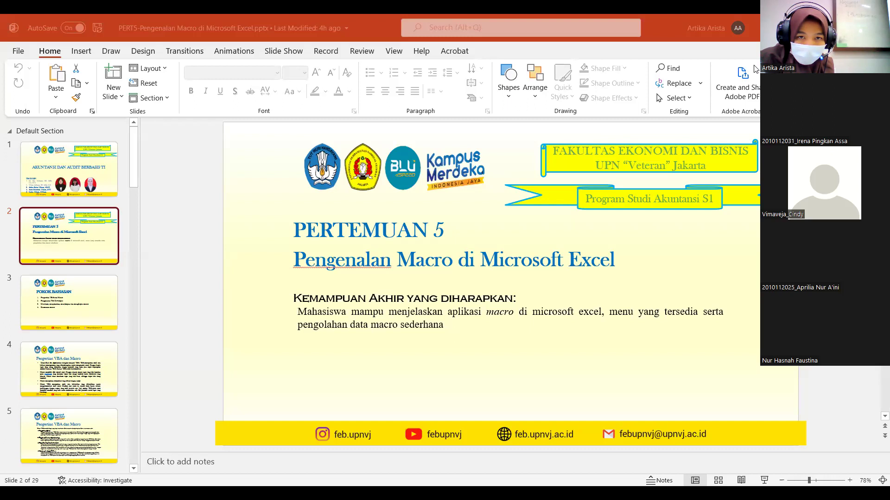
# - Start the Macro deck slide show in Presenter View and advance to slide 6, Penggunaan Tab Developer
pyautogui.click(765, 481)
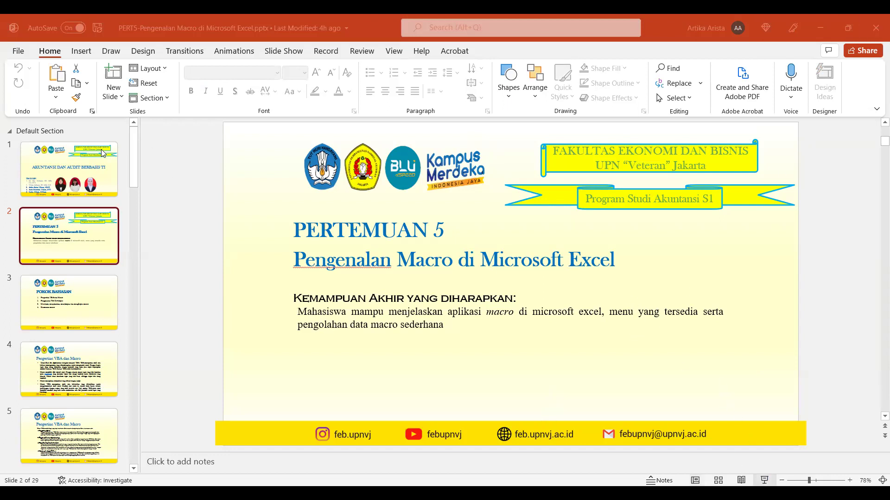
pyautogui.click(321, 289)
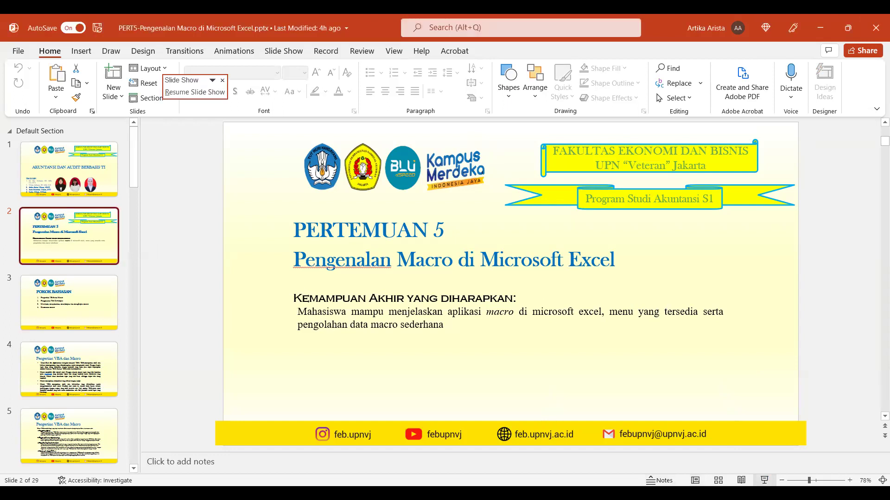
pyautogui.click(765, 481)
pyautogui.press('F5')
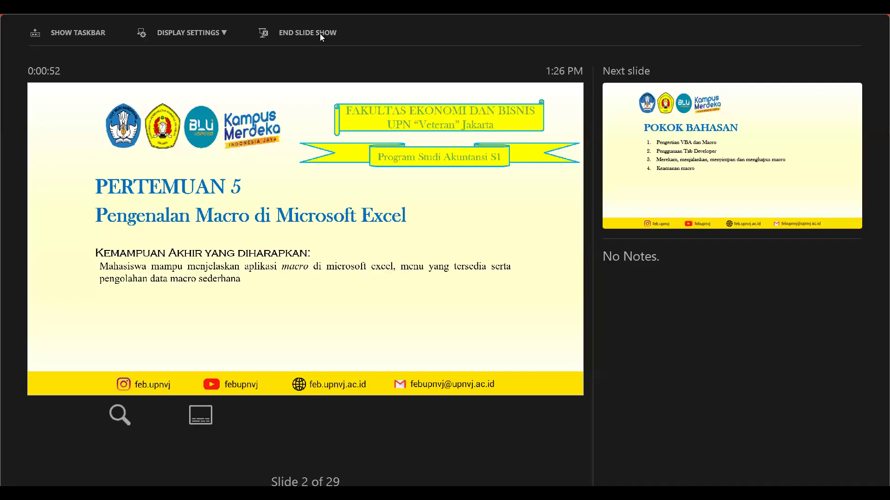
pyautogui.click(319, 33)
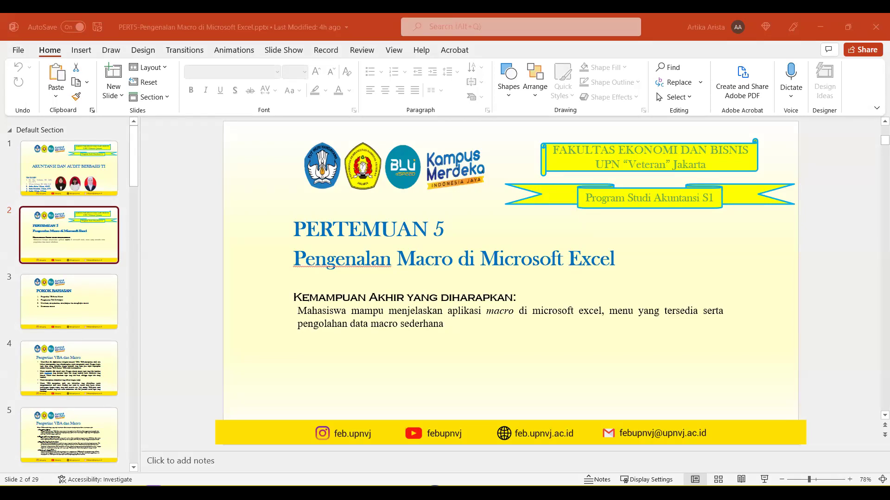
pyautogui.scroll(-2, 572, 136)
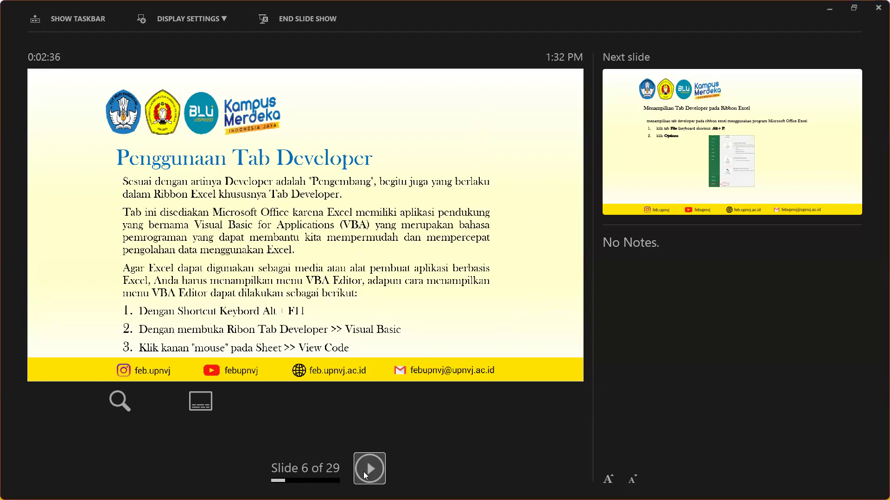
# - Step forward to slide 7, then back twice toward slide 5, Pengertian VBA dan Macro
pyautogui.click(364, 471)
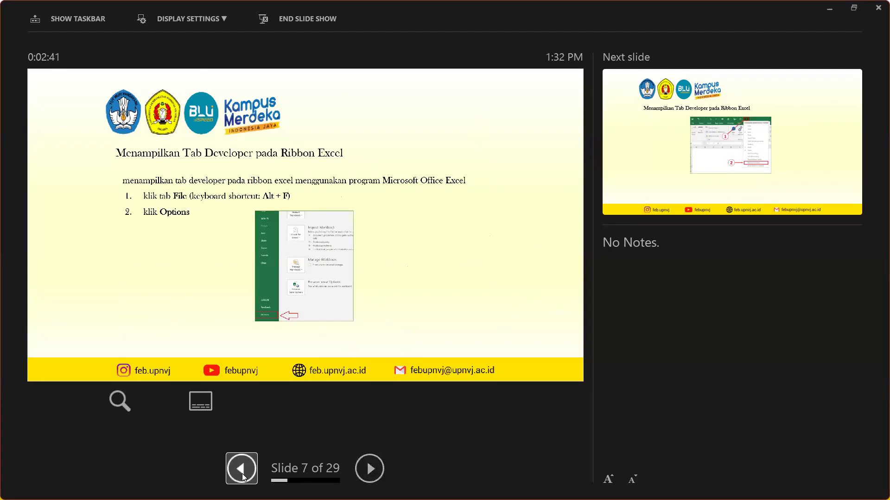
pyautogui.click(242, 474)
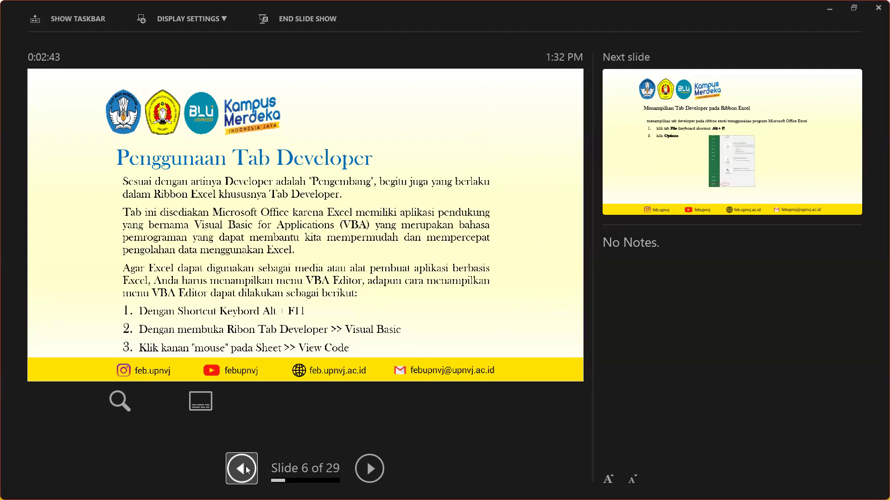
pyautogui.click(245, 466)
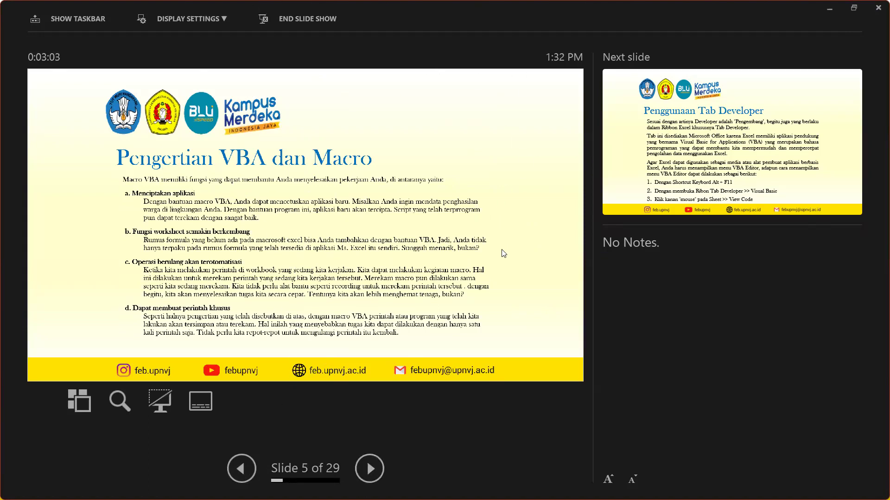
# - Zoom into slide 5 and pan from its title down to the last macro VBA function
pyautogui.press('+')
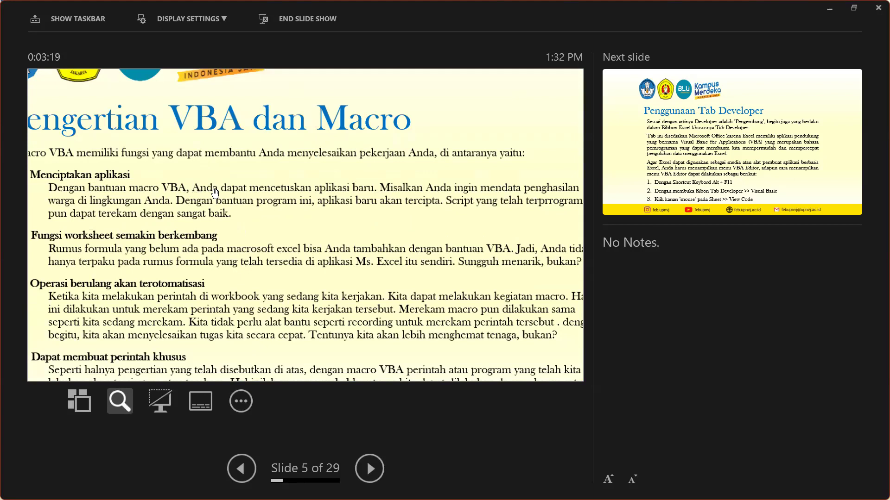
pyautogui.moveTo(229, 198); pyautogui.dragTo(242, 189)
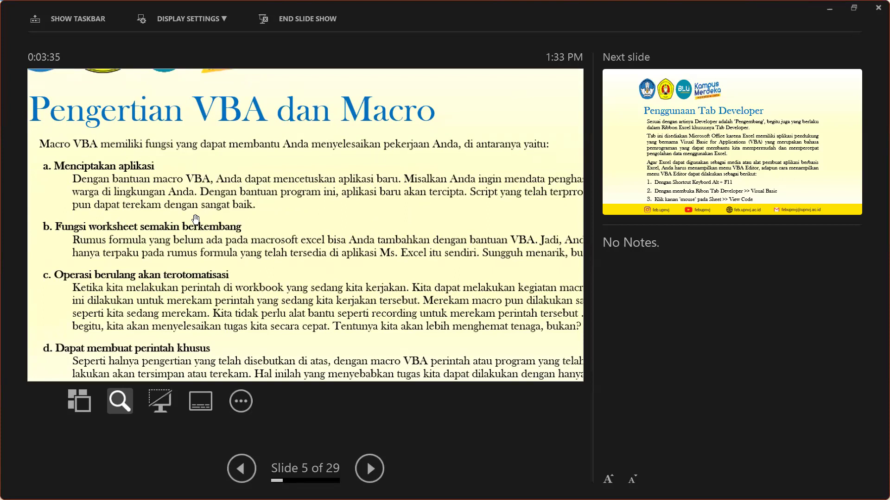
pyautogui.moveTo(350, 240); pyautogui.dragTo(344, 190)
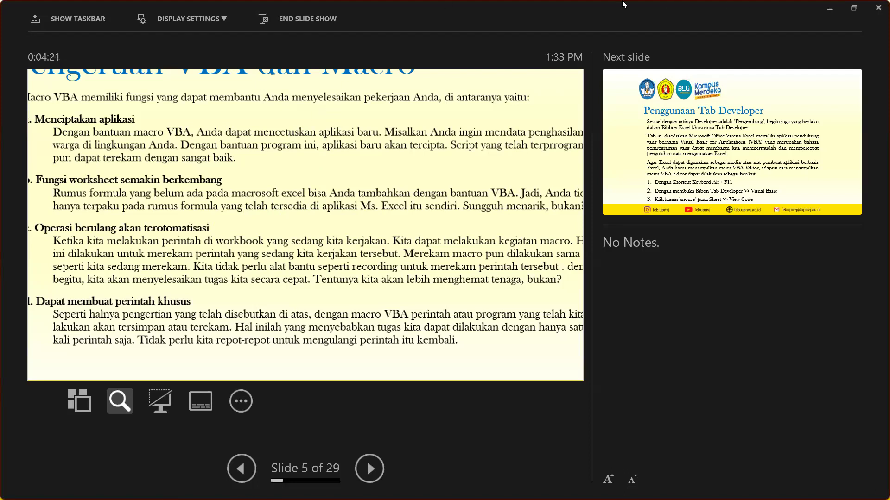
# - Zoom into slide 6's three VBA Editor methods, then advance to slide 7 on showing the Developer tab
pyautogui.click(367, 463)
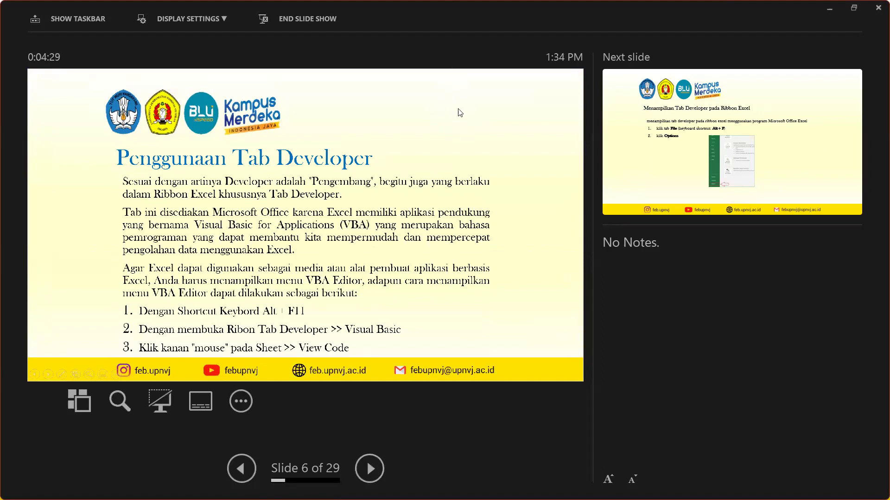
pyautogui.press('+')
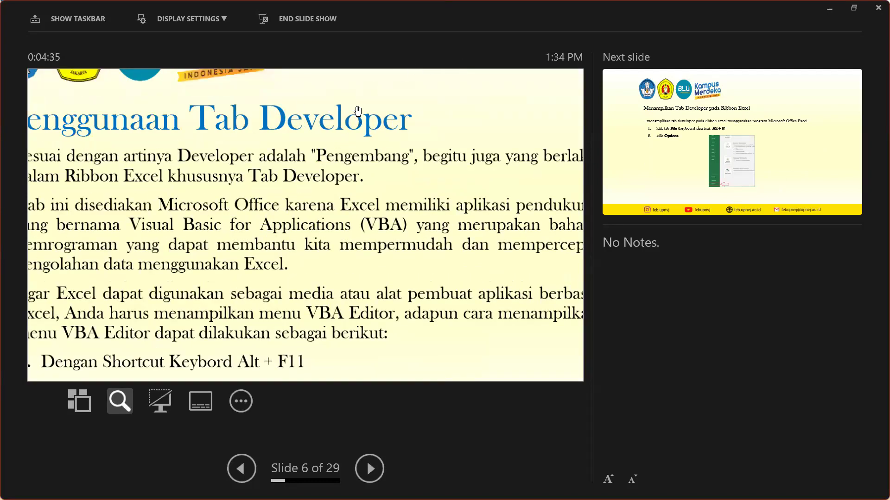
pyautogui.moveTo(276, 213)
pyautogui.mouseDown()
pyautogui.moveTo(366, 185)
pyautogui.moveTo(397, 160)
pyautogui.mouseUp()
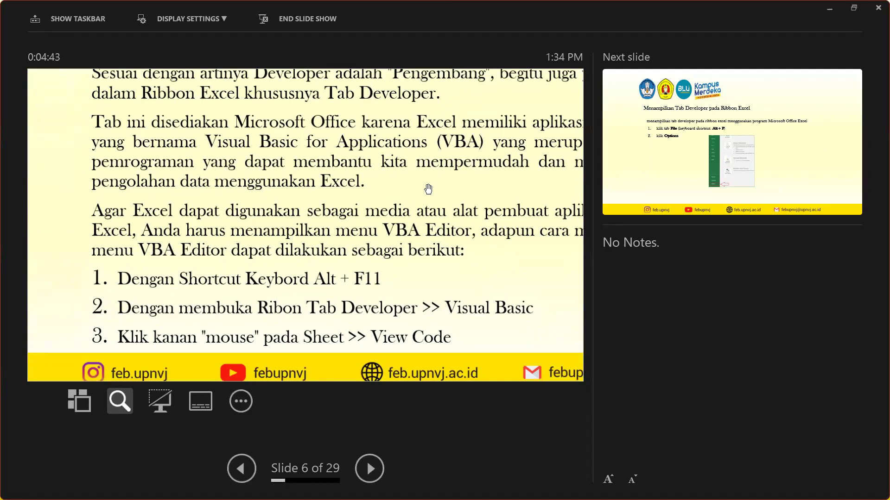
pyautogui.moveTo(443, 184); pyautogui.dragTo(439, 175)
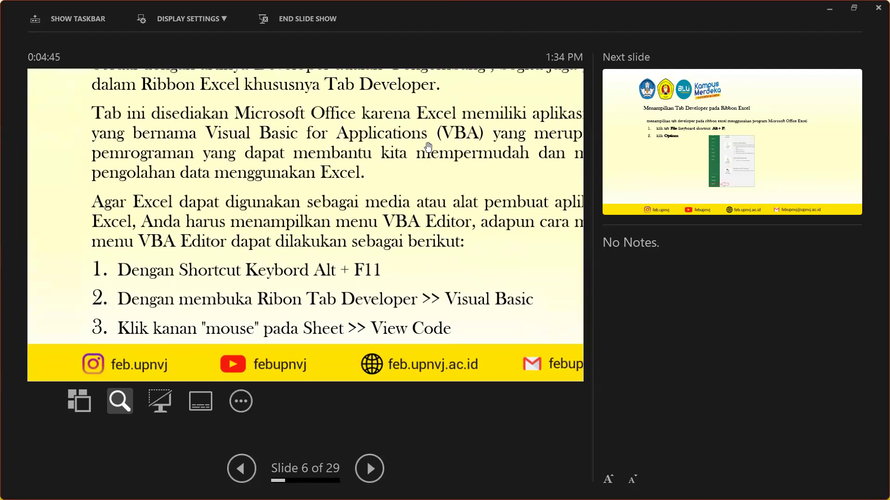
pyautogui.press('Escape')
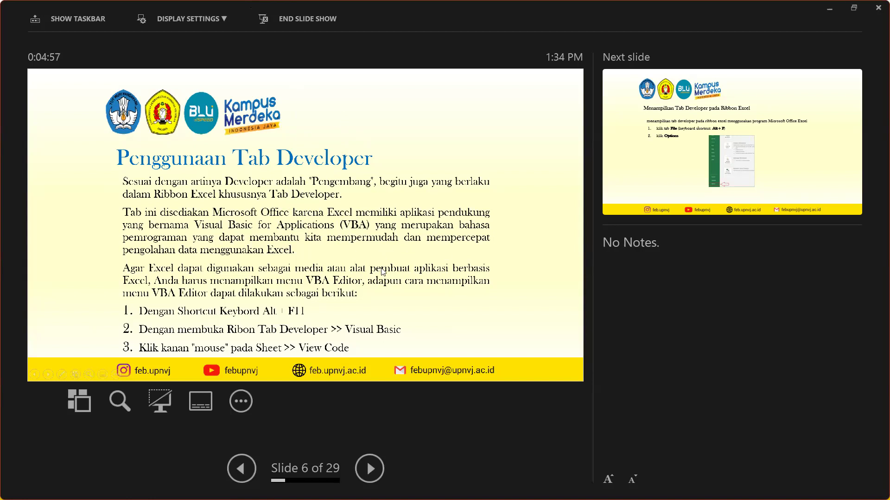
pyautogui.click(386, 233)
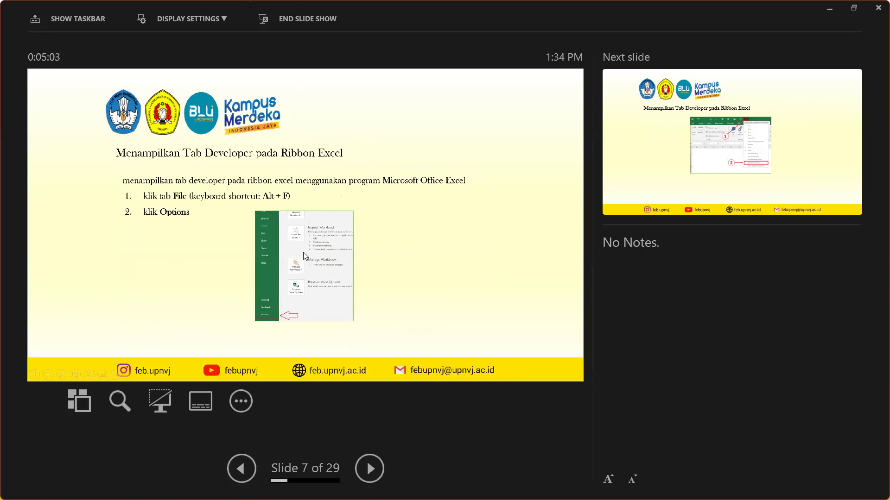
# - Magnify slide 7 twice to read the Options step, then move on to slide 8
pyautogui.press('+')
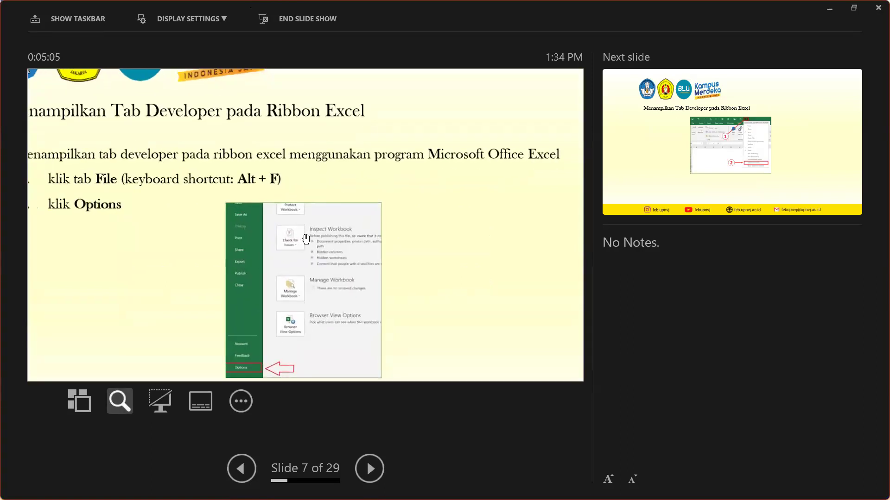
pyautogui.press('+')
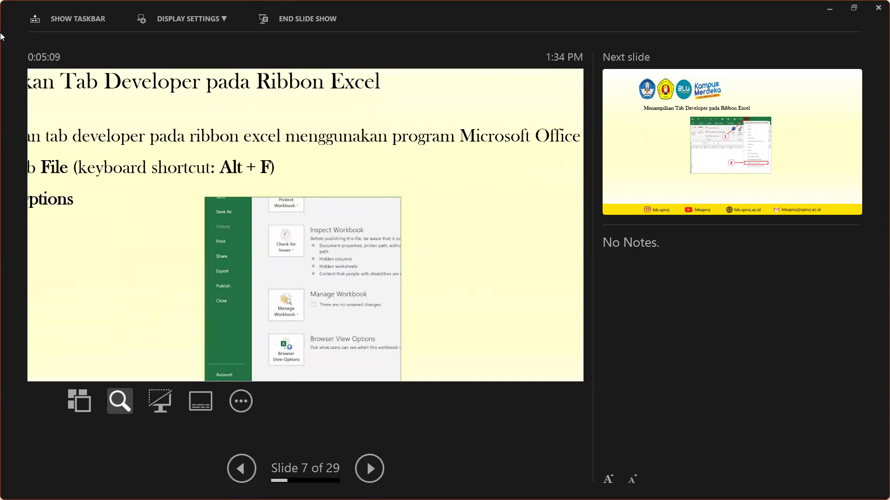
pyautogui.moveTo(403, 292)
pyautogui.mouseDown()
pyautogui.moveTo(407, 204)
pyautogui.moveTo(375, 229)
pyautogui.mouseUp()
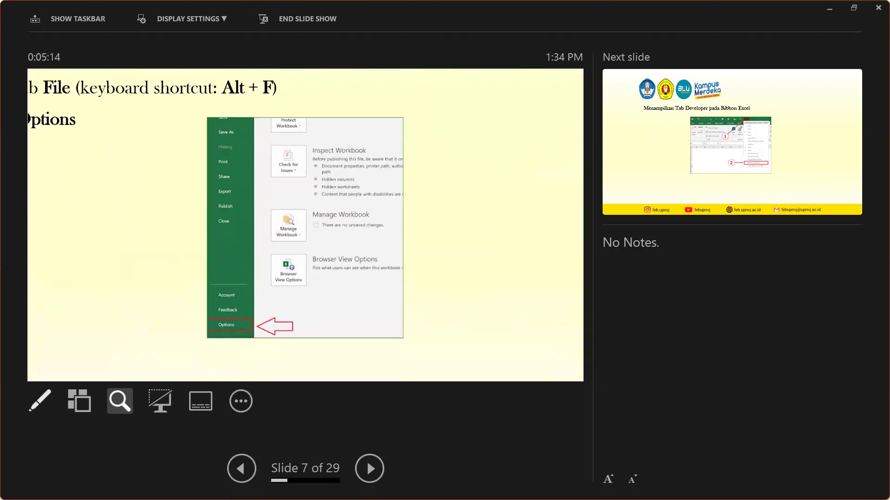
pyautogui.click(369, 468)
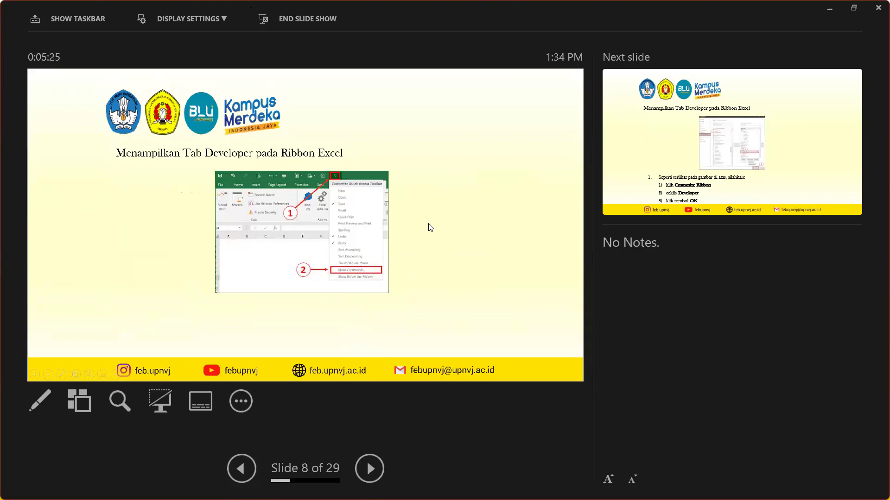
# - Zoom into slide 8's toolbar and slide 9's Excel Options screenshots, ending on slide 10
pyautogui.press('+')
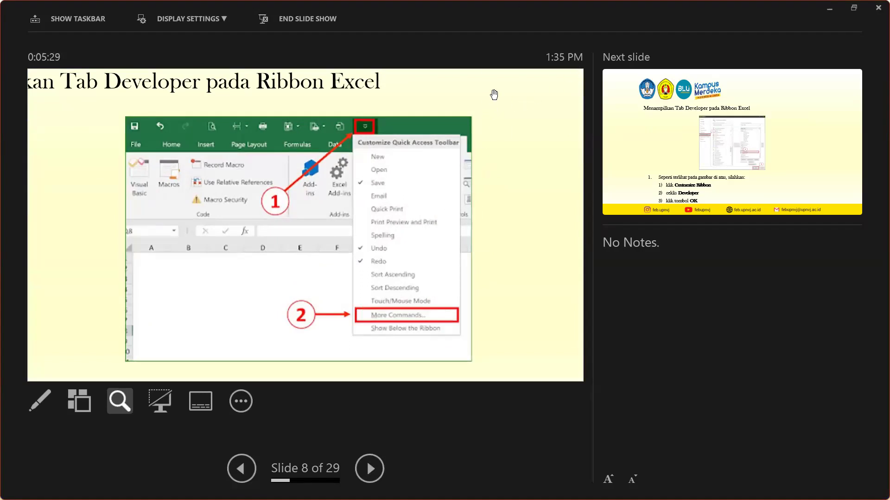
pyautogui.click(379, 469)
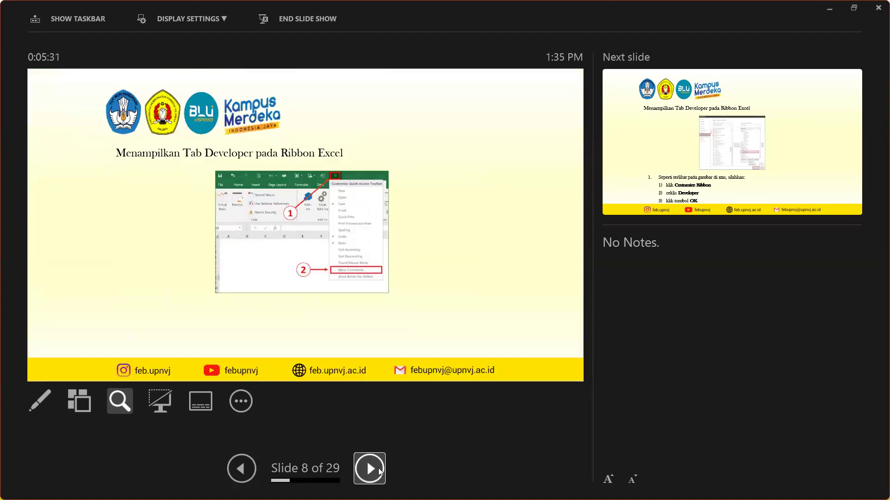
pyautogui.click(378, 468)
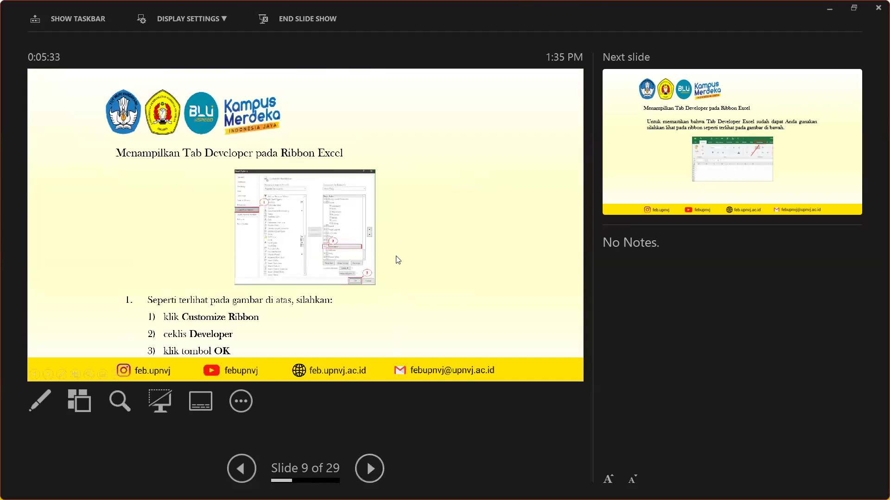
pyautogui.press('+')
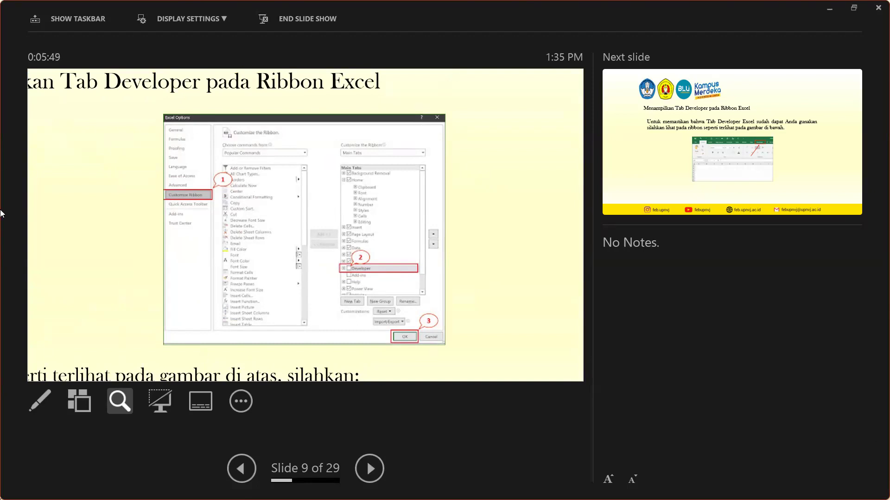
pyautogui.click(364, 466)
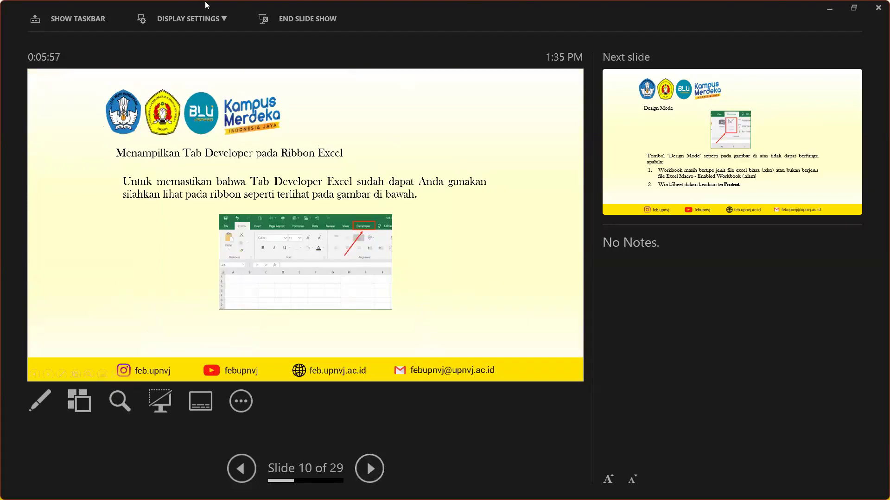
# - Magnify slide 10's Excel ribbon screenshot, then advance to slide 11, Design Mode
pyautogui.press('+')
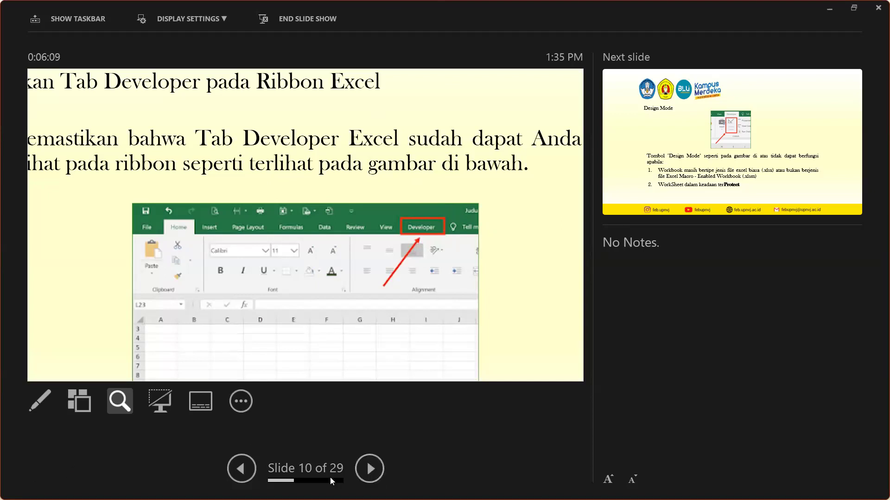
pyautogui.click(363, 471)
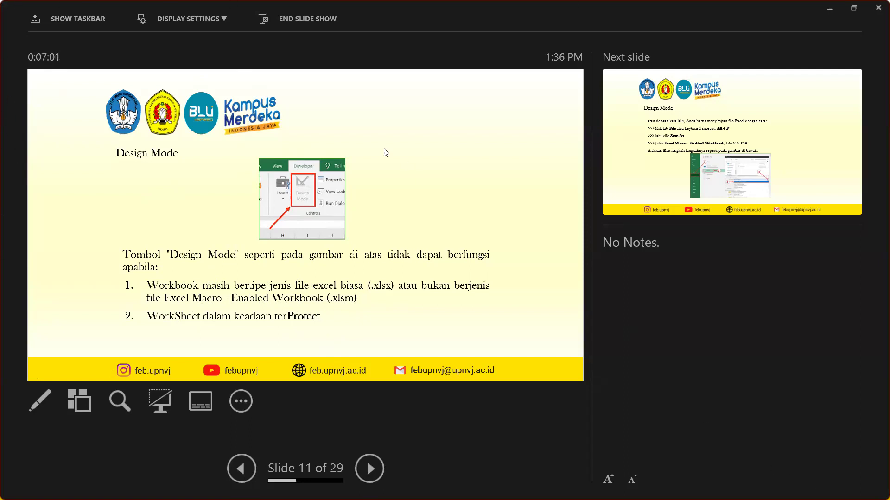
# - Go to slide 12, zoom and pan down its Save As screenshot, then advance to slide 13
pyautogui.click(375, 469)
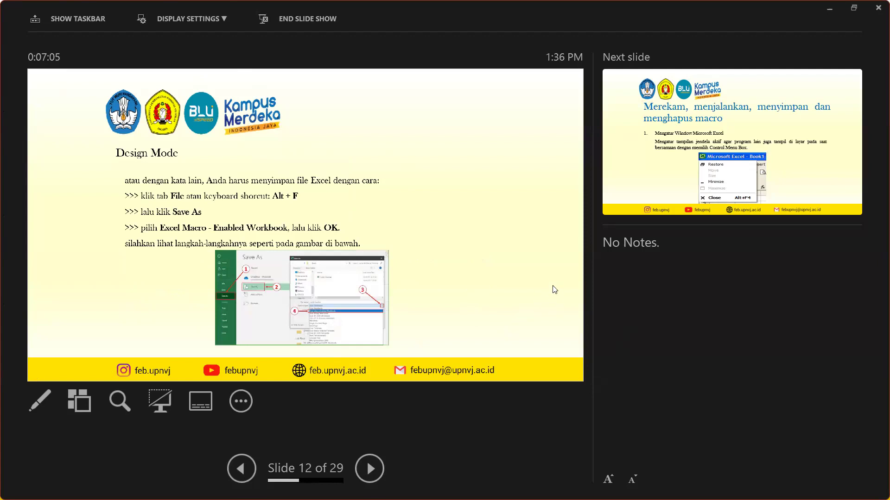
pyautogui.press('+')
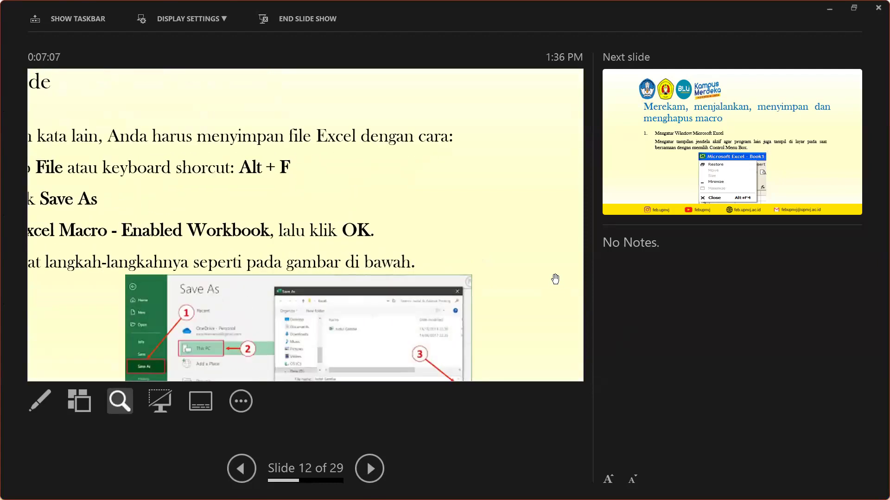
pyautogui.moveTo(411, 297); pyautogui.dragTo(359, 175)
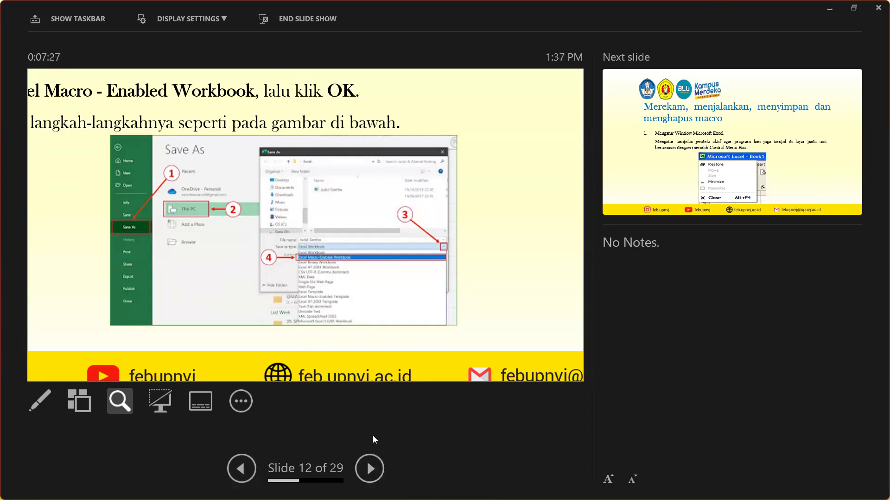
pyautogui.click(372, 459)
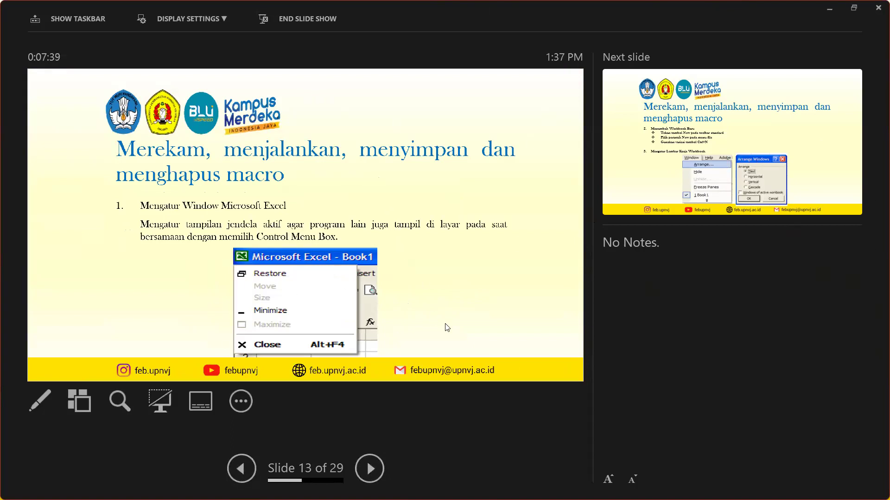
# - Advance from slide 13 through slide 14 to slide 15, Pembuatan Macro
pyautogui.click(377, 480)
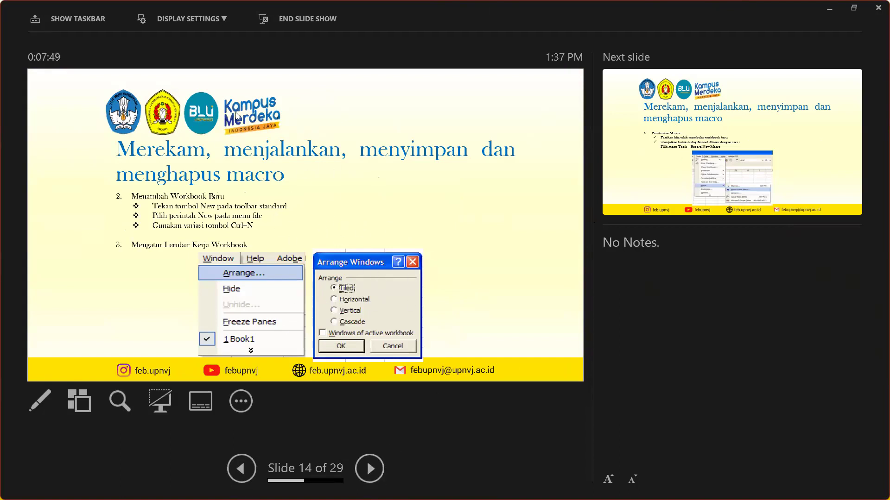
pyautogui.click(375, 469)
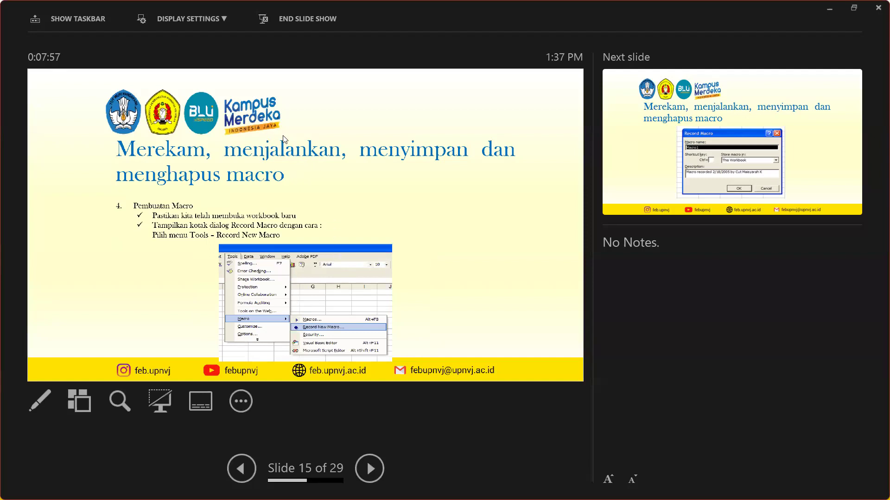
# - Zoom into slide 15's Tools > Macro submenu screenshot, then advance to slide 16's Record Macro dialog
pyautogui.press('+')
pyautogui.moveTo(294, 135); pyautogui.dragTo(276, 143)
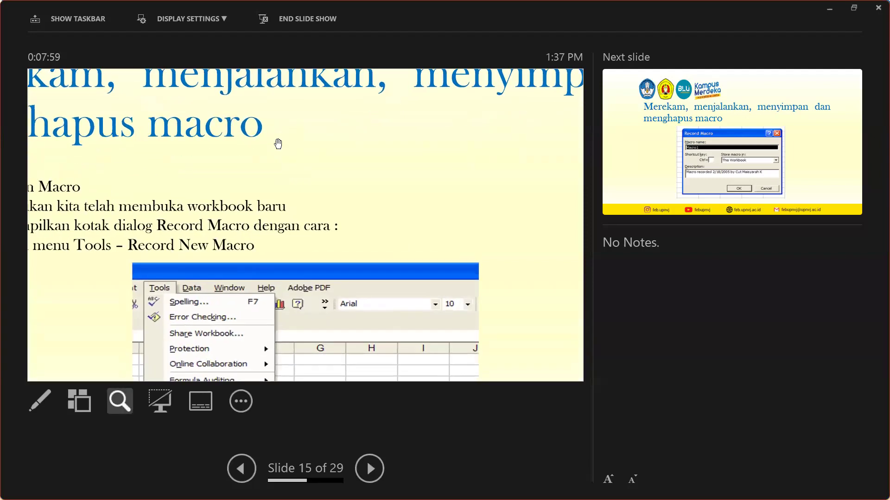
pyautogui.scroll(1, 364, 284)
pyautogui.moveTo(337, 139); pyautogui.dragTo(310, 246)
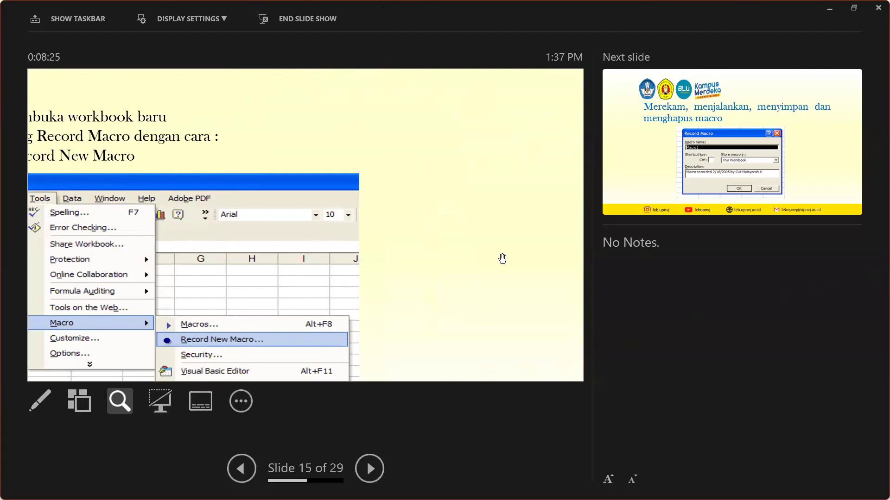
pyautogui.click(376, 467)
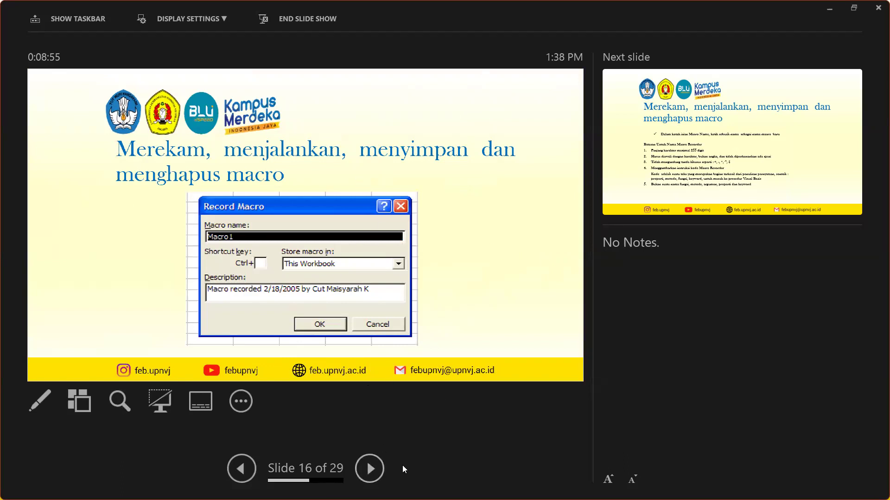
# - Advance to slide 17 and magnify its macro-naming rules, then continue to slide 18 on shortcut keys
pyautogui.click(381, 469)
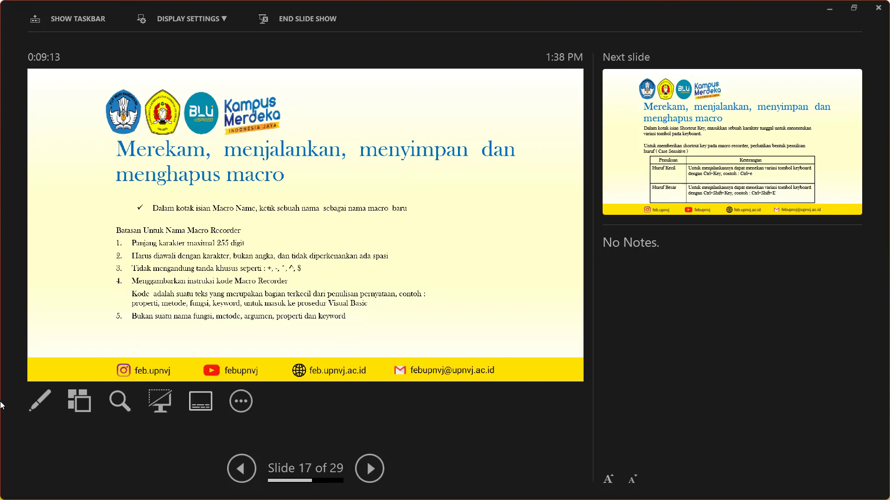
pyautogui.press('+')
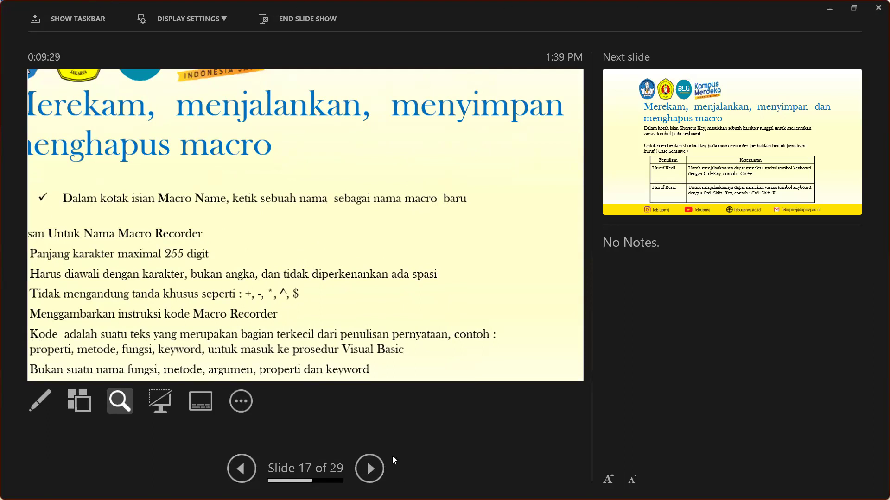
pyautogui.click(375, 470)
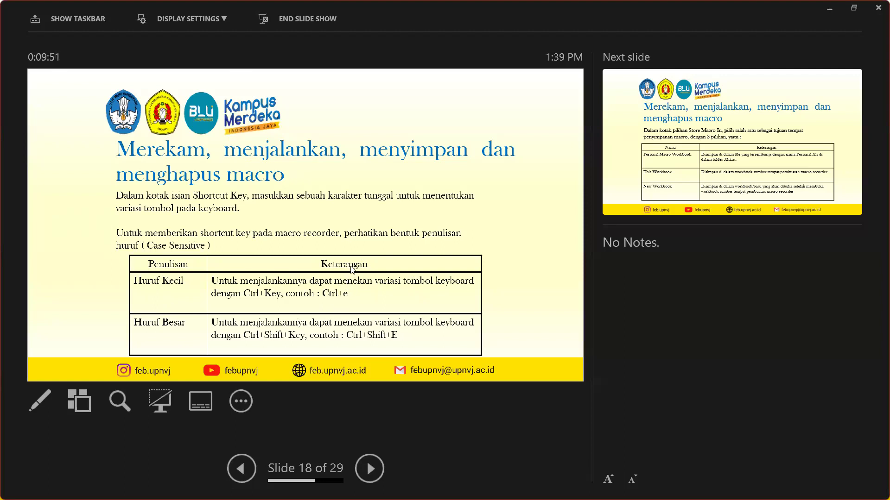
# - Advance from slide 18 past the Store Macro In options slide to slide 20
pyautogui.click(326, 254)
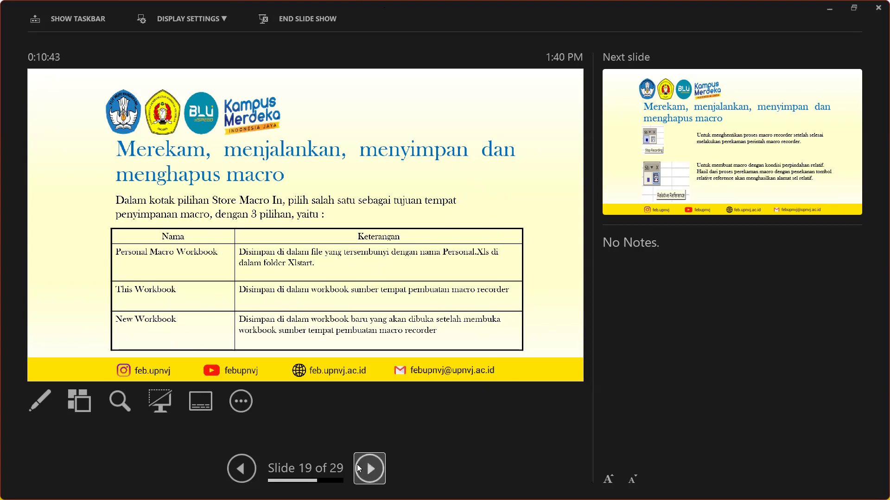
pyautogui.click(370, 476)
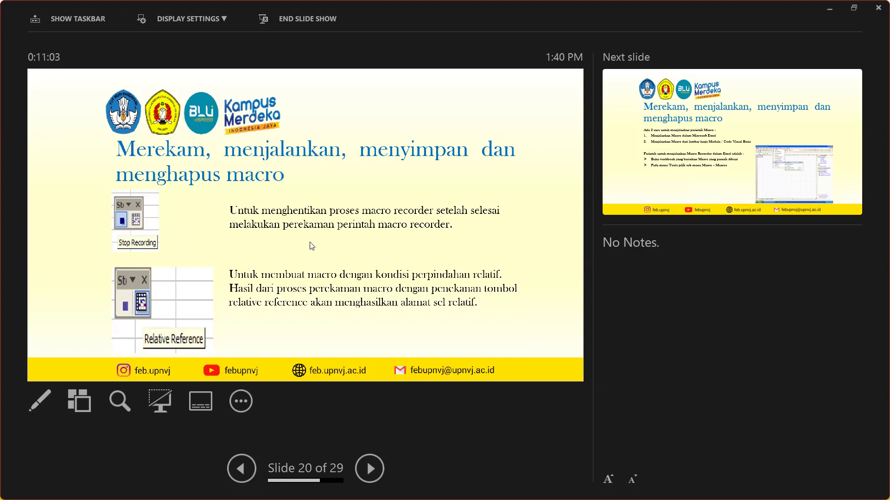
# - Advance to slide 21 and zoom in on its Excel Tools > Macro > Macros screenshot
pyautogui.click(373, 467)
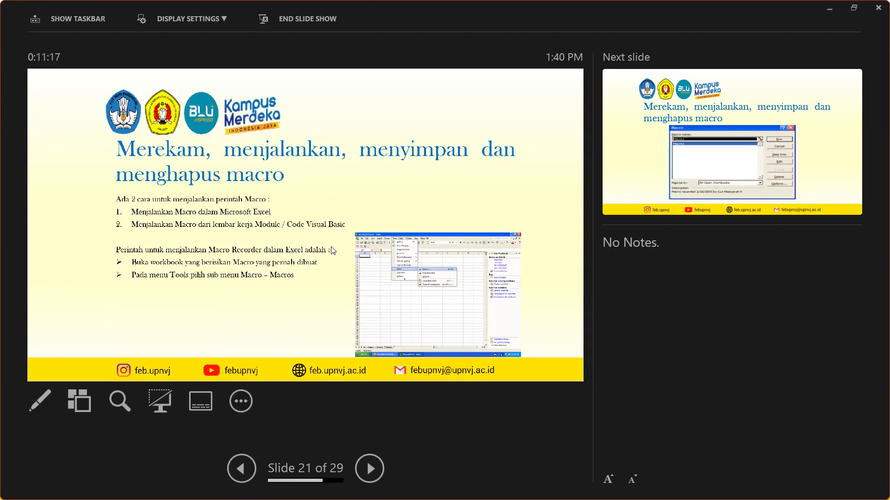
pyautogui.press('+')
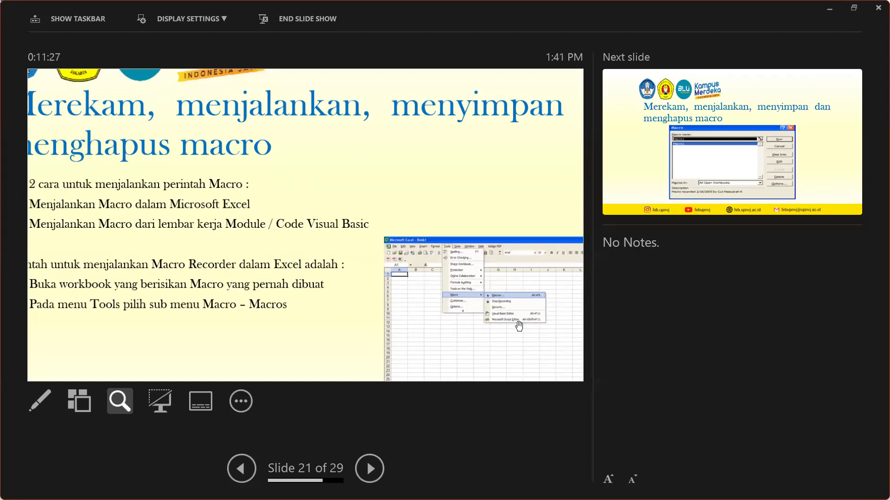
pyautogui.scroll(2, 486, 383)
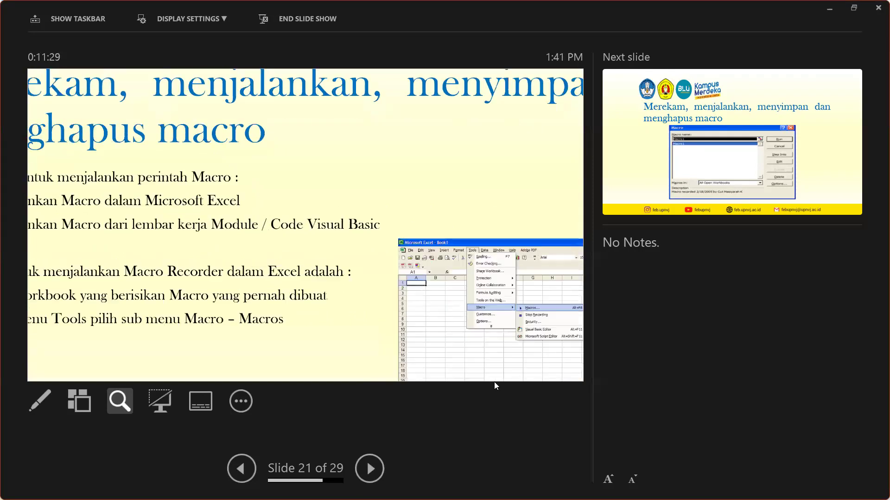
pyautogui.moveTo(508, 390)
pyautogui.mouseDown()
pyautogui.moveTo(414, 290)
pyautogui.moveTo(354, 255)
pyautogui.mouseUp()
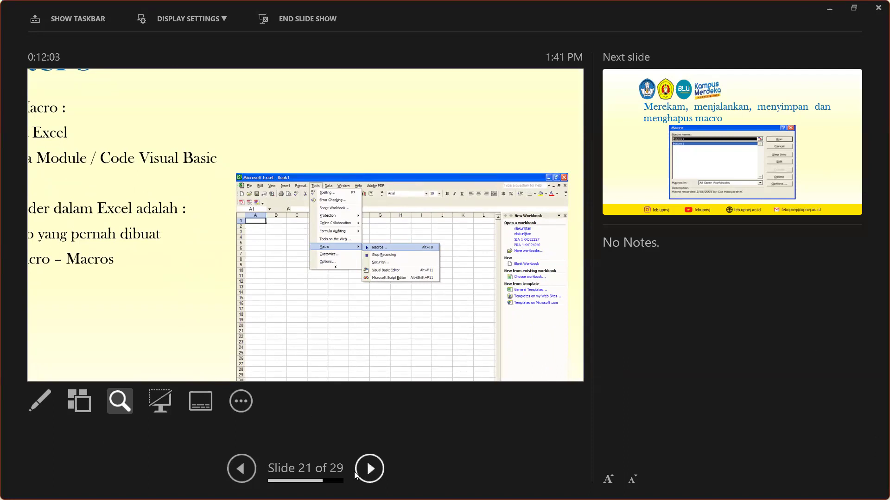
# - Advance the show from slide 21 to slide 22
pyautogui.click(358, 476)
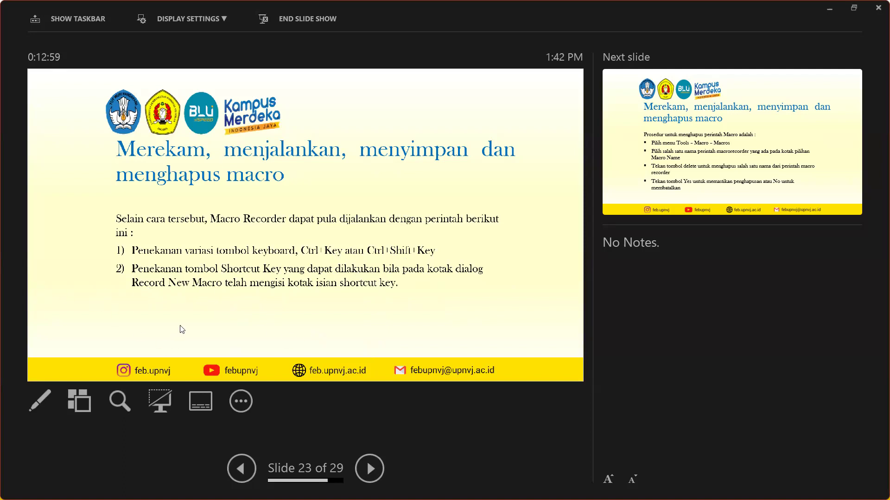
# - Advance past the macro deletion steps slide to slide 25, Keamanan macro
pyautogui.click(375, 462)
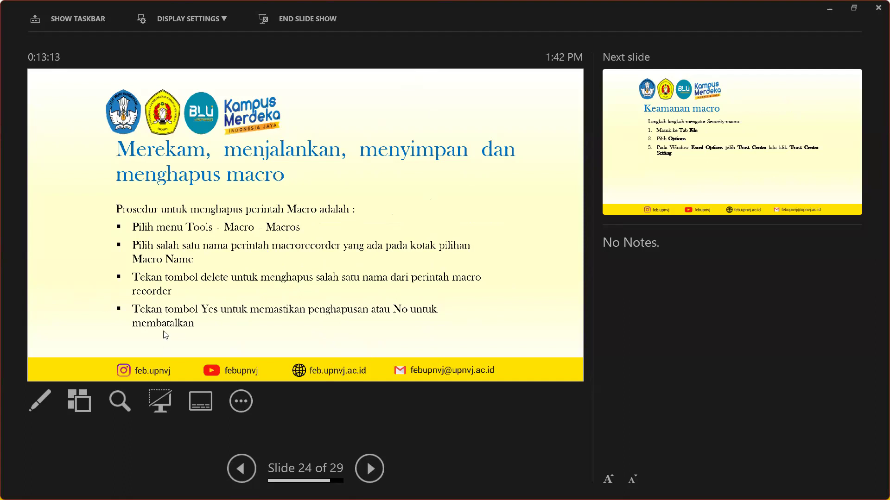
pyautogui.click(370, 480)
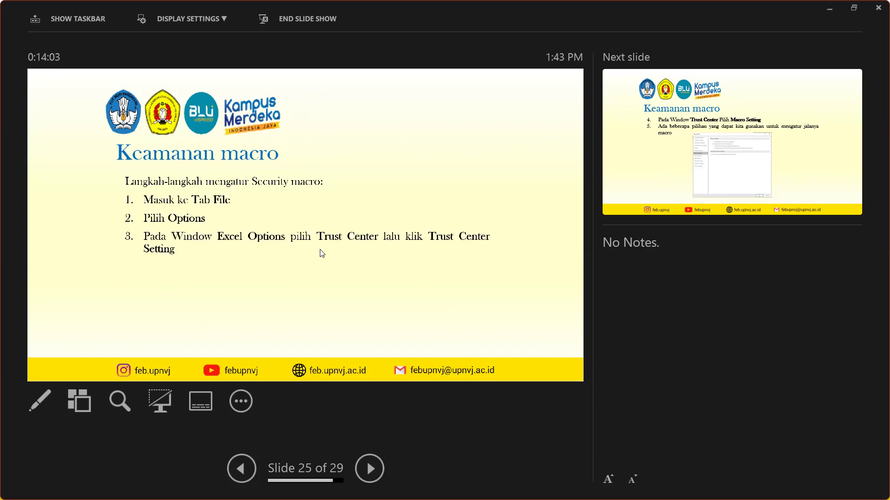
# - Advance to the Trust Center macro settings slide, magnify its screenshot, then continue to slide 27
pyautogui.click(376, 474)
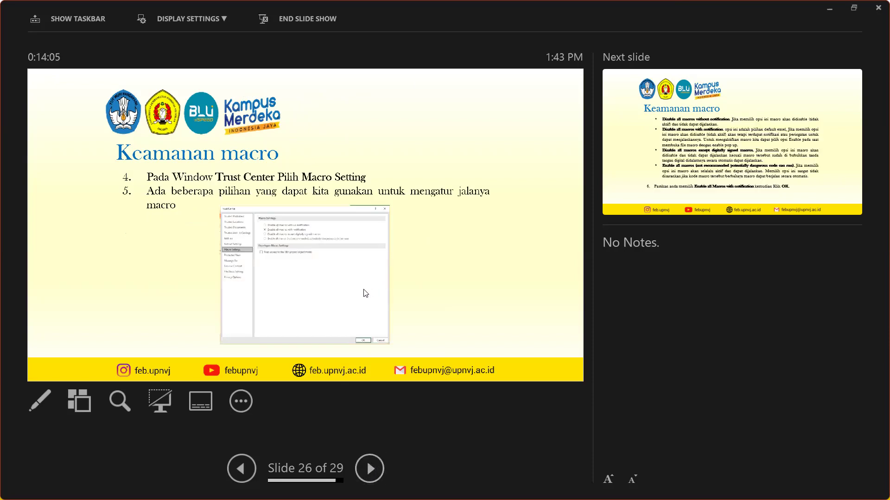
pyautogui.press('+')
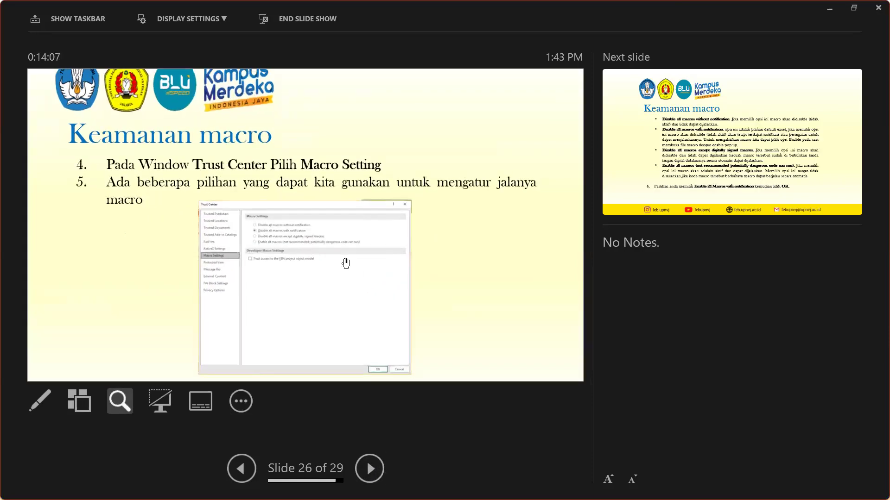
pyautogui.click(353, 258)
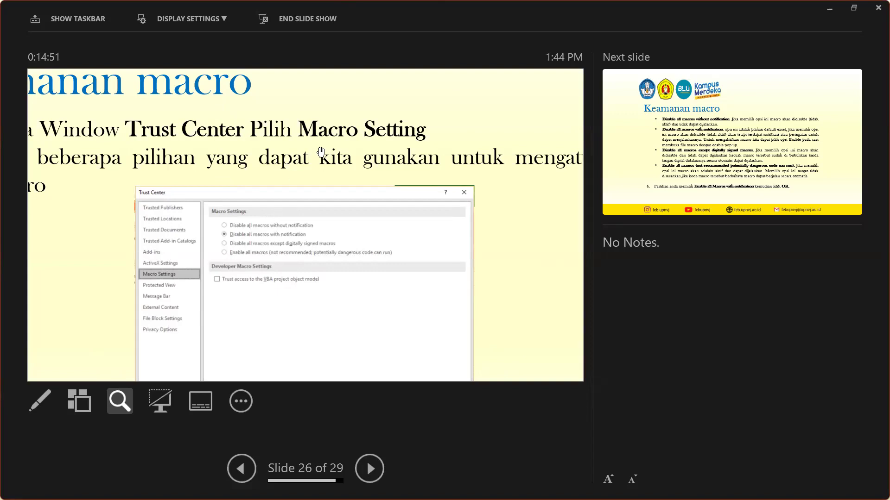
pyautogui.click(373, 464)
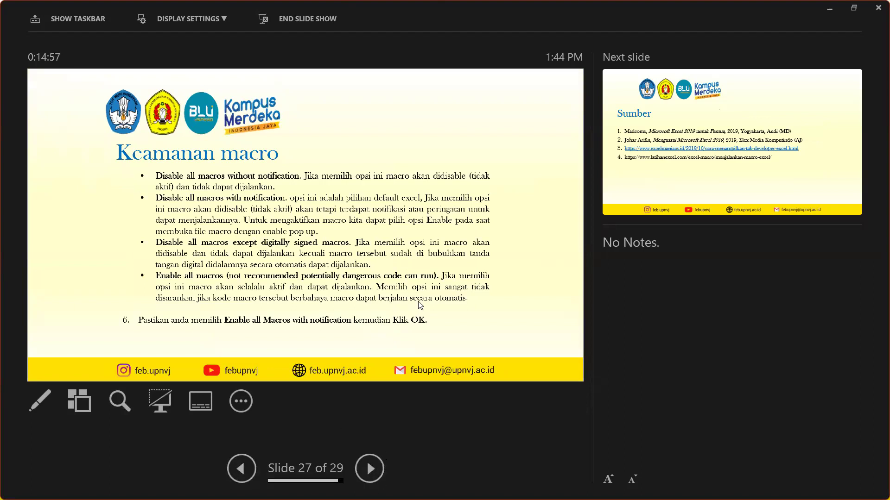
# - Zoom in on slide 27's macro security options, then advance to the Sumber references slide
pyautogui.press('+')
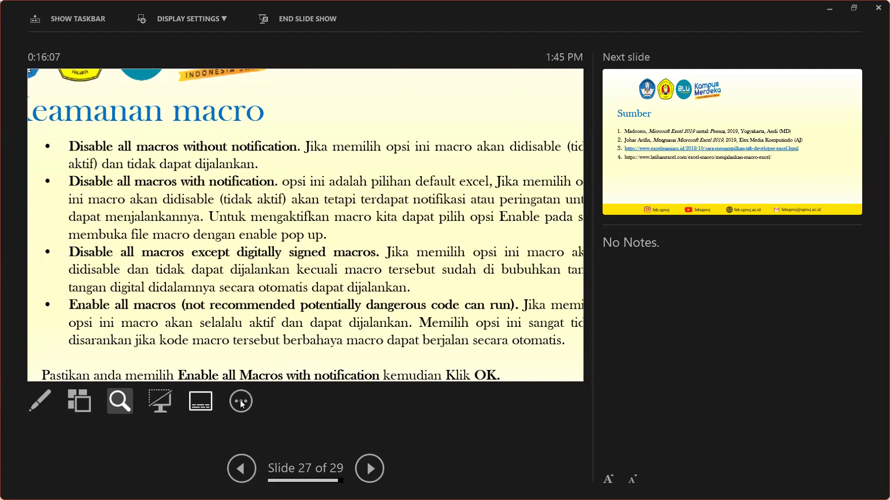
pyautogui.click(368, 466)
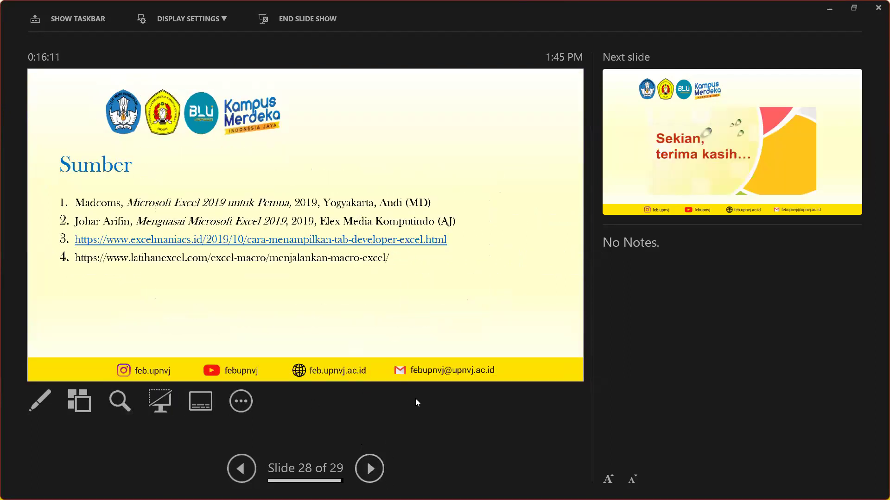
# - Advance to the closing thank-you slide 29 and stop presenting the lecture
pyautogui.click(369, 470)
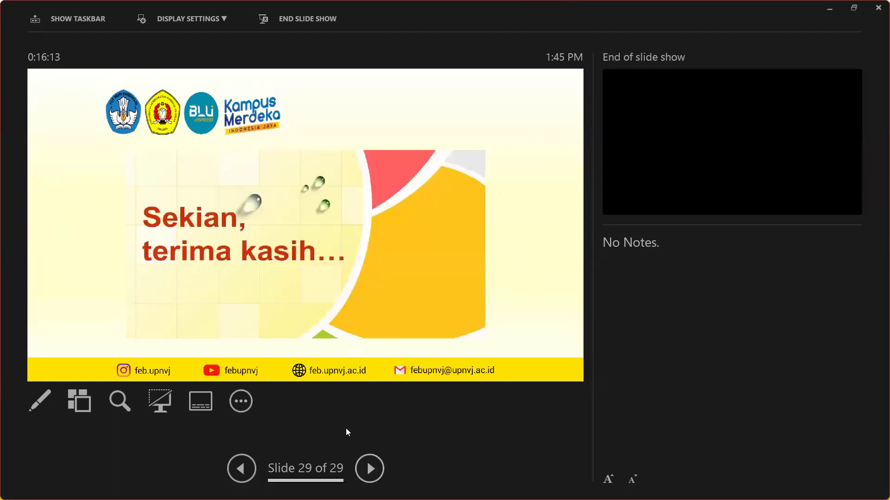
pyautogui.click(473, 1)
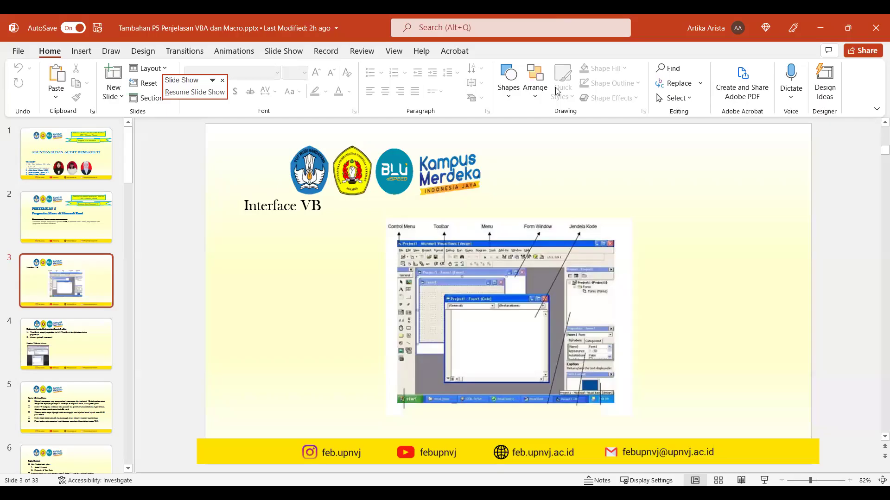
# - Start the VBA deck's slide show from slide 1 and advance to the PERTEMUAN 5 slide
pyautogui.click(81, 149)
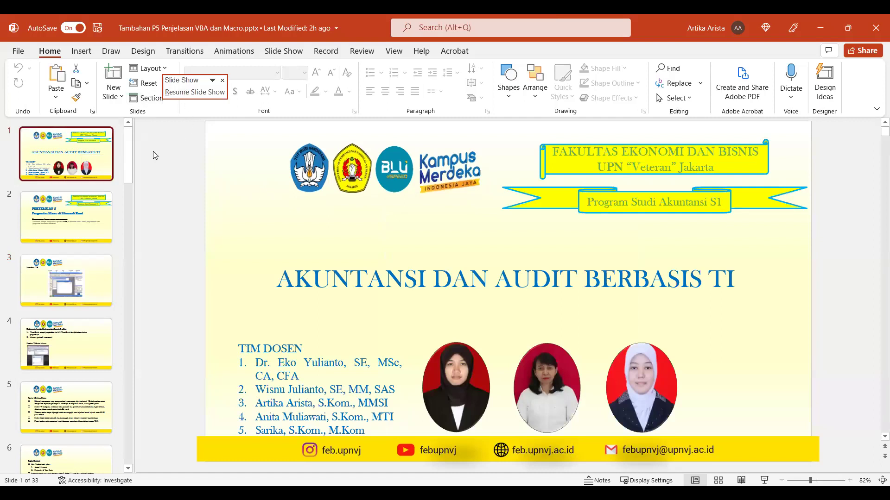
pyautogui.click(766, 480)
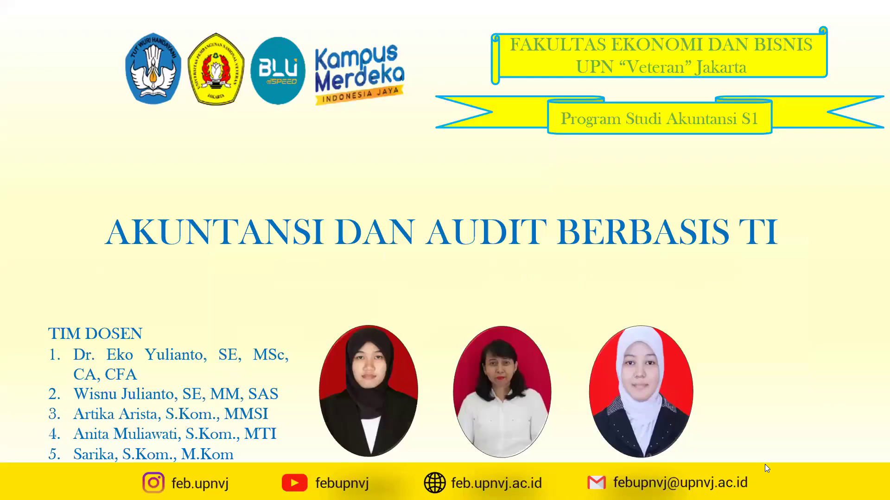
pyautogui.click(764, 468)
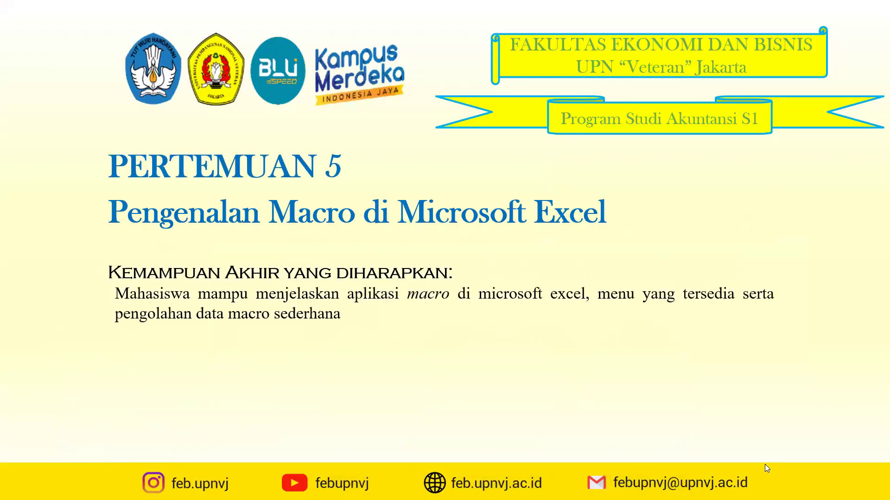
# - Advance through Interface VB, the VBA and Makro slides and Bagian Controls to the ActiveX Control diagram
pyautogui.click(765, 465)
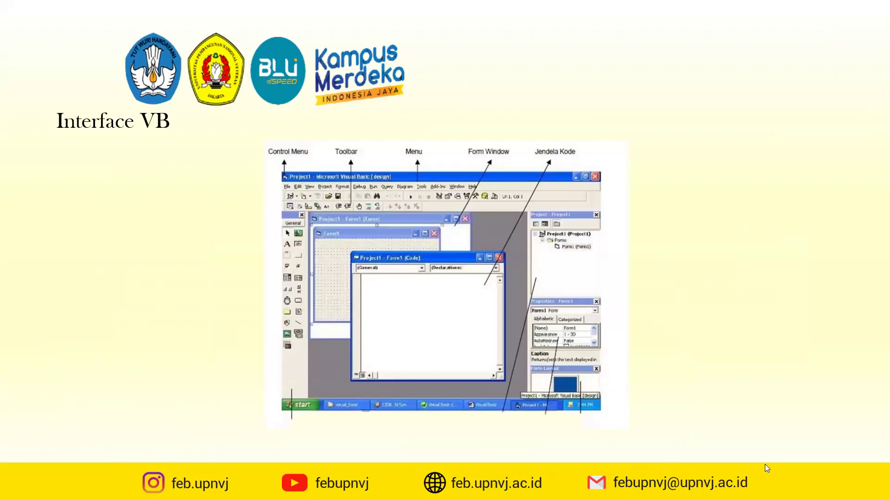
pyautogui.click(765, 465)
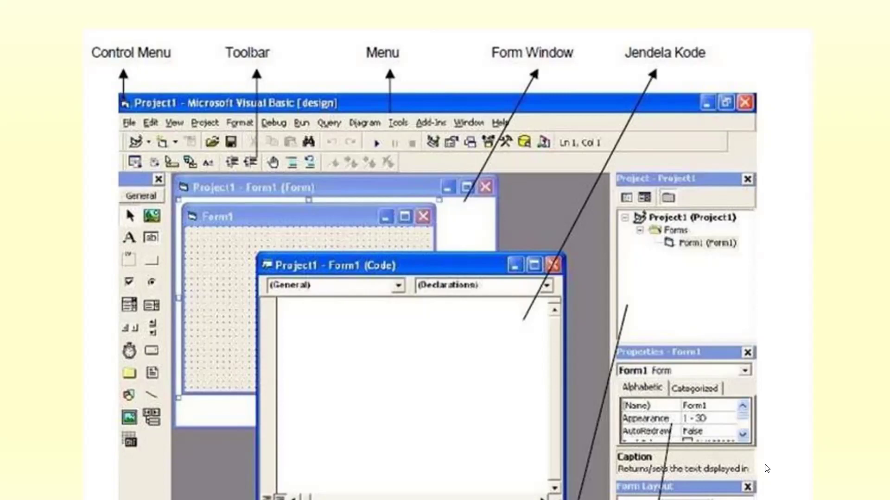
pyautogui.press('Right')
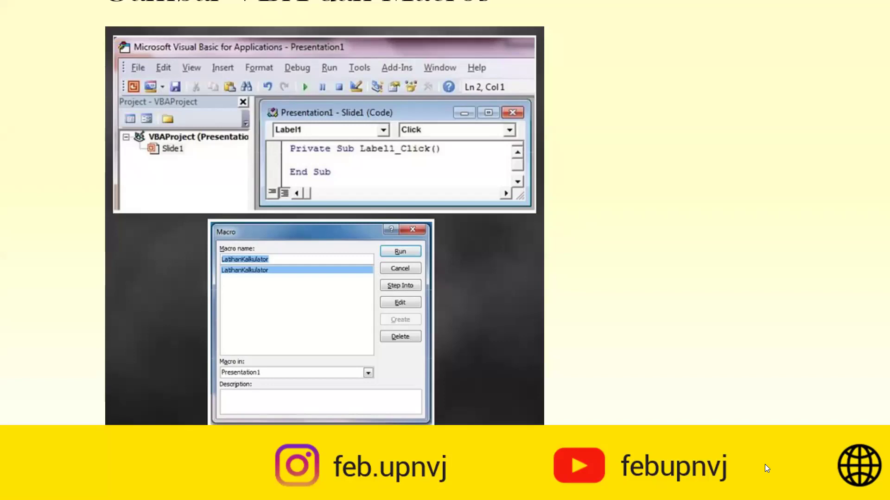
pyautogui.press('Right')
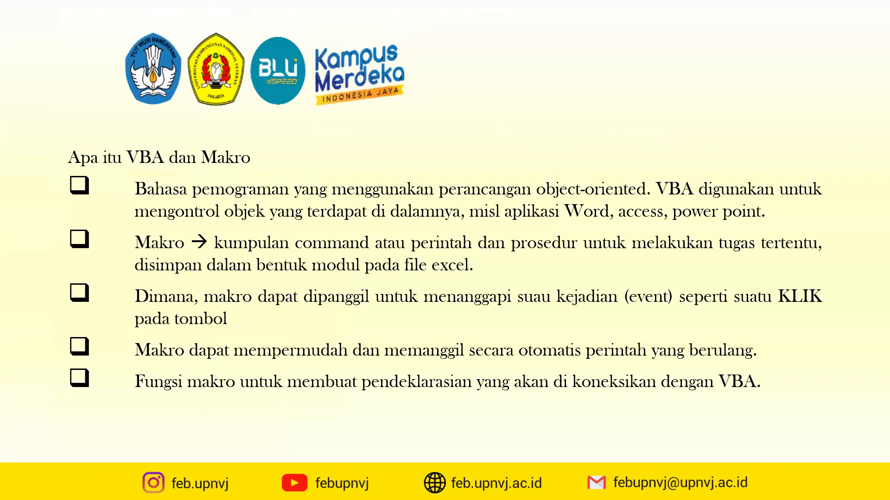
pyautogui.press('Right')
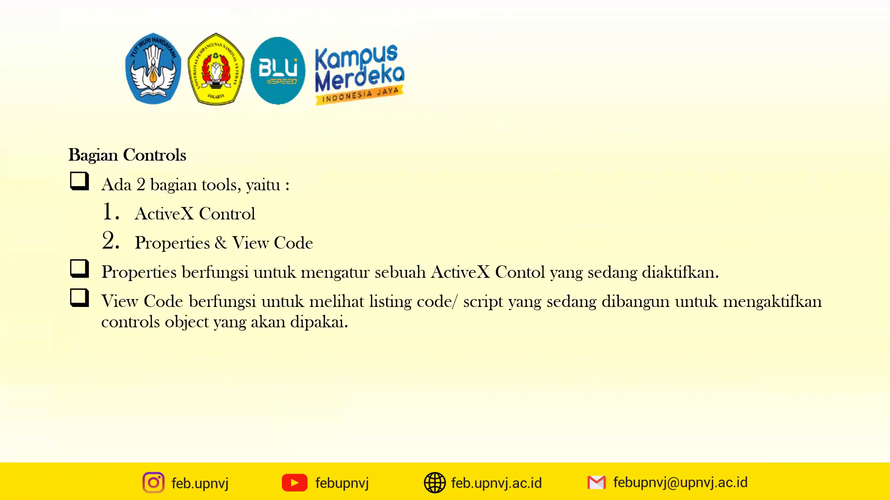
pyautogui.press('Right')
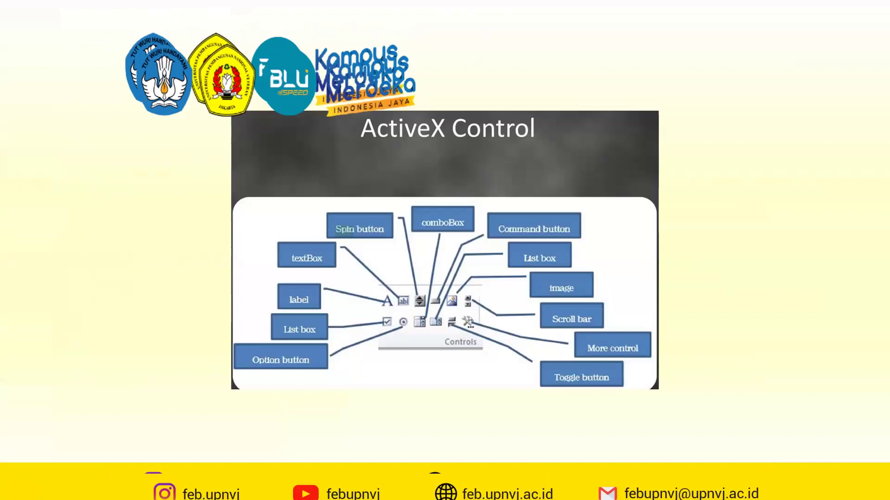
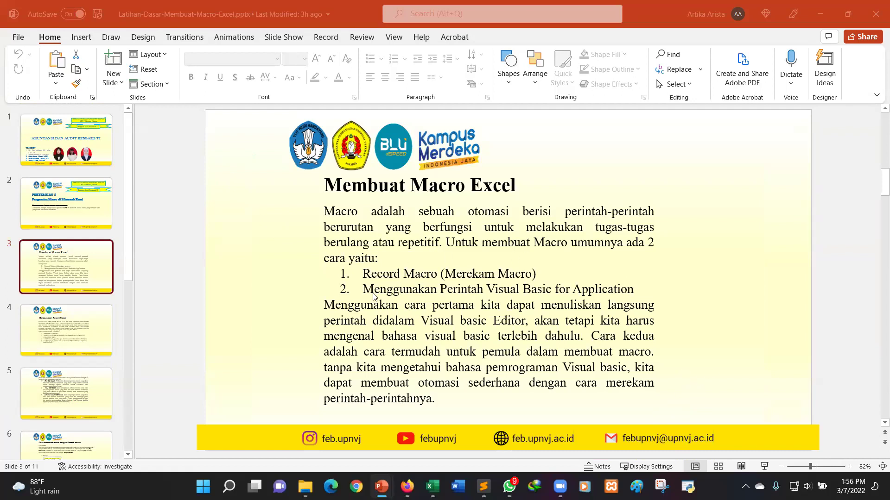
# - Start the slide show from slide 6, 'Cara membuat macro dengan Record macro'
pyautogui.click(59, 334)
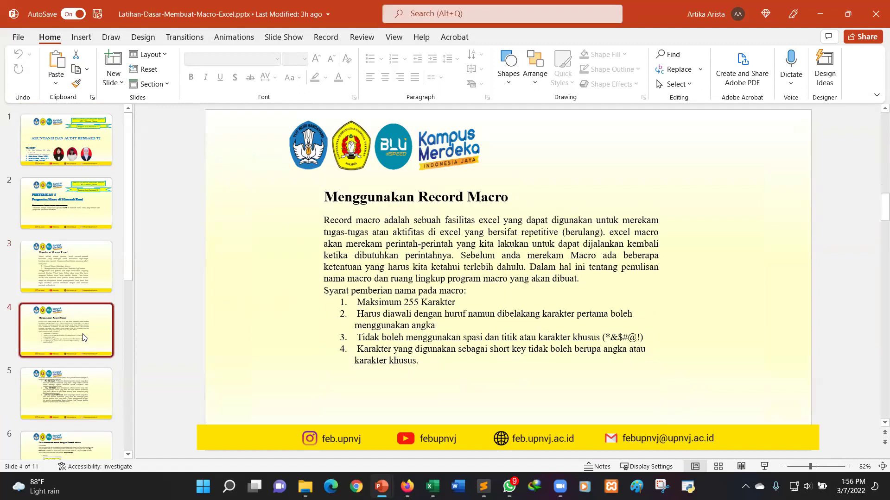
pyautogui.press('Down')
pyautogui.press('Down')
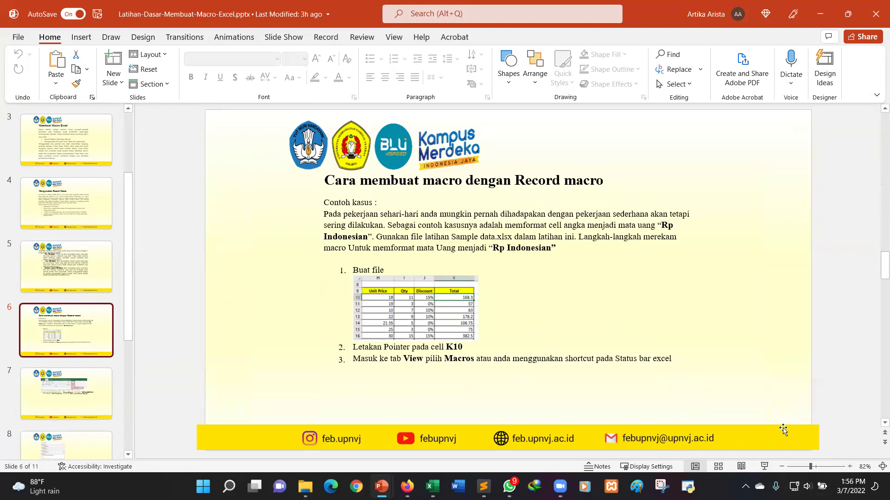
pyautogui.click(765, 467)
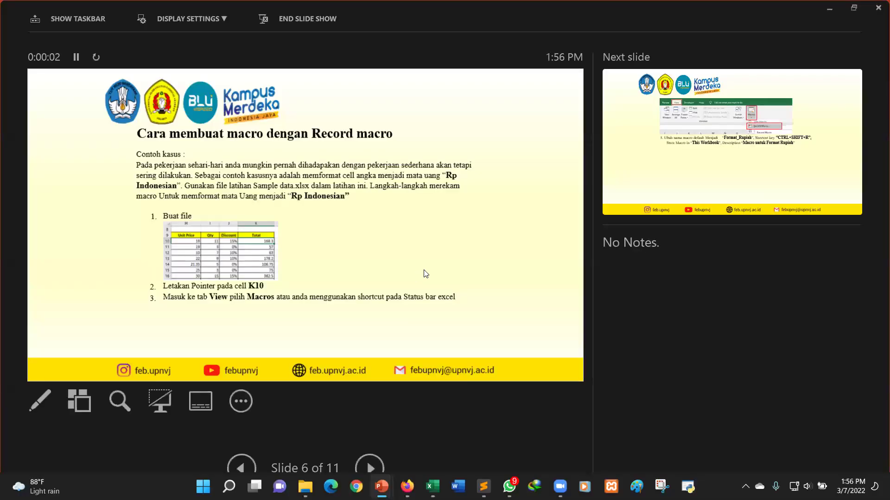
# - Zoom in on slide 6's Rp Indonesian example, then advance to slide 7
pyautogui.scroll(3, 423, 272)
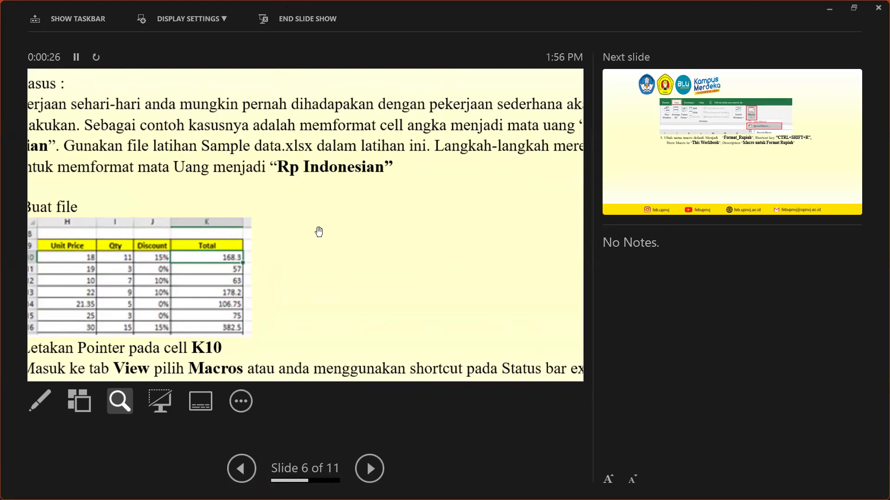
pyautogui.click(374, 467)
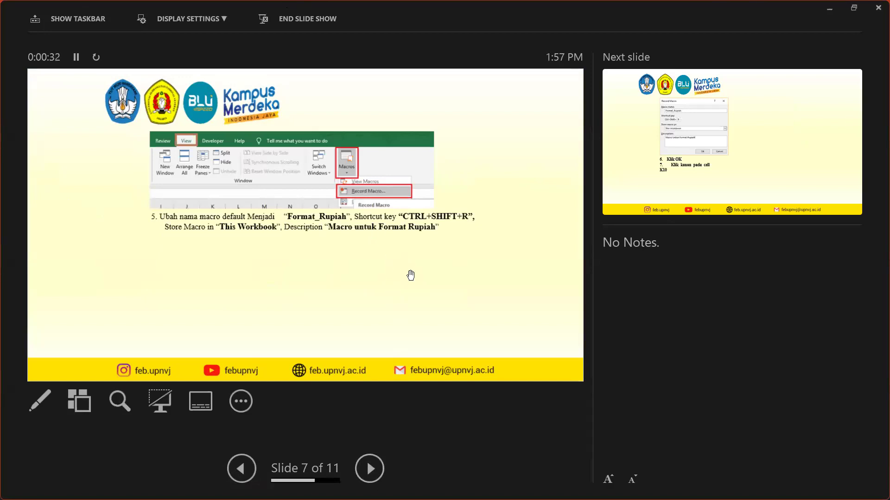
# - Magnify and pan across slide 7's Macros menu and Format_Rupiah steps, then move to slide 8
pyautogui.press('+')
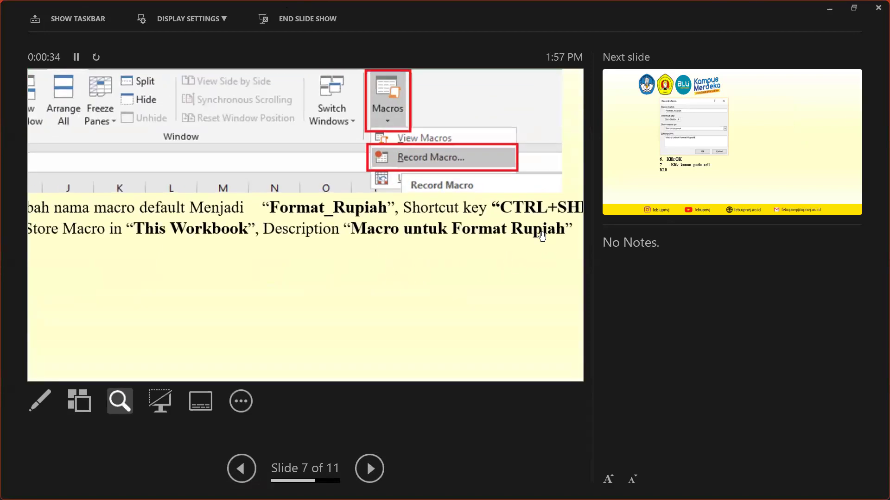
pyautogui.moveTo(322, 133); pyautogui.dragTo(283, 189)
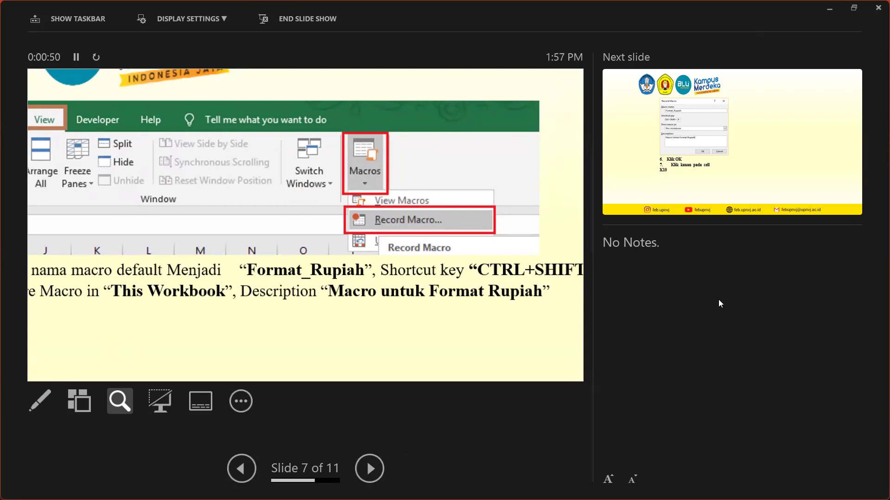
pyautogui.press('Escape')
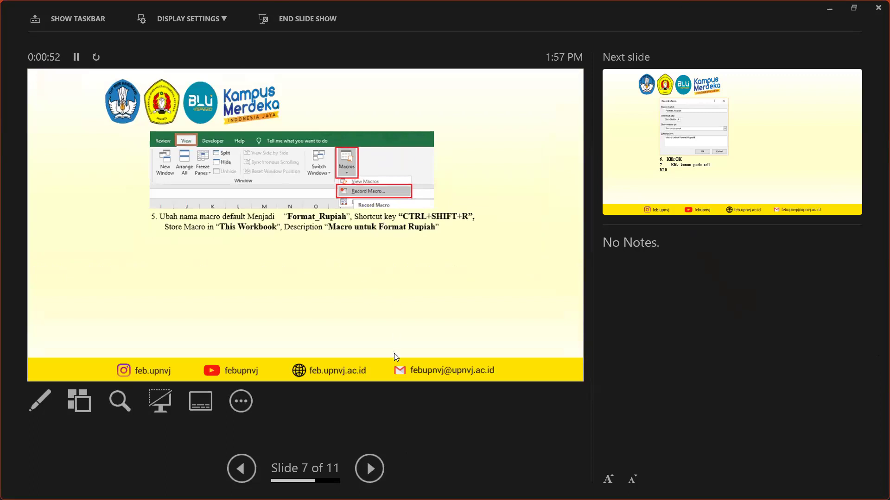
pyautogui.click(369, 469)
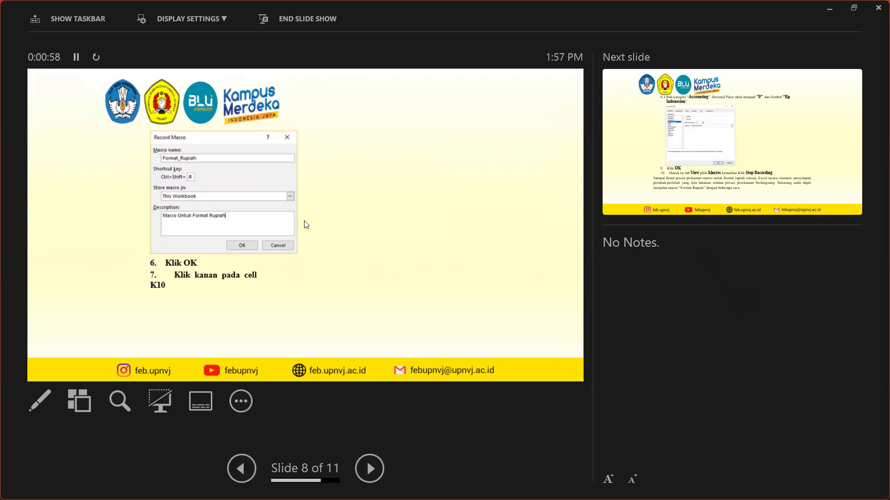
# - Magnify slide 8's Record Macro dialog picture, then advance to slide 9
pyautogui.press('+')
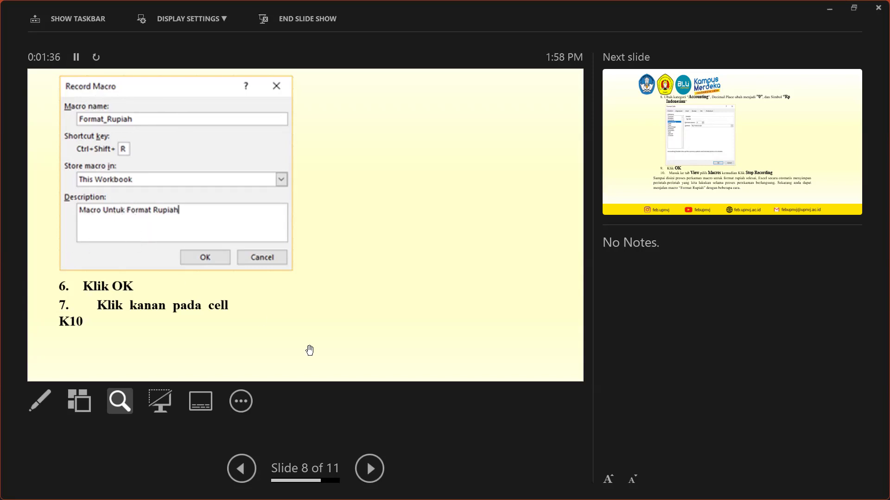
pyautogui.click(376, 468)
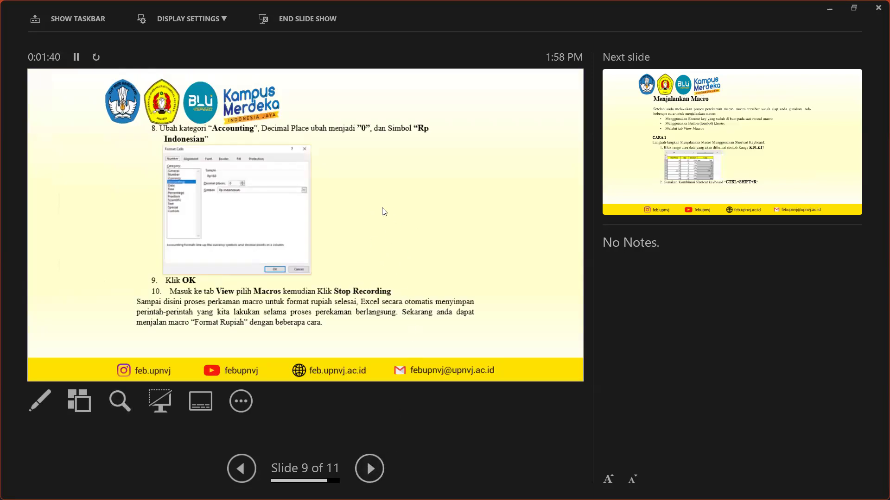
# - Magnify slide 9's Accounting format with Rp Indonesian, then advance to slide 10
pyautogui.press('+')
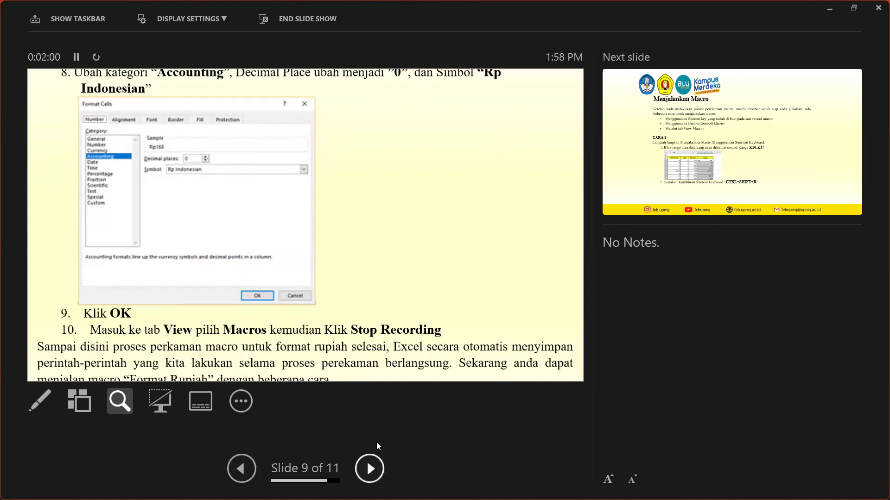
pyautogui.click(378, 469)
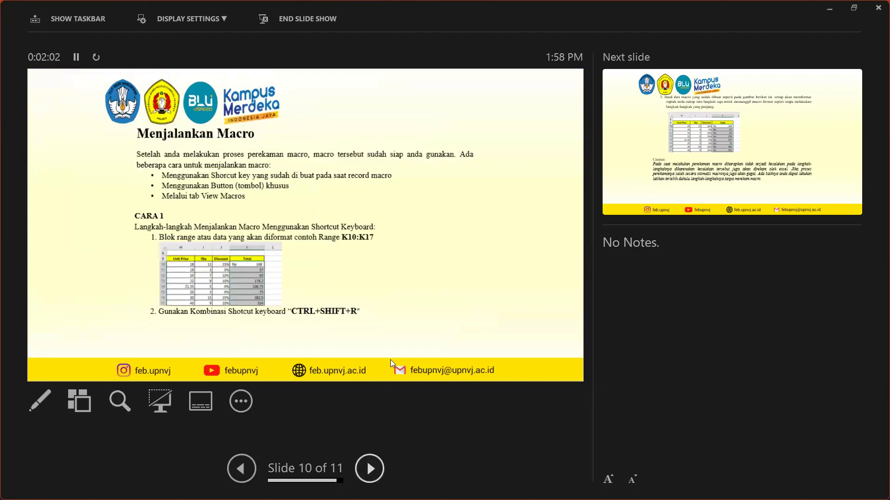
# - Revisit slide 9, magnify slide 10 on running the macro, then advance to slide 11
pyautogui.click(248, 478)
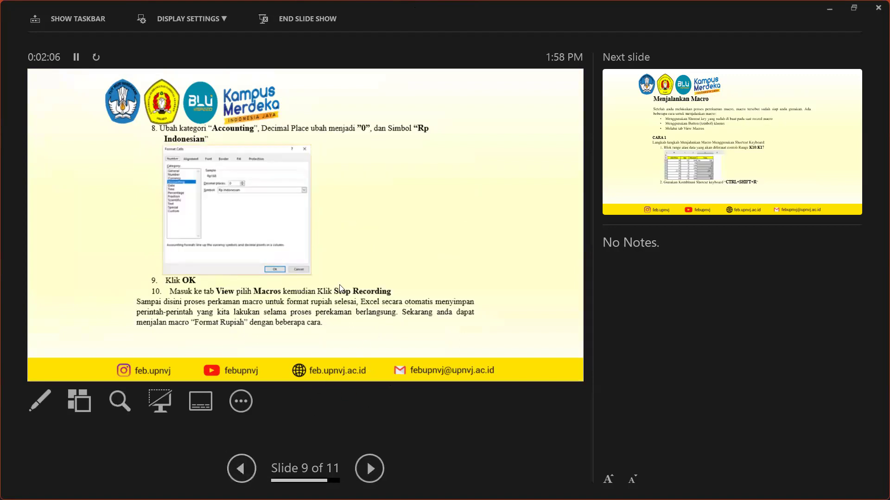
pyautogui.click(370, 477)
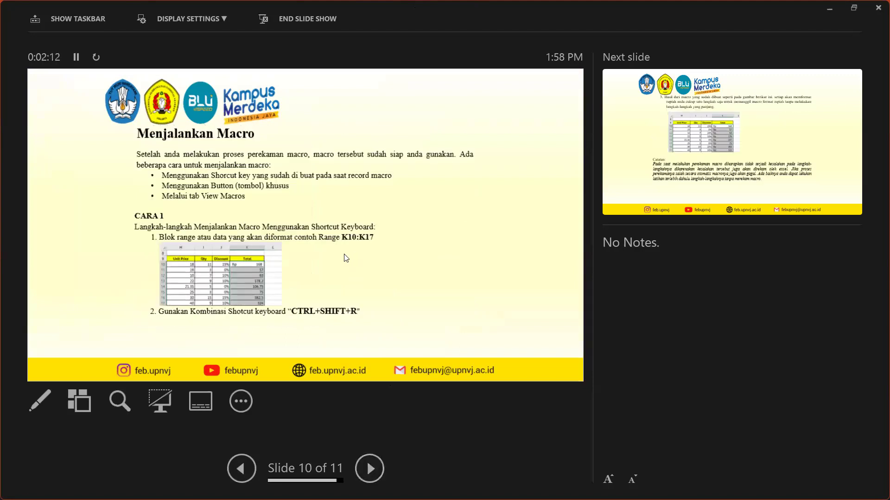
pyautogui.press('+')
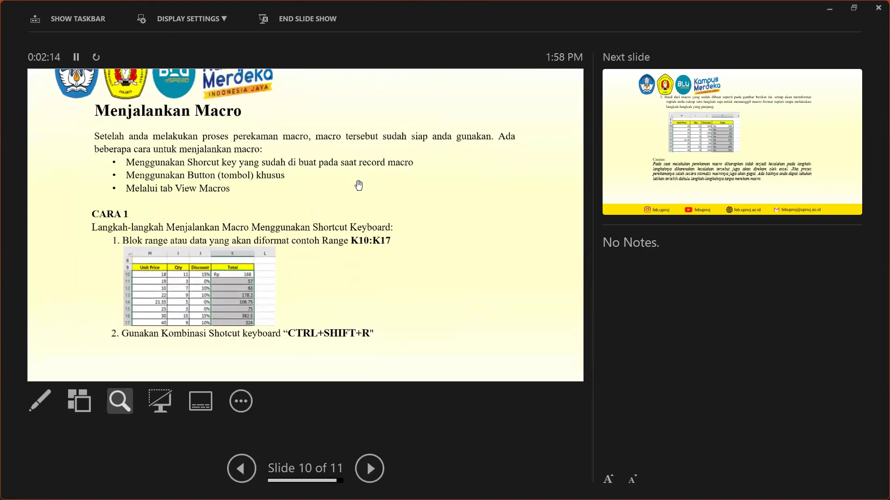
pyautogui.press('+')
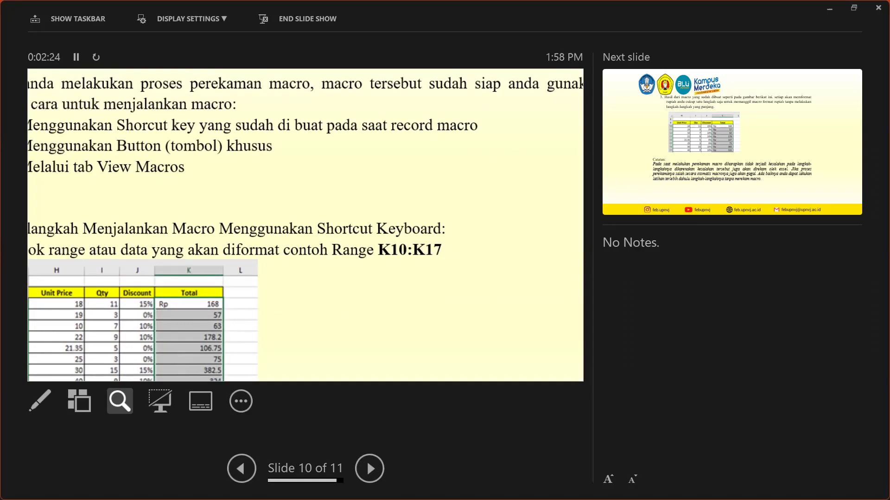
pyautogui.press('Escape')
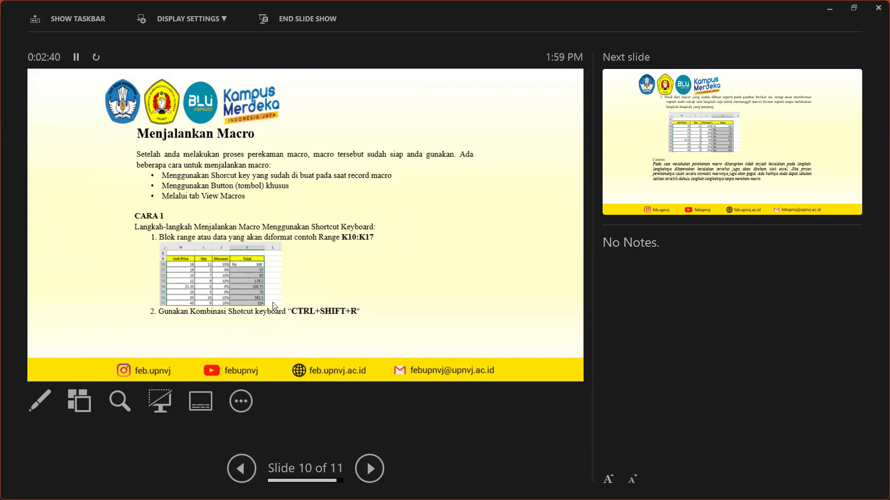
pyautogui.press('+')
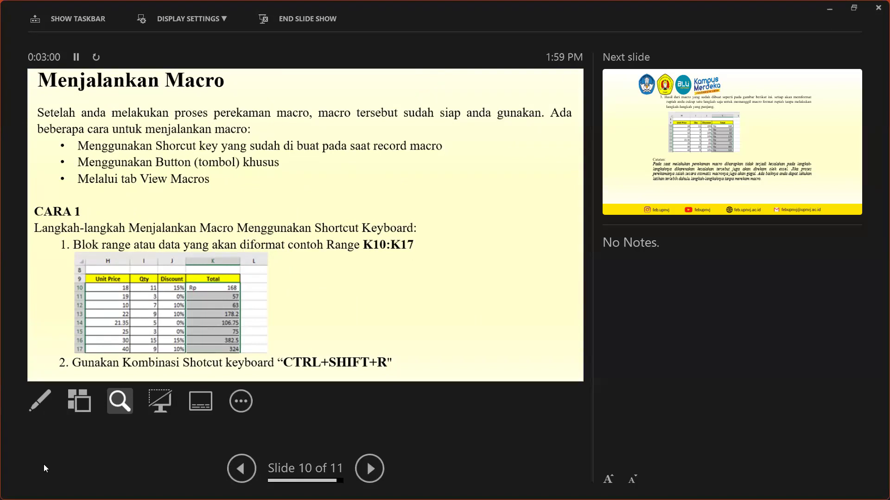
pyautogui.click(365, 471)
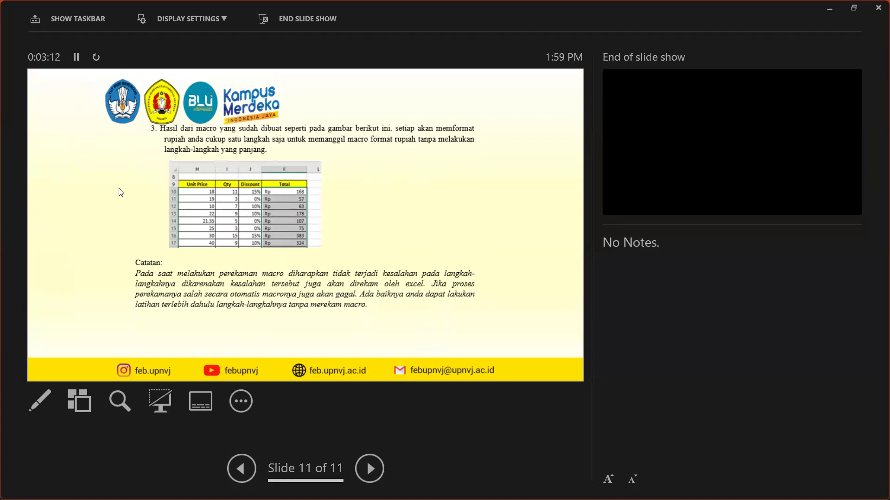
# - End the slide show and scroll through the slide thumbnails in editing view
pyautogui.click(407, 235)
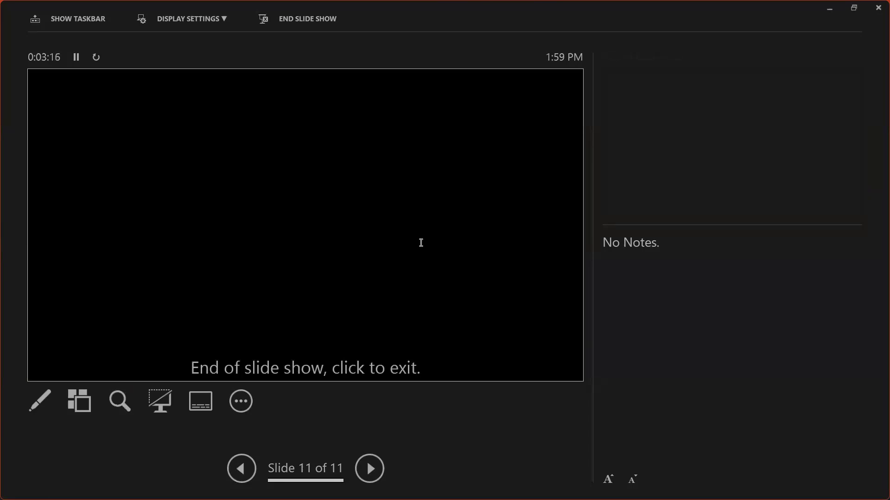
pyautogui.click(420, 243)
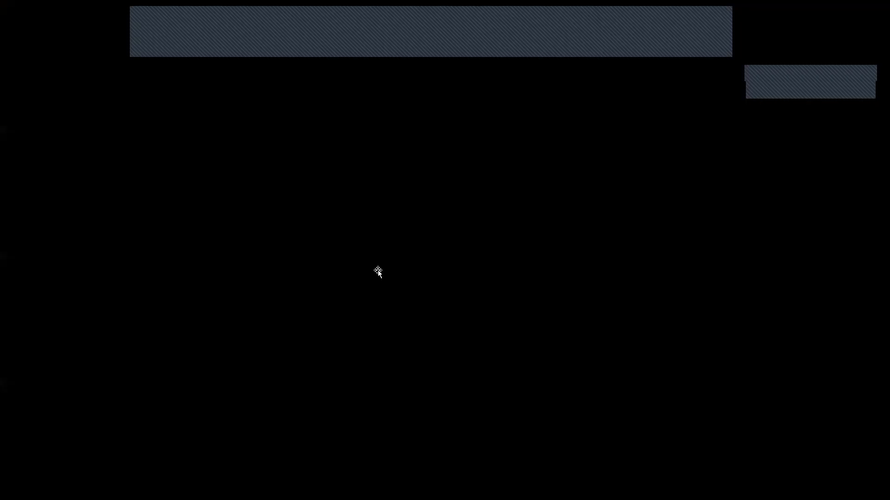
pyautogui.scroll(5, 189, 223)
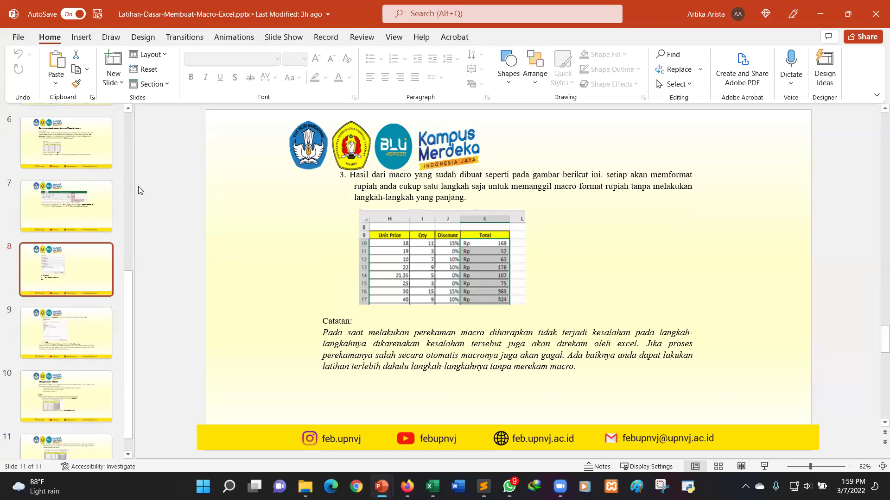
pyautogui.scroll(5, 138, 186)
pyautogui.scroll(-3, 74, 371)
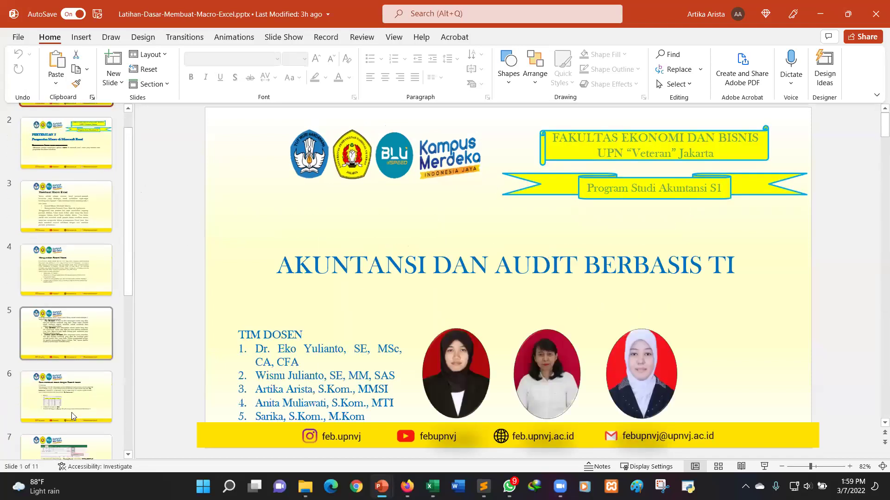
pyautogui.scroll(-3, 85, 422)
# - Browse slides 8 through 10 and select slide 10's table picture
pyautogui.press('Down')
pyautogui.press('Down')
pyautogui.click(78, 343)
pyautogui.scroll(-1, 74, 361)
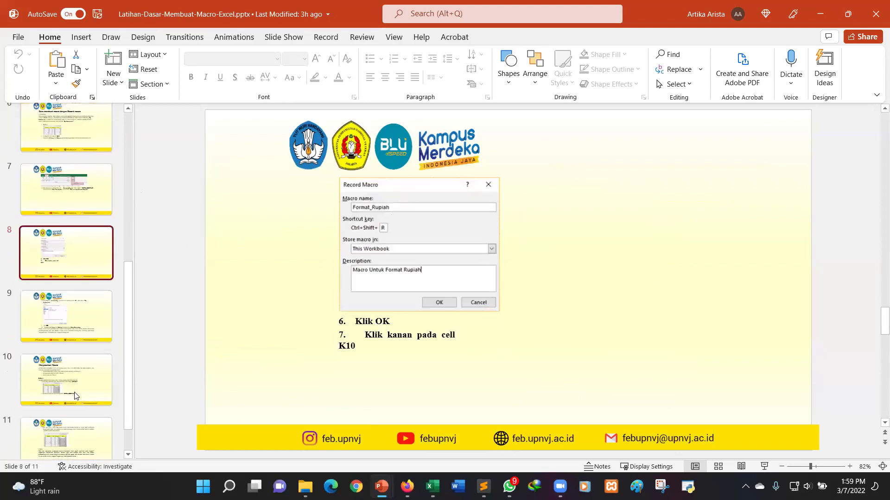
pyautogui.press('Down')
pyautogui.click(71, 379)
pyautogui.scroll(-1, 74, 371)
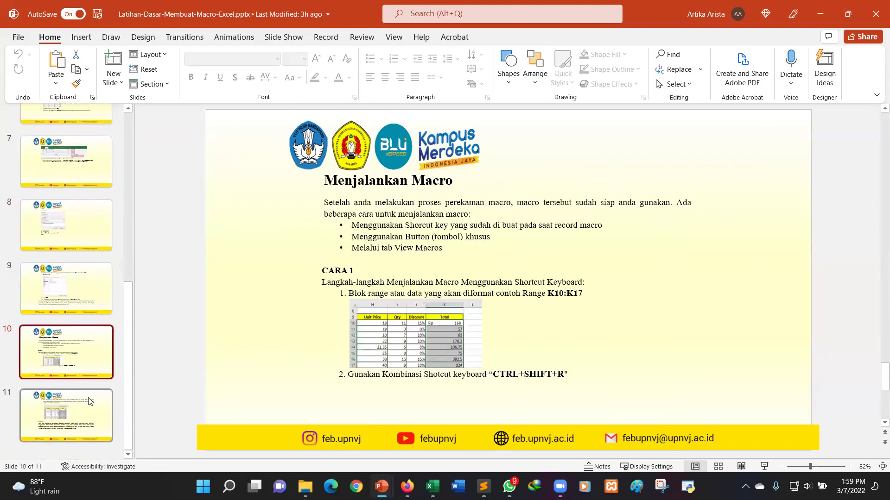
pyautogui.click(452, 350)
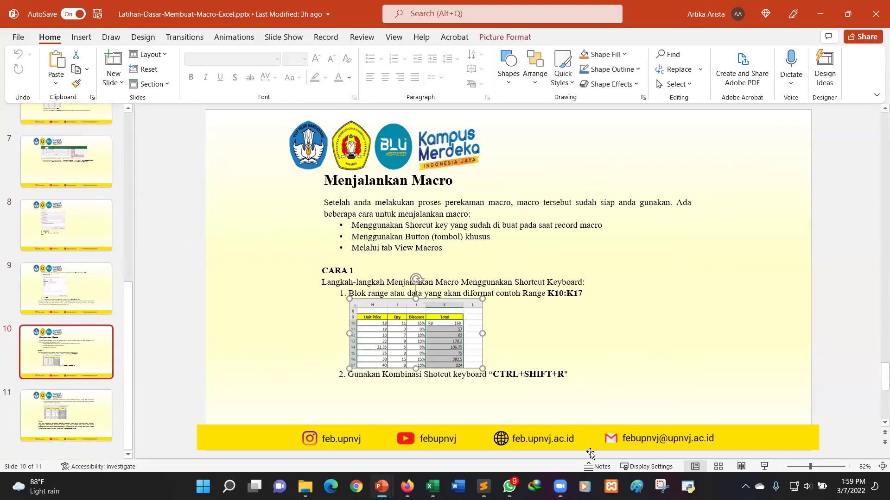
# - Briefly present slide 10 again, then exit and switch to another presentation window
pyautogui.click(764, 466)
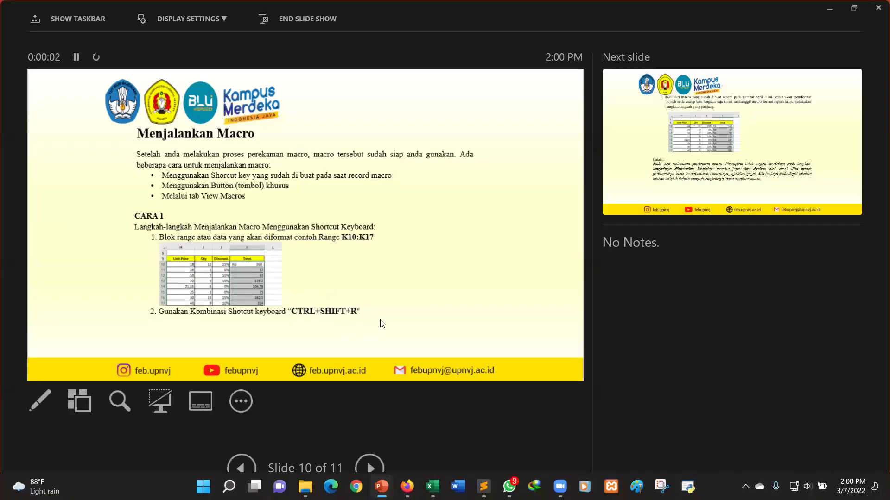
pyautogui.press('Escape')
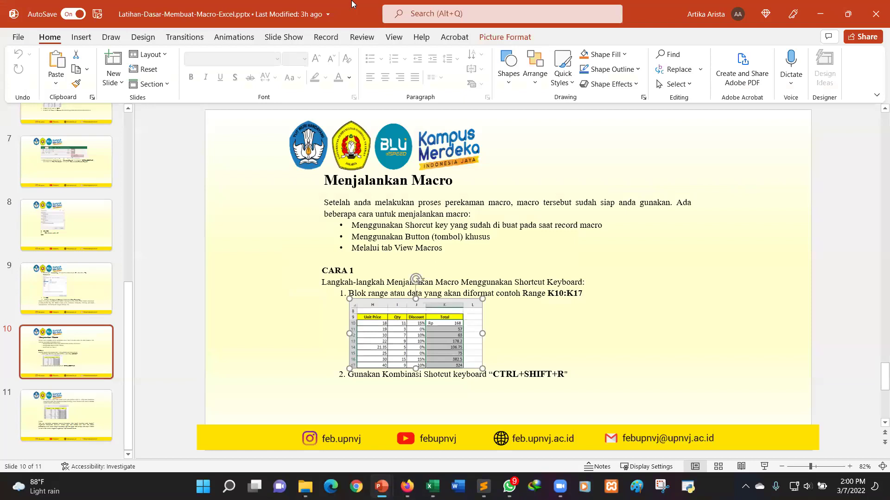
pyautogui.hotkey('ctrl', 'F6')
pyautogui.hotkey('ctrl', 'F6')
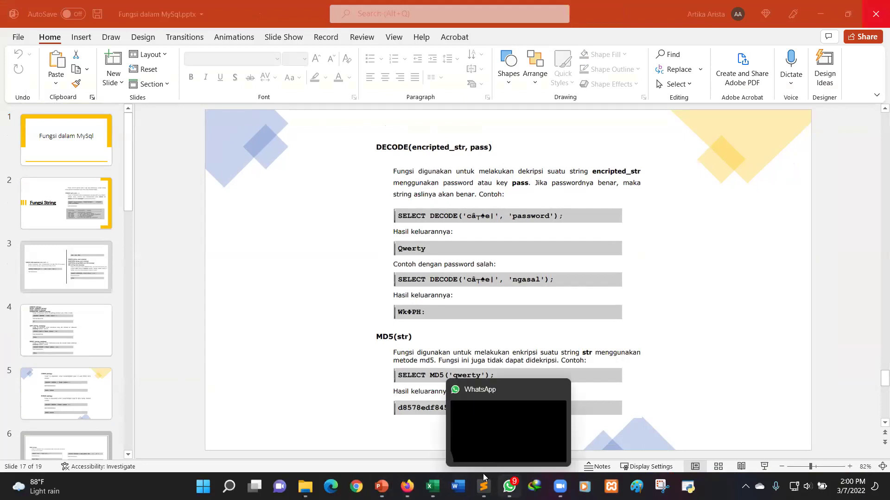
pyautogui.moveTo(432, 486)
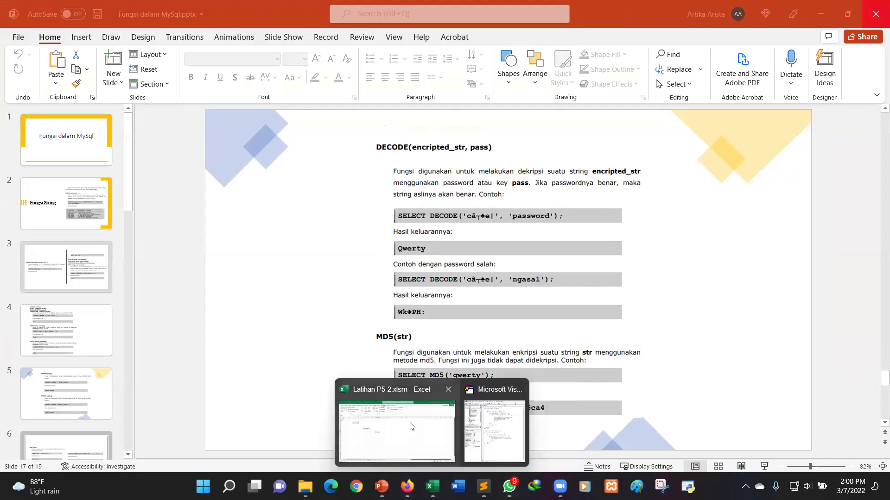
# - Browse Latihan P5-2's Button, Score, Hello Artika, Sheet1, Sheet2 and Function sheets
pyautogui.click(410, 425)
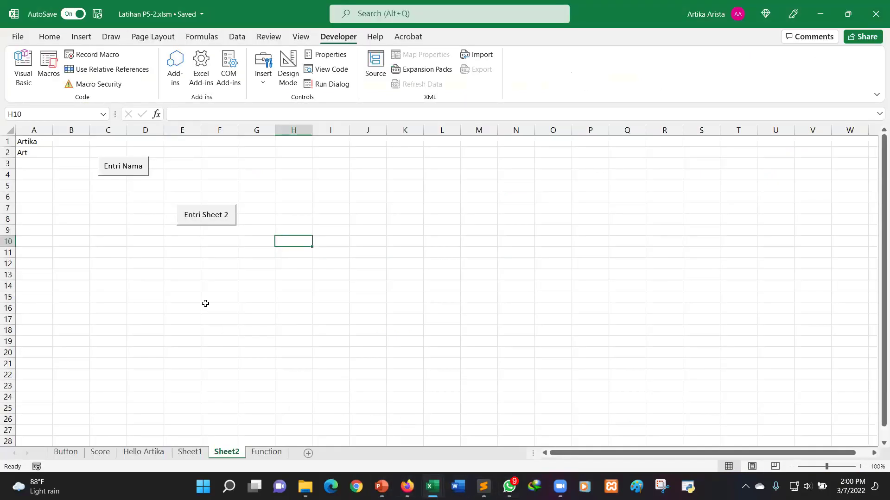
pyautogui.click(76, 450)
pyautogui.click(100, 452)
pyautogui.click(143, 452)
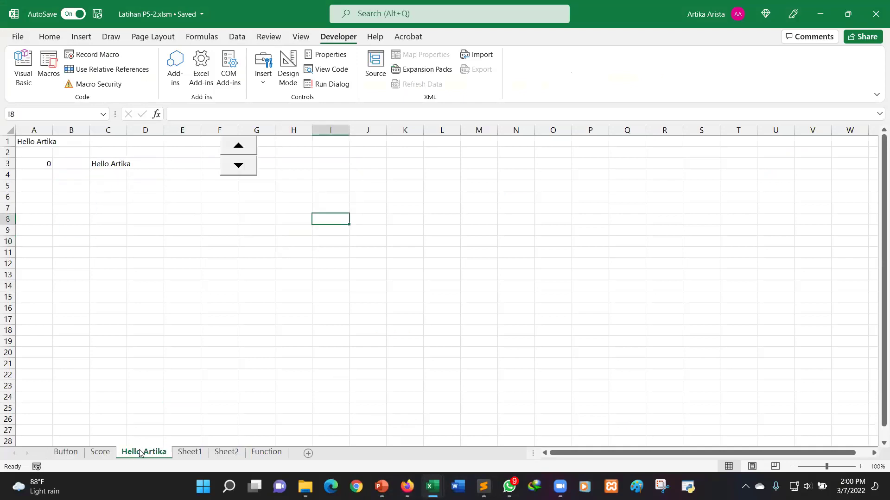
pyautogui.click(189, 452)
pyautogui.click(227, 452)
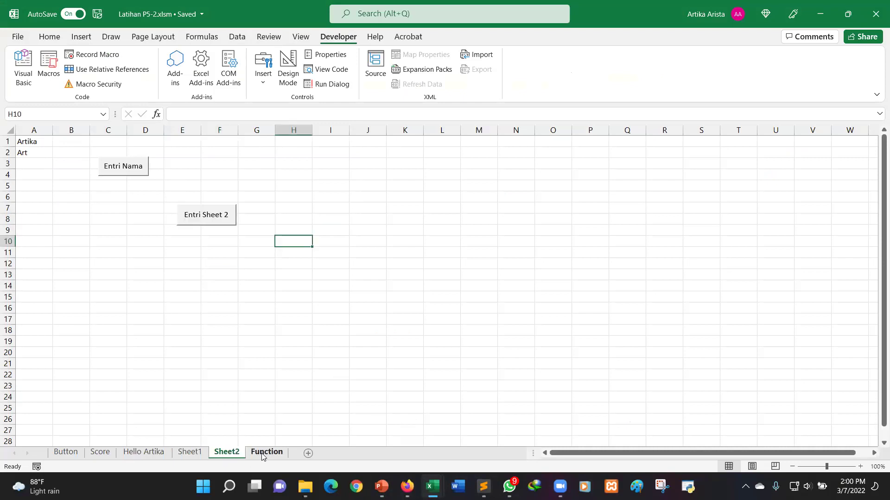
pyautogui.click(263, 454)
pyautogui.click(143, 452)
pyautogui.click(66, 451)
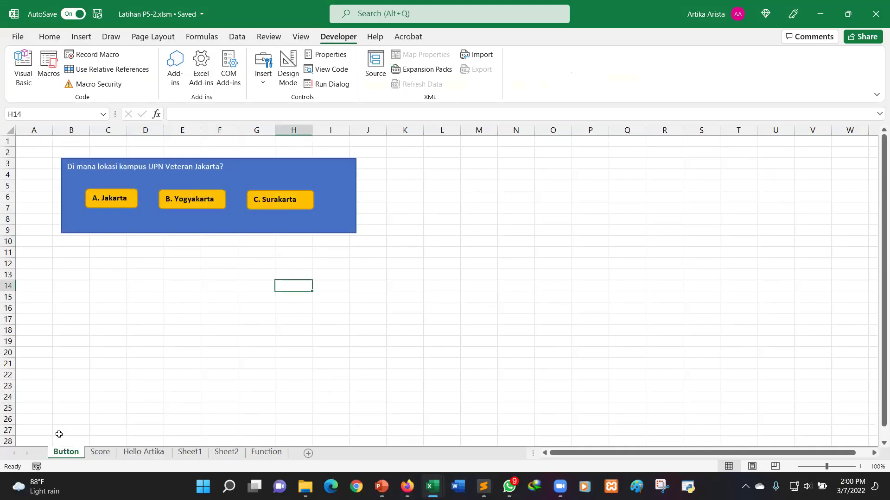
pyautogui.click(100, 452)
pyautogui.click(125, 453)
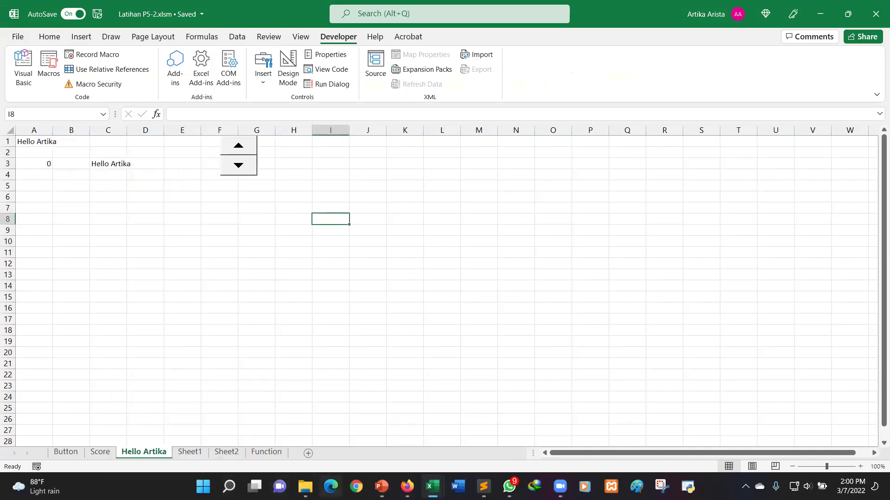
# - Open Latihan P5.xlsm from the 2022-03-7 Pertemuan 5 lesson folder
pyautogui.click(304, 486)
pyautogui.click(178, 406)
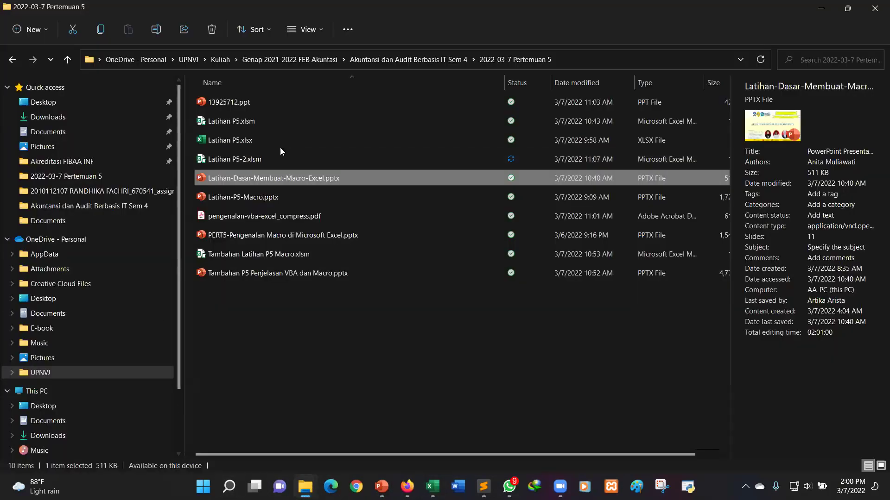
pyautogui.doubleClick(251, 121)
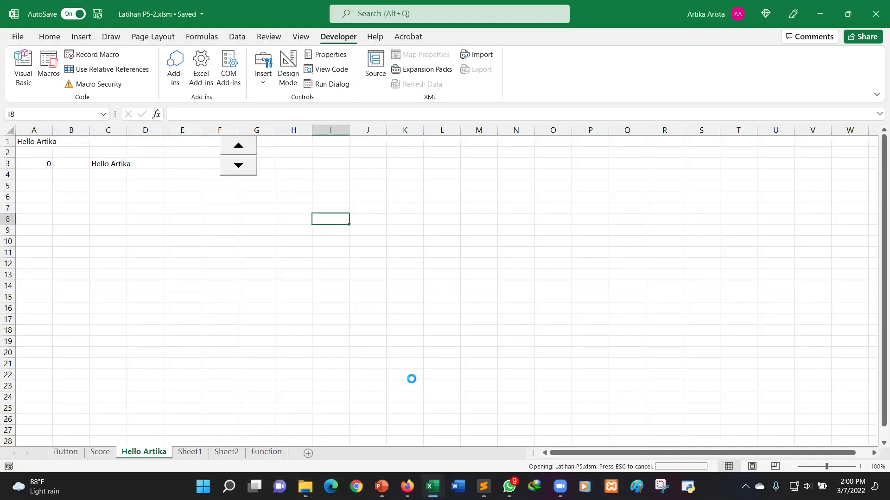
# - Zoom Latihan P5's Sheet1 to 130%, then return to slide 10 of the macro presentation
pyautogui.click(288, 254)
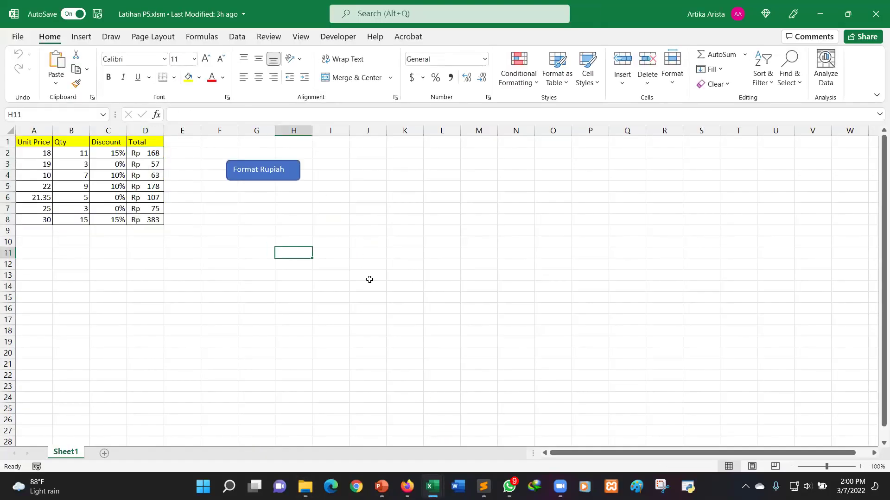
pyautogui.click(860, 466)
pyautogui.click(859, 467)
pyautogui.click(860, 467)
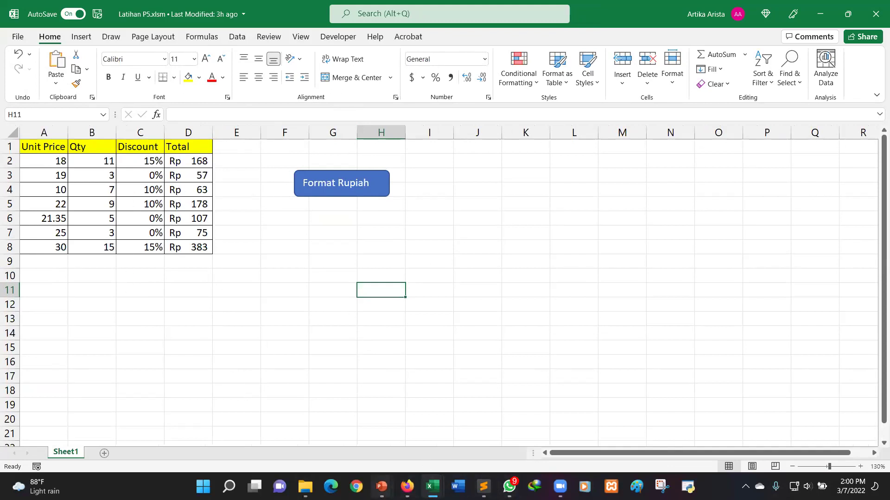
pyautogui.click(382, 486)
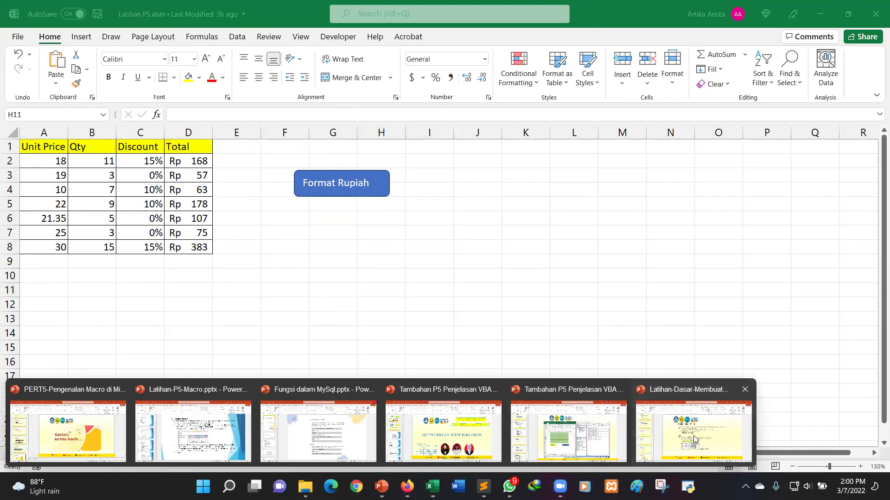
pyautogui.click(694, 442)
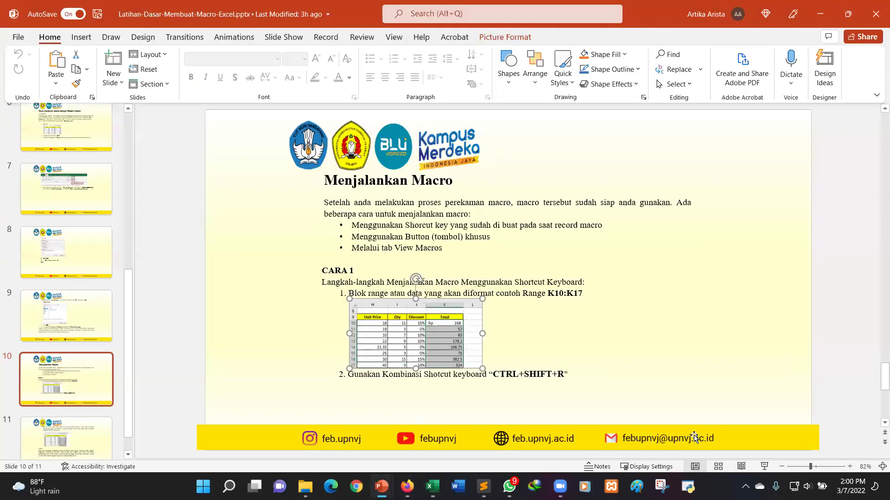
# - Present slide 10 magnified on the CARA 1 steps and K10:K17 table, then return to Latihan P5
pyautogui.click(766, 468)
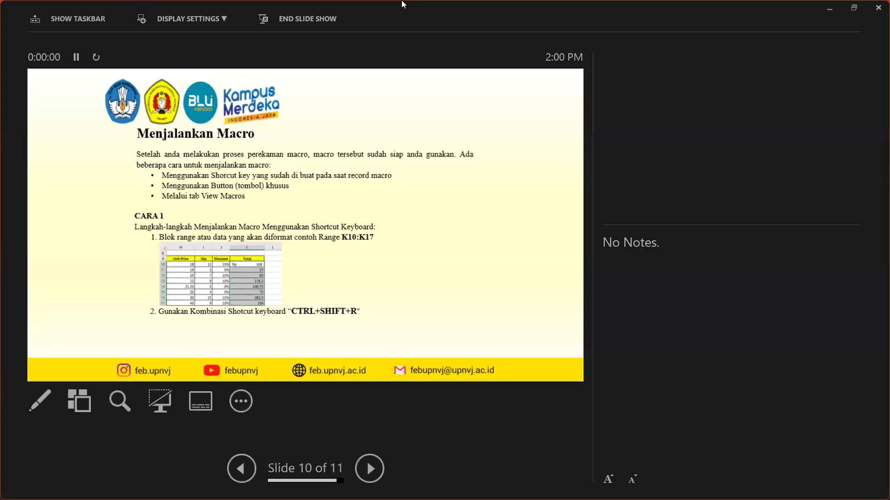
pyautogui.press('+')
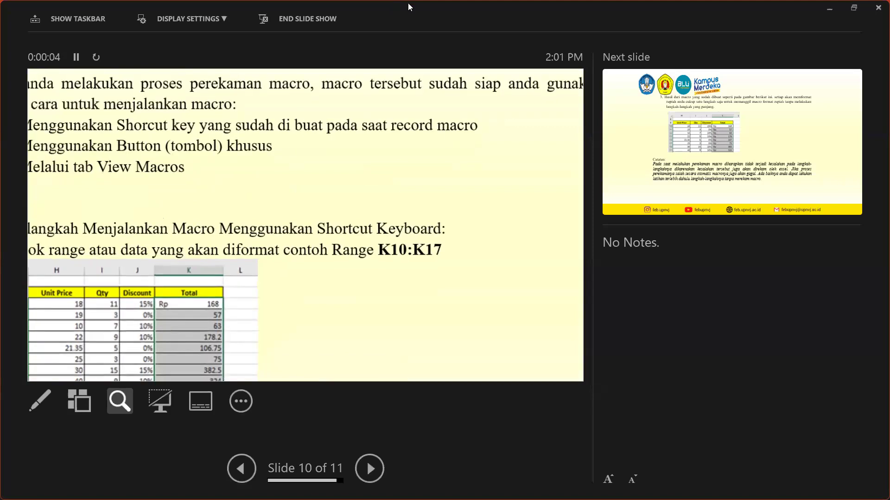
pyautogui.moveTo(265, 276); pyautogui.dragTo(535, 175)
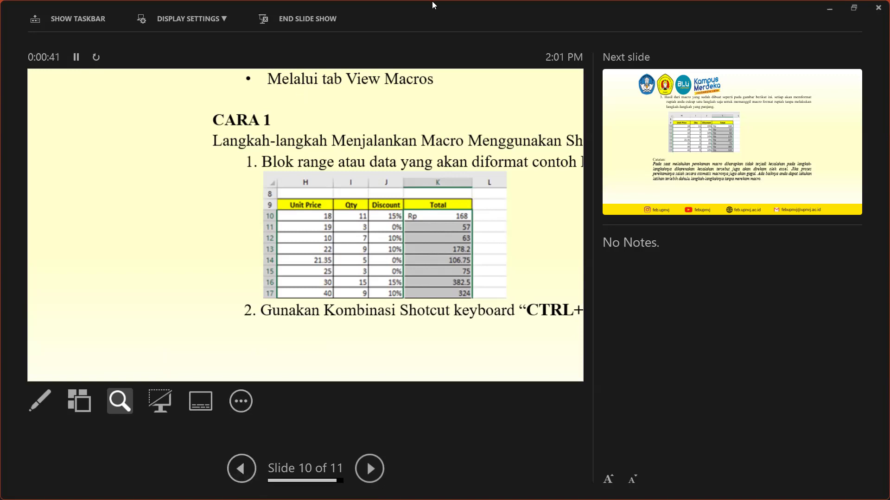
pyautogui.press('Escape')
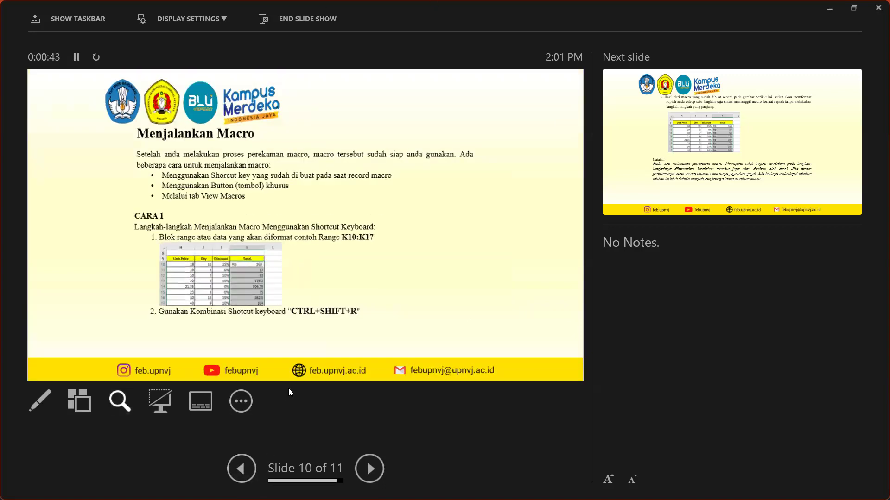
pyautogui.press('Escape')
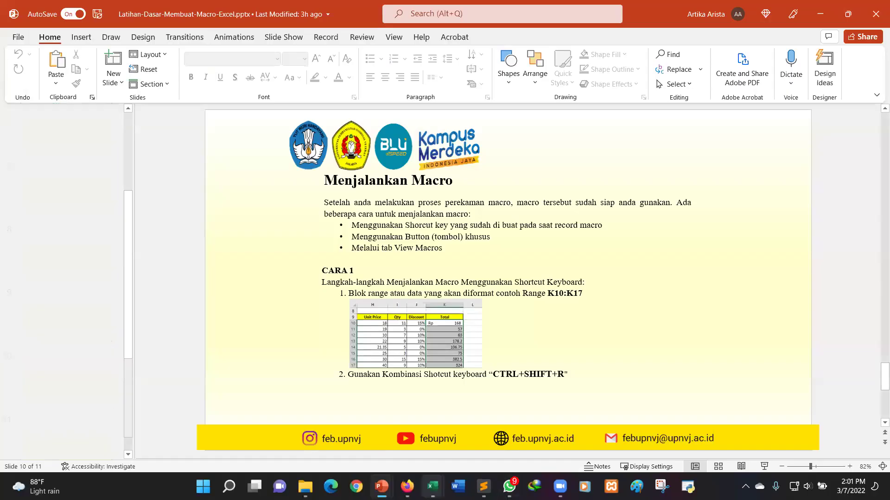
pyautogui.moveTo(431, 486)
pyautogui.click(535, 420)
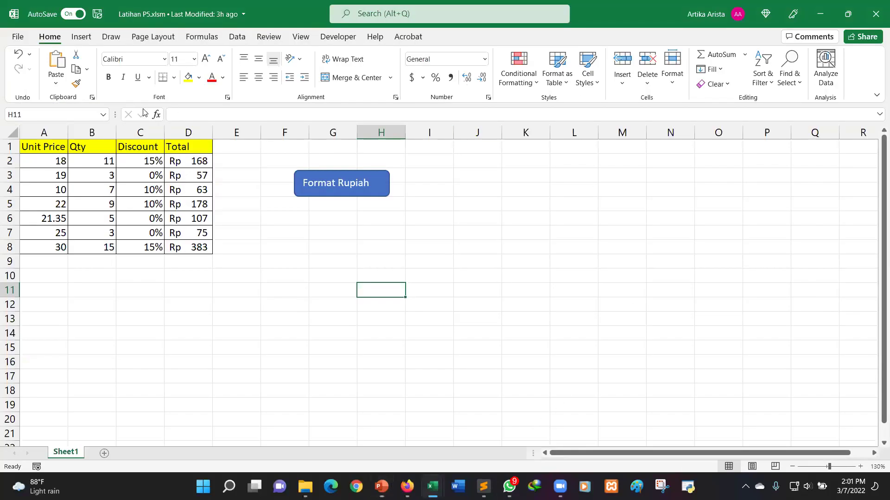
# - Apply the General number format to the Total values D2:D8 so they show plain numbers
pyautogui.moveTo(197, 161); pyautogui.dragTo(193, 249)
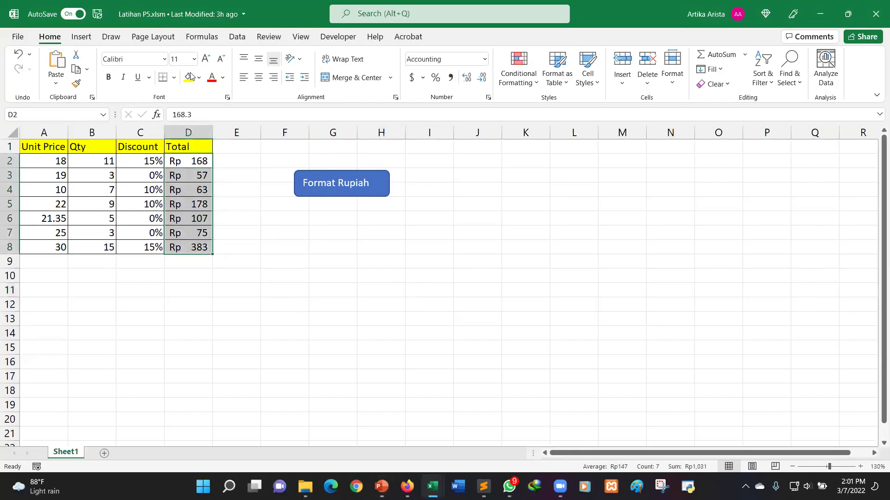
pyautogui.click(442, 61)
pyautogui.click(482, 64)
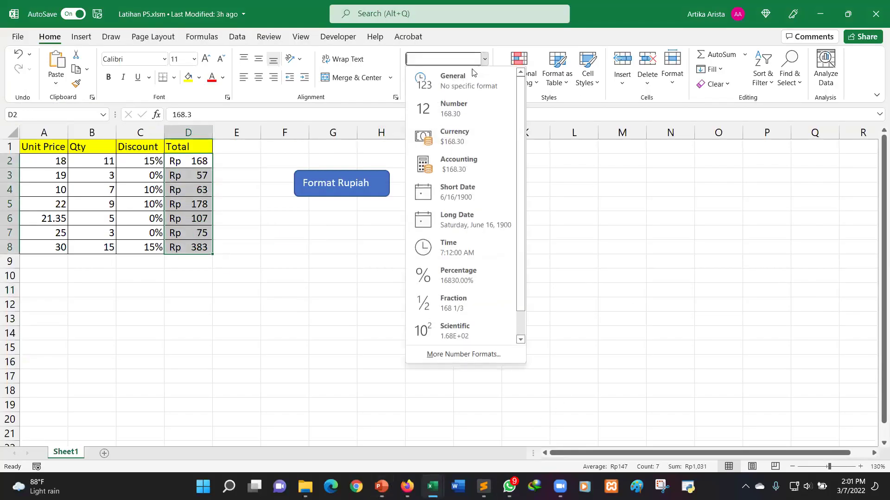
pyautogui.click(454, 76)
pyautogui.click(471, 293)
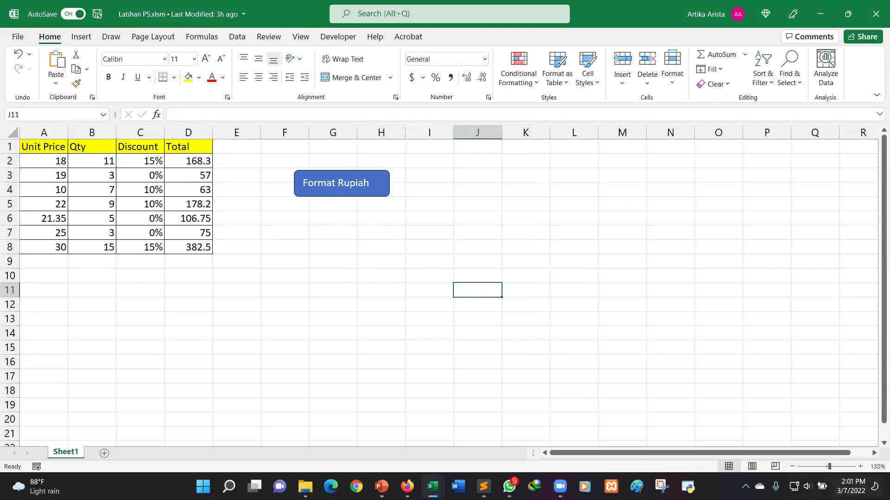
# - Zoom the sheet in to about 230% with the status-bar zoom control
pyautogui.click(860, 467)
pyautogui.click(860, 467)
pyautogui.click(860, 466)
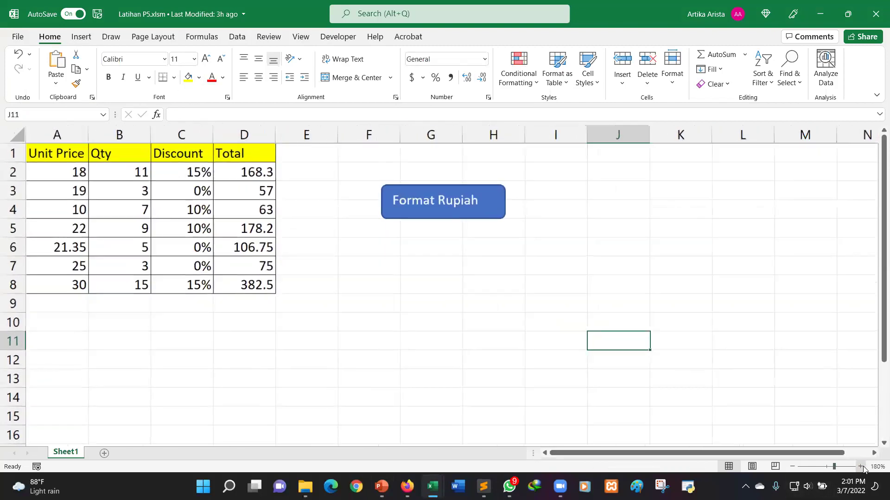
pyautogui.click(861, 467)
pyautogui.click(860, 466)
pyautogui.click(861, 467)
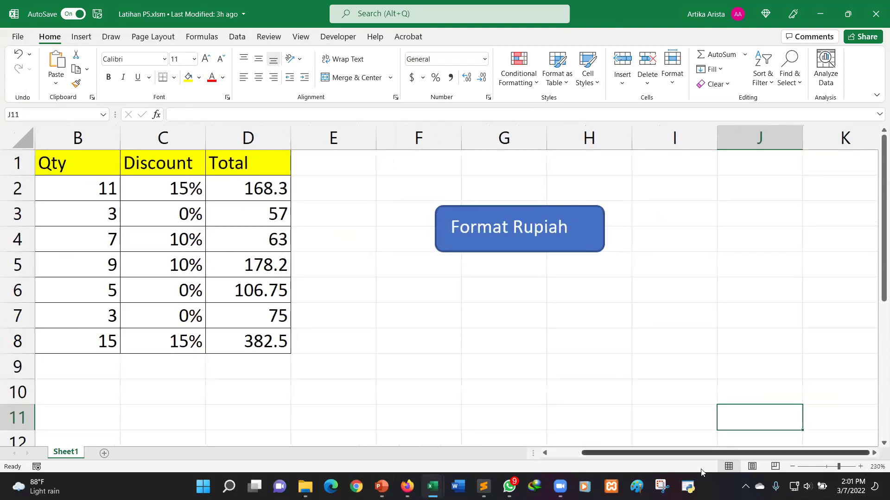
pyautogui.moveTo(630, 453); pyautogui.dragTo(598, 452)
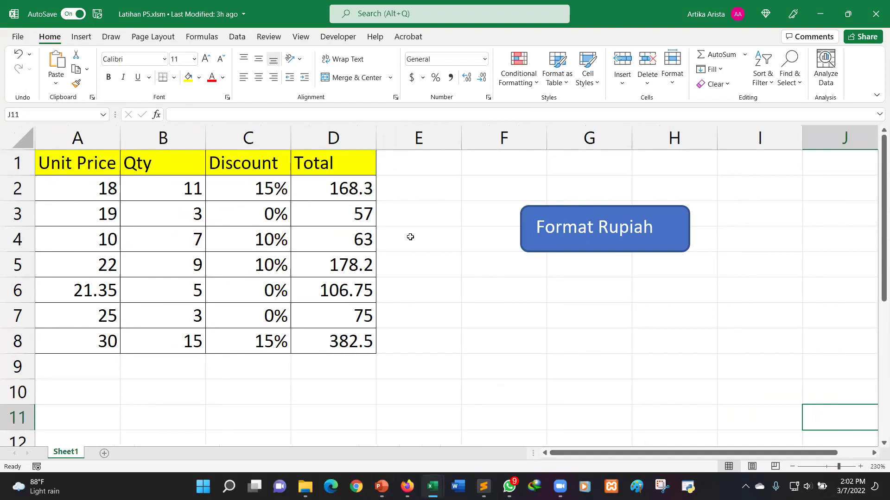
# - Save Latihan P5 with Ctrl+S, keeping D2:D8 as plain values like 168.3
pyautogui.hotkey('ctrl', 's')
pyautogui.hotkey('ctrl', 's')
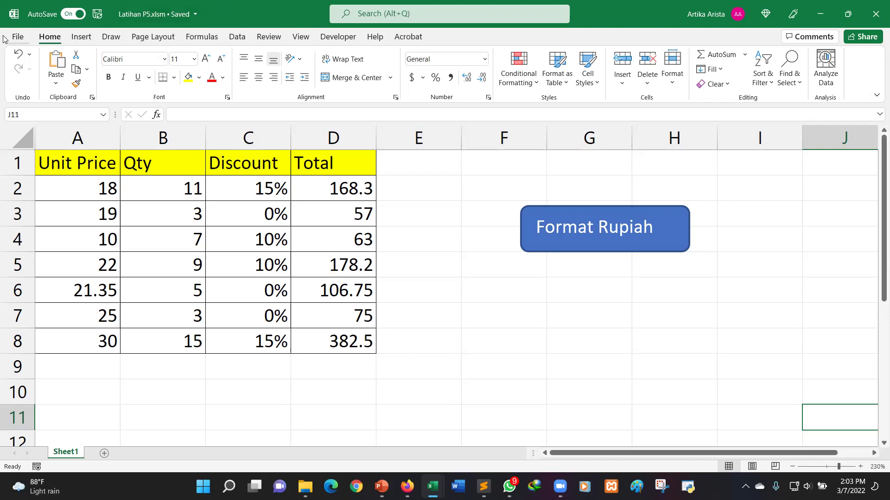
# - Start File > Save a Copy > Browse, cancel the Save As dialog, and return to the sheet
pyautogui.click(18, 37)
pyautogui.click(44, 162)
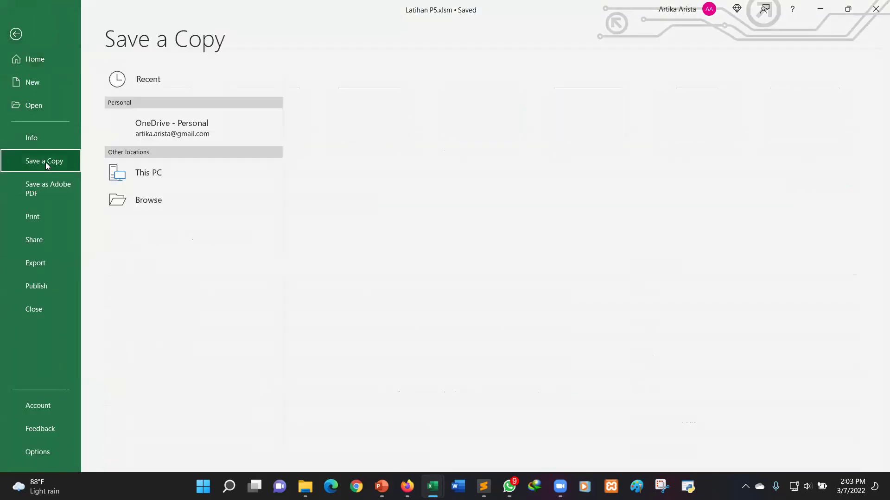
pyautogui.click(162, 204)
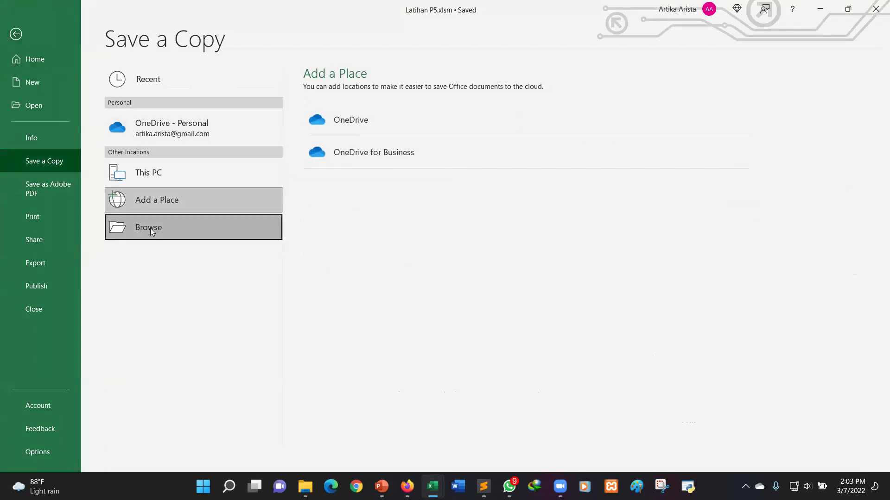
pyautogui.click(150, 228)
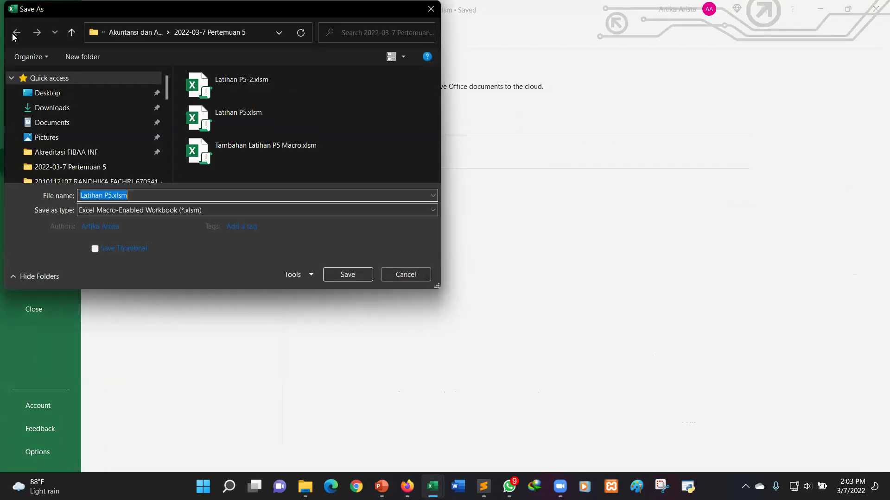
pyautogui.click(397, 274)
pyautogui.press('Escape')
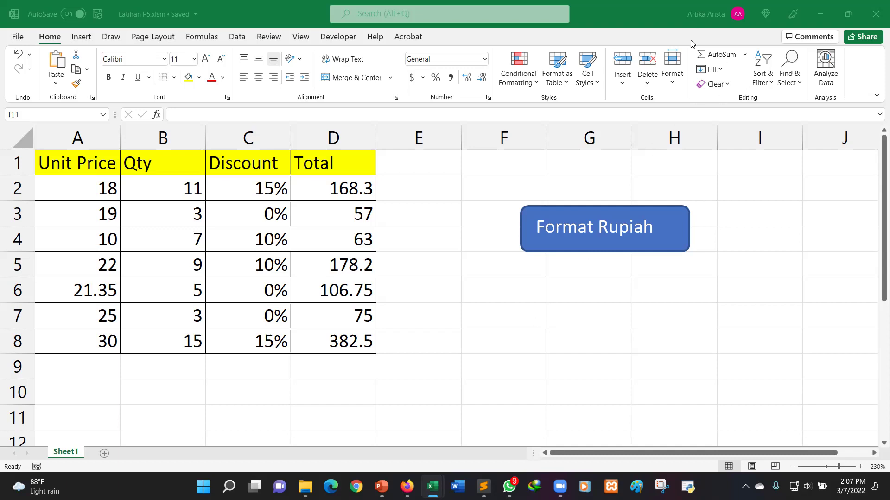
# - Switch to the Developer tab to show the macro commands
pyautogui.click(333, 36)
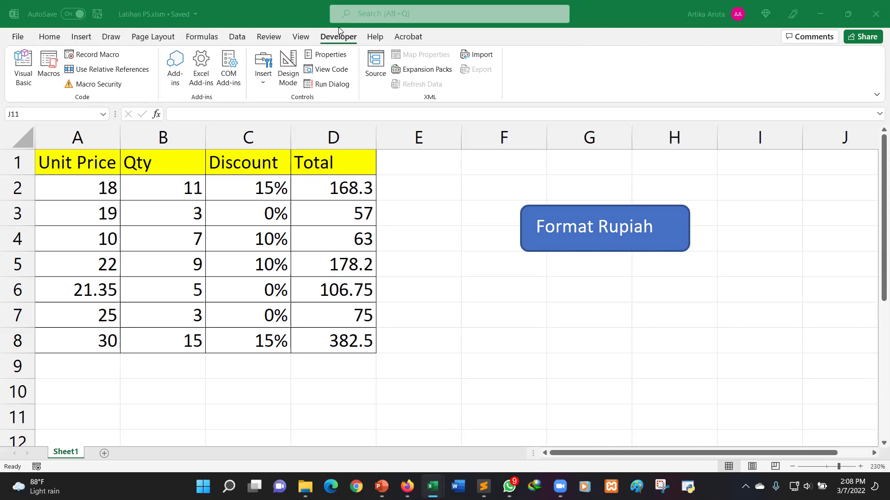
# - Verify Developer is ticked under Options > Customize Ribbon, then close Excel Options unchanged
pyautogui.click(13, 38)
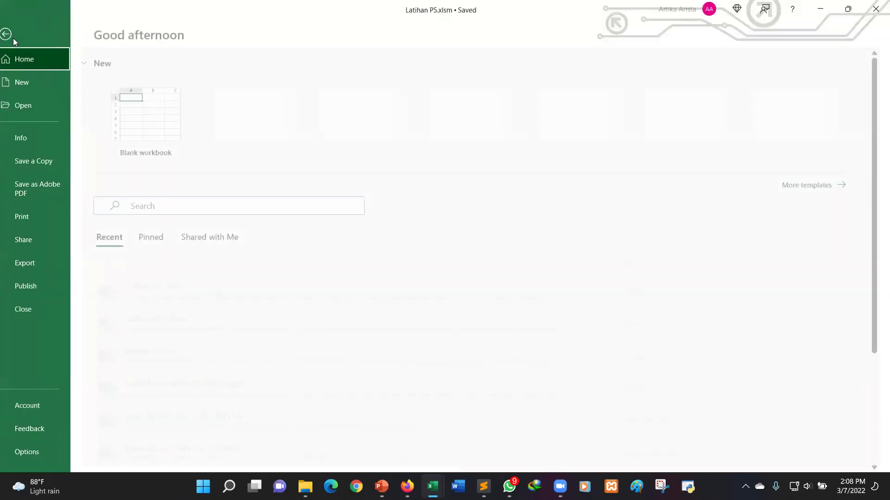
pyautogui.click(49, 447)
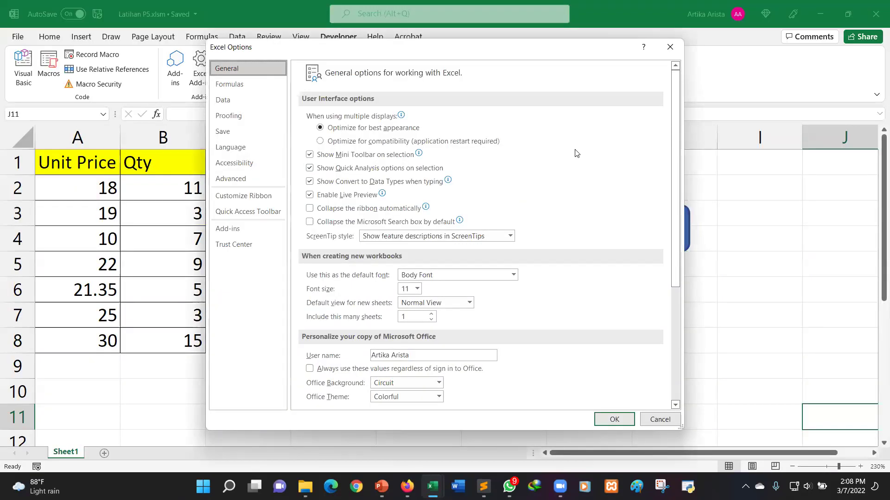
pyautogui.click(253, 196)
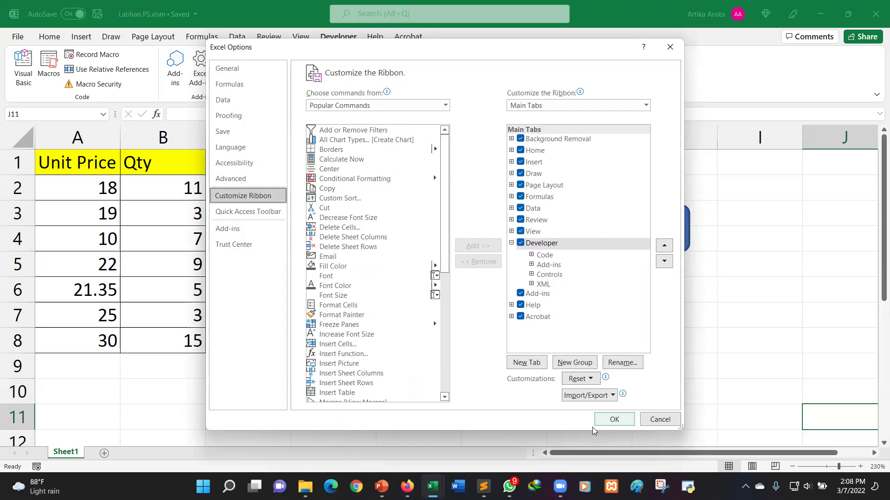
pyautogui.click(670, 46)
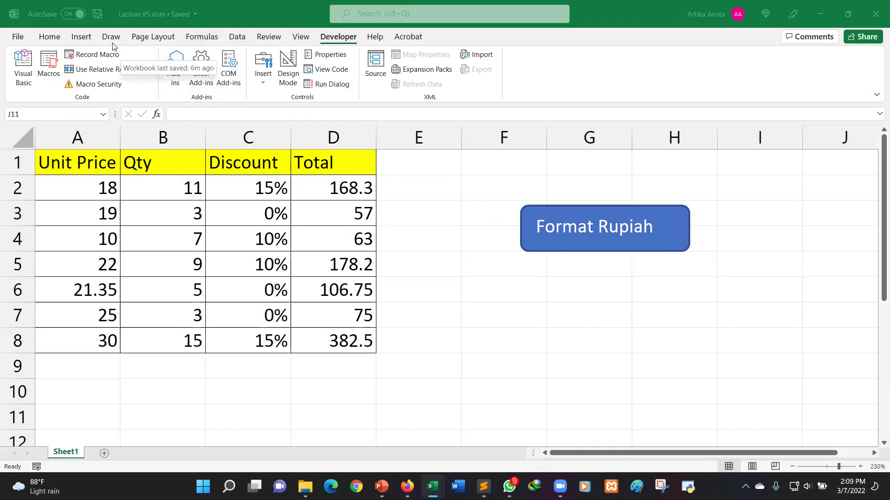
# - Open Record Macro for Macro1 with shortcut Ctrl+Shift+R, stored in This Workbook
pyautogui.click(108, 56)
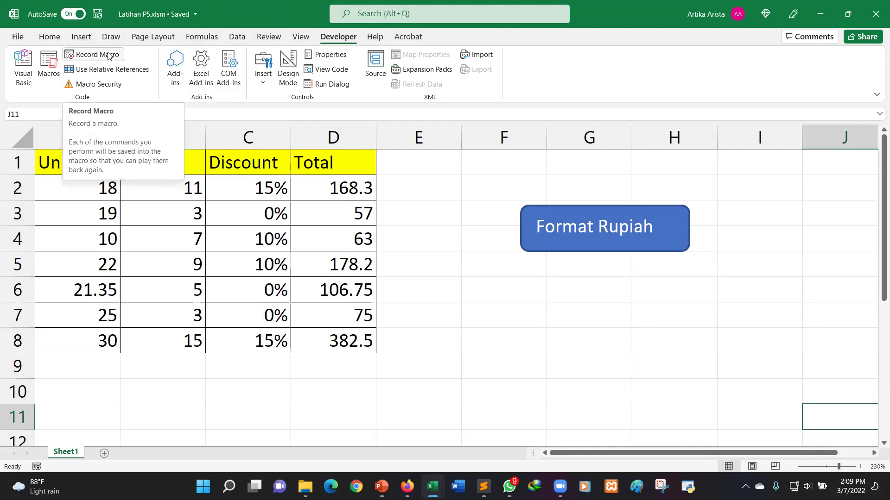
pyautogui.click(108, 55)
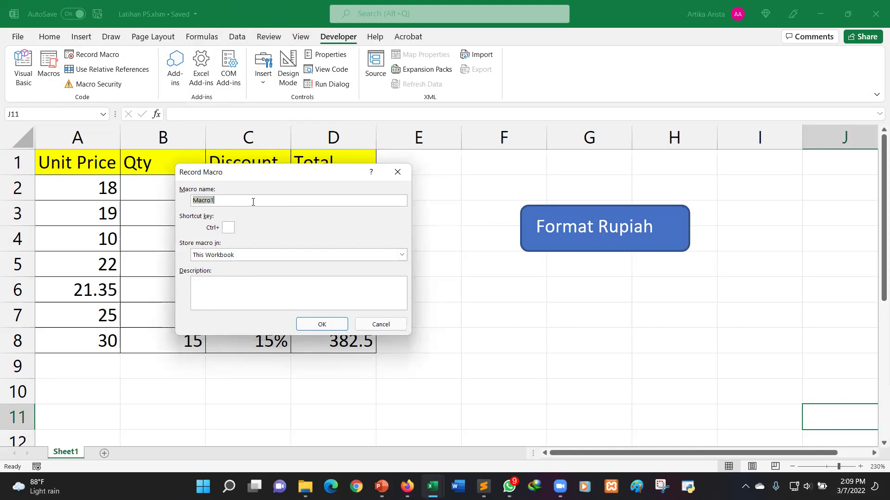
pyautogui.click(229, 228)
pyautogui.write('r')
pyautogui.write('R')
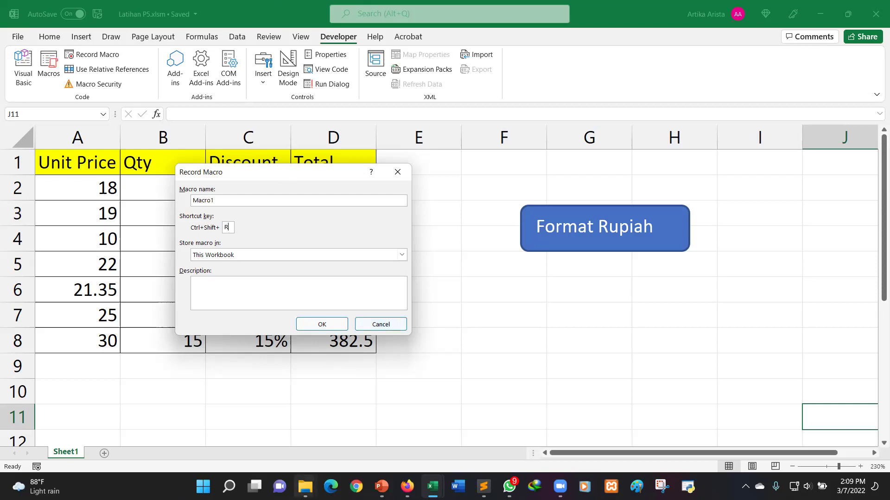
pyautogui.click(381, 487)
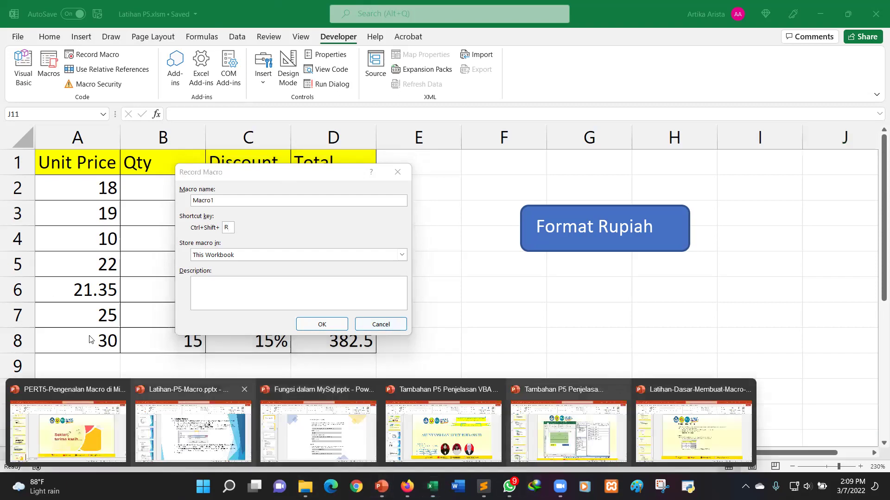
# - In the tutorial deck, view slide 8's filled macro setup and slide 4 on Record Macro
pyautogui.click(734, 423)
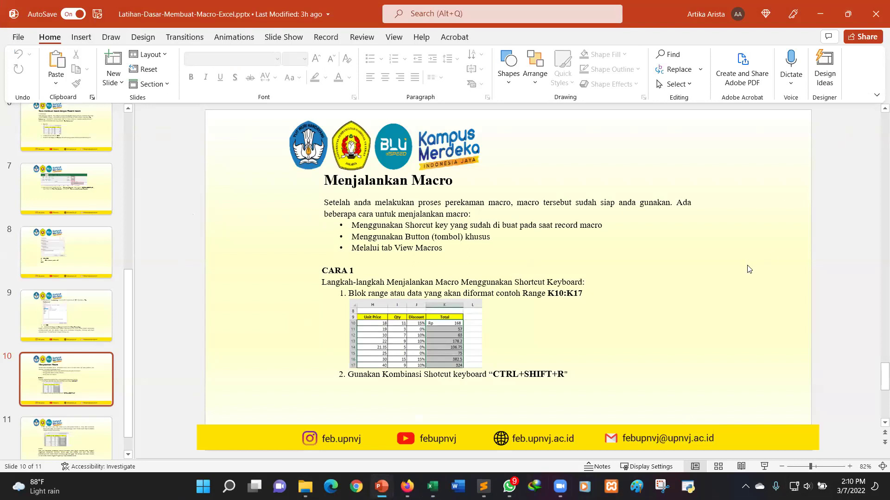
pyautogui.scroll(-1, 746, 268)
pyautogui.scroll(2, 746, 268)
pyautogui.click(74, 216)
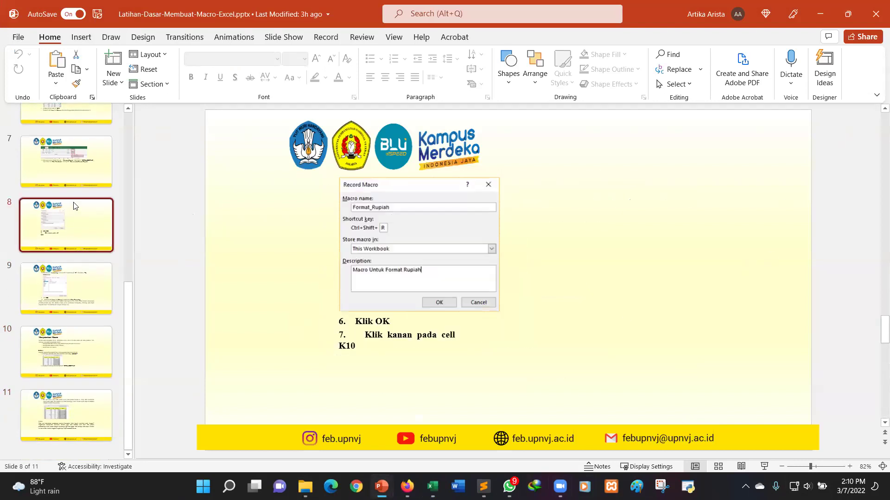
pyautogui.scroll(2, 75, 195)
pyautogui.scroll(2, 75, 185)
pyautogui.click(74, 179)
pyautogui.moveTo(380, 487)
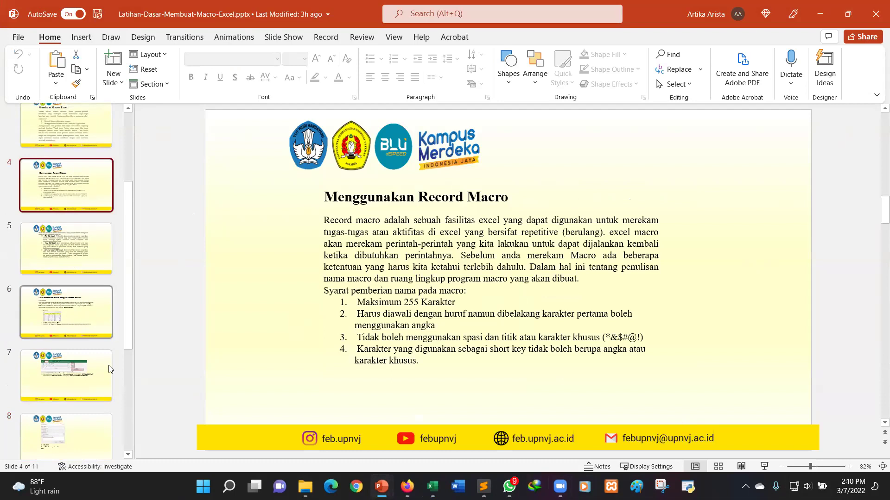
# - Review slides 5 and 6 on macro storage and recording, then go back to Excel
pyautogui.click(381, 486)
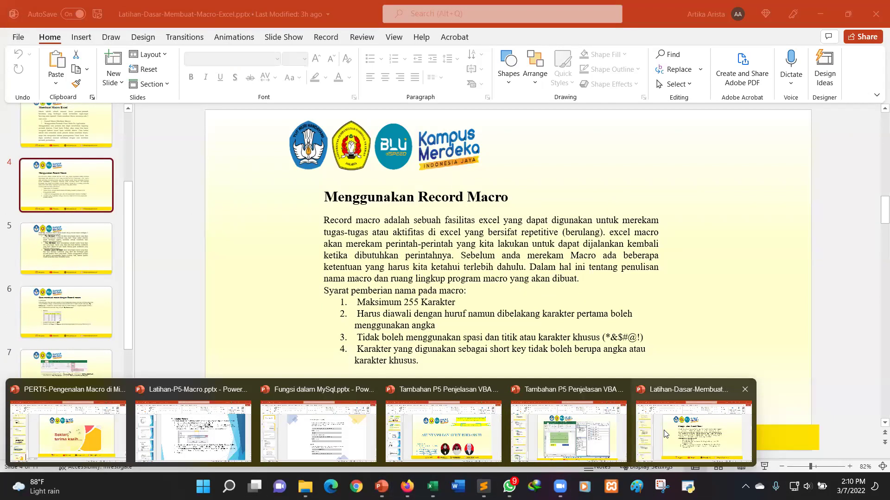
pyautogui.click(664, 433)
pyautogui.click(59, 232)
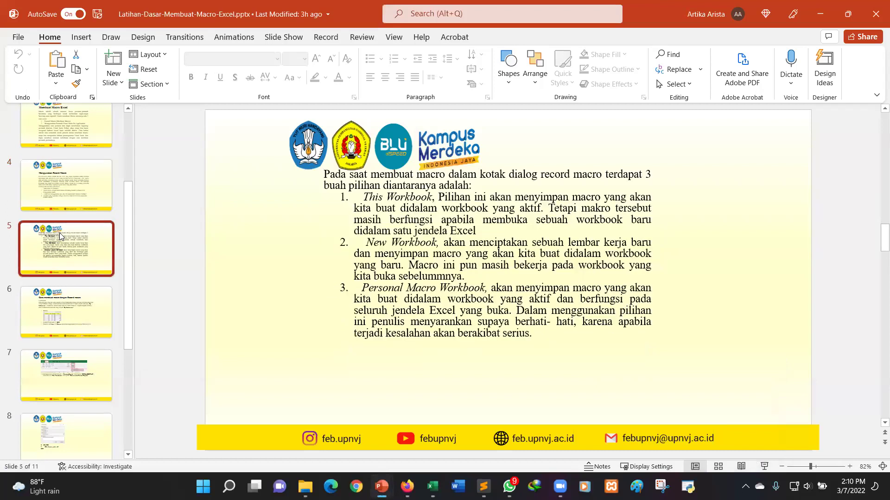
pyautogui.press('Down')
pyautogui.press('Down')
pyautogui.press('Up')
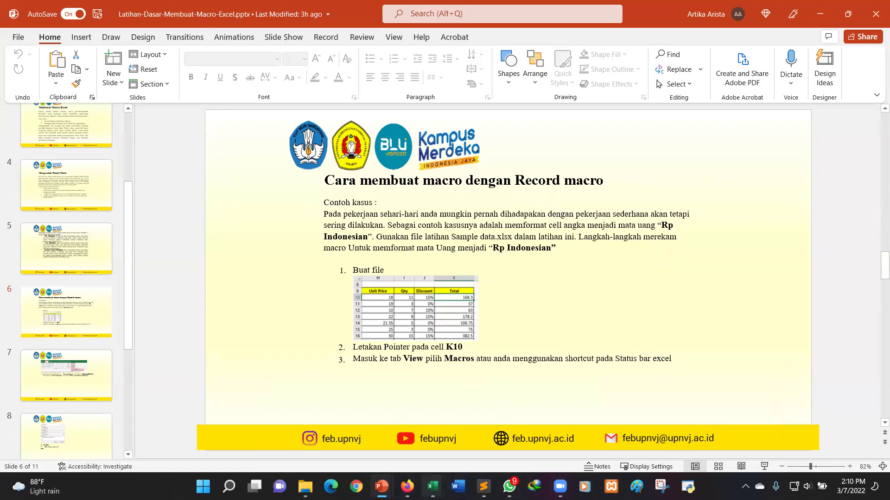
pyautogui.moveTo(432, 487)
pyautogui.click(524, 417)
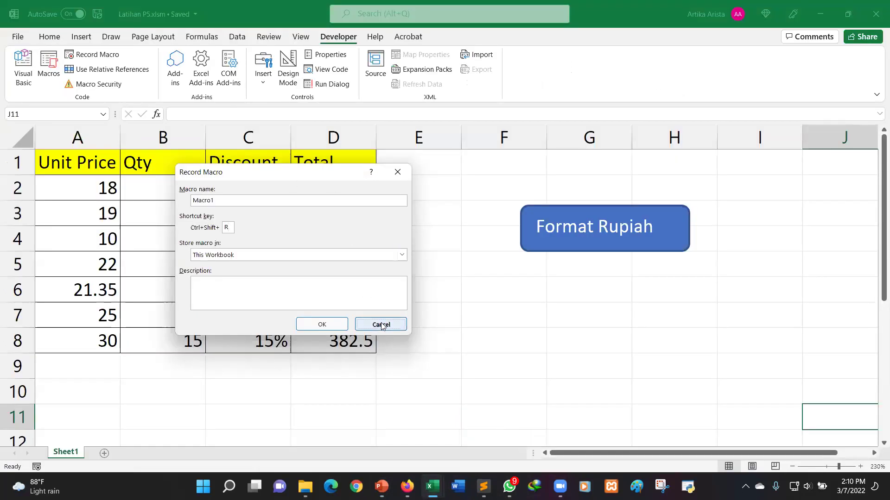
# - Cancel the Record Macro dialog without recording and select cell D2
pyautogui.click(373, 321)
pyautogui.click(330, 187)
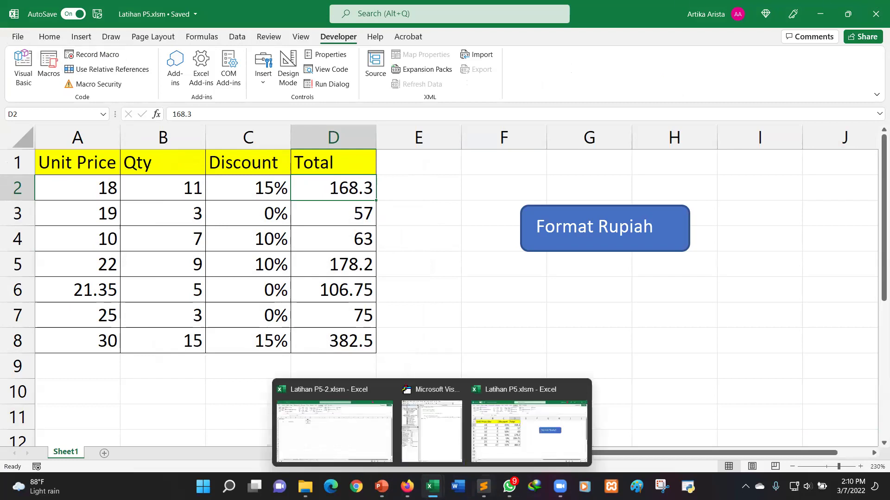
# - Snap Excel to the left half and place the macro tutorial deck on the right half
pyautogui.press('super+Left')
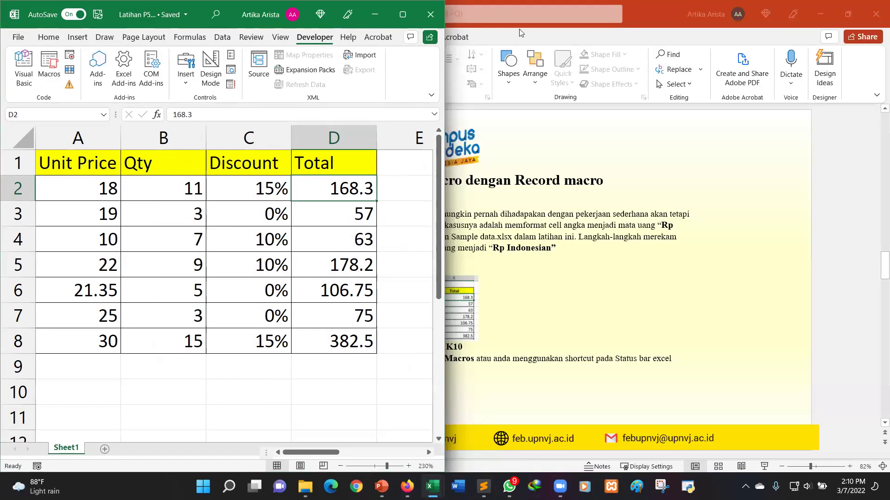
pyautogui.click(777, 200)
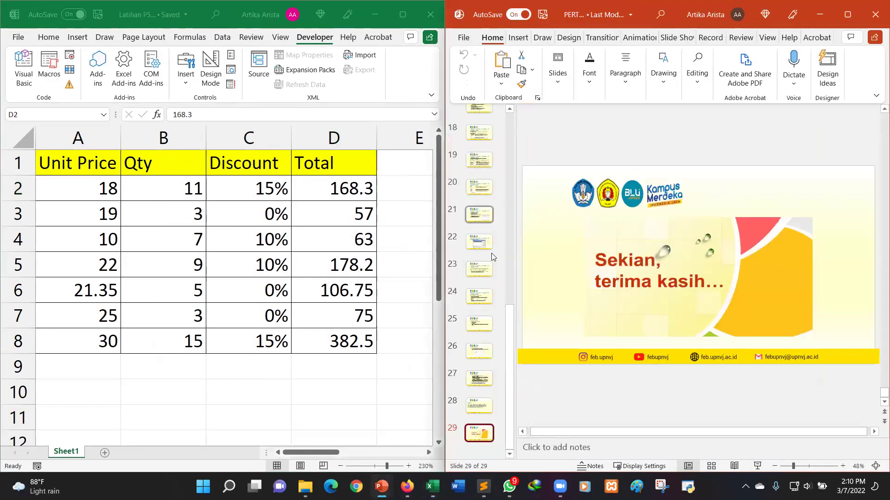
pyautogui.click(380, 486)
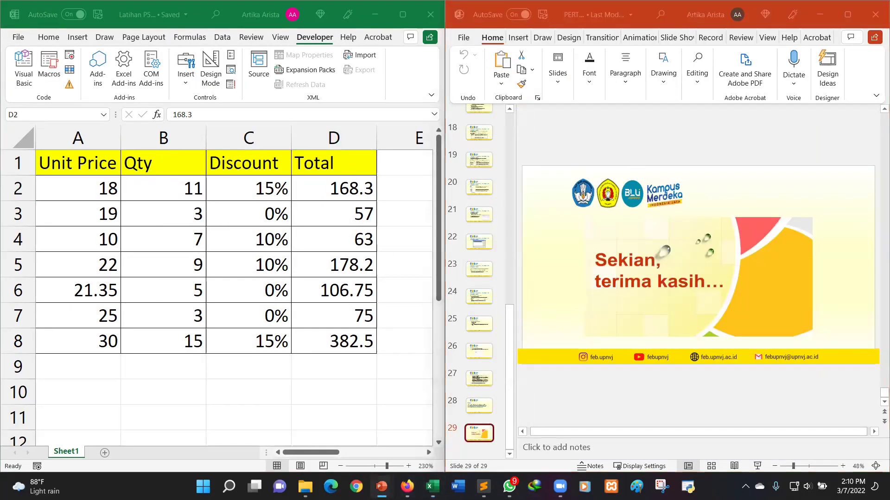
pyautogui.click(658, 429)
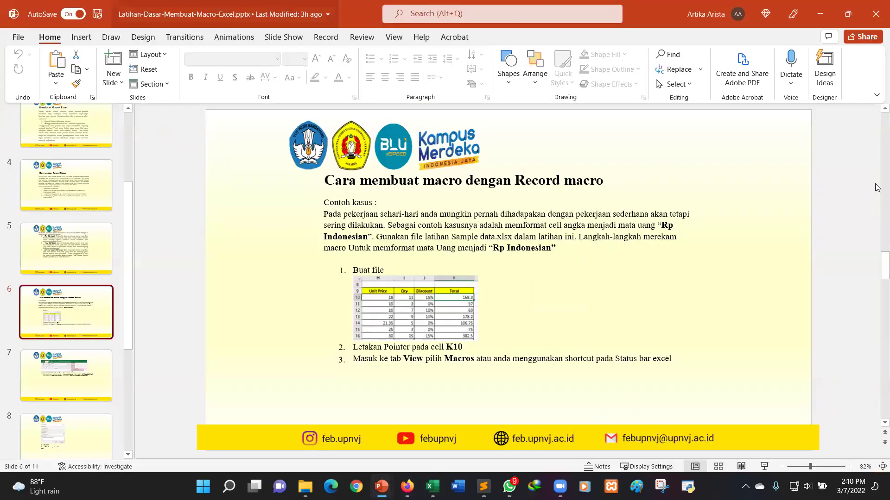
pyautogui.doubleClick(278, 6)
# - Display slide 7 on naming the macro Format_Rupiah beside the workbook
pyautogui.click(486, 304)
pyautogui.click(486, 280)
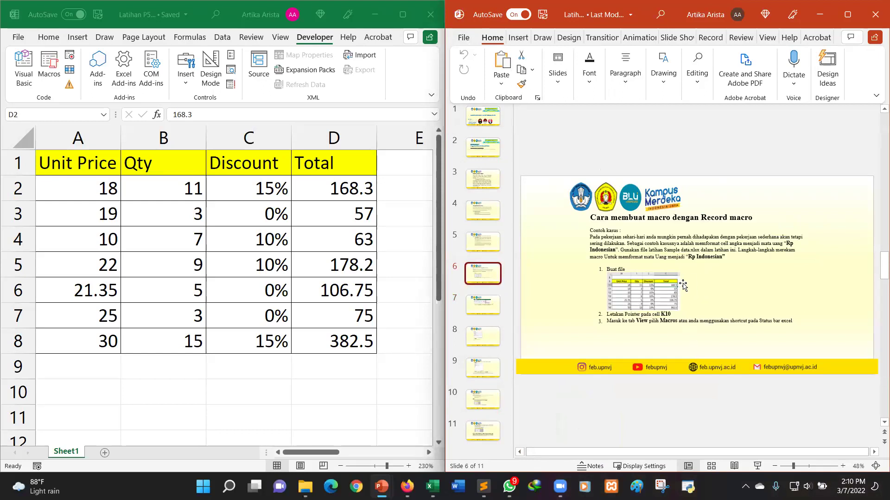
pyautogui.click(350, 190)
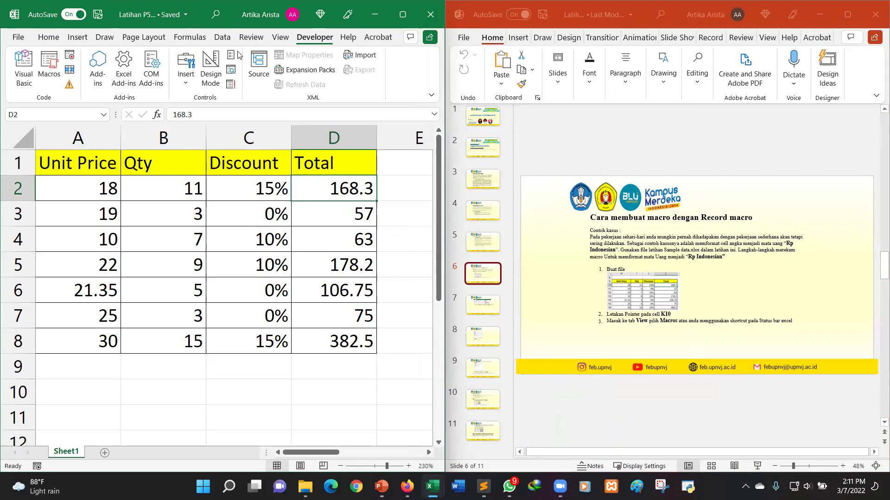
pyautogui.click(482, 308)
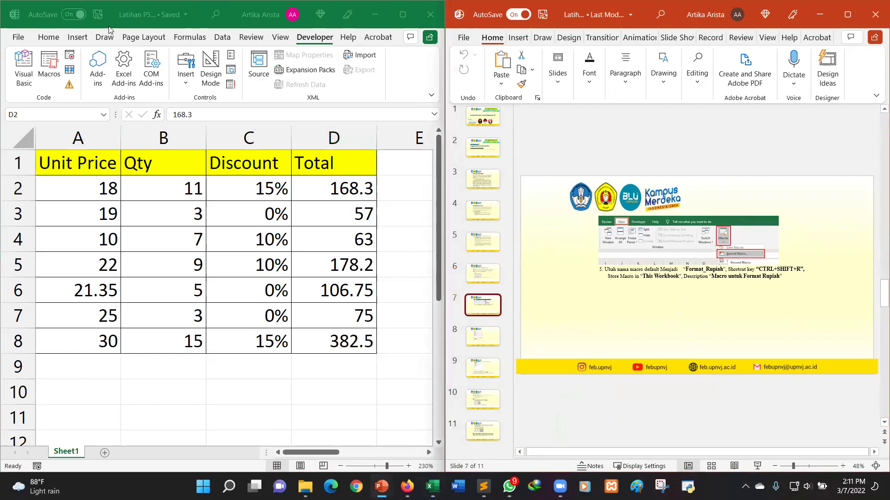
# - Return Excel to the left half and zoom in on the PowerPoint slide to read it
pyautogui.click(403, 14)
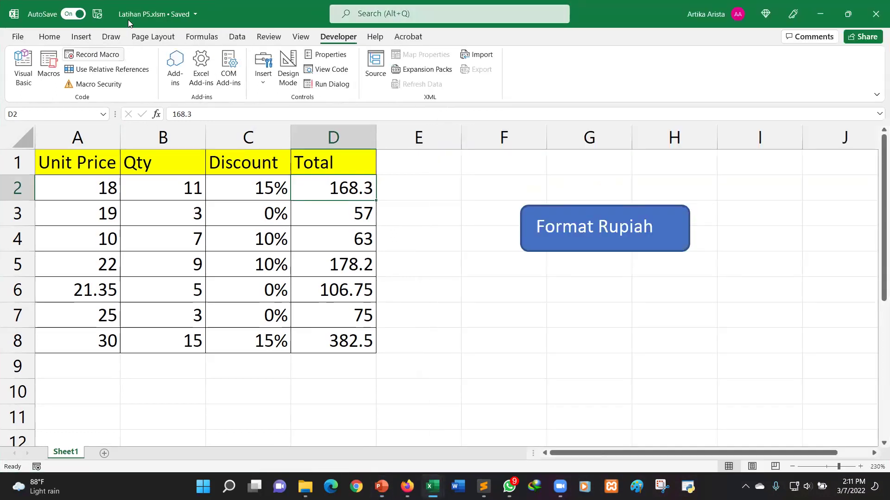
pyautogui.doubleClick(258, 6)
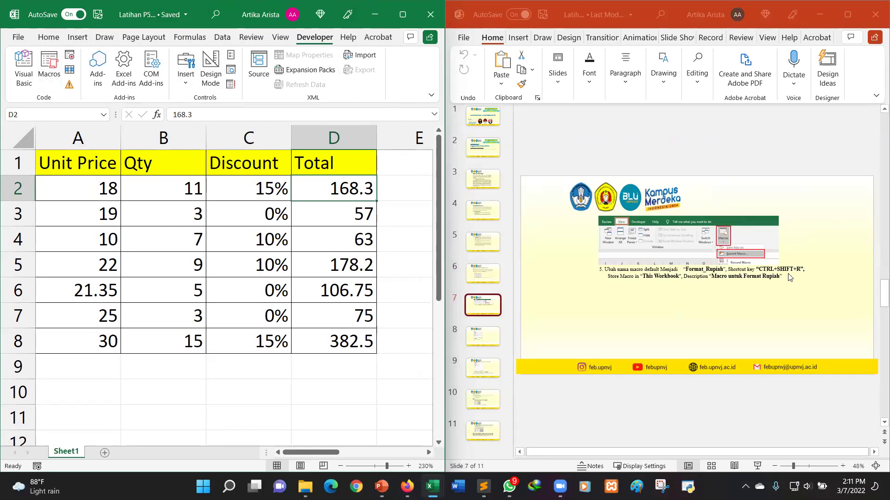
pyautogui.click(843, 466)
pyautogui.click(843, 466)
pyautogui.click(843, 466)
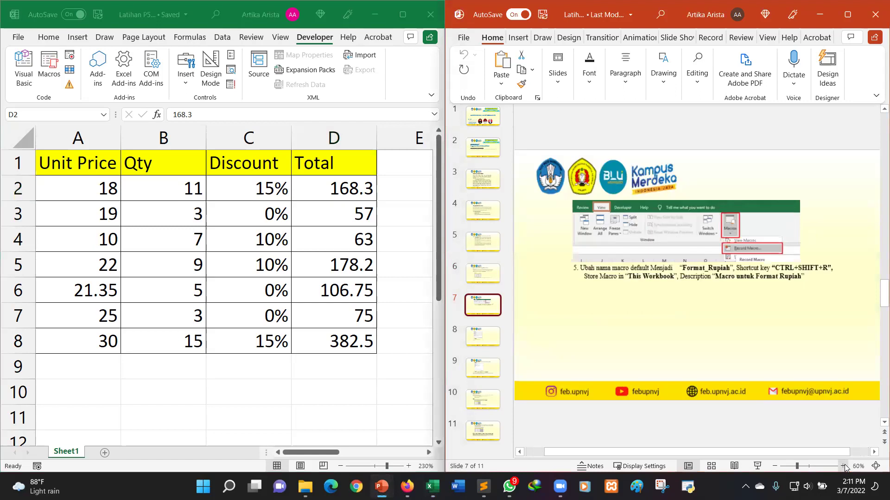
pyautogui.click(842, 467)
pyautogui.click(843, 466)
pyautogui.click(842, 466)
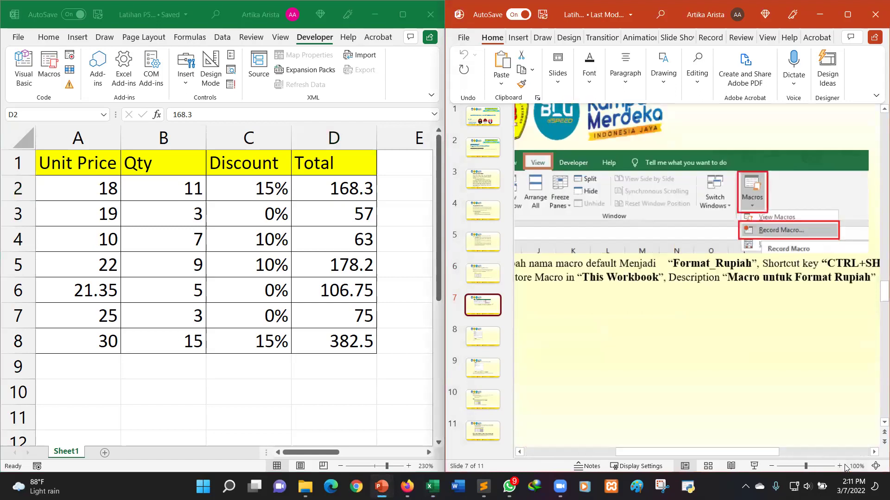
pyautogui.click(844, 466)
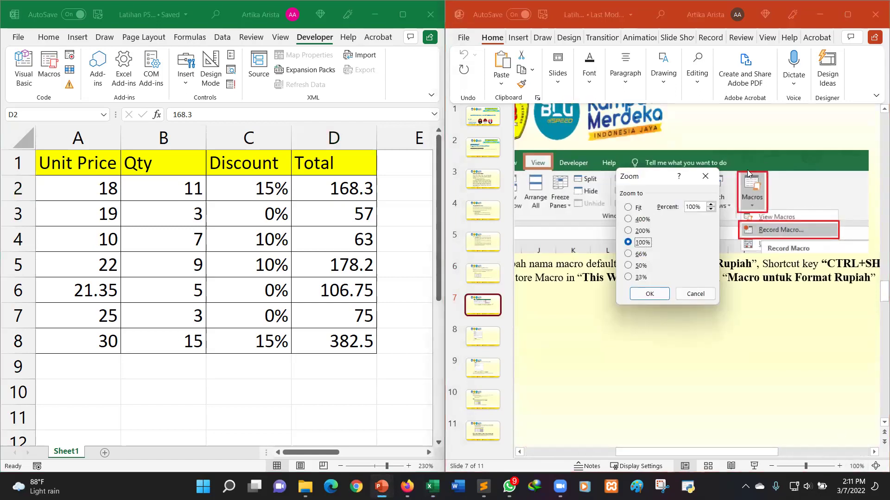
pyautogui.click(711, 172)
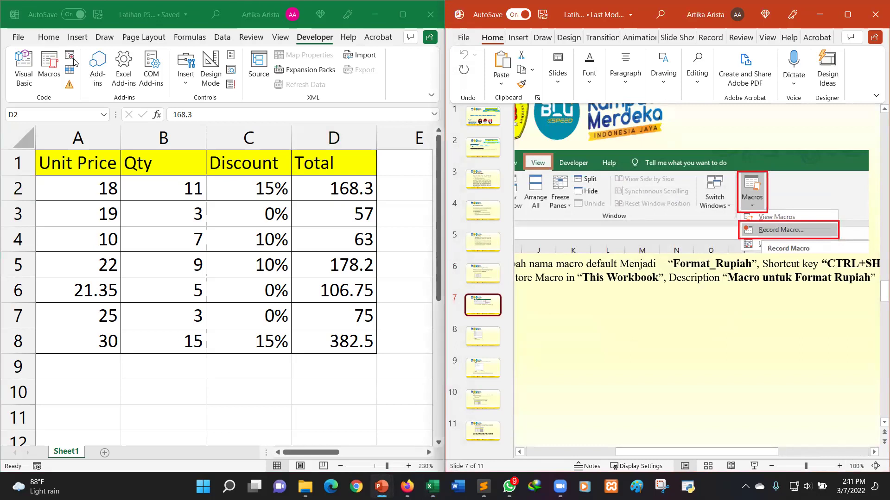
# - Open Record Macro in maximized Excel, cancel it, and dock Excel beside the slides again
pyautogui.click(402, 15)
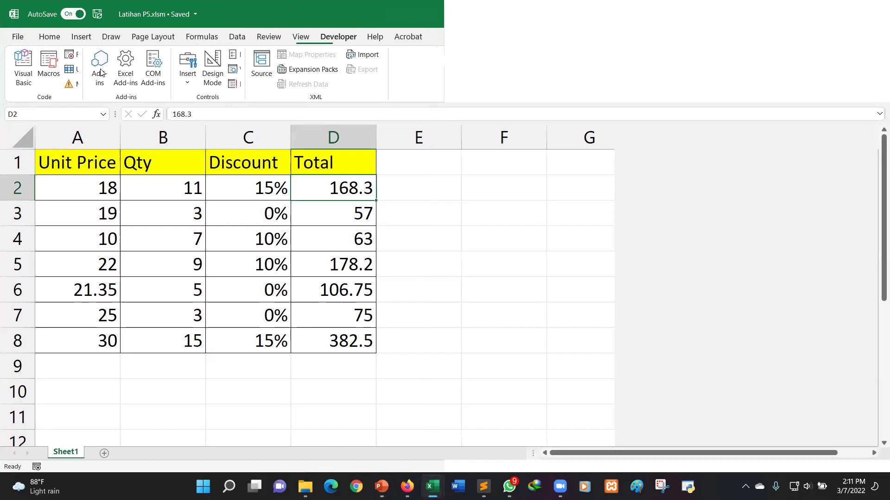
pyautogui.click(84, 57)
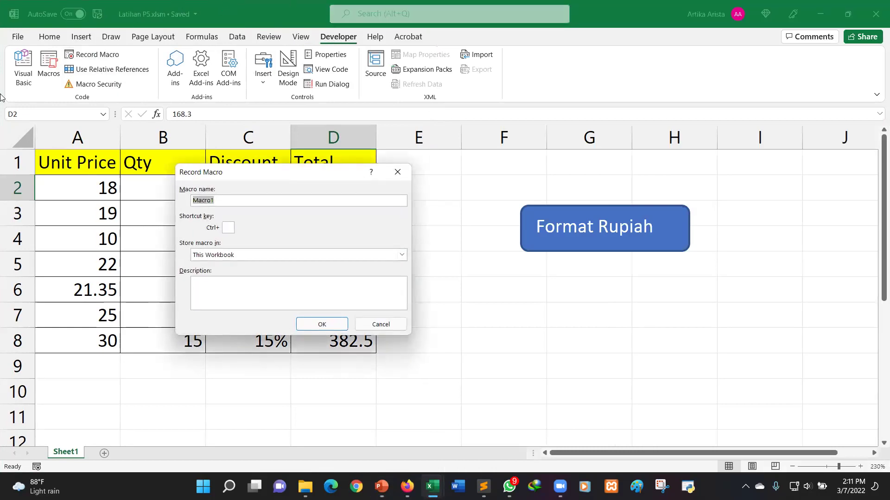
pyautogui.click(398, 172)
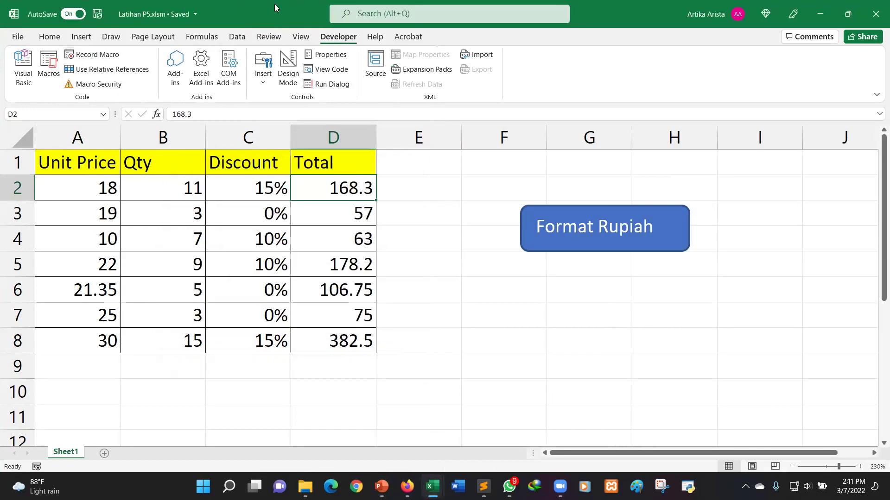
pyautogui.press('super+Down')
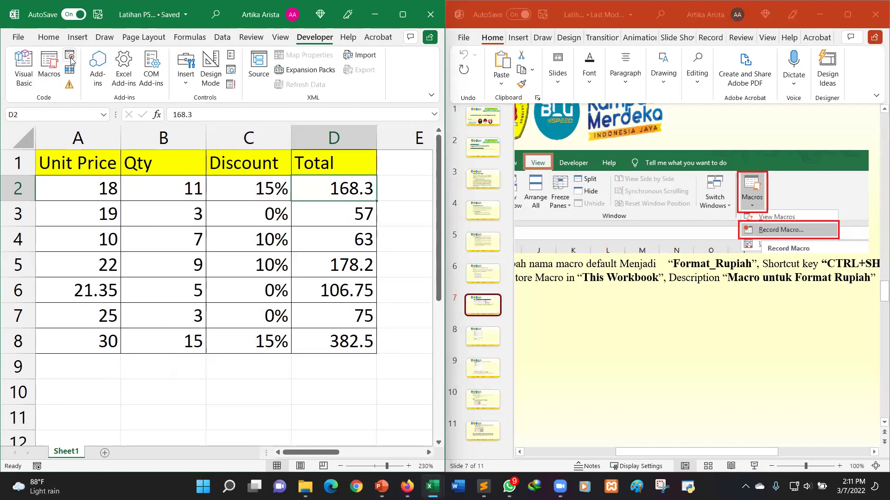
# - Zoom the slide back out, go to slide 8, and reopen Excel's Record Macro dialog
pyautogui.click(771, 466)
pyautogui.click(771, 466)
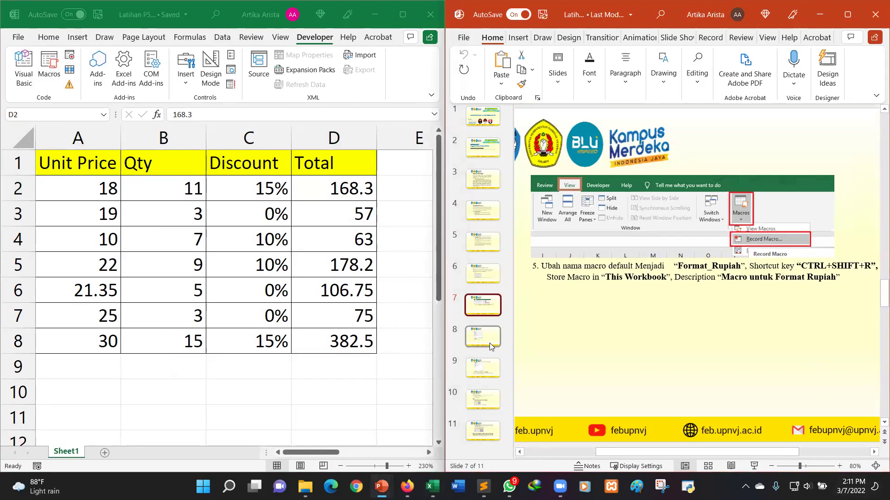
pyautogui.click(490, 342)
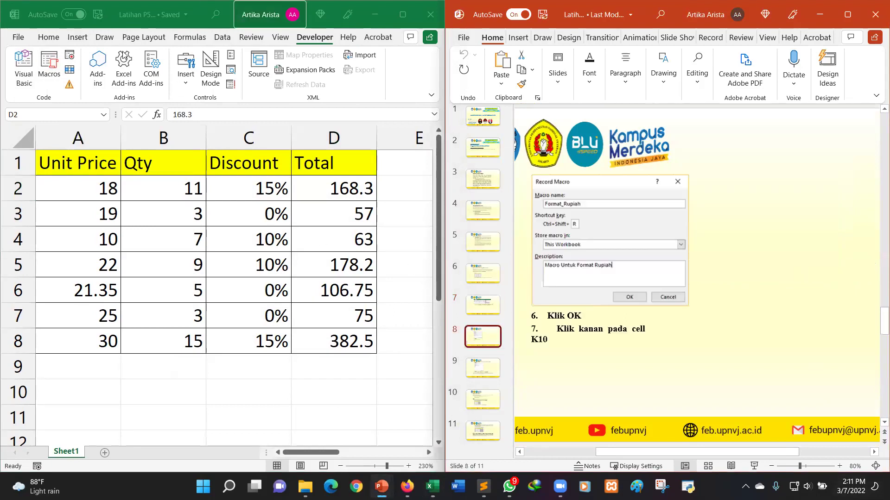
pyautogui.click(75, 57)
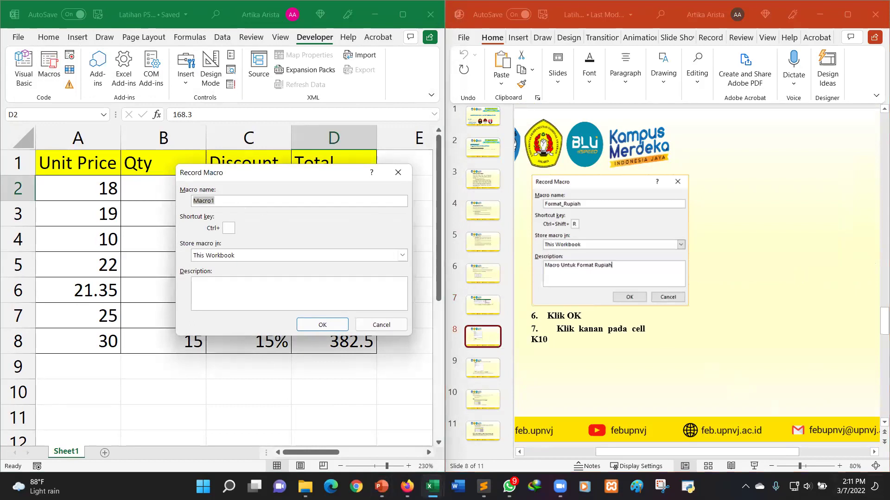
# - Magnify the Record Macro example on the tutorial slide
pyautogui.click(838, 466)
pyautogui.click(838, 466)
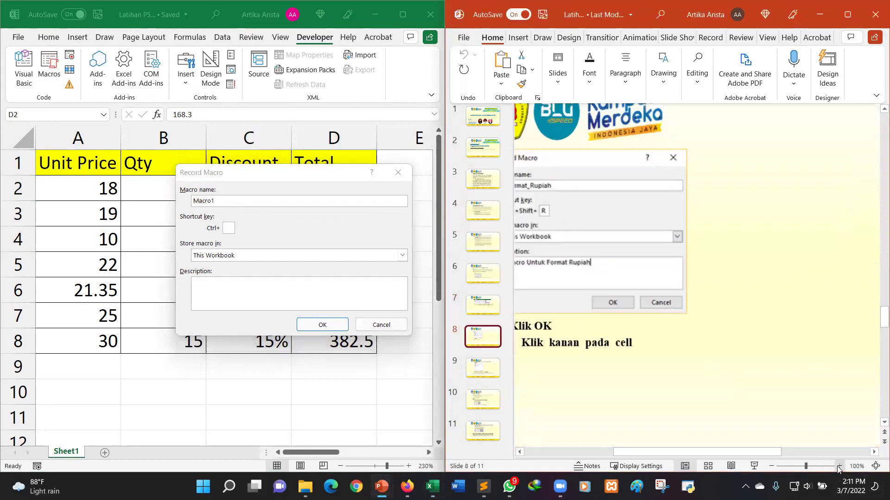
pyautogui.moveTo(777, 452); pyautogui.dragTo(738, 452)
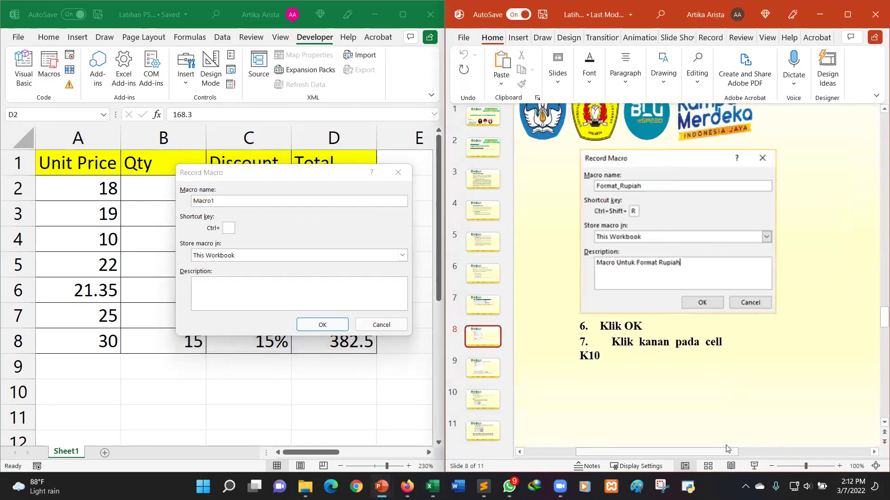
pyautogui.click(838, 466)
pyautogui.click(839, 466)
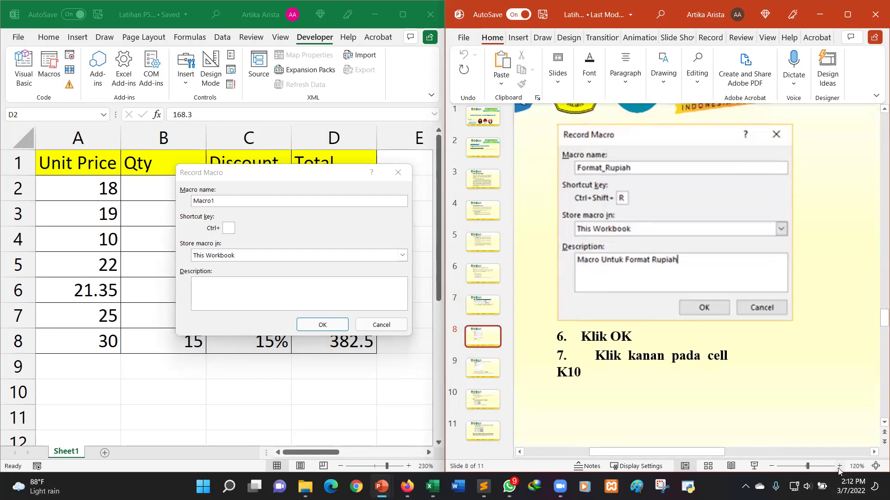
pyautogui.click(838, 466)
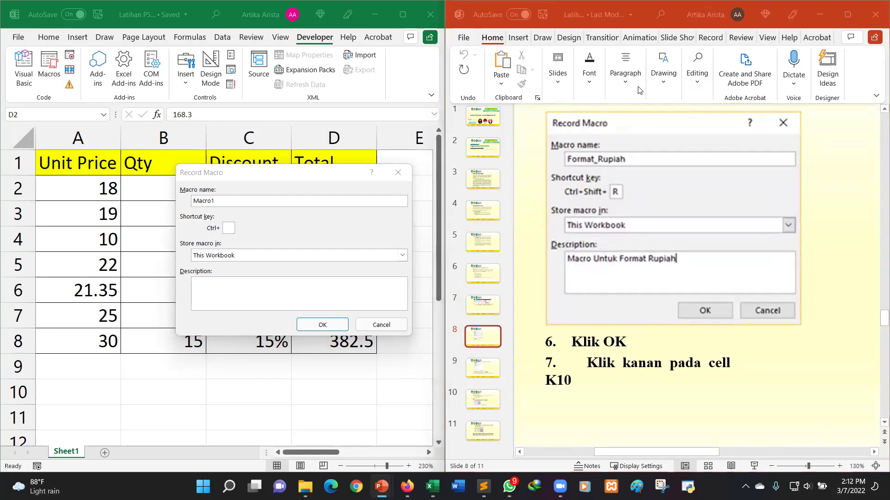
# - Name the new macro Format_Rupiah1 with description 'Macro utk format rupiah' and confirm
pyautogui.click(241, 189)
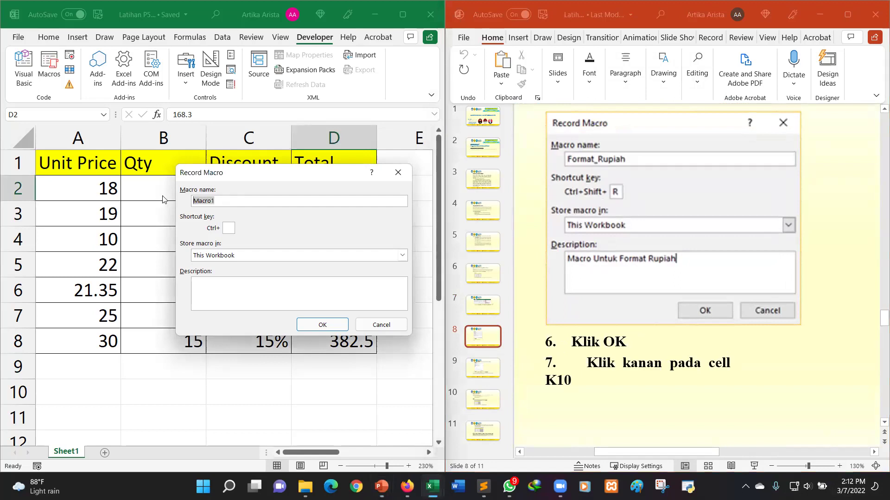
pyautogui.write('f')
pyautogui.press('BackSpace')
pyautogui.write('ormat')
pyautogui.write('_Rupiaj')
pyautogui.write('h')
pyautogui.write('R')
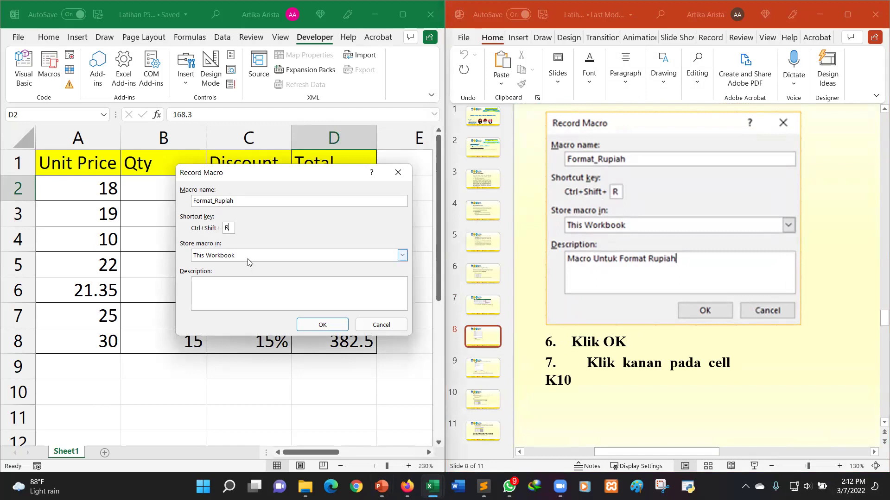
pyautogui.click(290, 294)
pyautogui.write('M')
pyautogui.write('acri')
pyautogui.write('utk')
pyautogui.write(' for')
pyautogui.write('mat r')
pyautogui.write('upiah')
pyautogui.write('1')
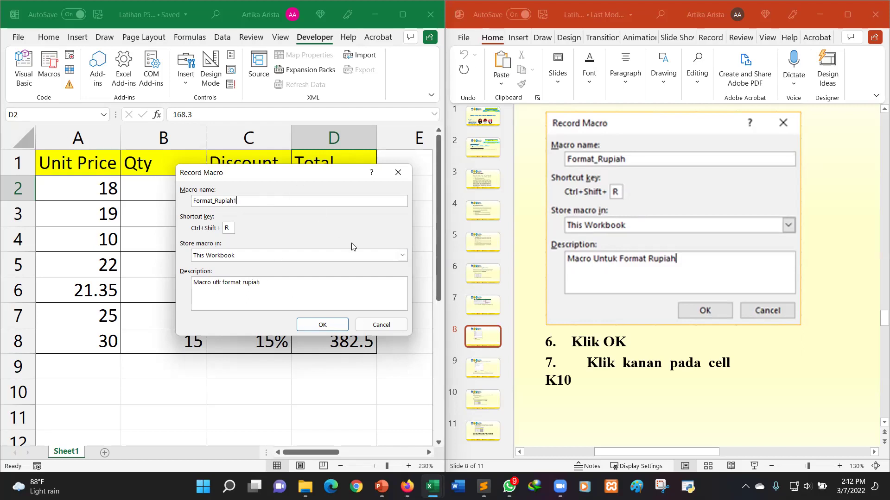
pyautogui.click(339, 326)
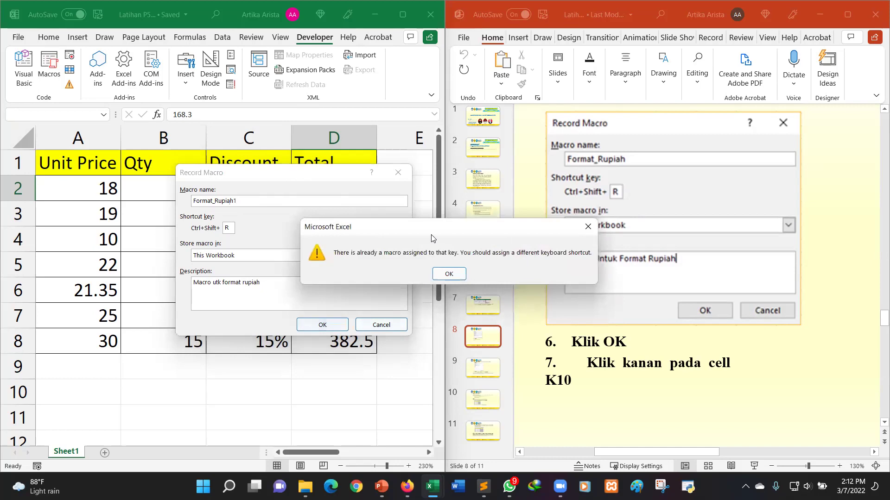
# - Dismiss the shortcut-conflict warning and abandon the Record Macro setup
pyautogui.click(588, 227)
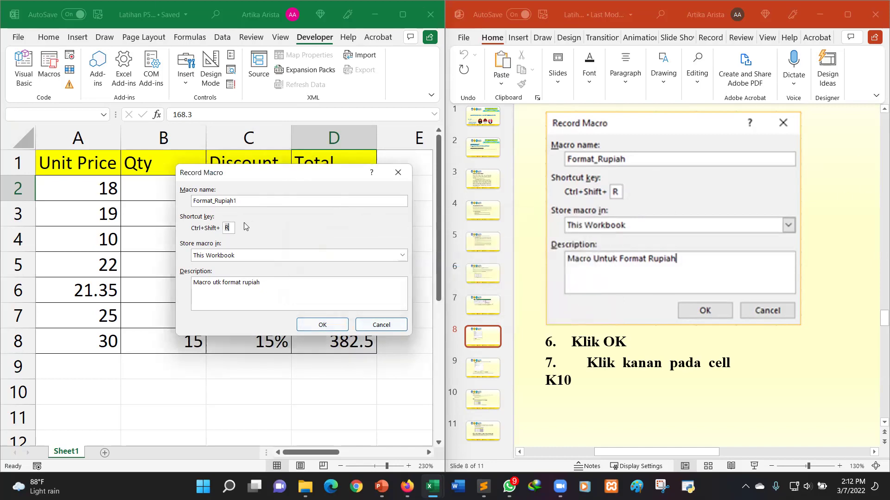
pyautogui.click(397, 174)
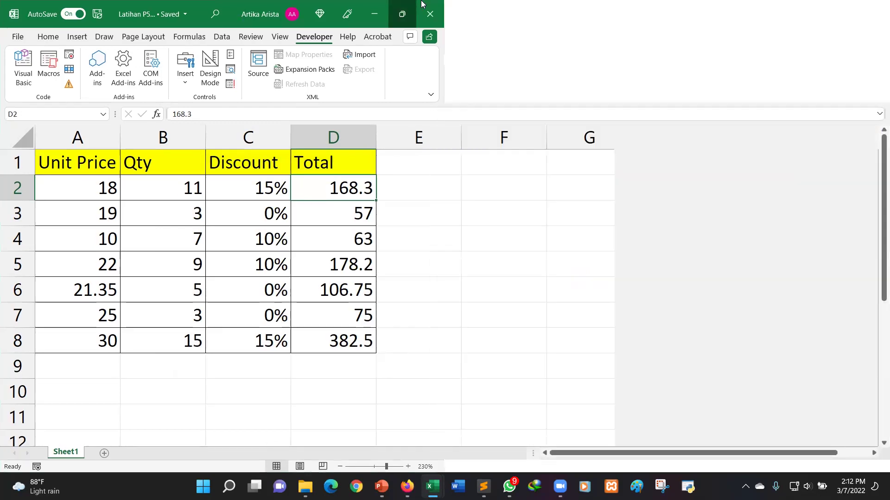
pyautogui.click(402, 14)
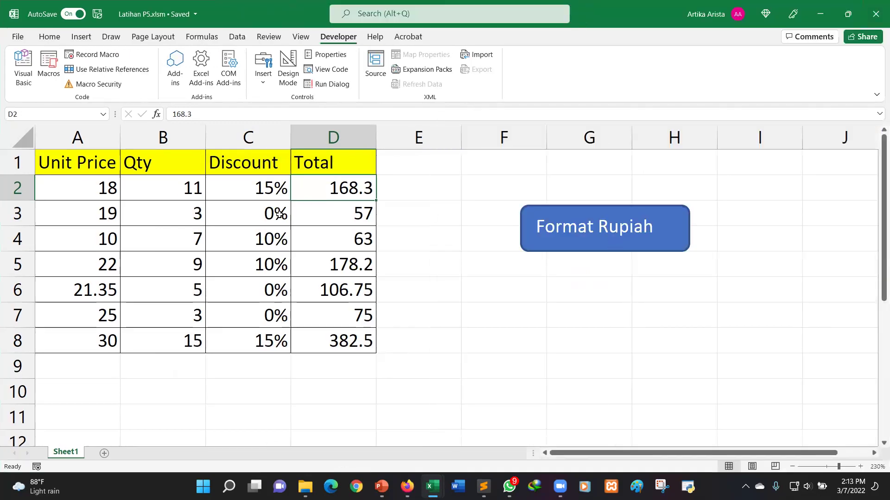
# - Run the existing Format_Rupiah macro from the workbook's macro list
pyautogui.click(393, 163)
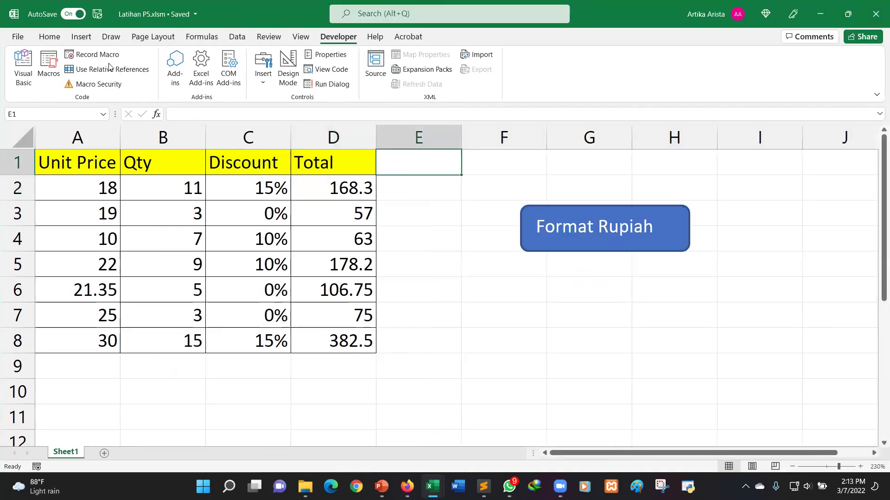
pyautogui.click(49, 70)
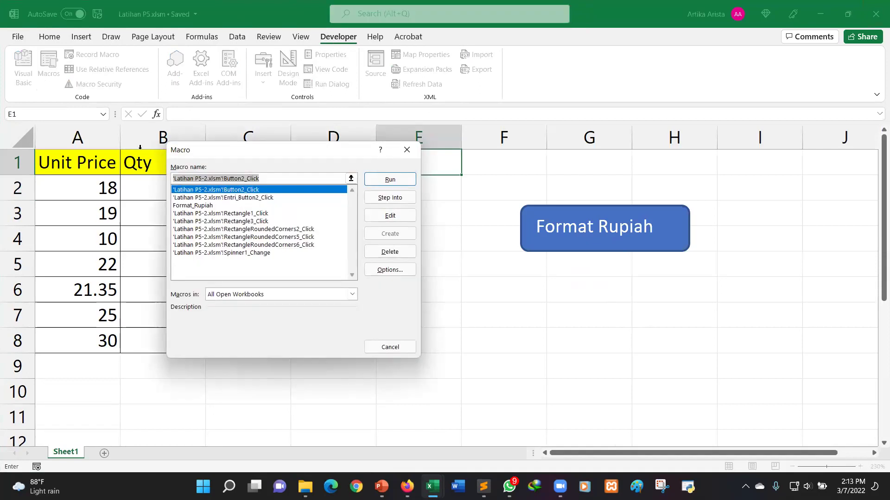
pyautogui.click(210, 205)
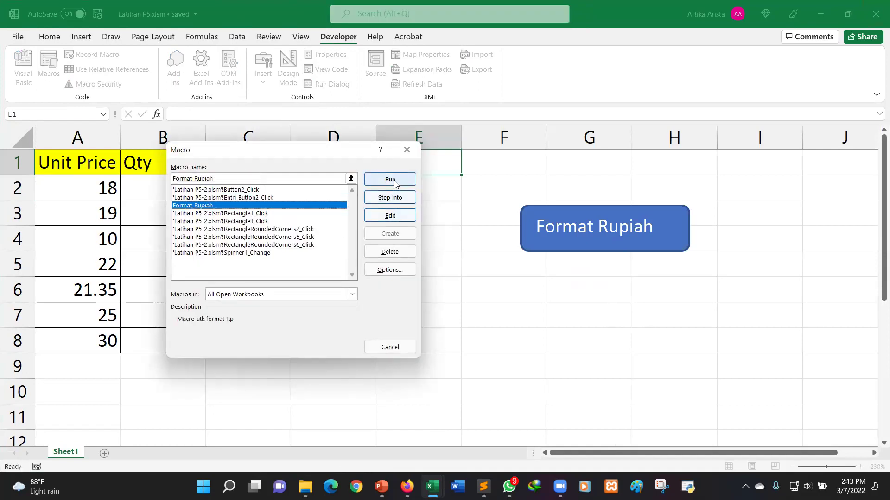
pyautogui.click(390, 180)
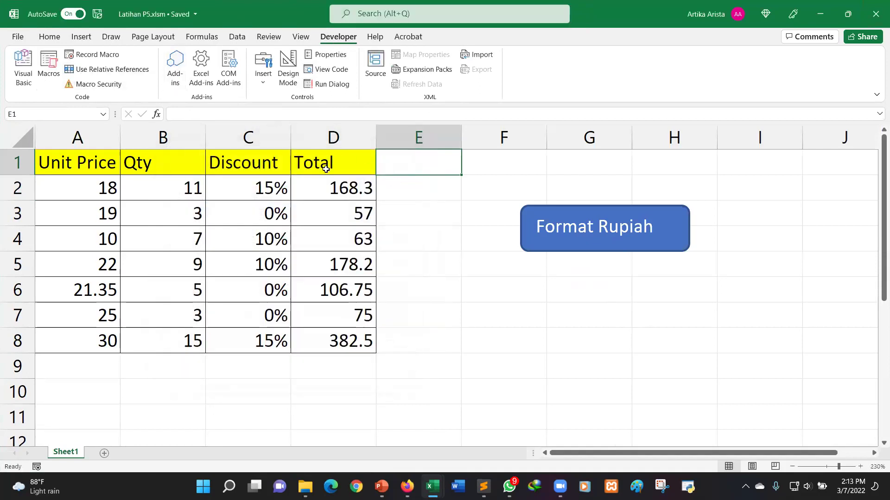
pyautogui.click(352, 192)
pyautogui.click(21, 70)
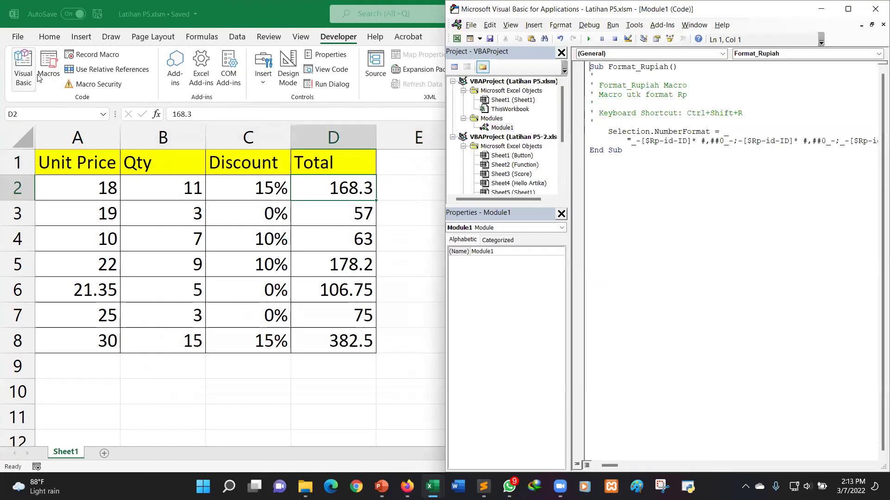
pyautogui.click(53, 65)
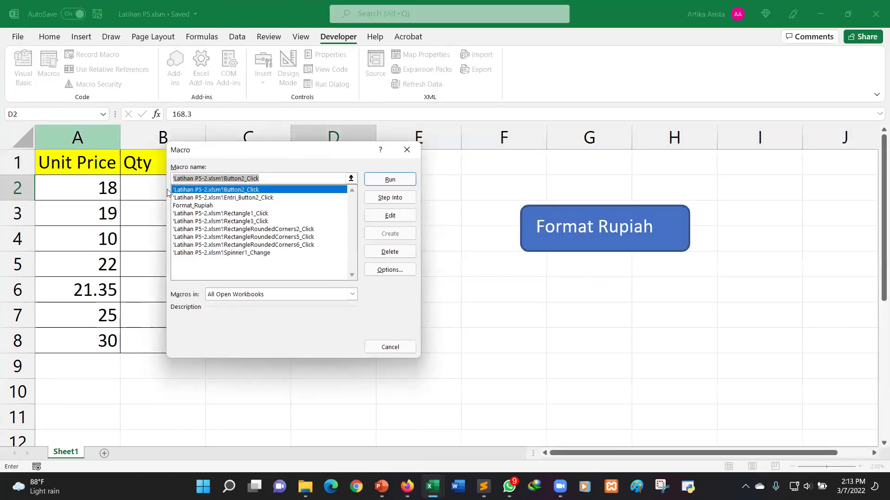
pyautogui.click(191, 206)
pyautogui.click(390, 216)
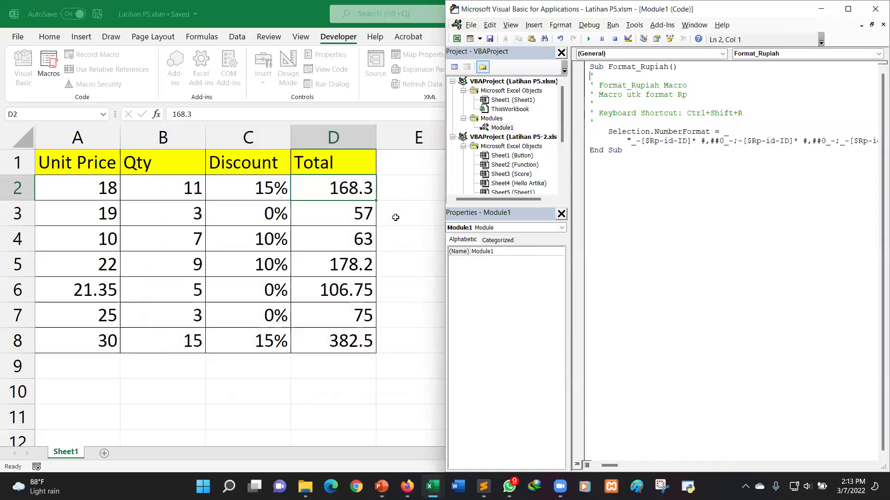
pyautogui.click(820, 9)
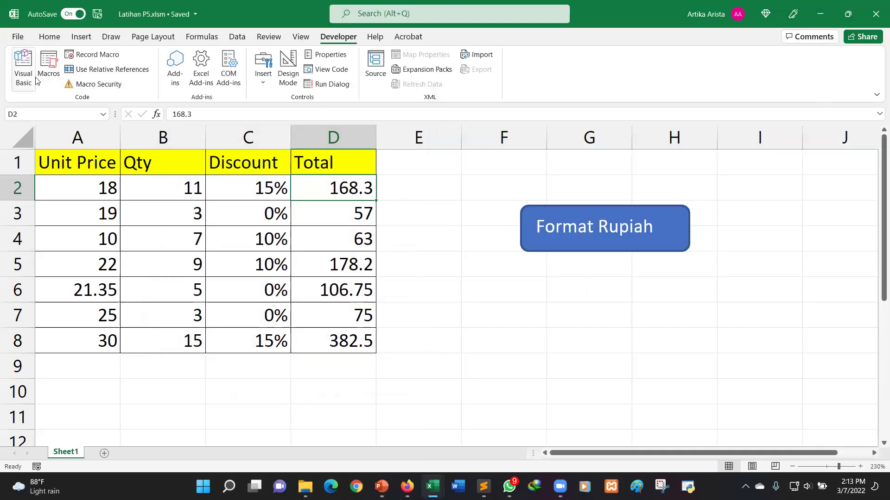
pyautogui.click(50, 83)
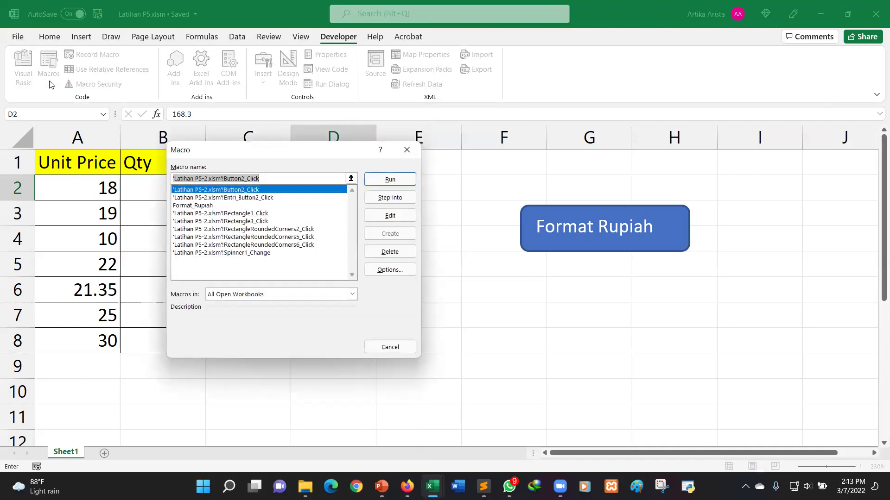
pyautogui.click(194, 206)
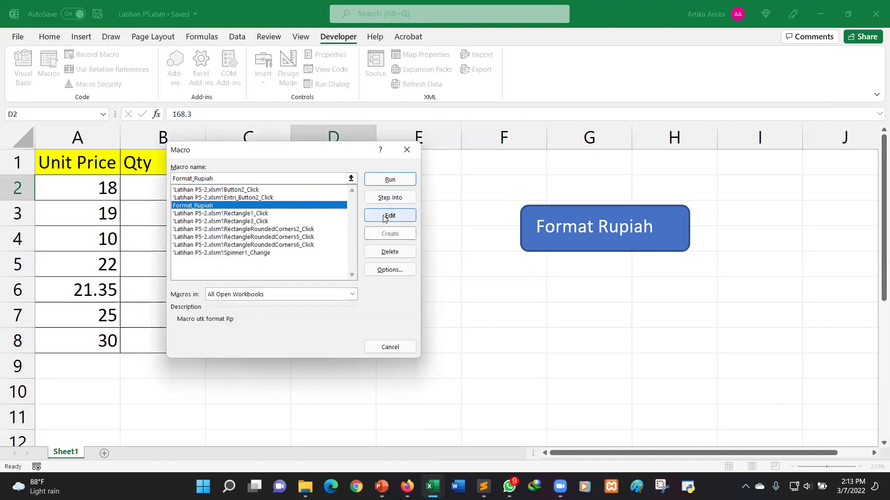
pyautogui.click(329, 296)
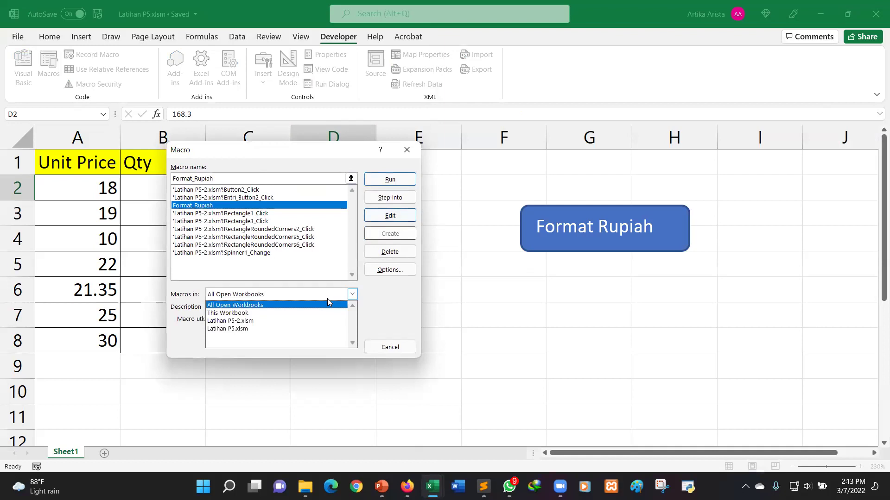
pyautogui.click(406, 149)
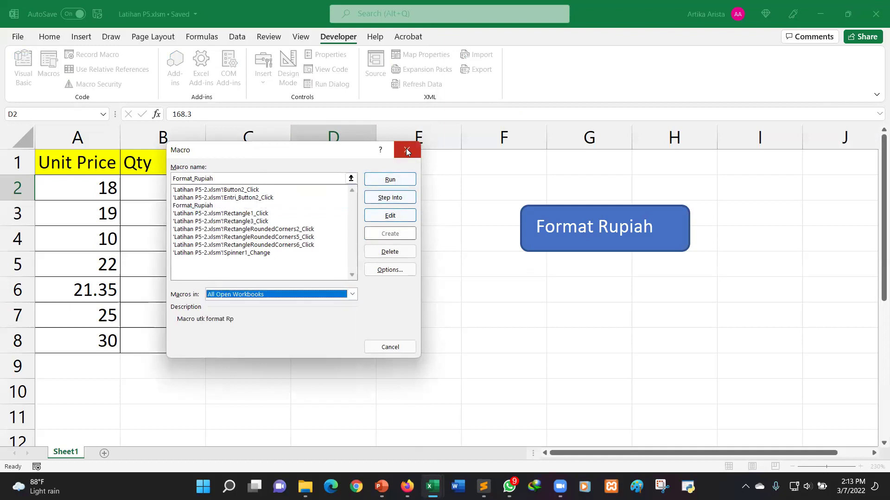
pyautogui.click(406, 149)
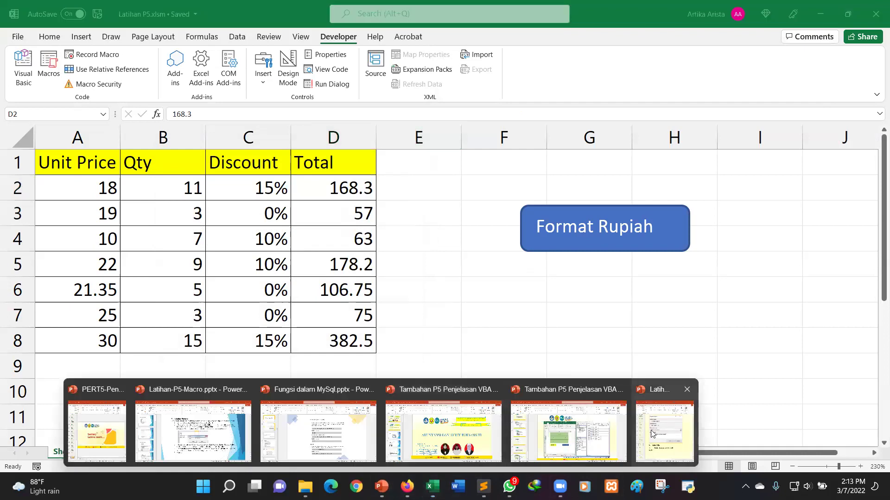
pyautogui.moveTo(381, 486)
pyautogui.click(658, 430)
# - Zoom the tutorial to 100%, go to slide 9's Format Cells step, and maximize PowerPoint
pyautogui.click(657, 199)
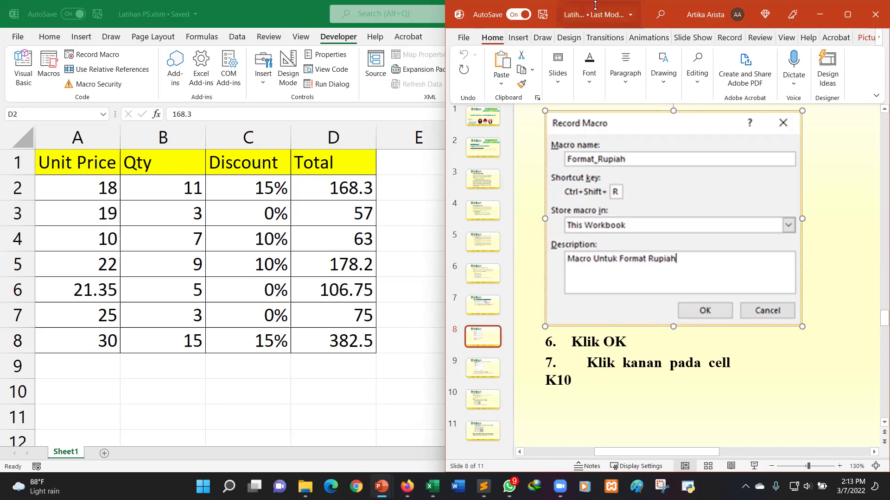
pyautogui.doubleClick(772, 466)
pyautogui.click(772, 466)
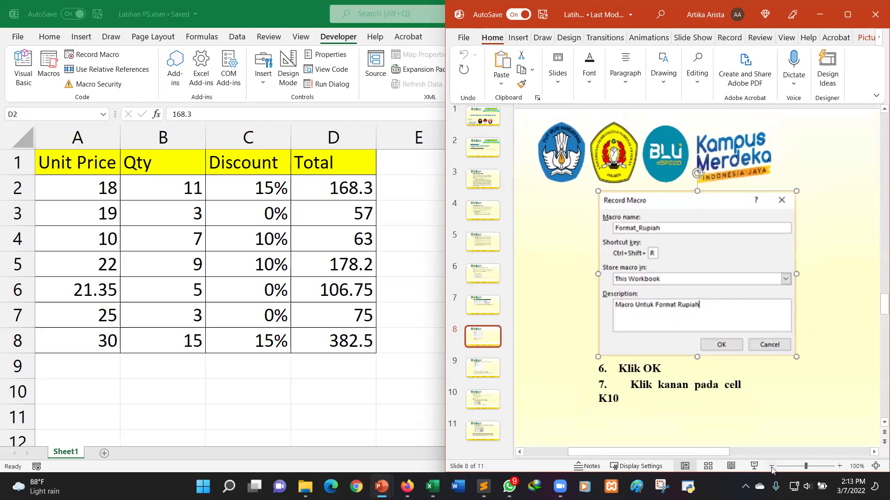
pyautogui.click(486, 372)
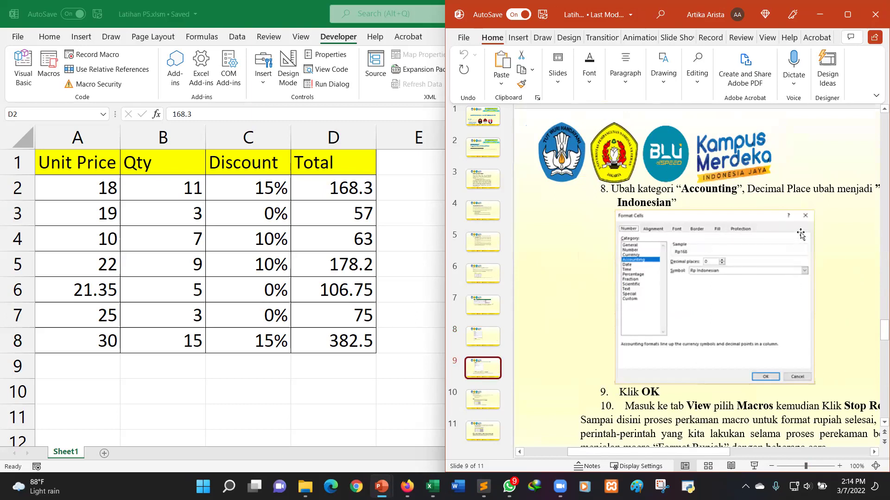
pyautogui.click(852, 16)
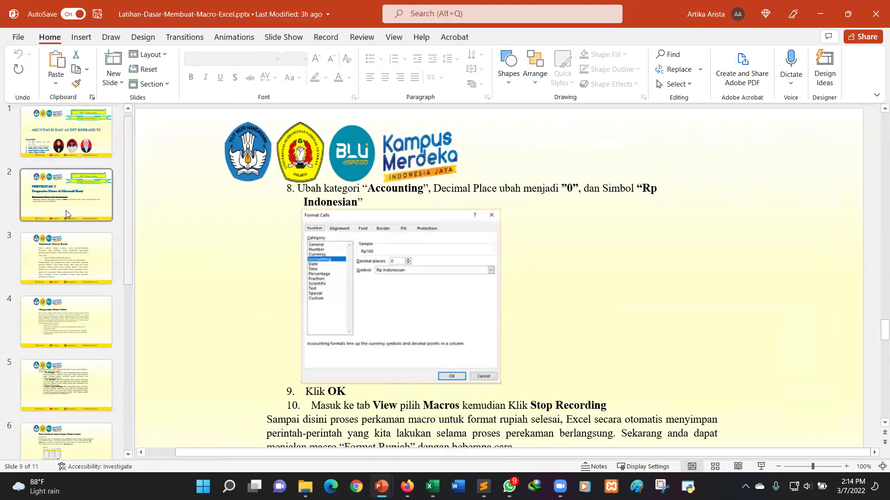
pyautogui.scroll(-5, 74, 366)
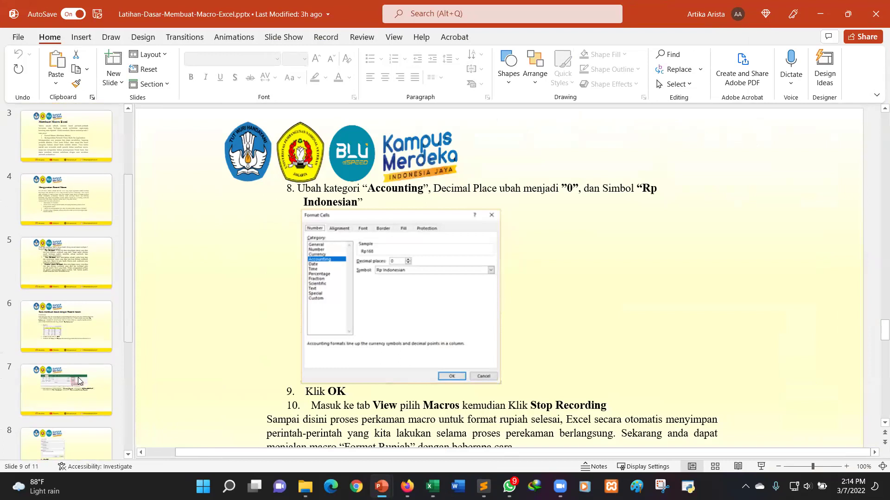
pyautogui.scroll(-3, 79, 380)
pyautogui.click(74, 332)
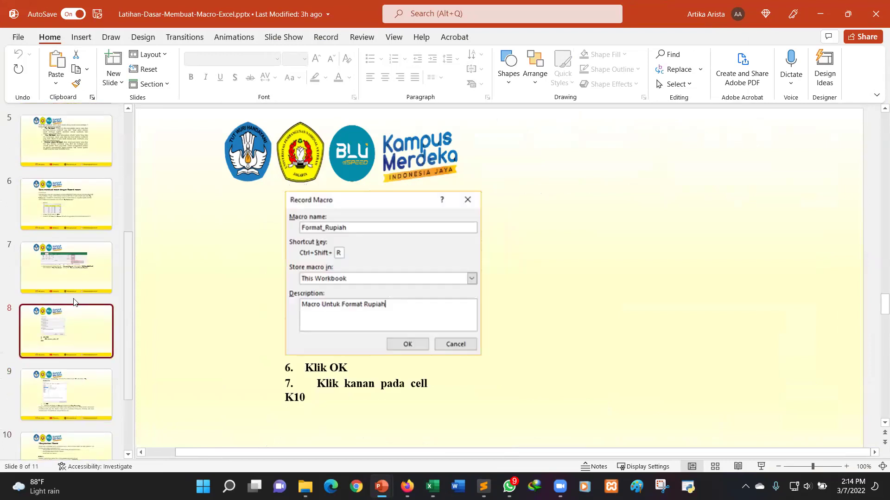
pyautogui.click(76, 404)
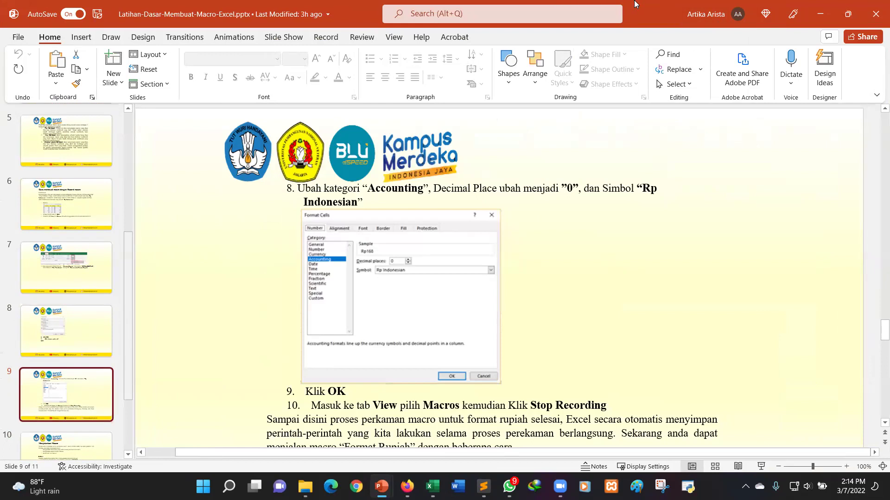
pyautogui.click(846, 466)
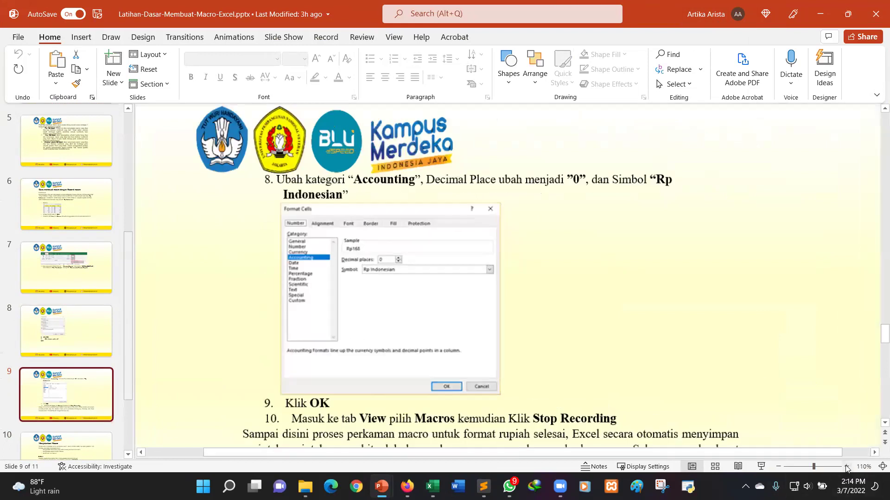
pyautogui.click(846, 467)
pyautogui.click(846, 467)
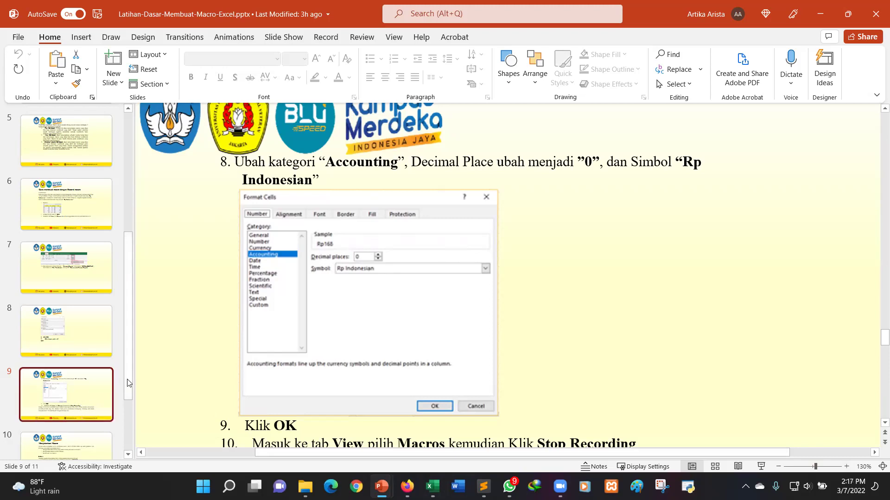
# - Browse slides 6, 10 and 9, settling on slide 10's CTRL+SHIFT+R shortcut instructions
pyautogui.scroll(-1, 127, 383)
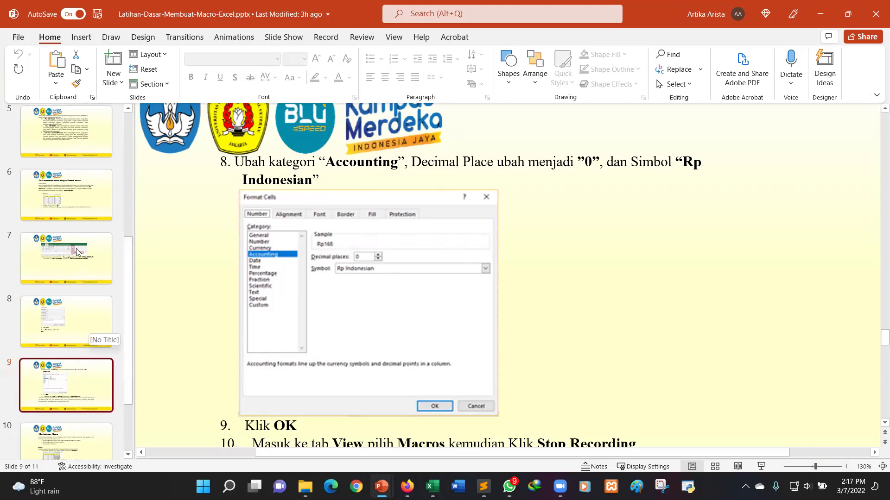
pyautogui.click(66, 197)
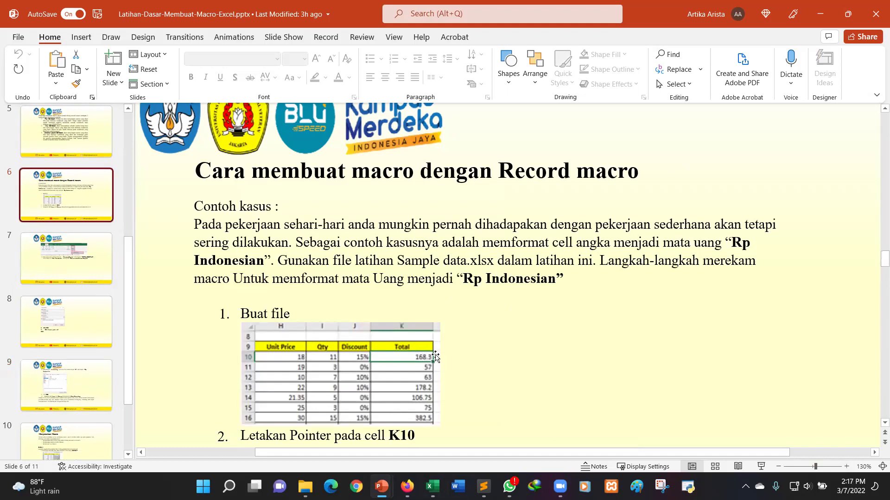
pyautogui.click(78, 424)
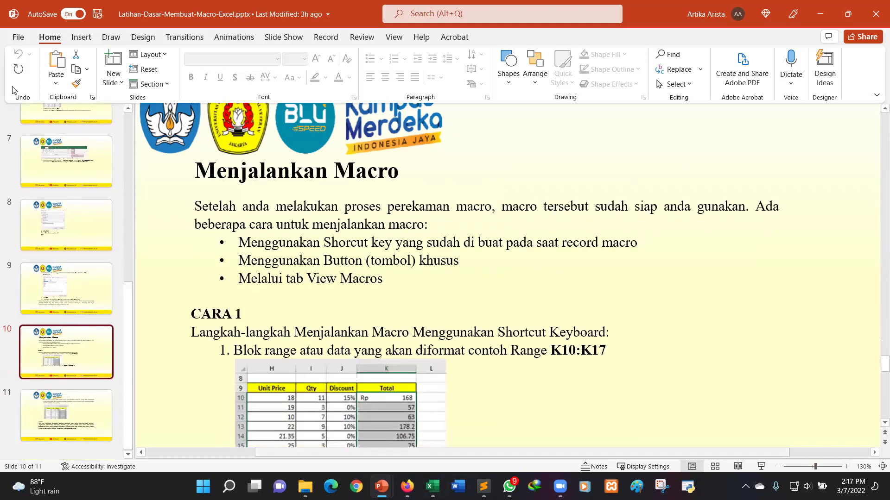
pyautogui.click(50, 280)
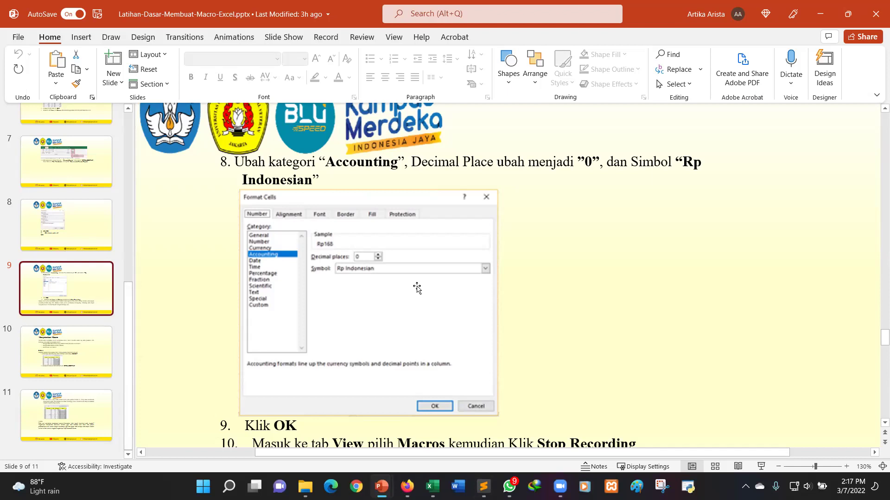
pyautogui.click(95, 362)
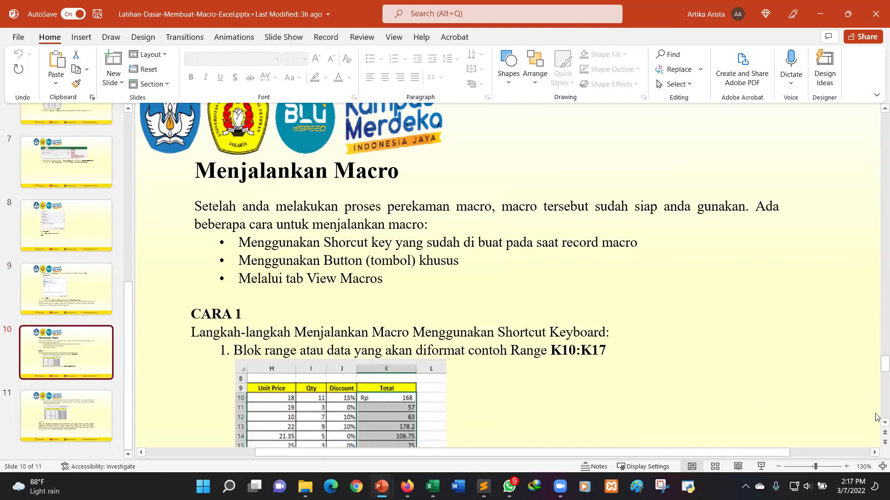
pyautogui.scroll(-1, 875, 422)
pyautogui.scroll(-1, 876, 422)
pyautogui.scroll(-1, 876, 422)
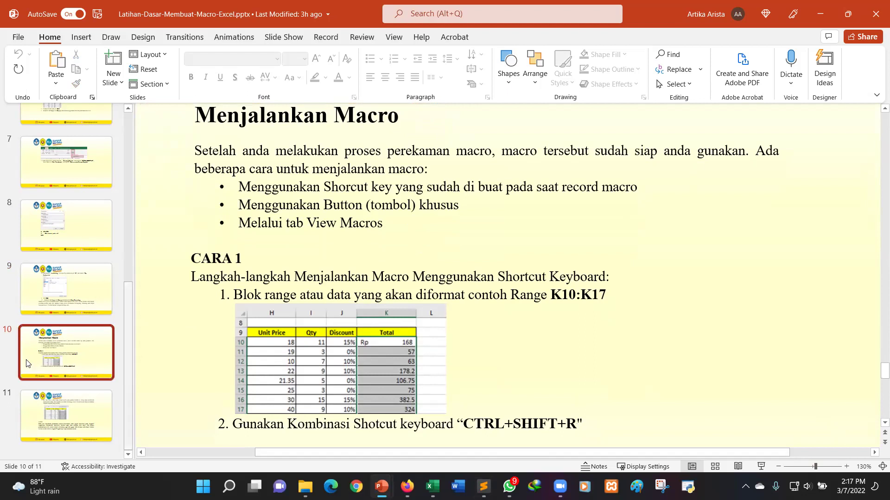
# - Compare slide 11's Rp-formatted Total column with slide 10's run instructions
pyautogui.click(61, 420)
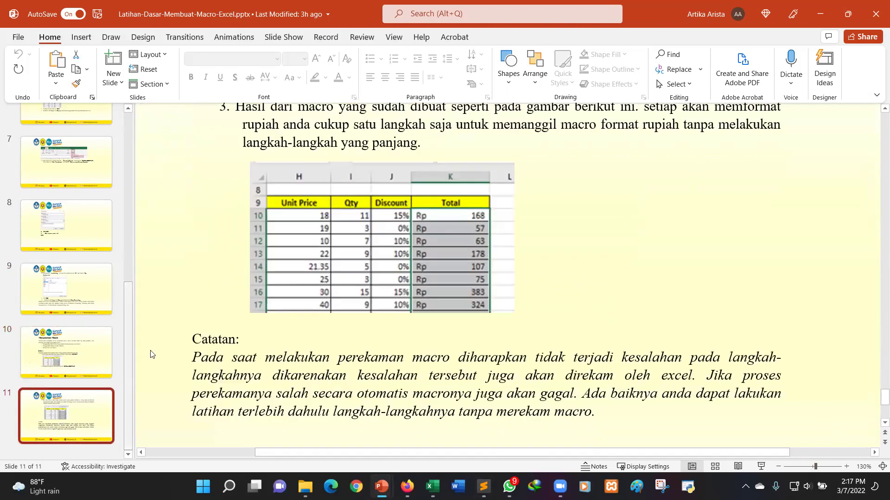
pyautogui.scroll(1, 725, 290)
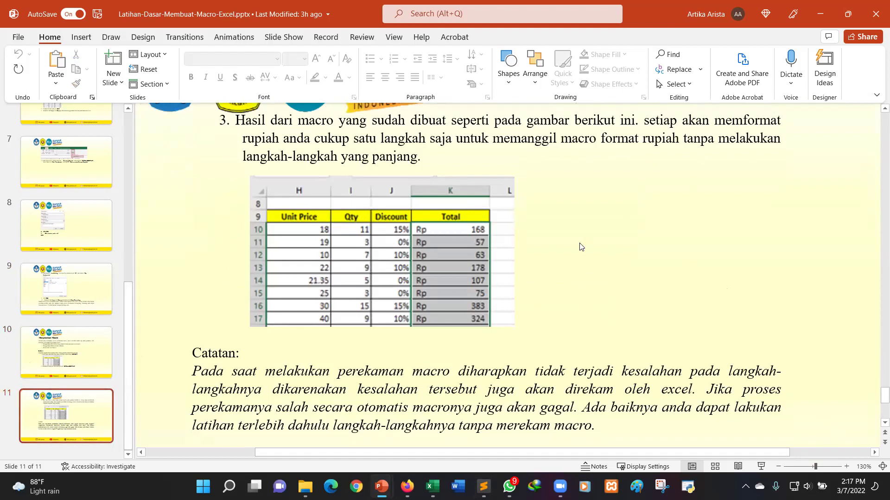
pyautogui.click(111, 348)
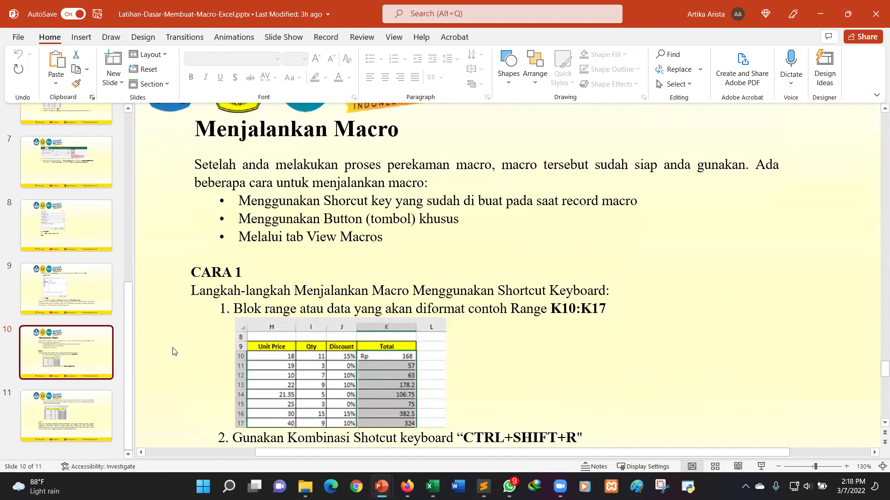
pyautogui.click(79, 404)
pyautogui.scroll(1, 660, 248)
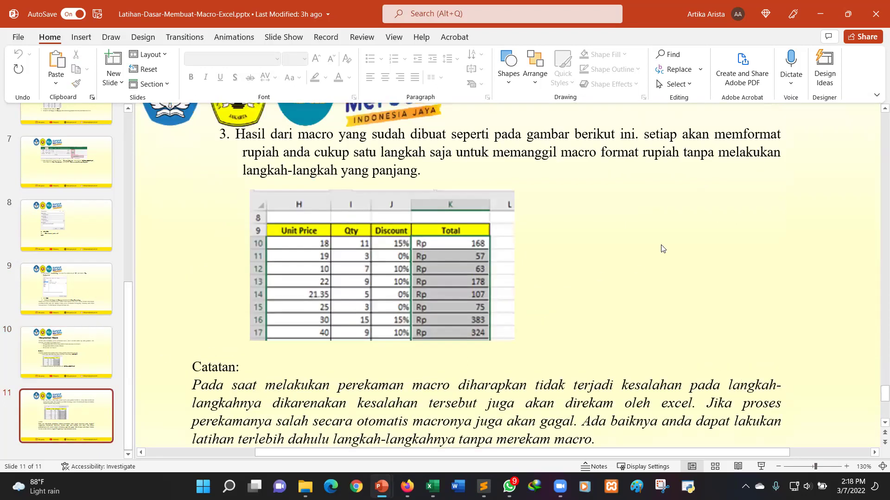
pyautogui.click(67, 352)
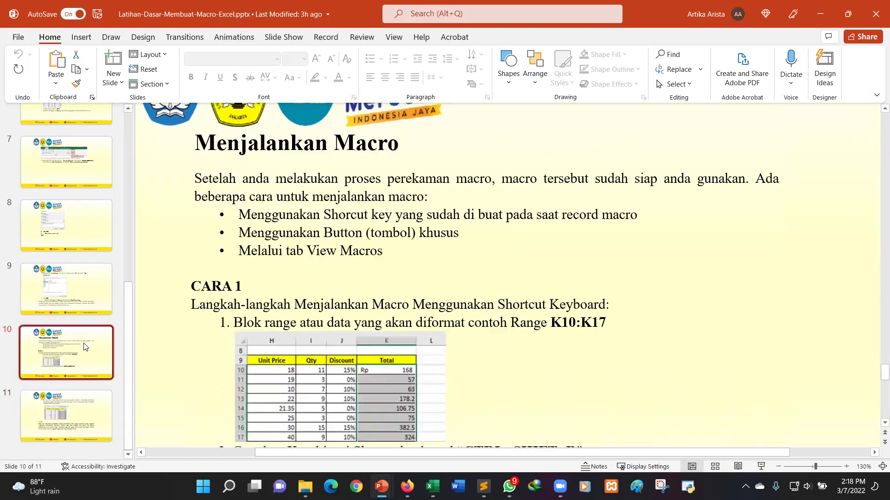
pyautogui.scroll(-1, 668, 374)
pyautogui.scroll(-1, 668, 374)
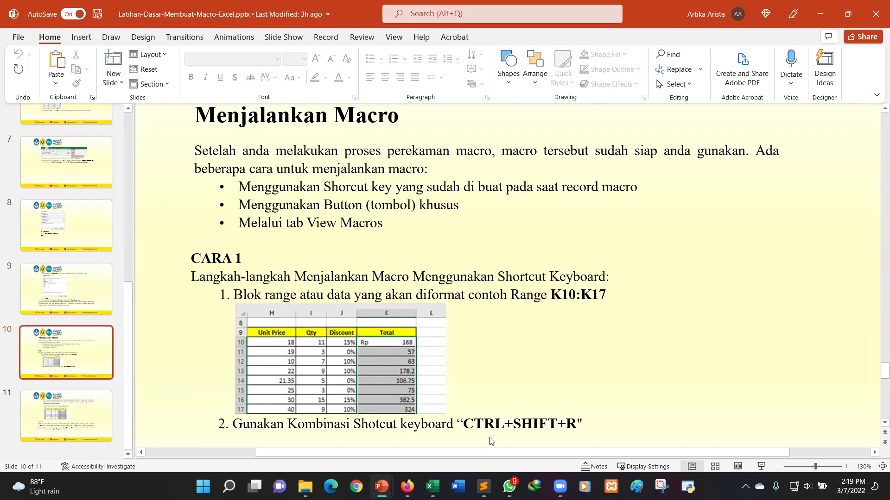
# - Go to slide 11, then switch to Latihan P5.xlsm and select D2 (168.3)
pyautogui.click(69, 409)
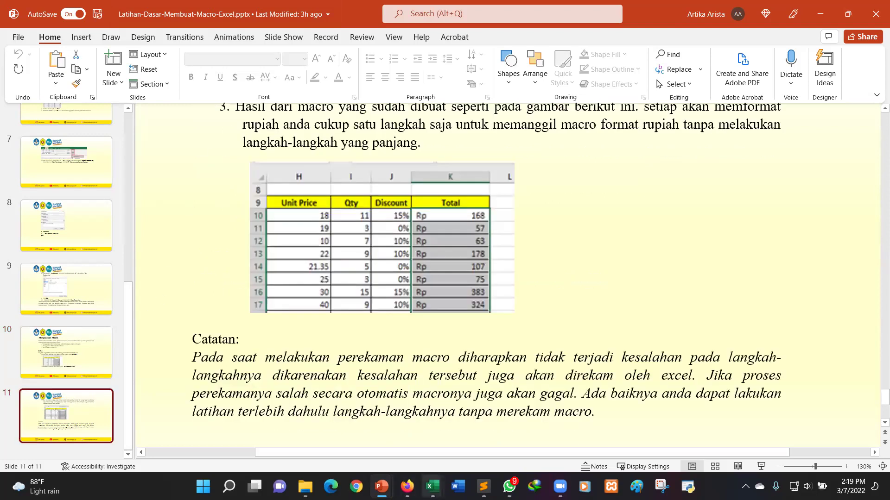
pyautogui.moveTo(431, 486)
pyautogui.click(523, 445)
pyautogui.click(334, 186)
# - Run Format_Rupiah on D2, fill it down through D8, and open the Visual Basic editor
pyautogui.click(63, 37)
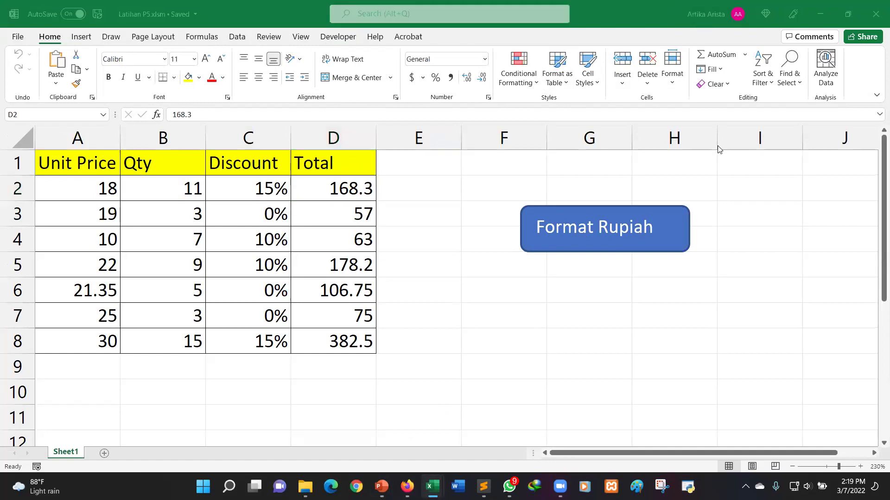
pyautogui.click(339, 37)
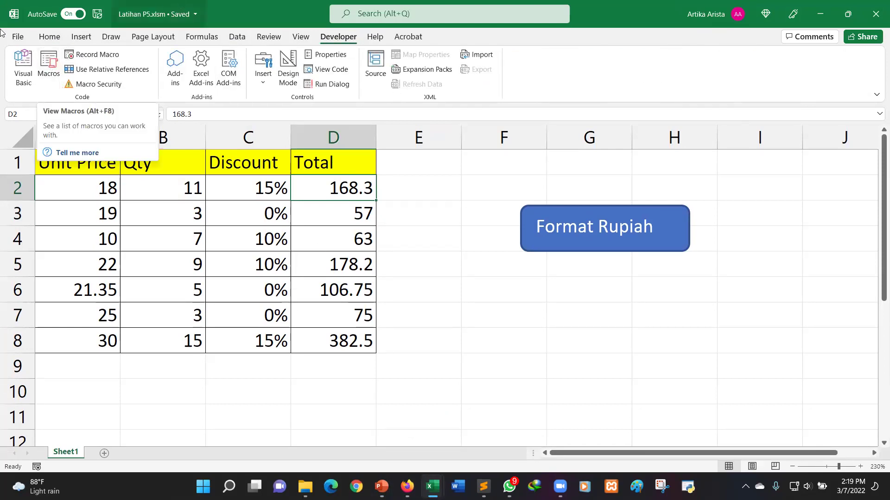
pyautogui.click(52, 74)
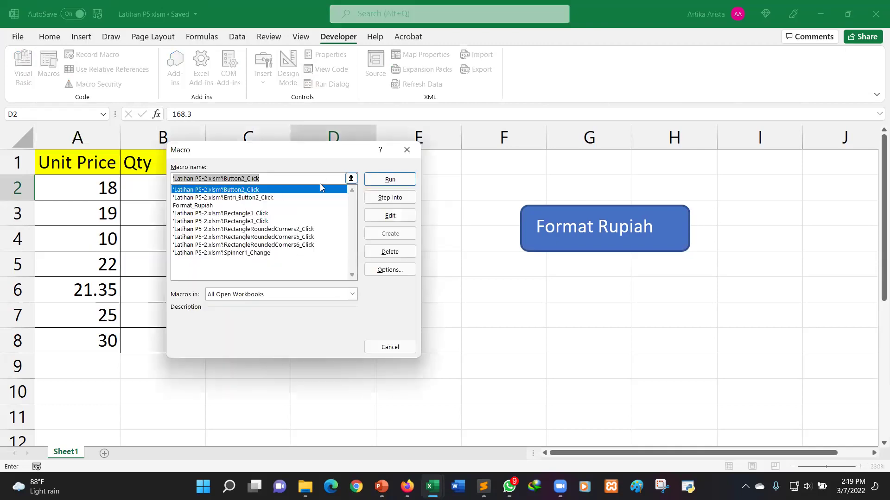
pyautogui.click(205, 206)
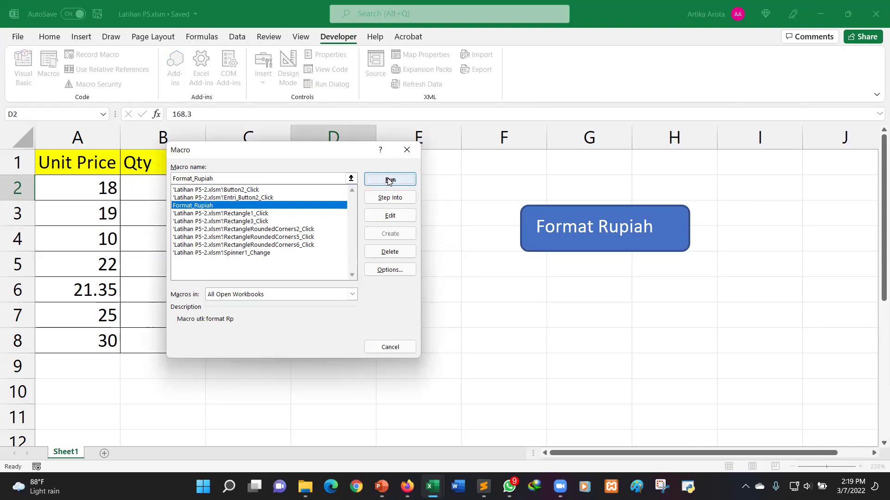
pyautogui.click(389, 180)
pyautogui.moveTo(376, 202); pyautogui.dragTo(380, 347)
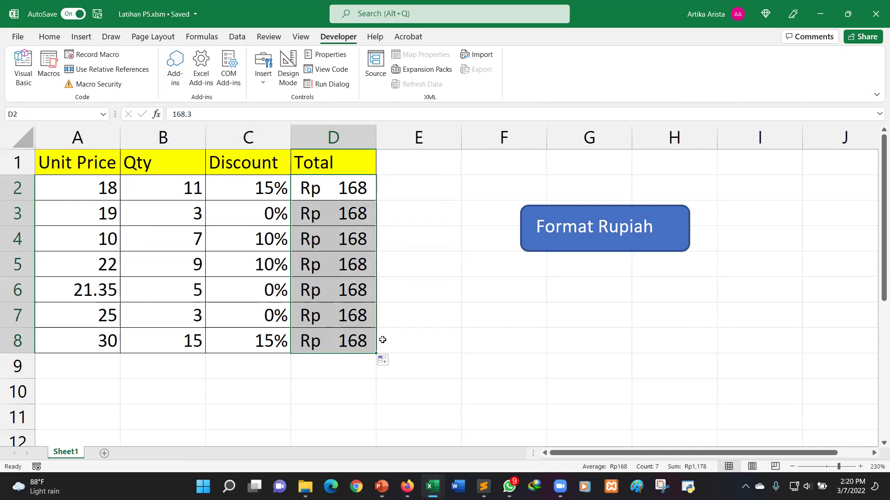
pyautogui.click(23, 67)
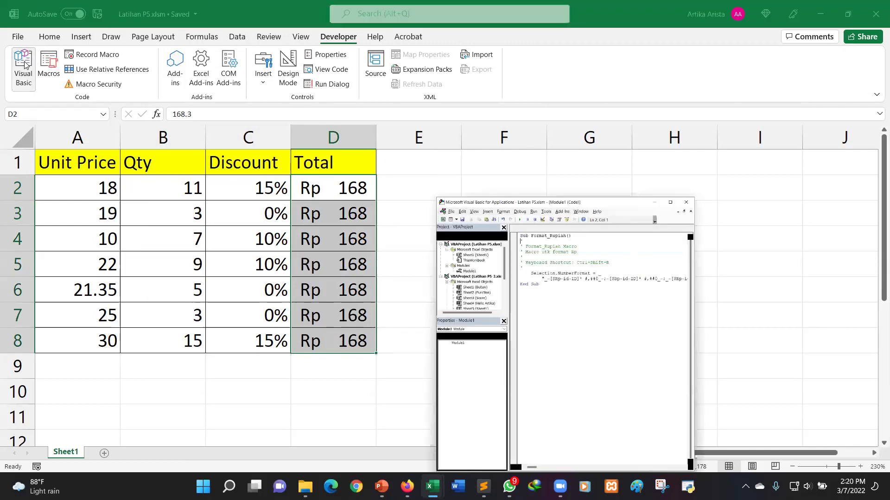
pyautogui.click(828, 9)
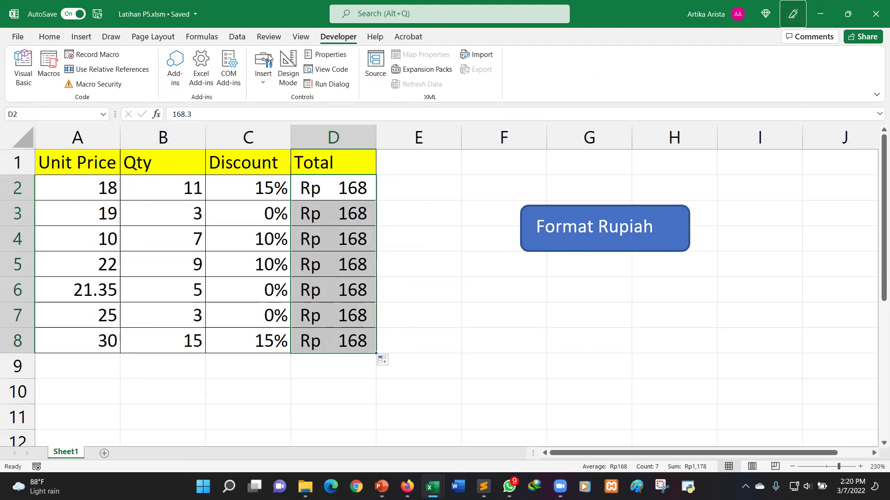
pyautogui.click(49, 62)
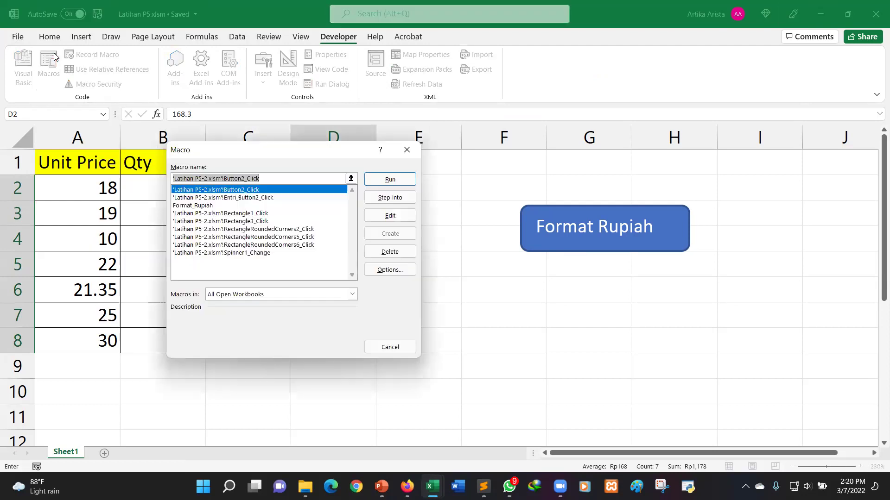
pyautogui.click(407, 150)
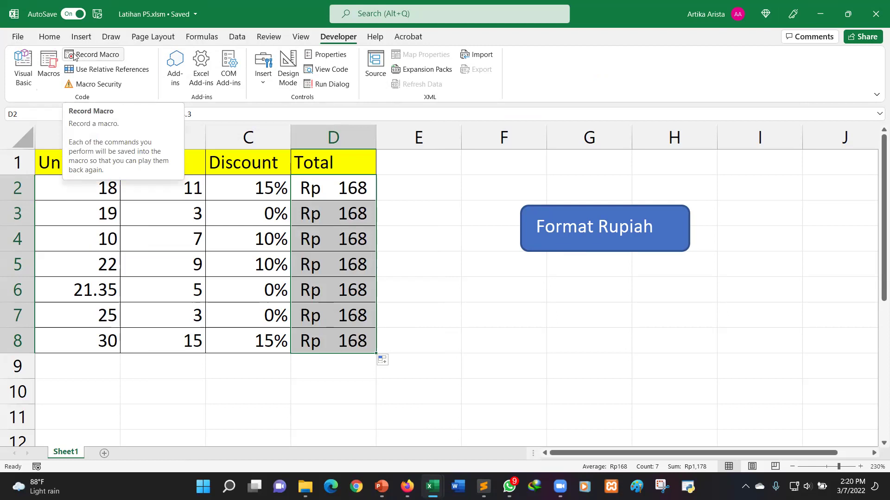
pyautogui.click(111, 56)
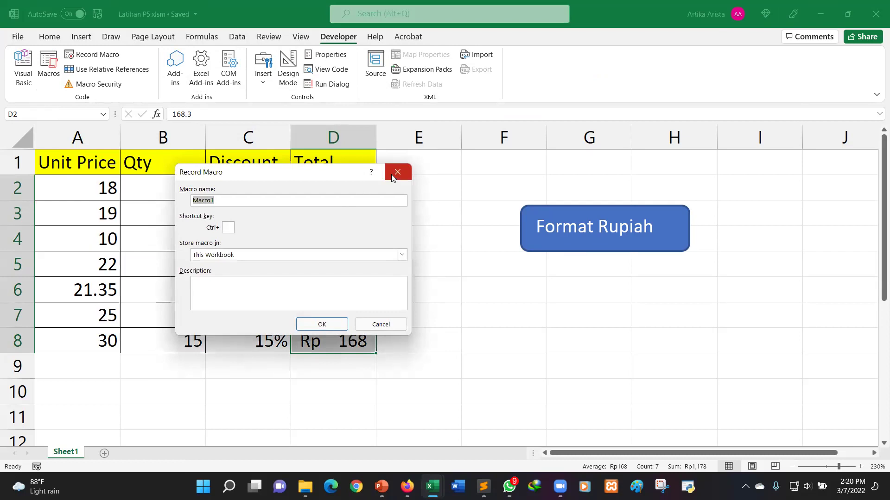
pyautogui.click(398, 172)
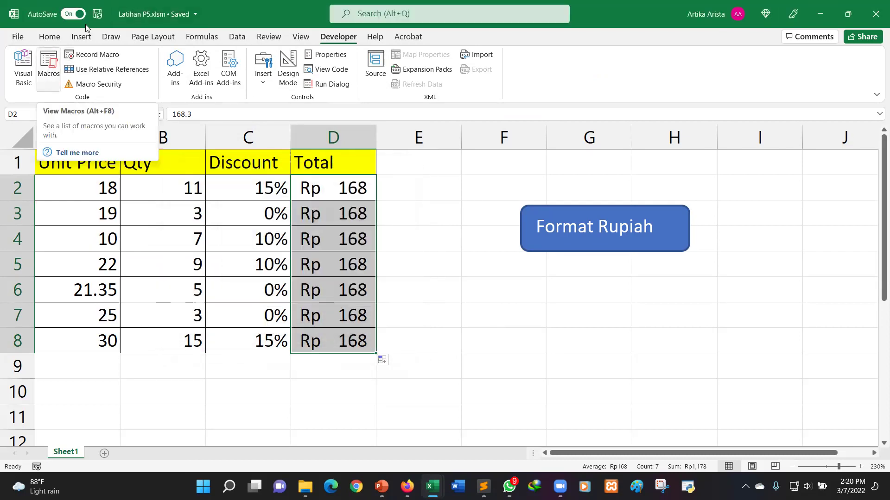
pyautogui.click(51, 65)
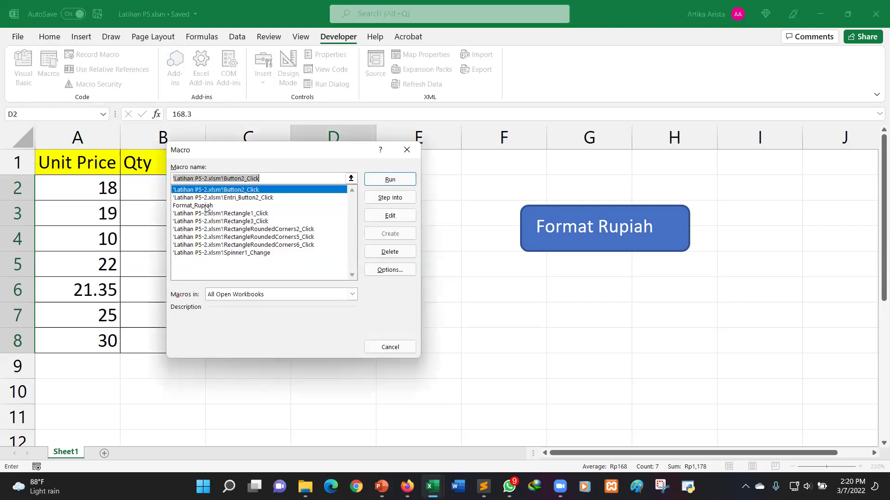
pyautogui.click(203, 205)
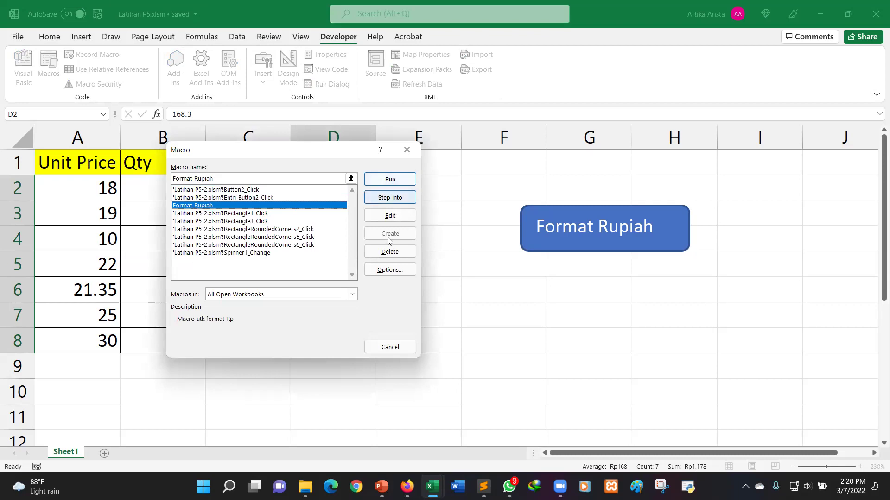
pyautogui.click(391, 180)
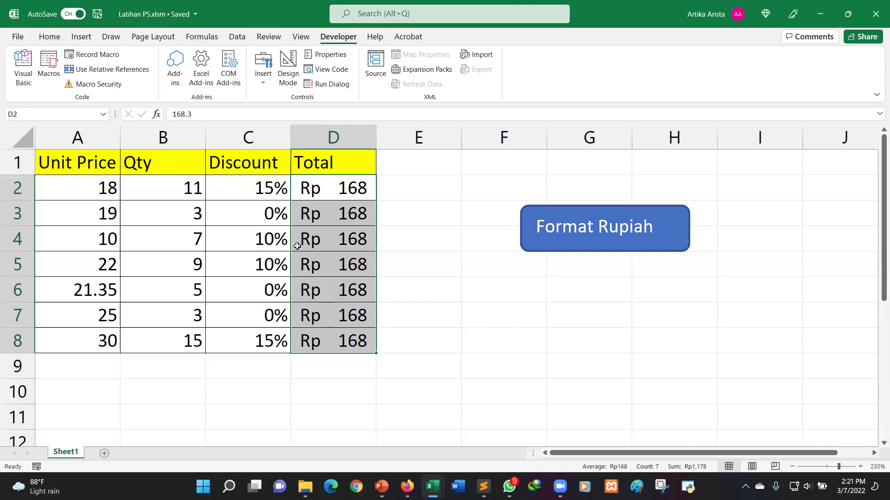
# - Undo the stray 'z' typed into cell D2 so it keeps Rp 168
pyautogui.click(491, 202)
pyautogui.click(409, 337)
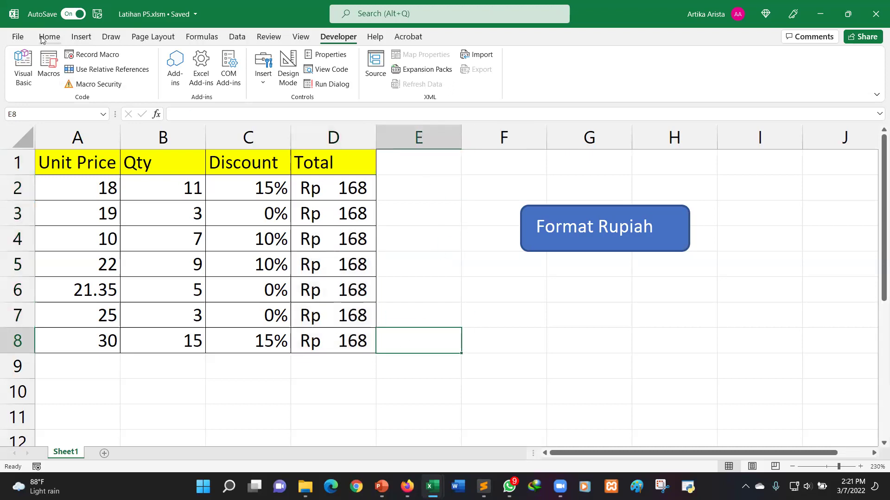
pyautogui.click(49, 36)
pyautogui.click(425, 206)
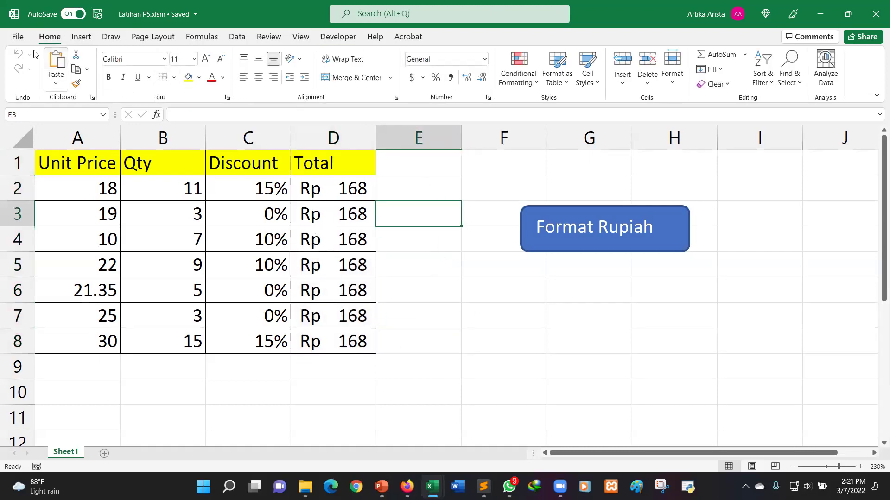
pyautogui.click(355, 183)
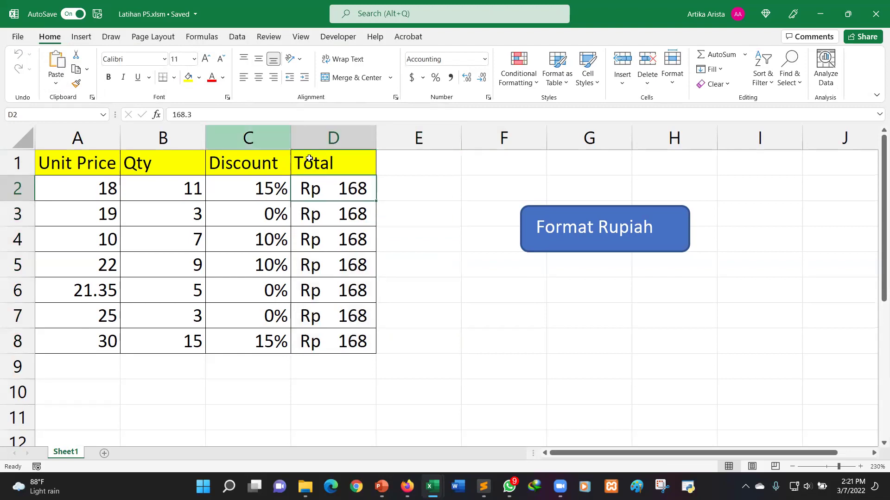
pyautogui.write('z')
pyautogui.hotkey('ctrl', 'z')
pyautogui.click(409, 206)
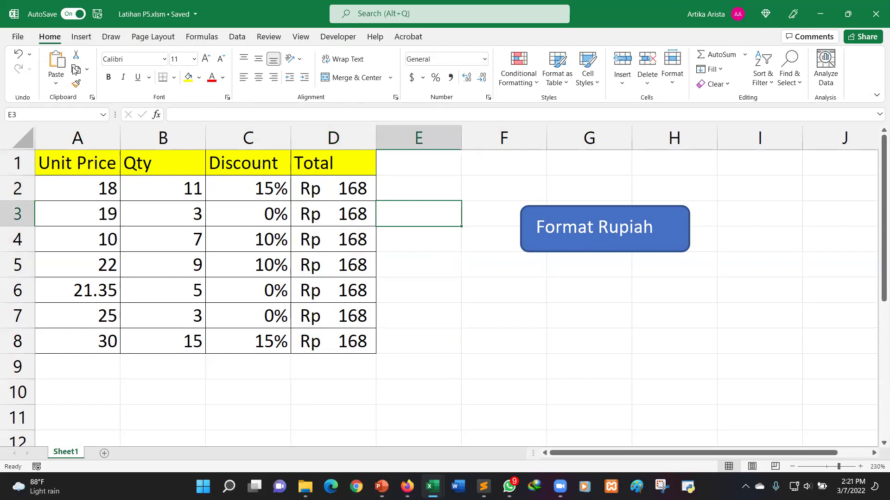
# - Select the Total values D2 through D8
pyautogui.click(469, 260)
pyautogui.click(338, 188)
pyautogui.moveTo(337, 198); pyautogui.dragTo(341, 342)
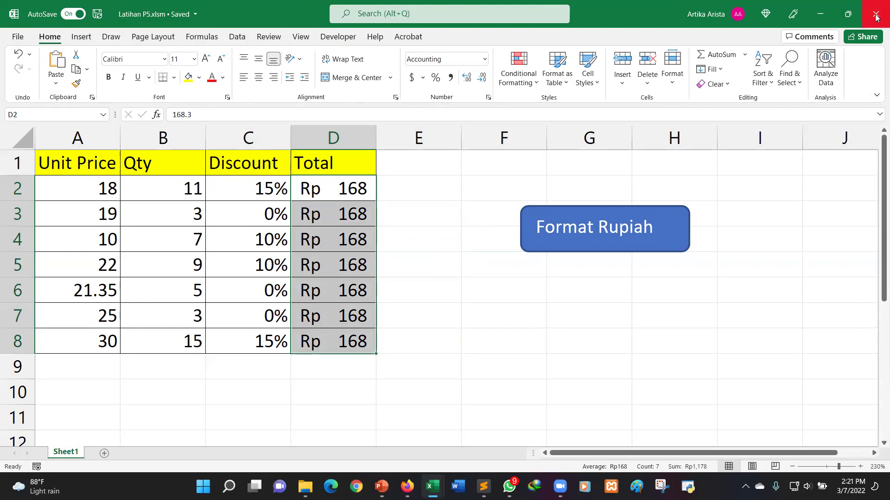
# - Open Latihan P5.xlsx from the 2022-03-7 Pertemuan 5 Explorer window
pyautogui.click(305, 486)
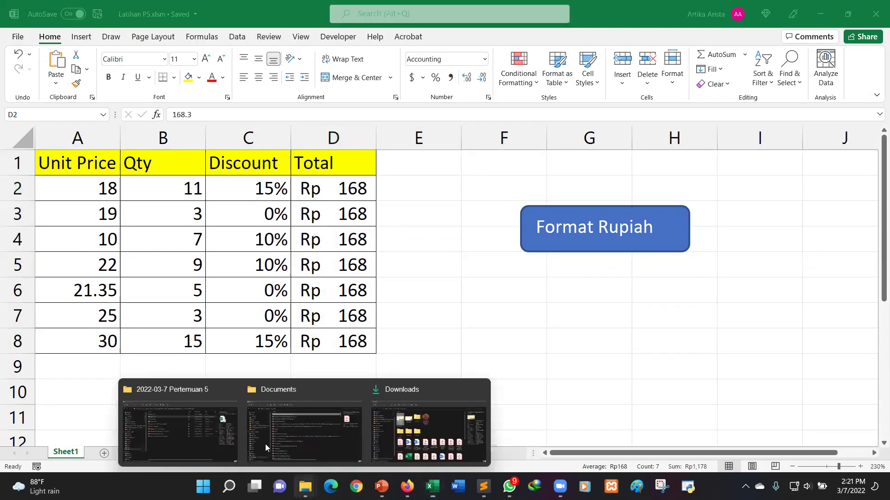
pyautogui.click(182, 406)
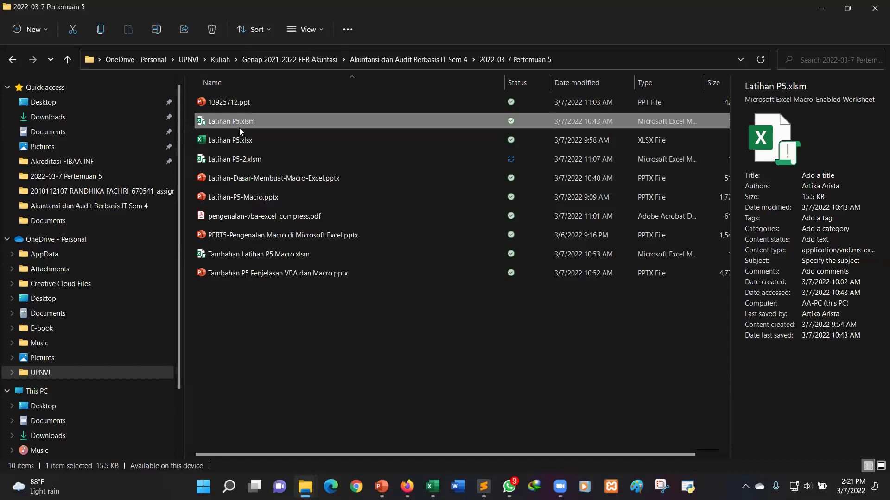
pyautogui.click(239, 140)
pyautogui.hotkey('alt', 'Tab')
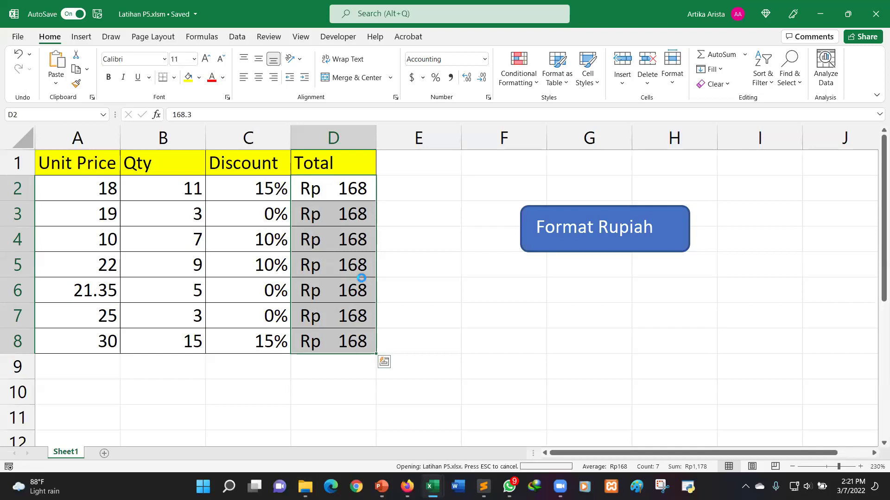
pyautogui.click(204, 143)
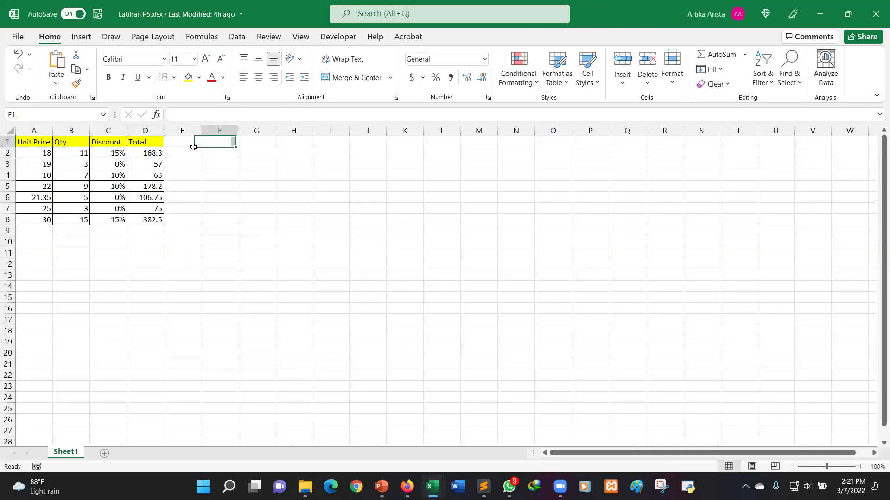
pyautogui.click(154, 149)
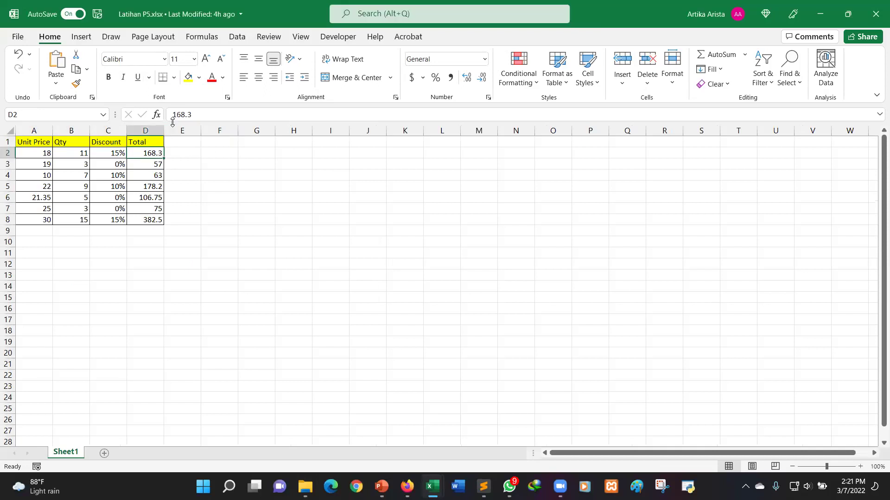
pyautogui.click(155, 37)
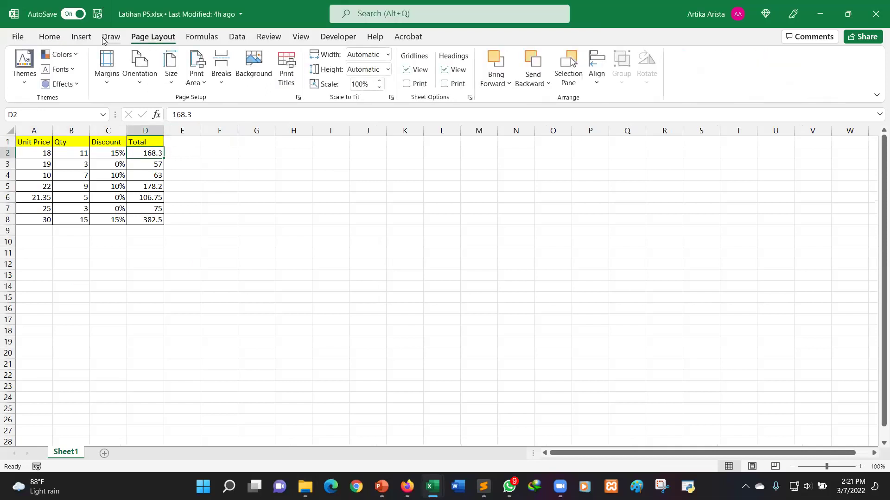
pyautogui.click(338, 37)
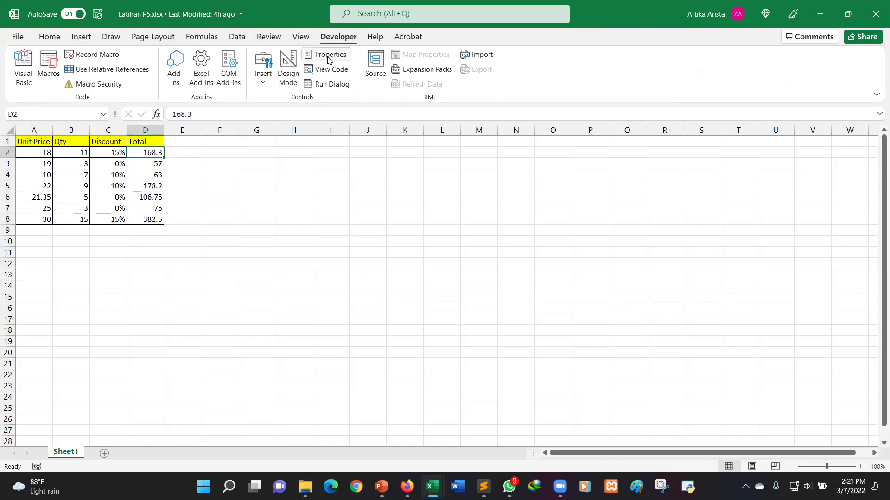
pyautogui.click(88, 55)
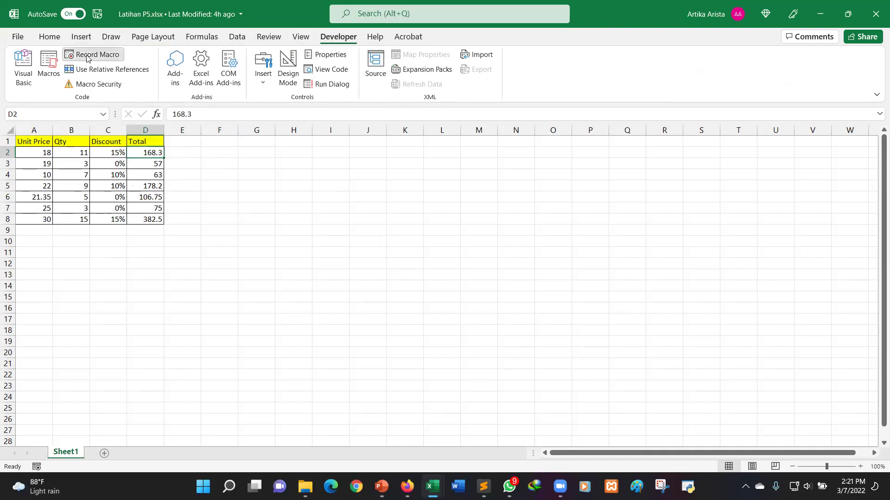
pyautogui.write('Format_')
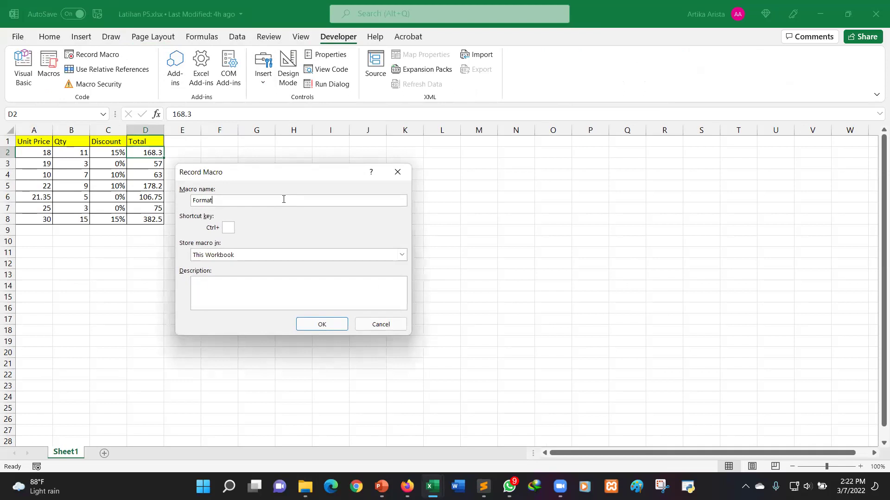
pyautogui.write('Rupiaj')
pyautogui.write('+++')
pyautogui.press('BackSpace')
pyautogui.press('BackSpace')
pyautogui.press('BackSpace')
pyautogui.write('ah')
pyautogui.write('R')
pyautogui.write('aih')
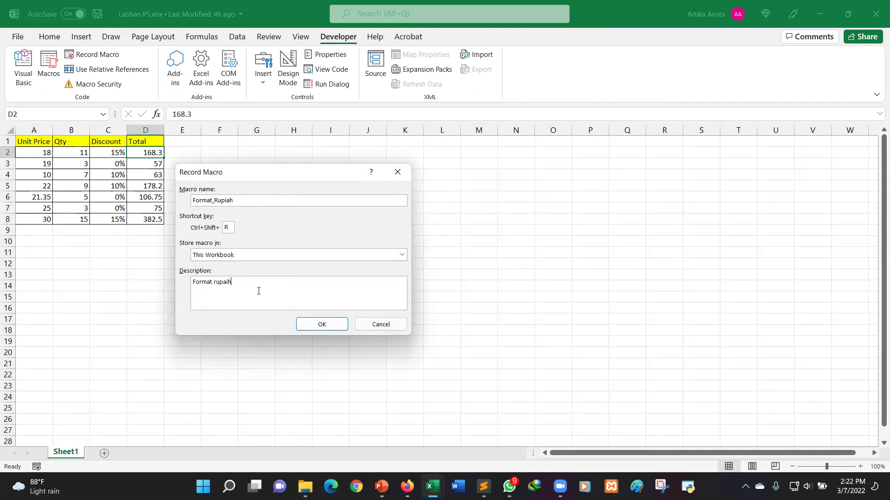
pyautogui.moveTo(308, 172); pyautogui.dragTo(352, 105)
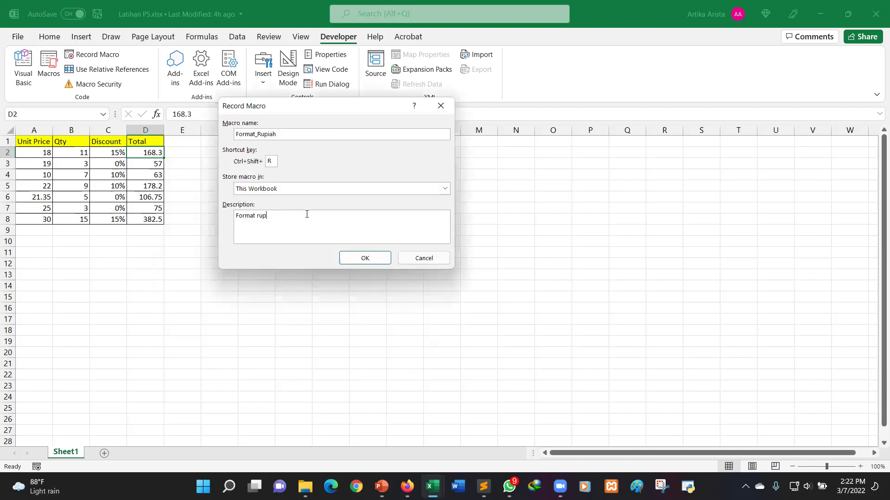
pyautogui.click(353, 259)
pyautogui.click(587, 227)
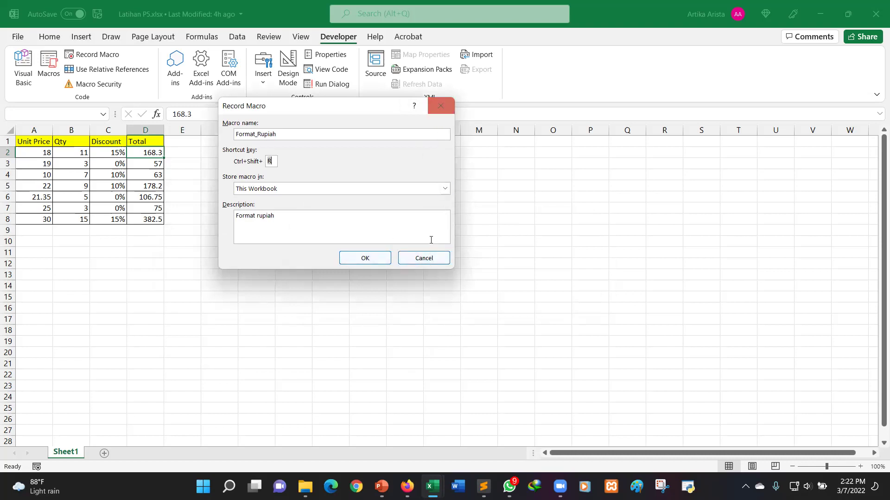
pyautogui.click(441, 106)
# - Run Format_Rupiah from the Macros list so D2 reads Rp 168
pyautogui.click(49, 70)
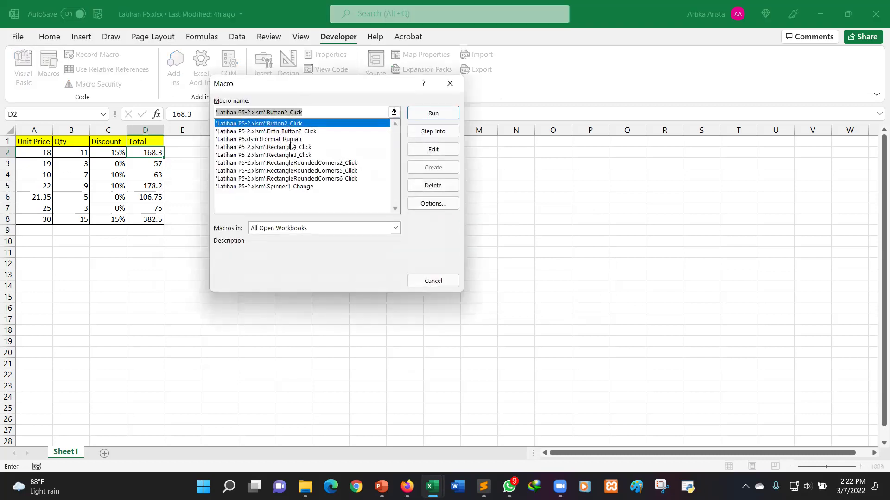
pyautogui.click(292, 140)
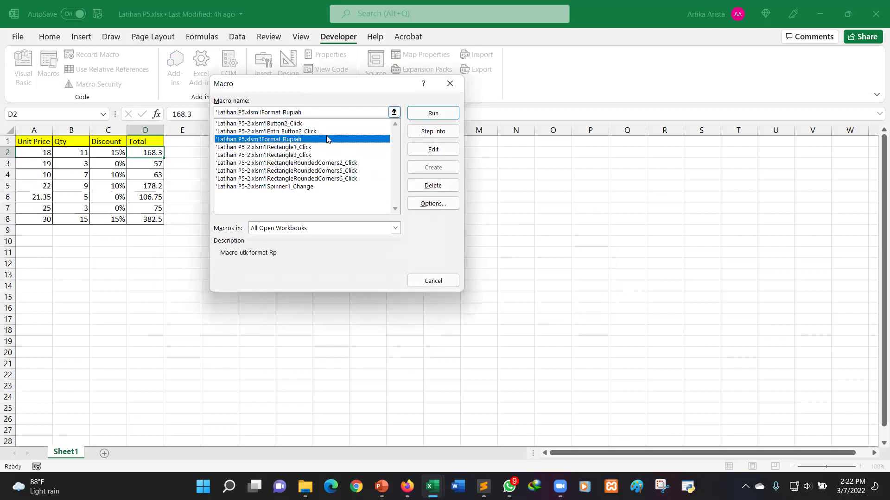
pyautogui.click(430, 113)
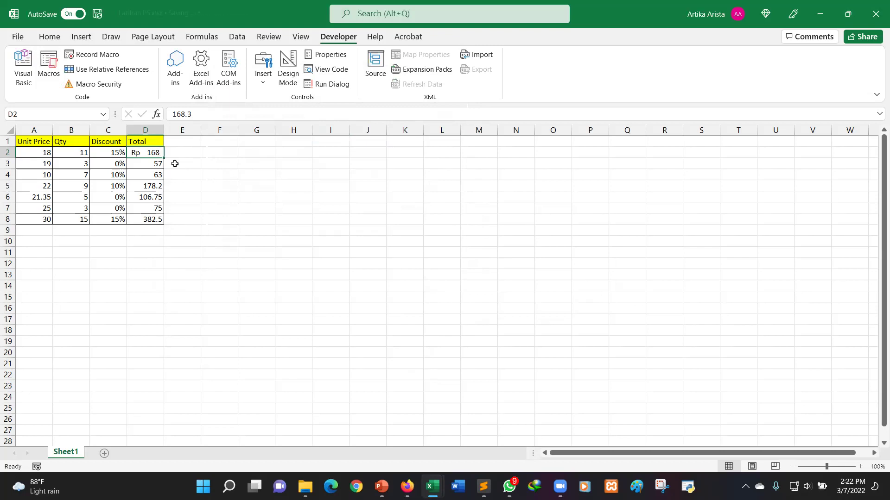
pyautogui.moveTo(483, 486)
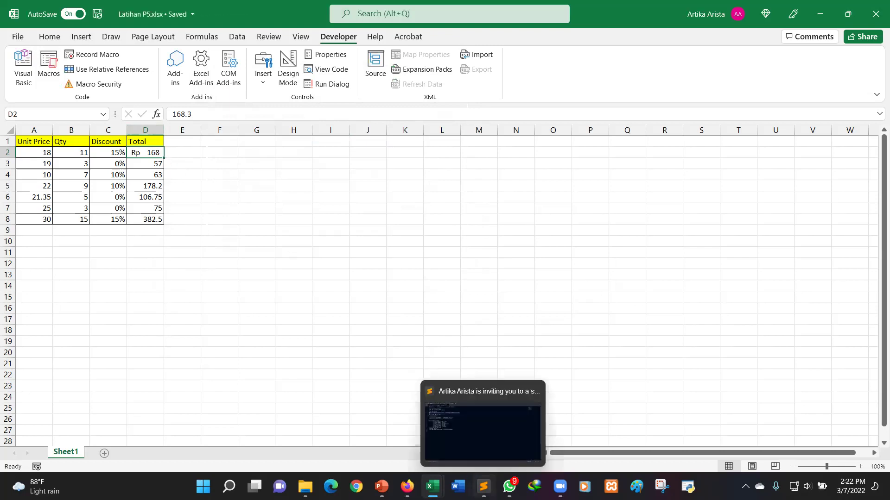
pyautogui.click(381, 486)
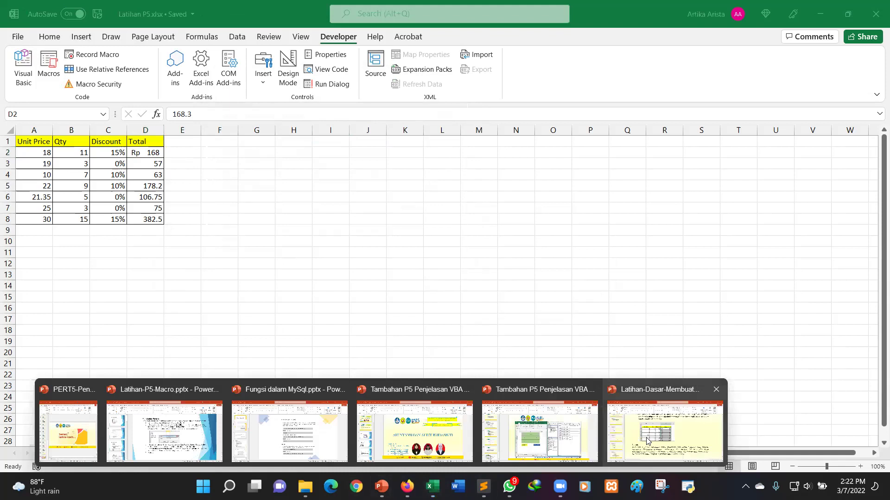
# - Bring up the macro tutorial deck and flip between slides 9 and 10
pyautogui.click(646, 441)
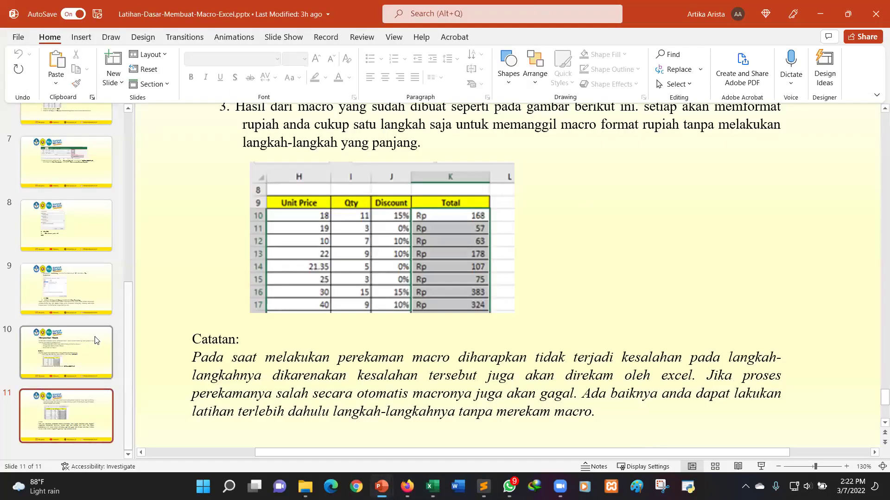
pyautogui.click(88, 345)
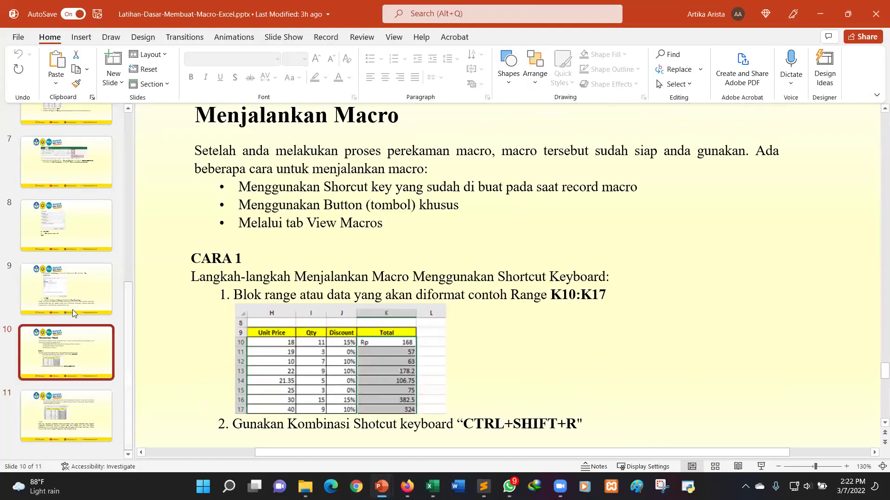
pyautogui.click(72, 309)
pyautogui.click(69, 350)
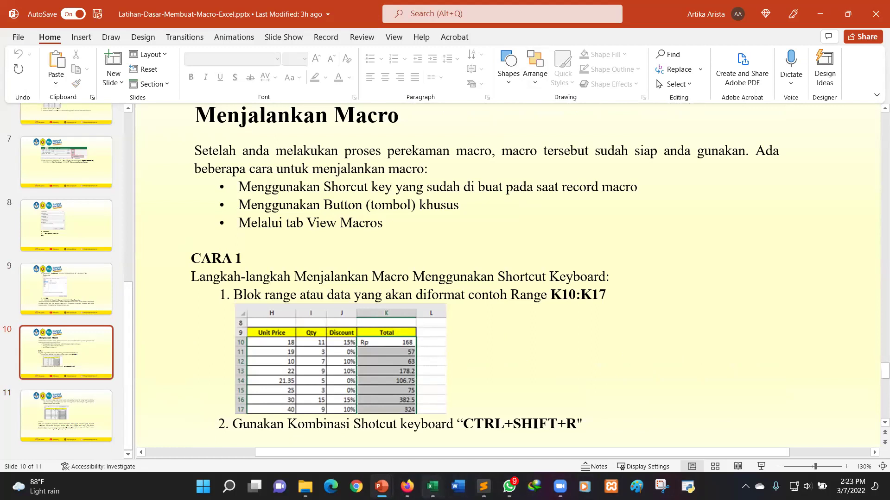
# - Select D2 and snap the Latihan P5 workbook to the left half of the screen
pyautogui.moveTo(432, 486)
pyautogui.click(545, 434)
pyautogui.click(161, 150)
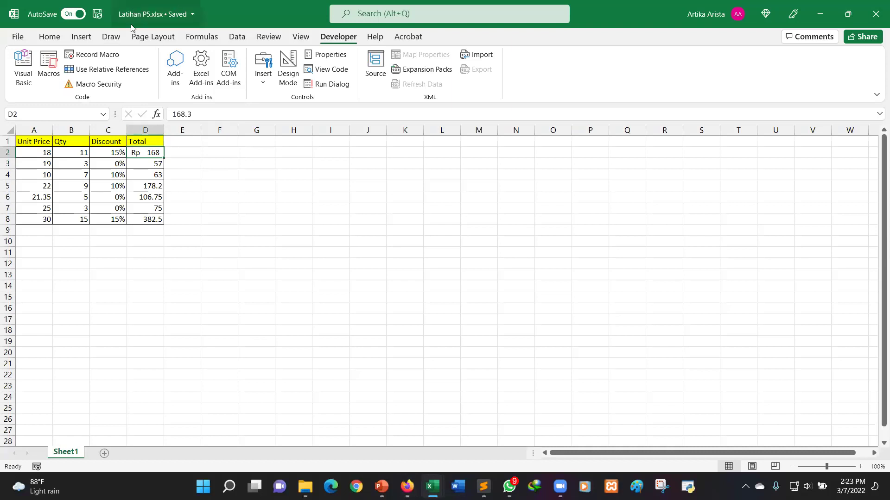
pyautogui.moveTo(131, 27); pyautogui.dragTo(2, 185)
pyautogui.click(470, 283)
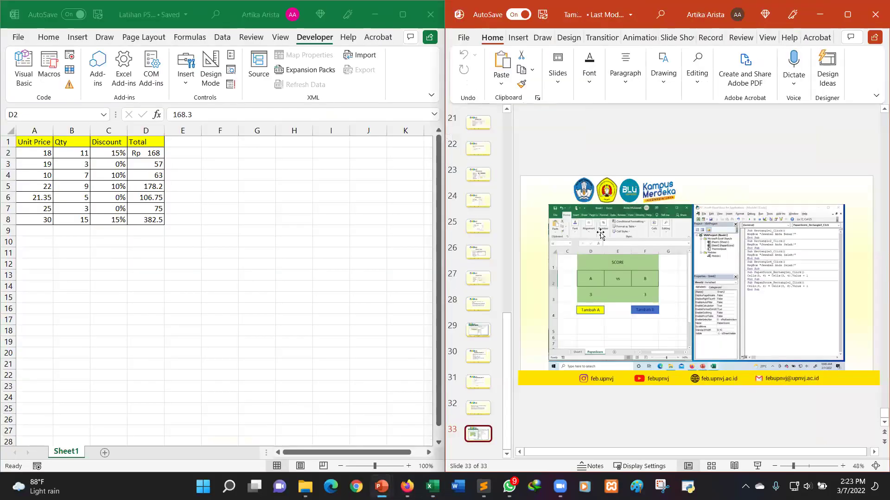
pyautogui.click(485, 335)
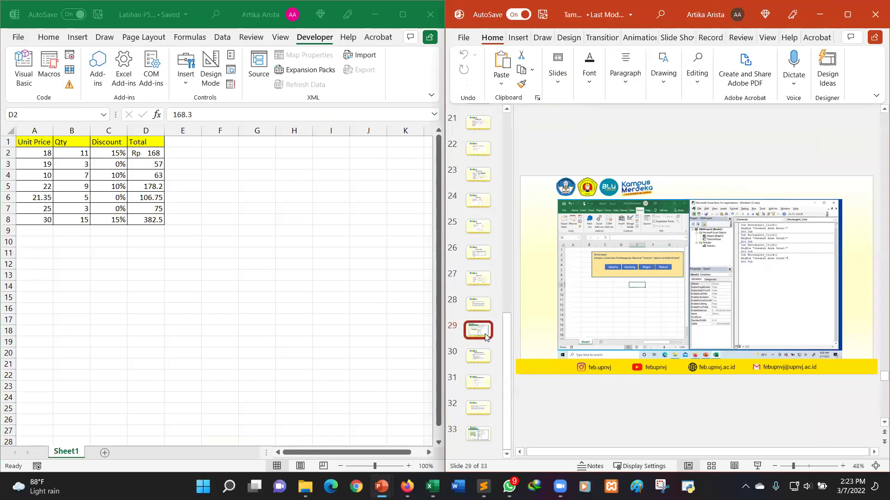
pyautogui.press('Up')
pyautogui.press('Up')
pyautogui.press('Up')
pyautogui.press('Up')
pyautogui.press('Up')
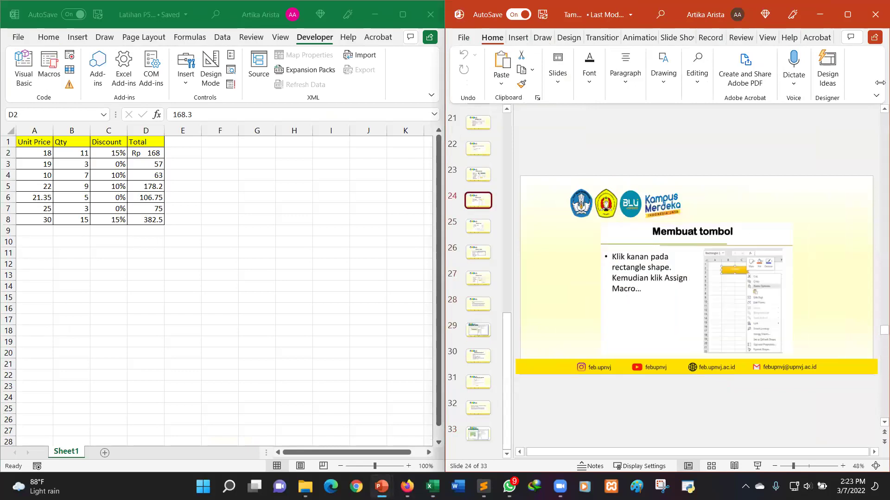
# - Dock the macro tutorial beside the workbook, zoomed out, and step through its Record Macro slides
pyautogui.click(875, 15)
pyautogui.click(630, 213)
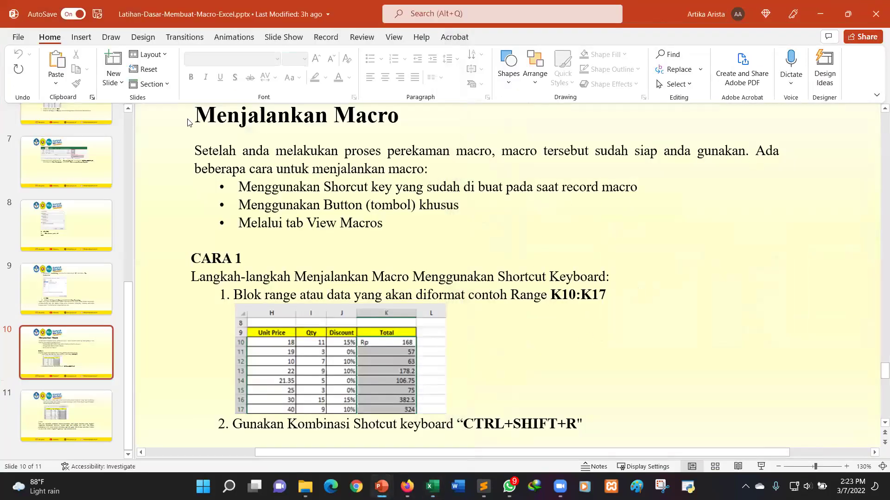
pyautogui.doubleClick(120, 14)
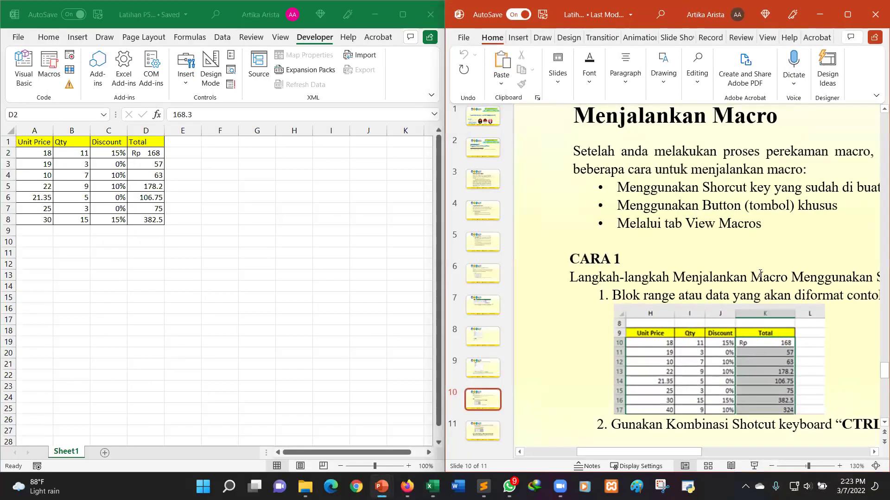
pyautogui.click(772, 467)
pyautogui.click(772, 466)
pyautogui.click(771, 466)
pyautogui.click(772, 466)
pyautogui.click(772, 466)
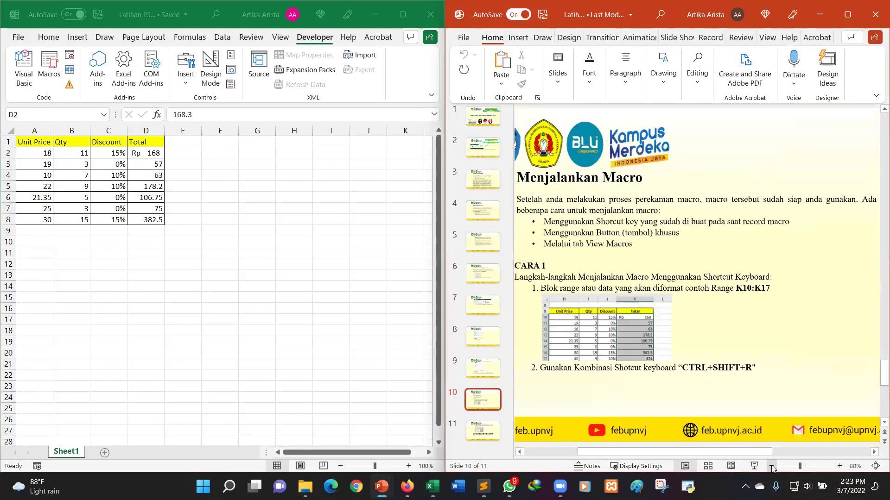
pyautogui.click(771, 466)
pyautogui.click(773, 466)
pyautogui.click(495, 214)
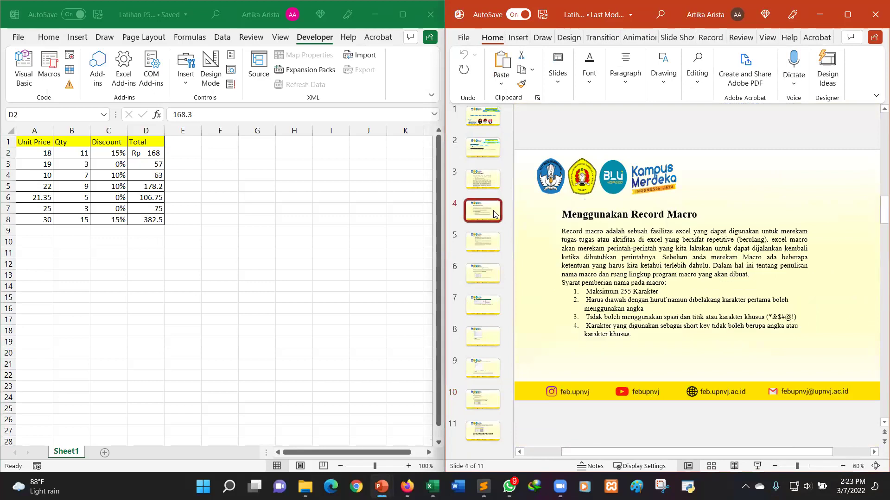
pyautogui.press('Down')
pyautogui.press('Down')
pyautogui.press('Down')
pyautogui.press('Down')
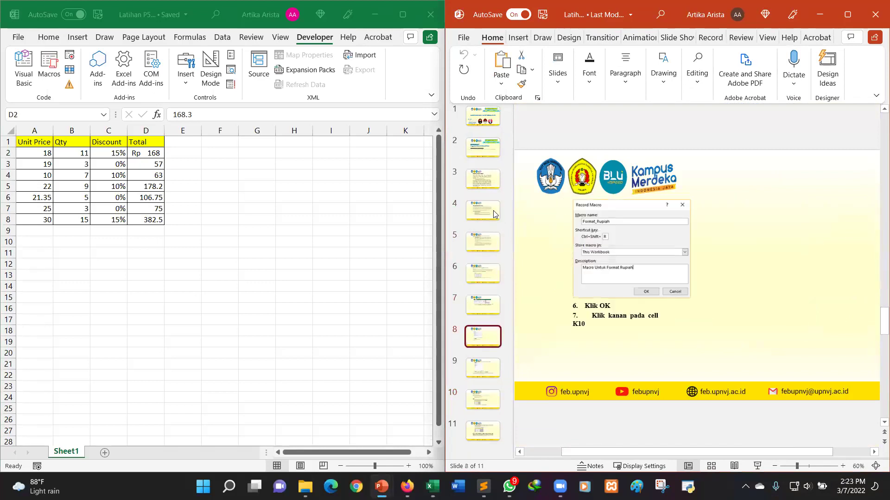
pyautogui.press('Down')
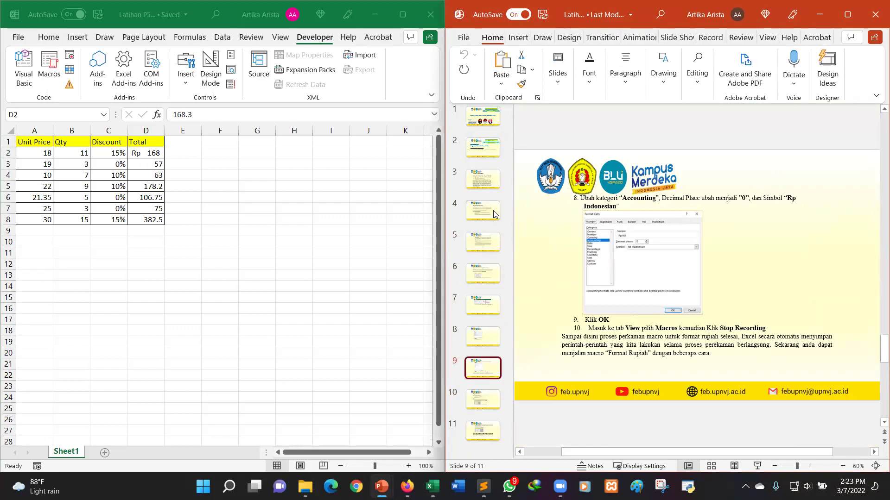
pyautogui.click(48, 37)
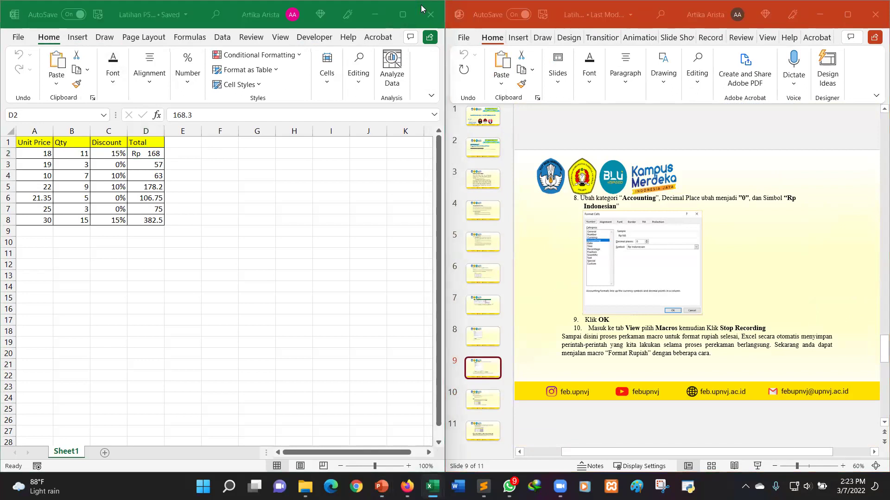
# - Maximize the workbook, preview and cancel Record Macro, and set the macro tutorial beside it
pyautogui.click(403, 15)
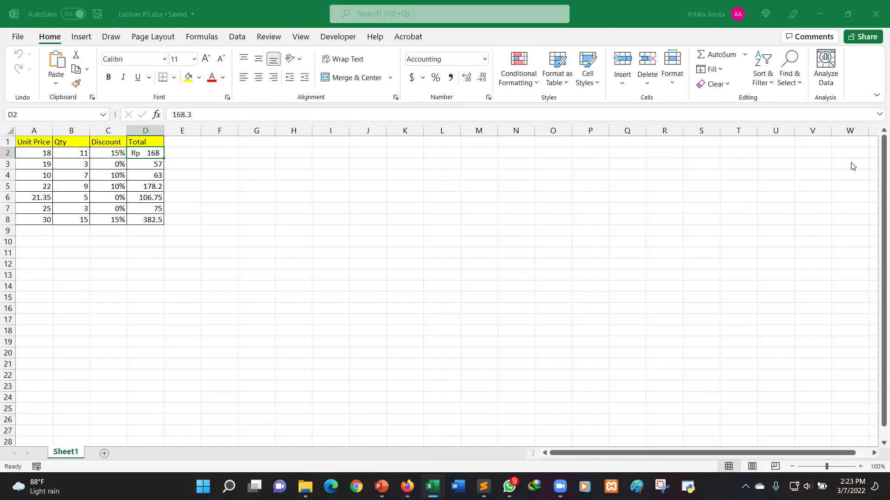
pyautogui.click(339, 37)
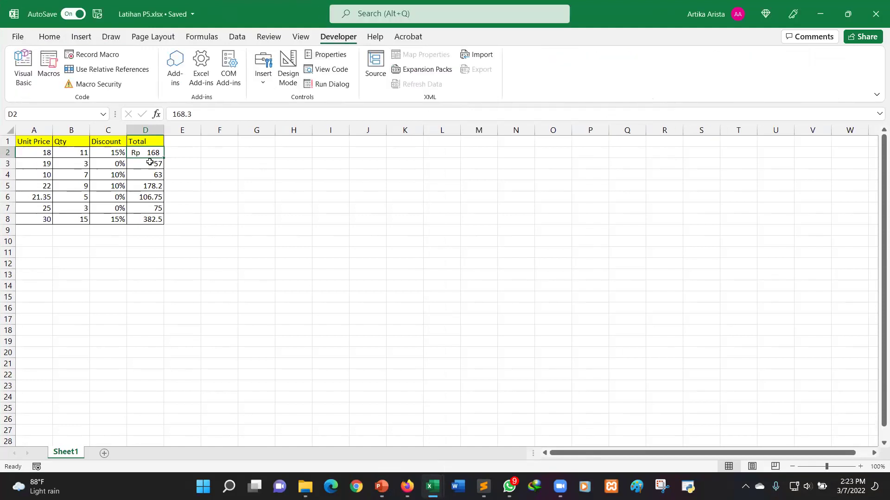
pyautogui.click(94, 55)
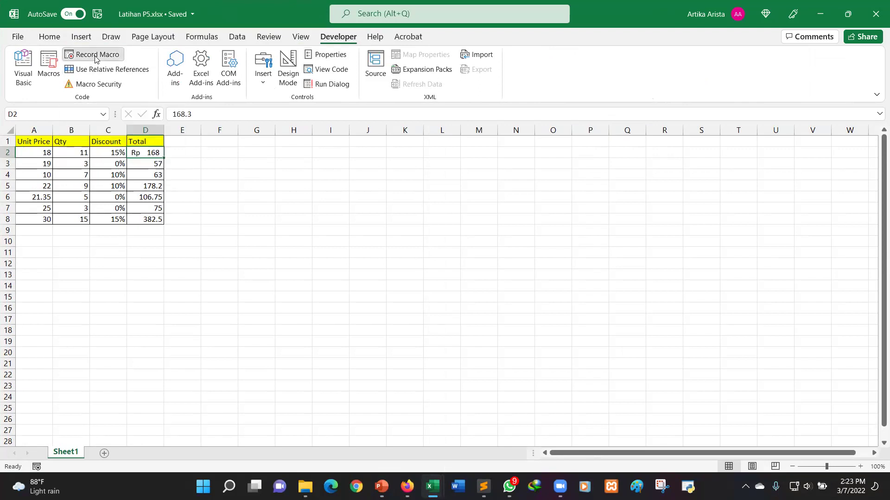
pyautogui.click(448, 105)
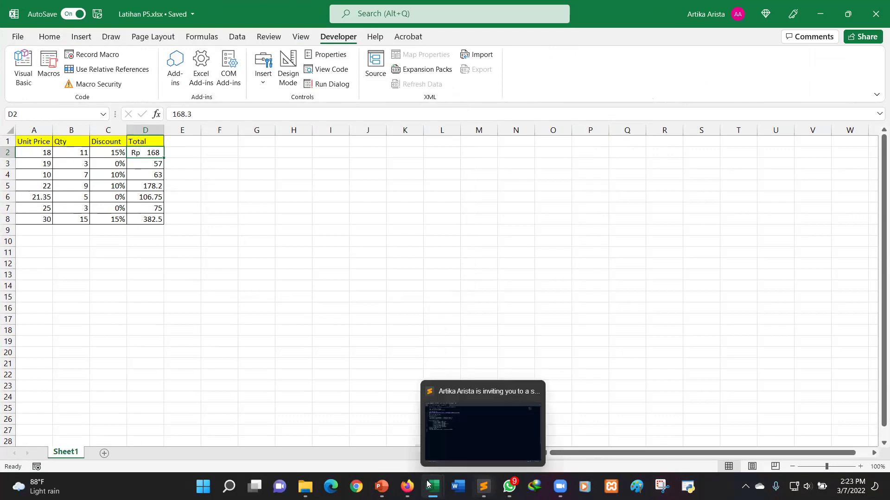
pyautogui.click(382, 487)
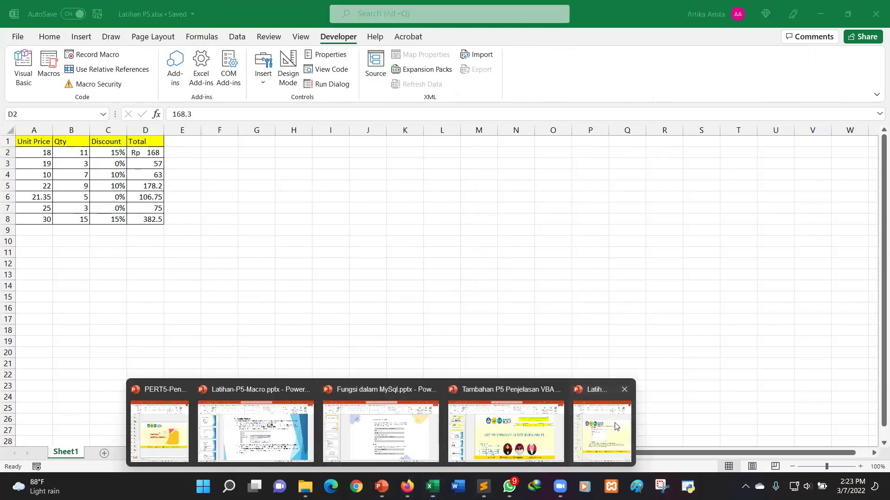
pyautogui.click(616, 423)
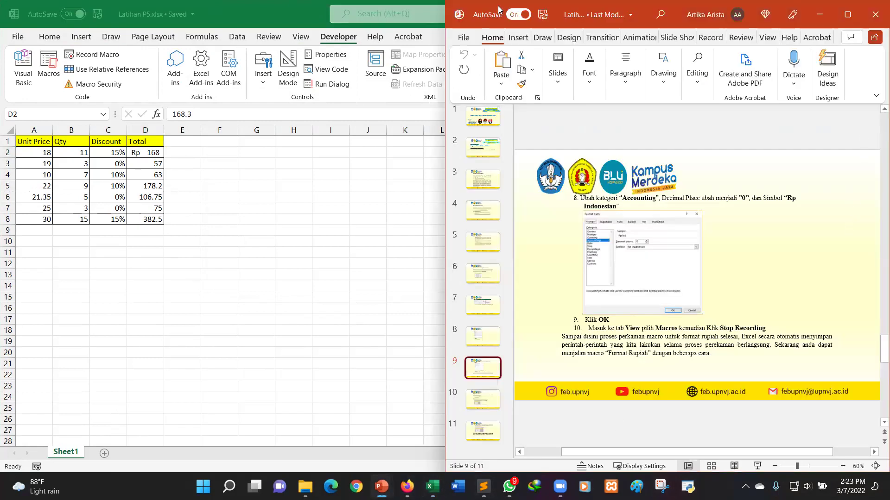
pyautogui.click(299, 38)
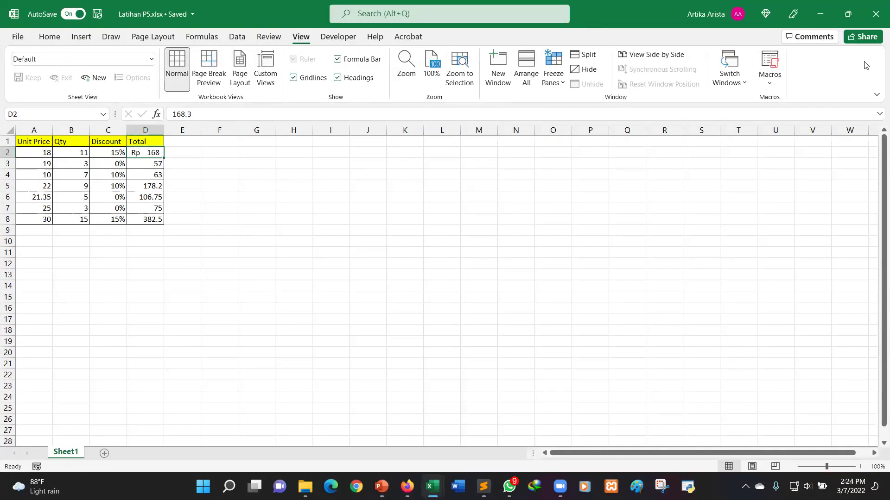
# - Run the Format_Rupiah macro from the Macros list on the Total cell
pyautogui.click(770, 77)
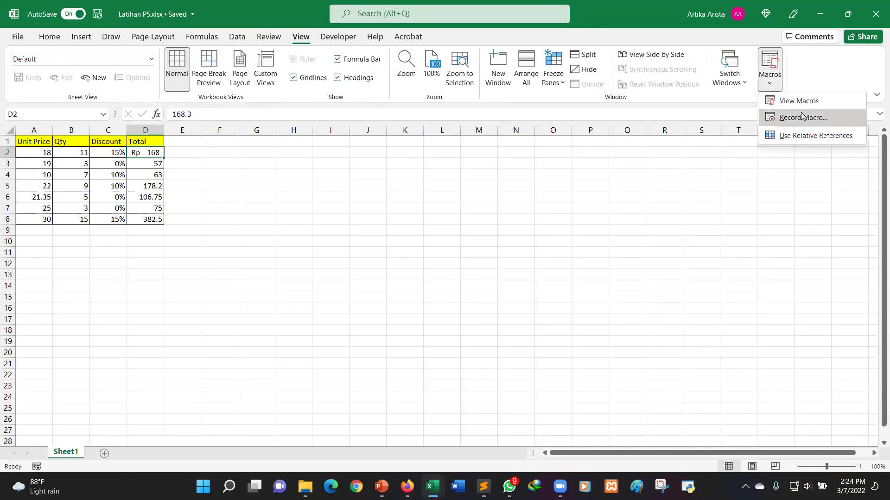
pyautogui.click(805, 118)
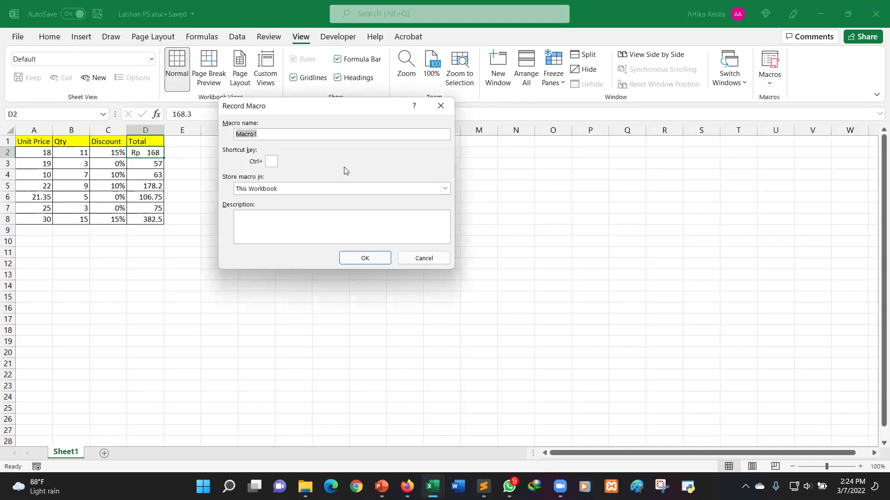
pyautogui.click(446, 104)
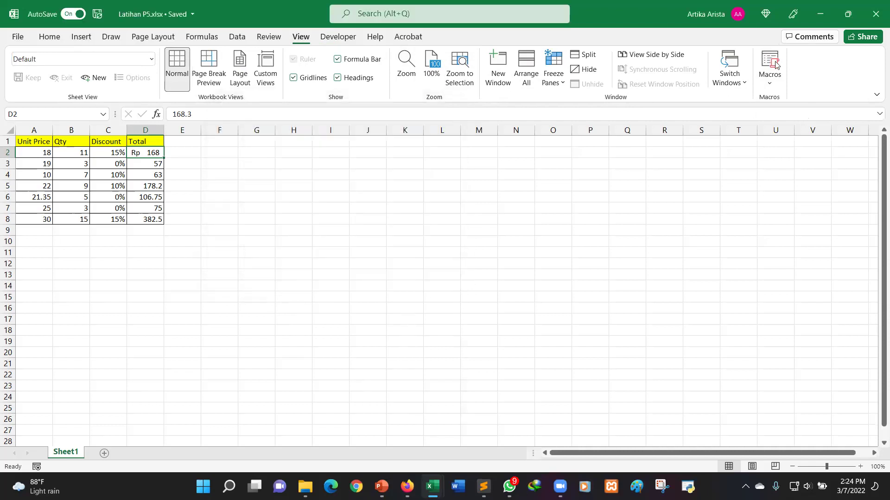
pyautogui.click(769, 62)
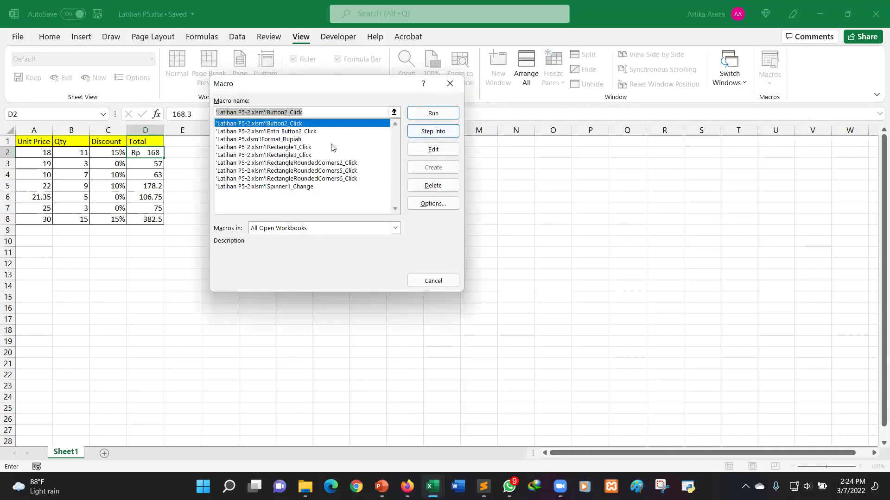
pyautogui.click(441, 120)
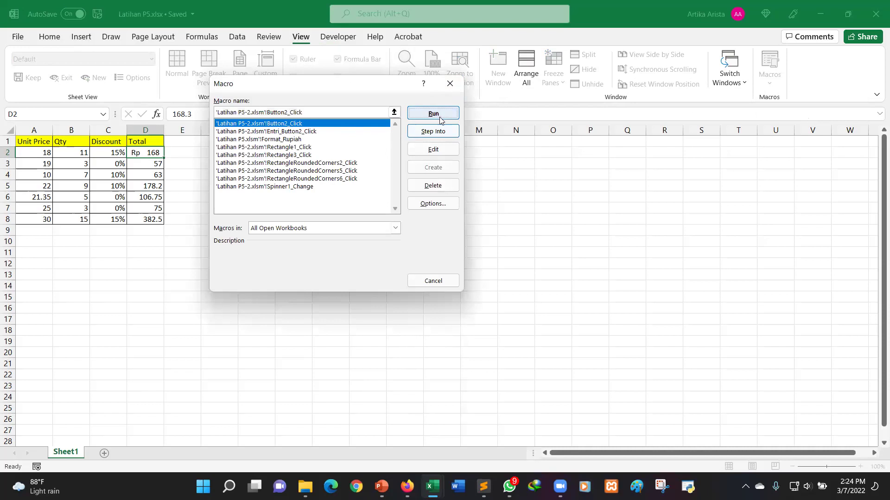
pyautogui.click(333, 139)
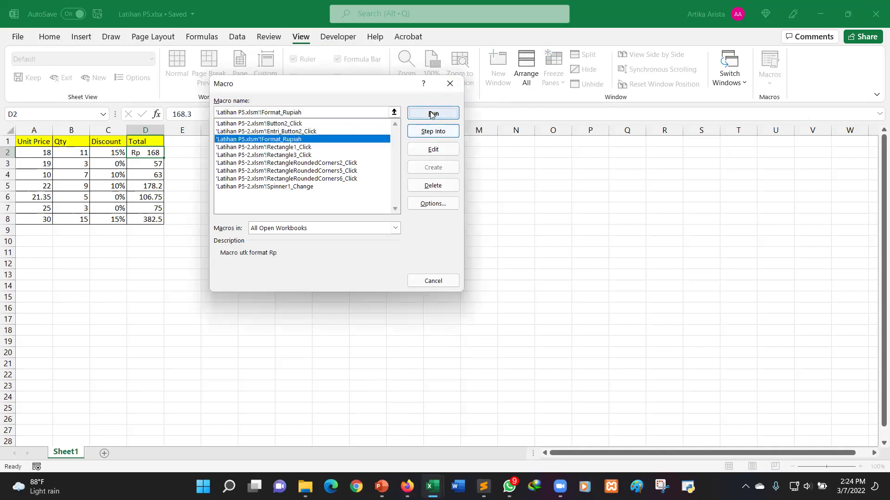
pyautogui.click(431, 114)
# - Recheck the Record Macro dialog, then rerun Format_Rupiah so D2 reads Rp 168
pyautogui.click(769, 69)
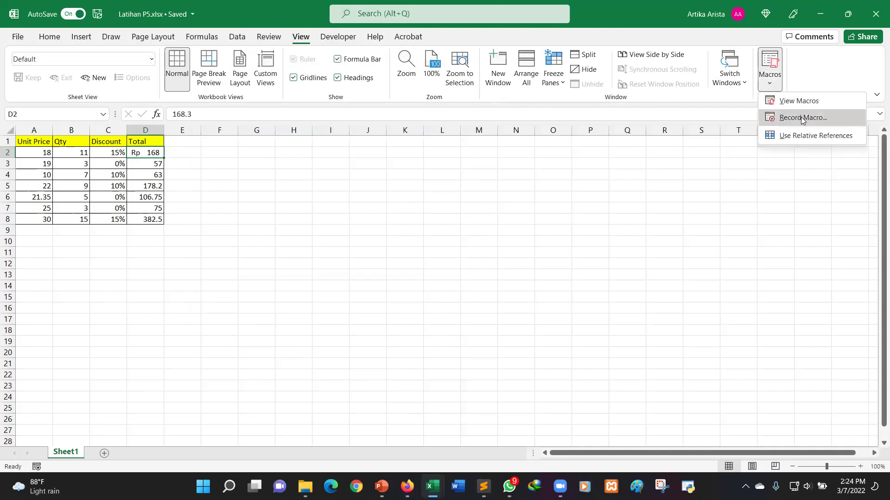
pyautogui.click(802, 119)
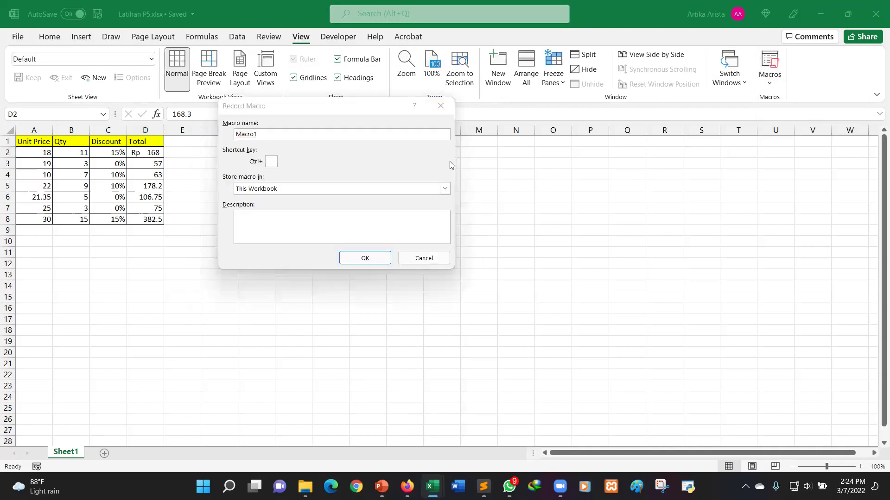
pyautogui.click(424, 258)
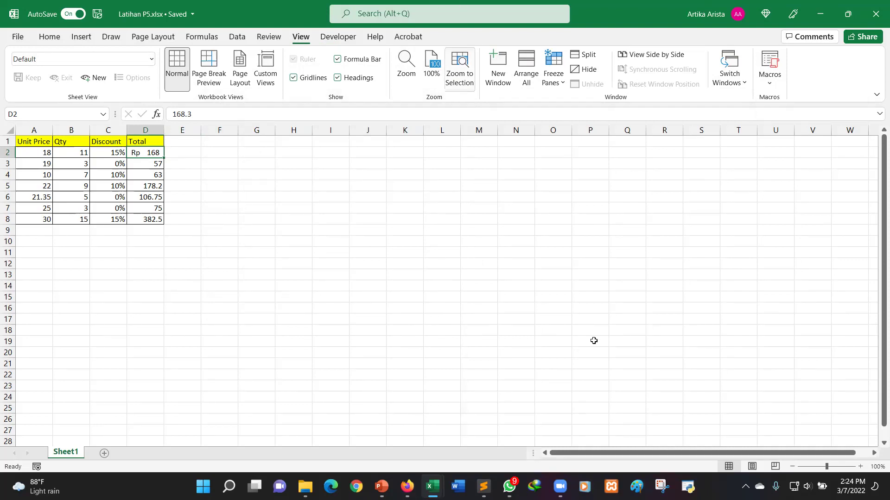
pyautogui.click(769, 80)
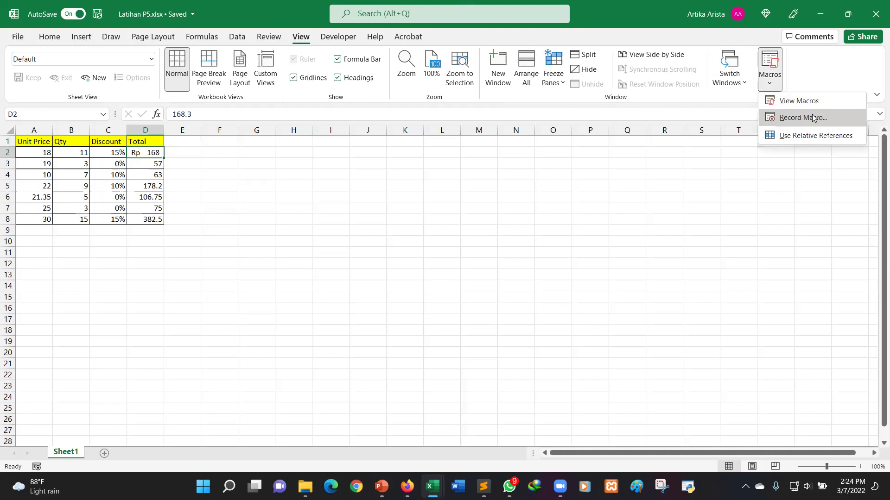
pyautogui.click(798, 100)
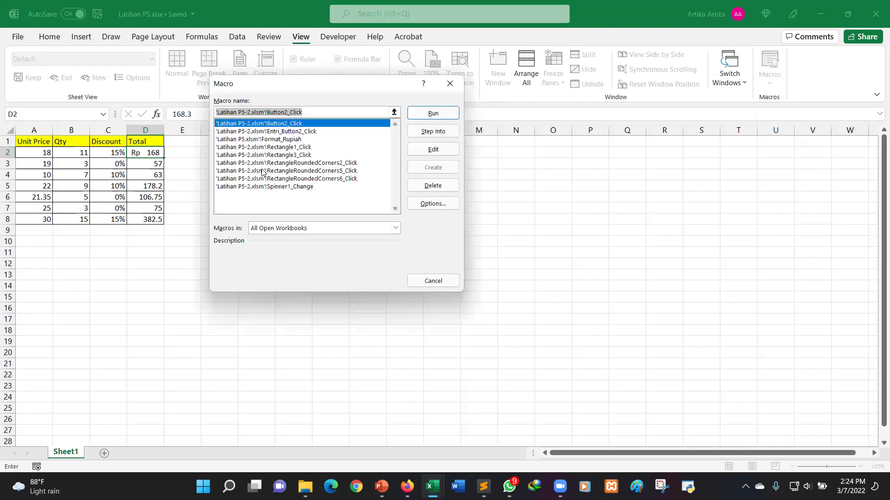
pyautogui.click(286, 141)
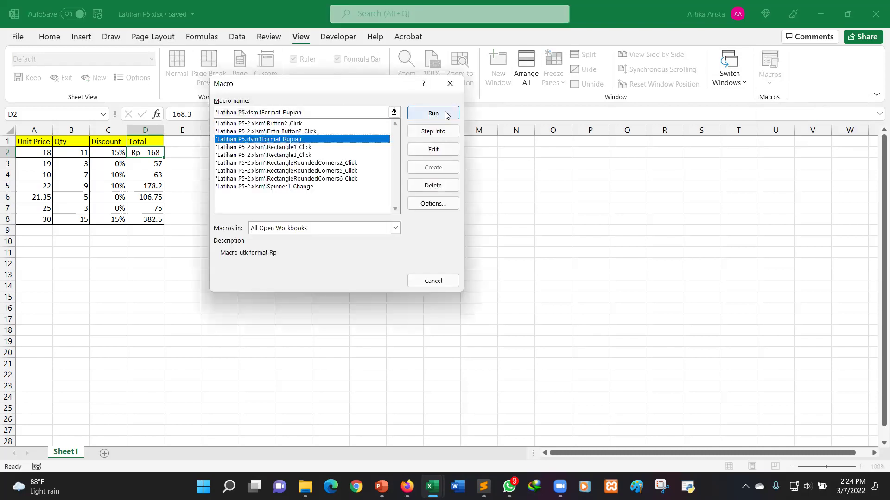
pyautogui.click(446, 115)
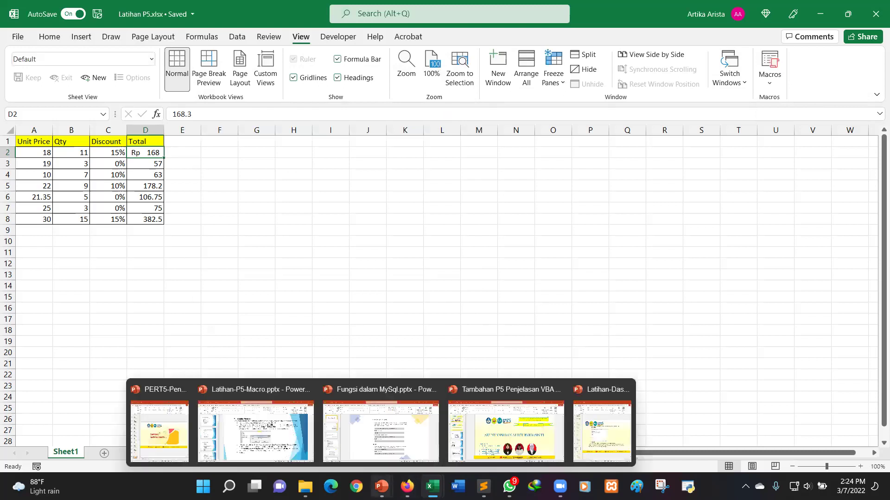
pyautogui.click(382, 487)
# - Review tutorial slides 6–8 on recording Format_Rupiah, then return Excel to full screen
pyautogui.click(601, 431)
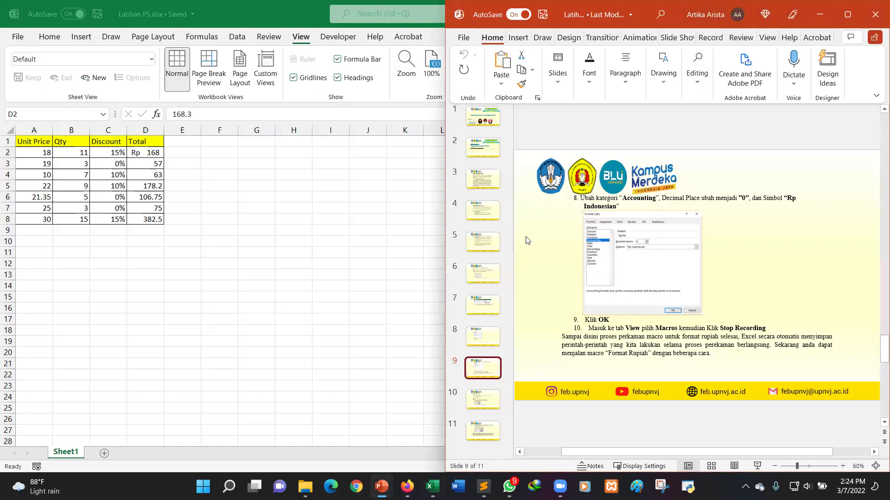
pyautogui.click(485, 339)
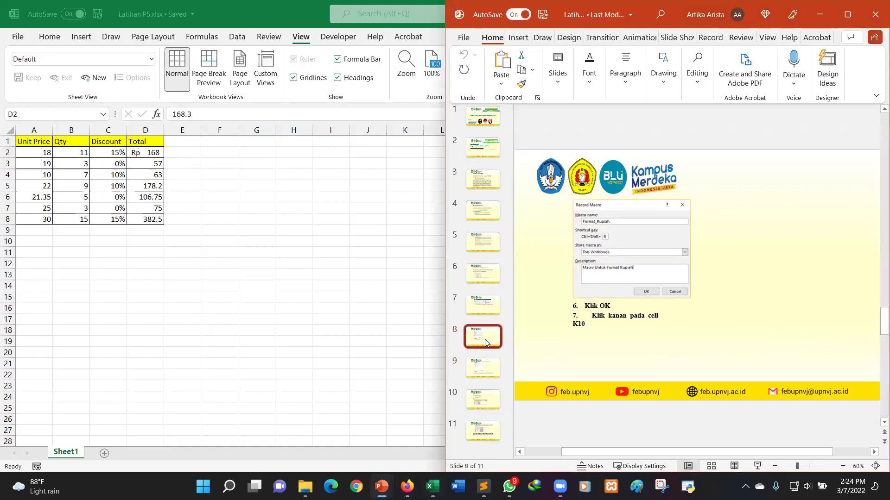
pyautogui.press('Up')
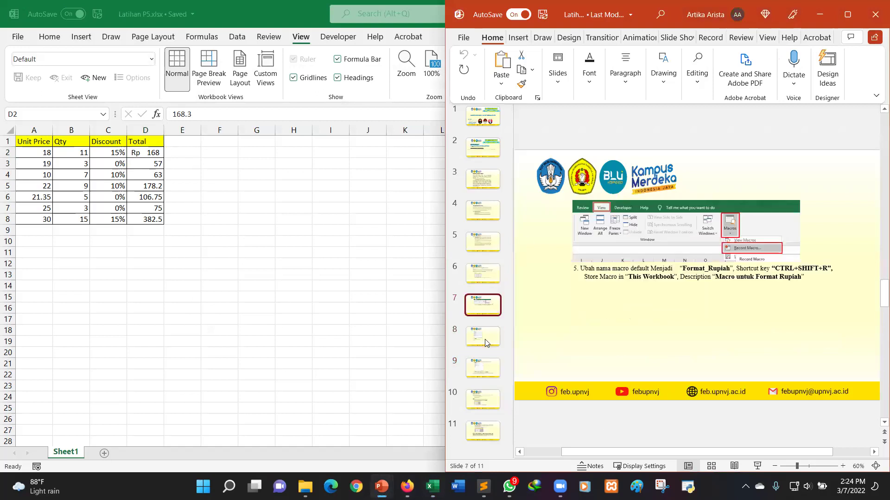
pyautogui.press('Up')
pyautogui.press('Down')
pyautogui.press('Down')
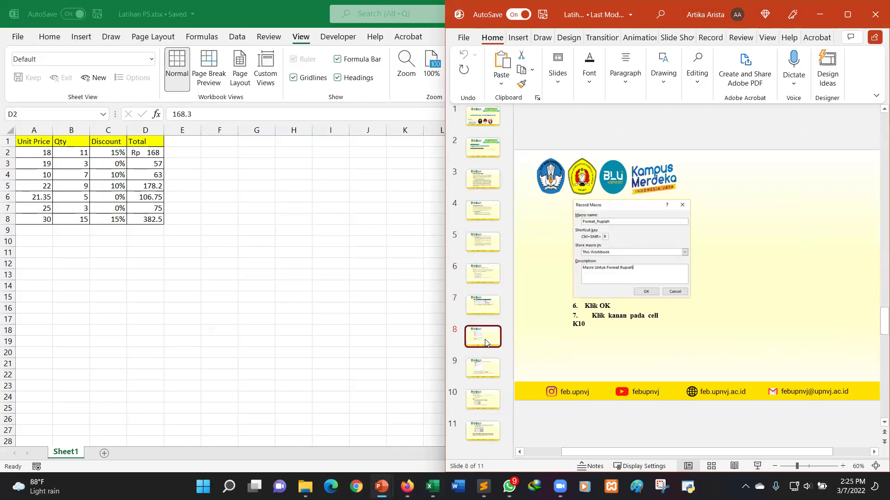
pyautogui.press('Down')
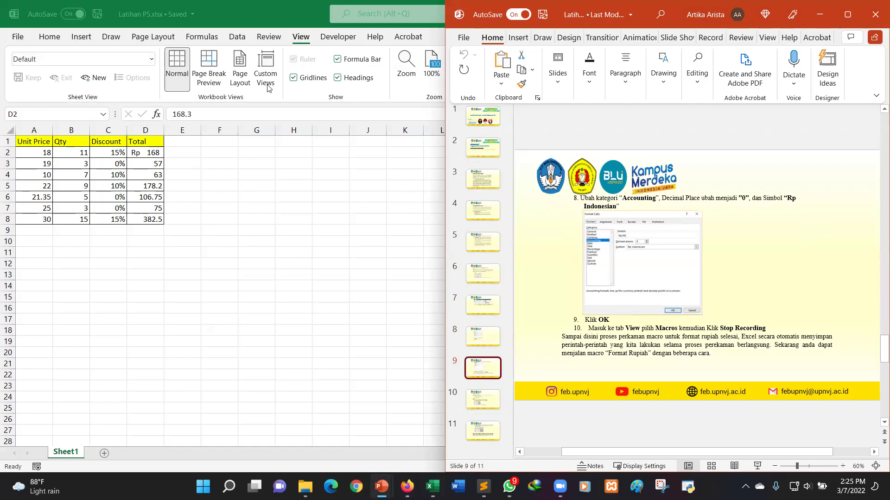
pyautogui.doubleClick(301, 9)
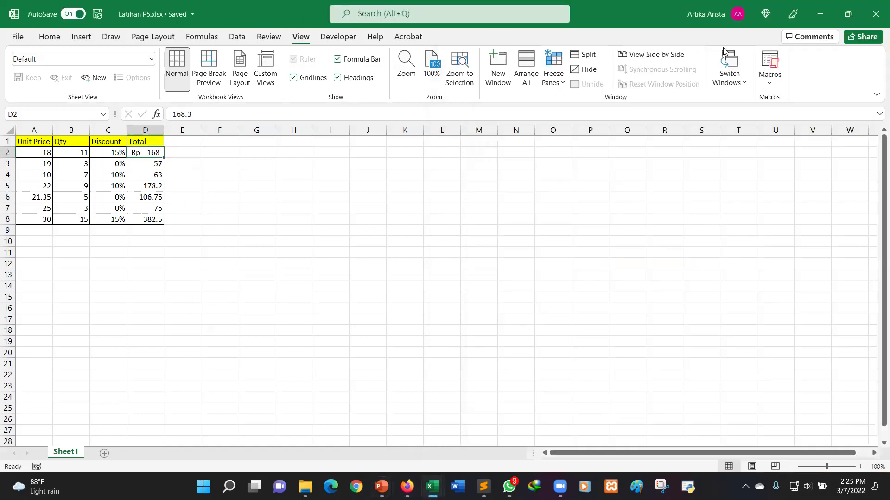
pyautogui.click(769, 81)
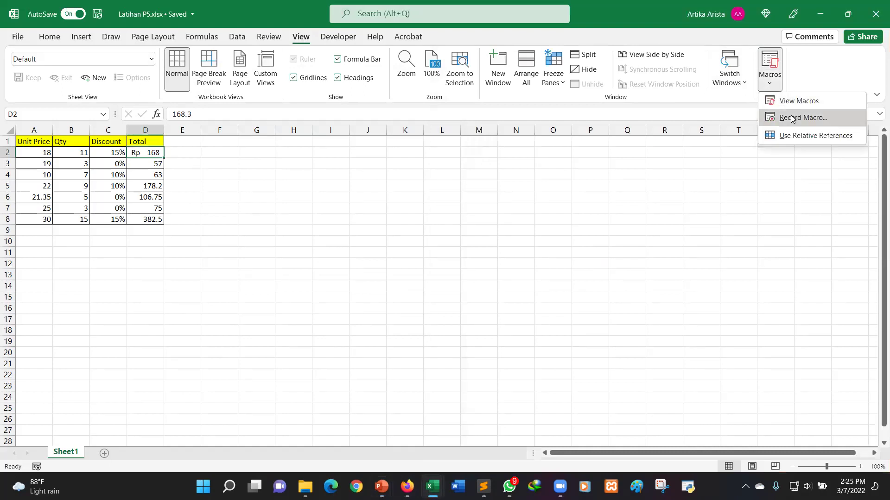
pyautogui.click(792, 118)
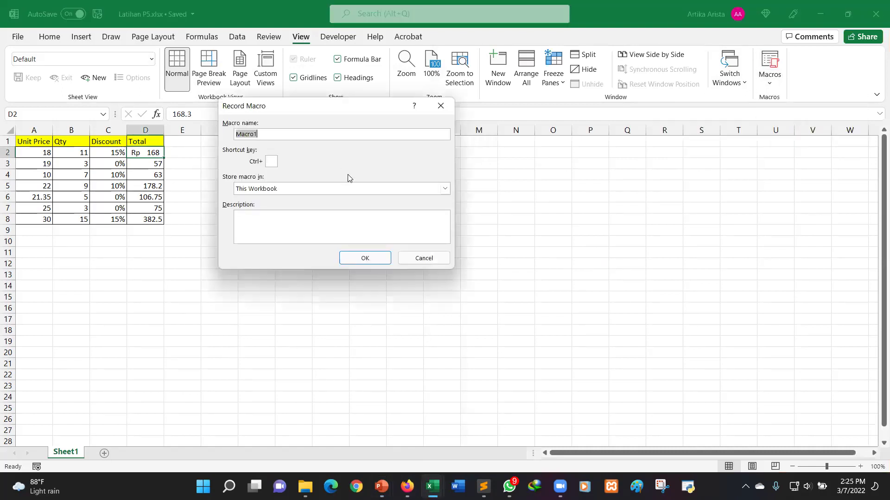
pyautogui.moveTo(332, 102); pyautogui.dragTo(347, 33)
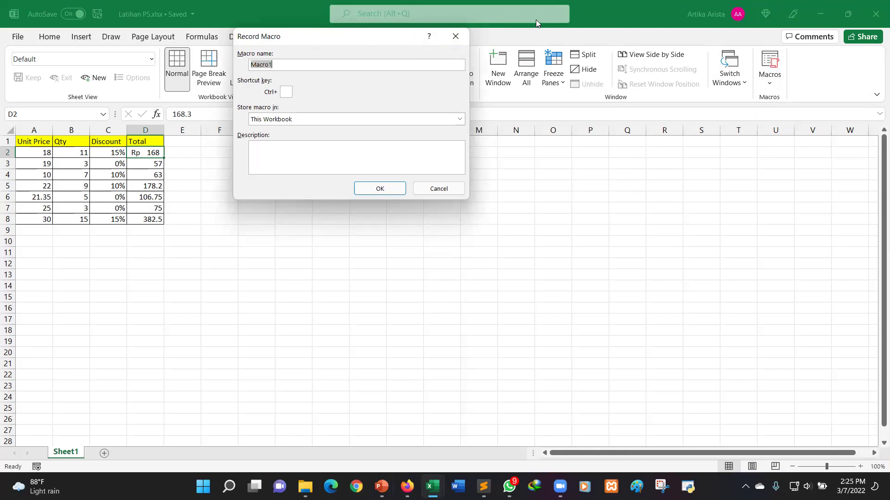
pyautogui.click(466, 38)
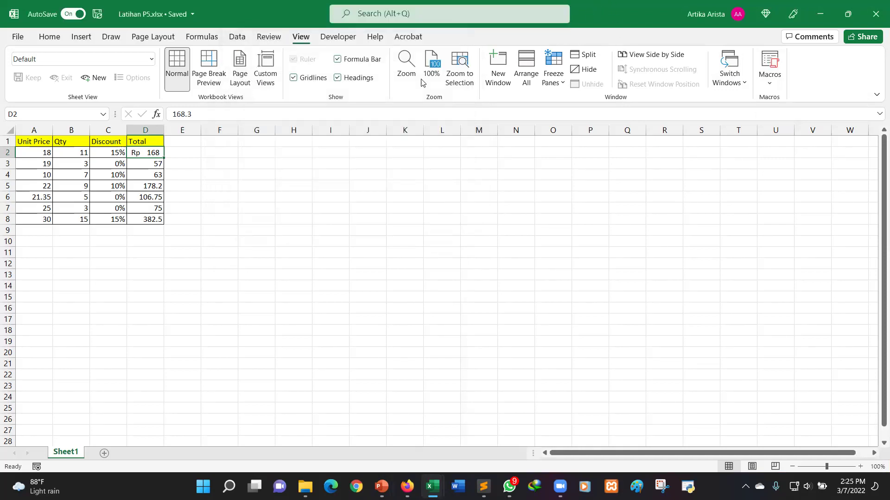
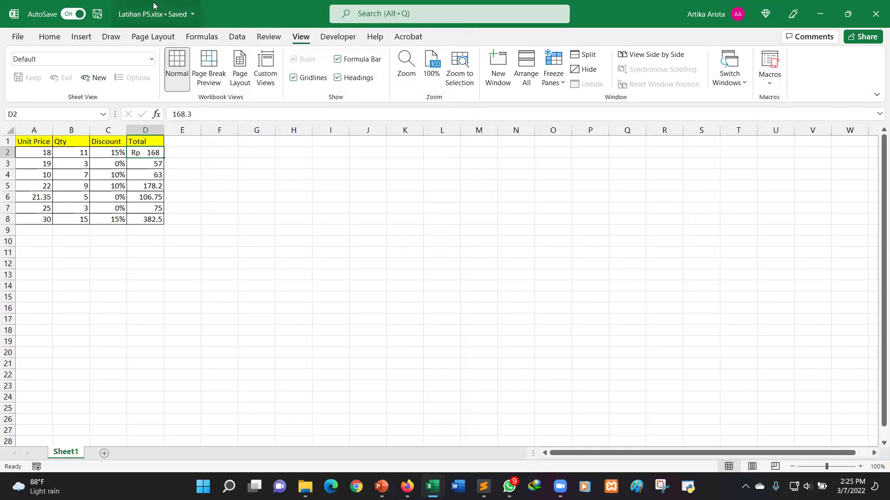
# - Set Excel's macro security to Enable VBA macros in the Trust Center and confirm
pyautogui.click(337, 39)
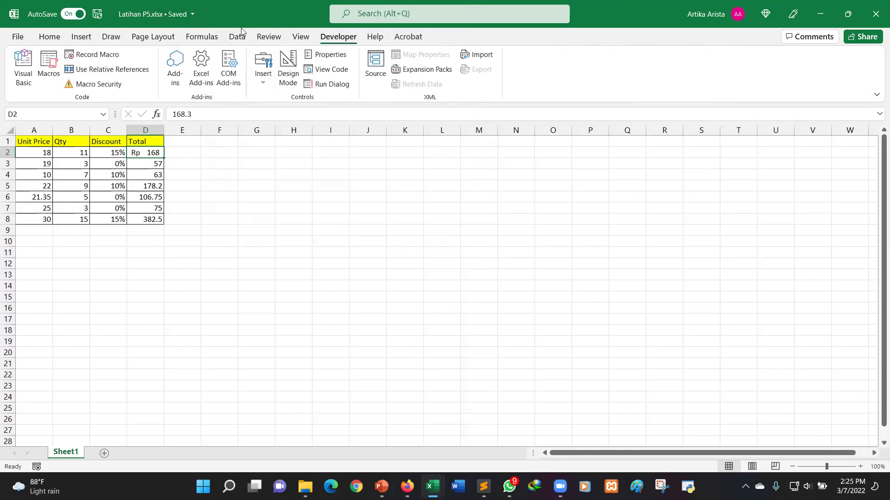
pyautogui.click(100, 85)
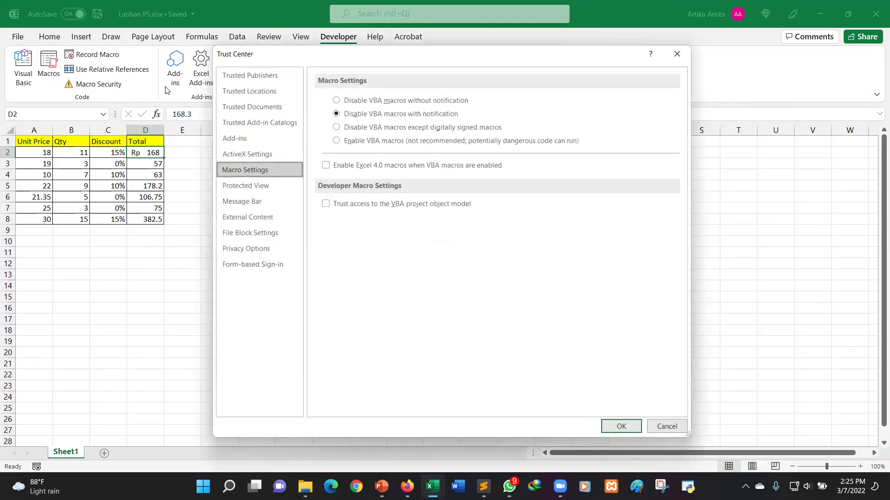
pyautogui.click(792, 99)
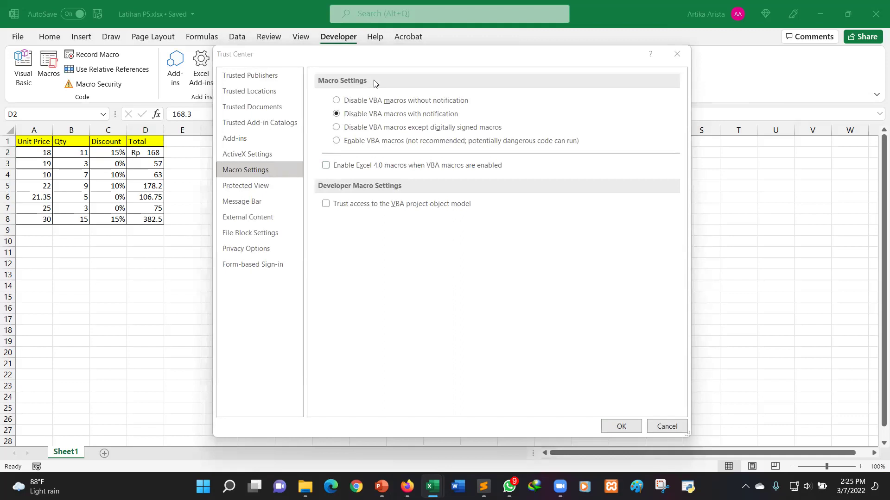
pyautogui.click(419, 140)
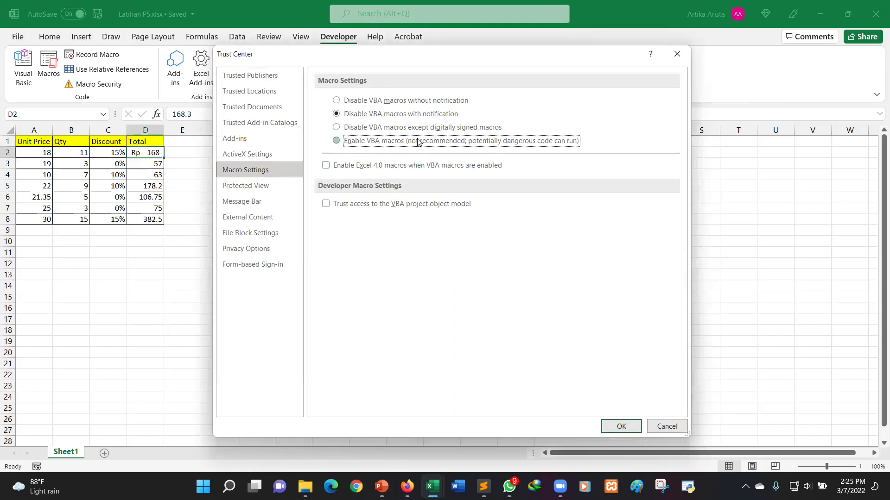
pyautogui.click(621, 427)
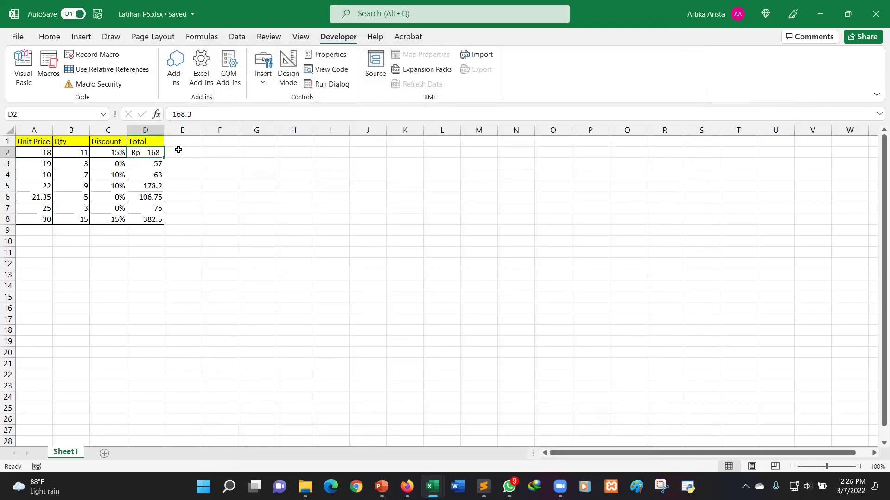
pyautogui.moveTo(482, 487)
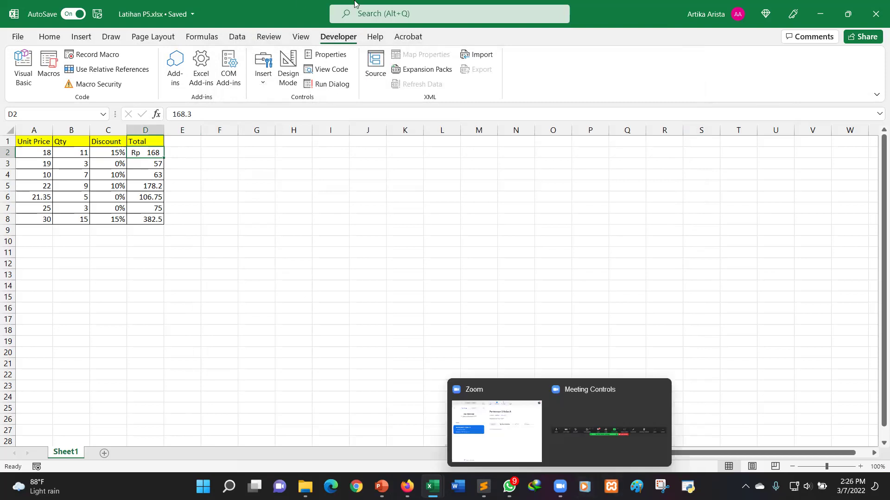
# - Place Excel beside the slides and select the Total values in column D
pyautogui.doubleClick(279, 3)
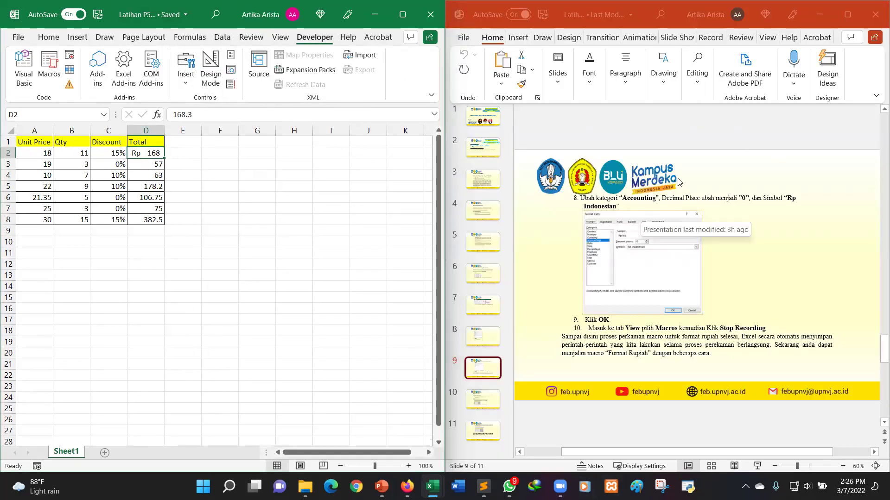
pyautogui.click(612, 22)
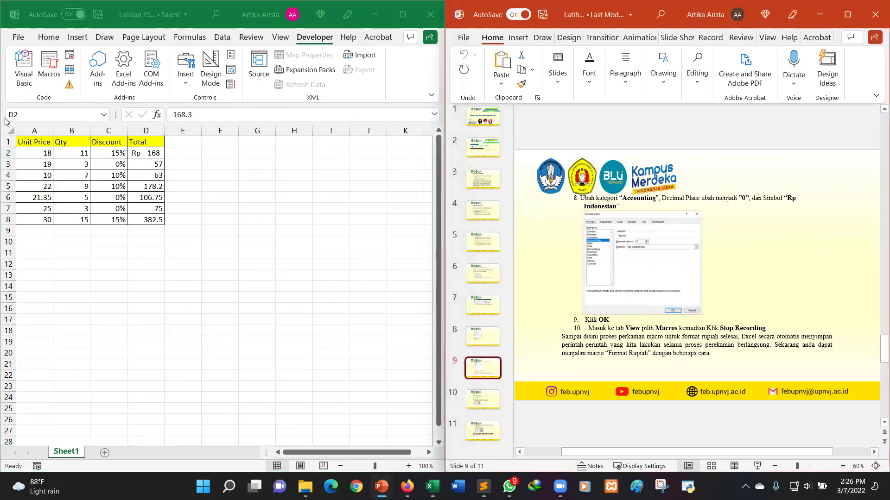
pyautogui.click(156, 155)
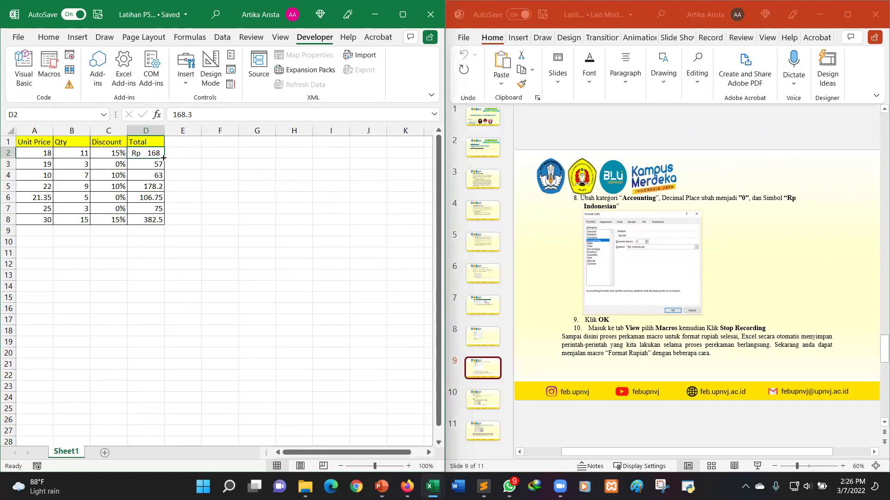
pyautogui.moveTo(163, 158); pyautogui.dragTo(164, 209)
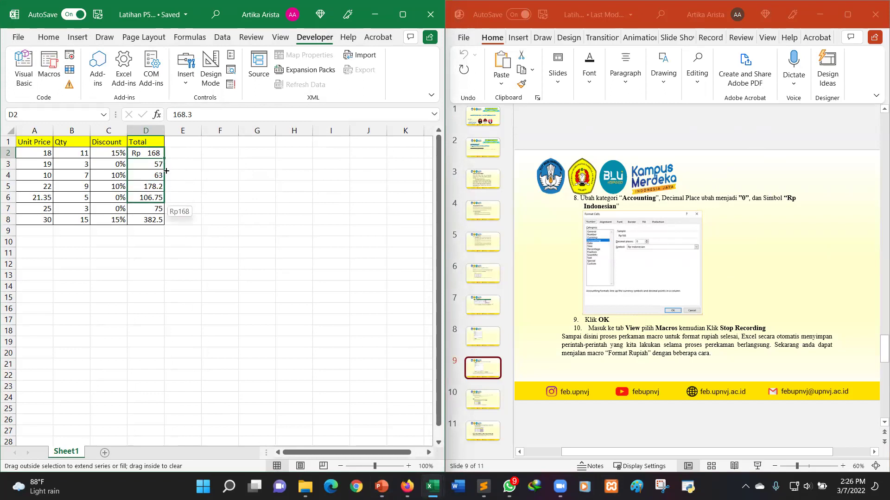
pyautogui.moveTo(166, 171); pyautogui.dragTo(163, 156)
pyautogui.click(206, 166)
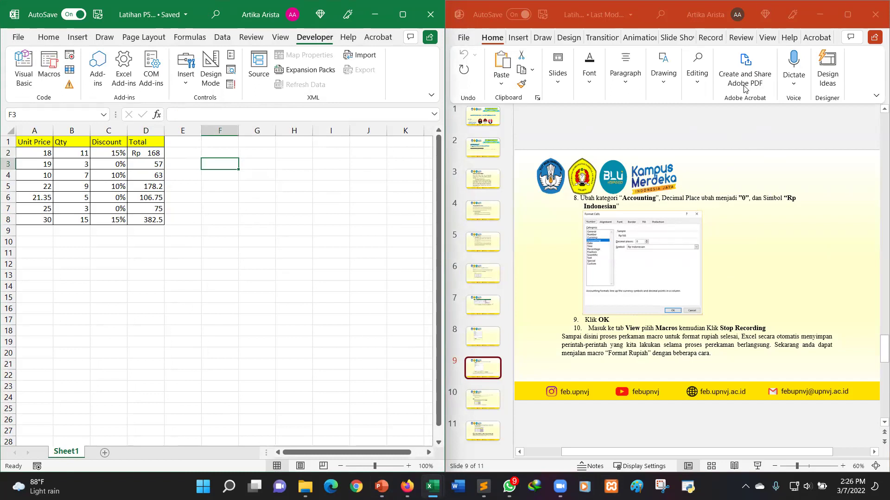
# - Display slide 7 with the macro naming steps, then return to full-screen Excel
pyautogui.click(491, 280)
pyautogui.click(491, 305)
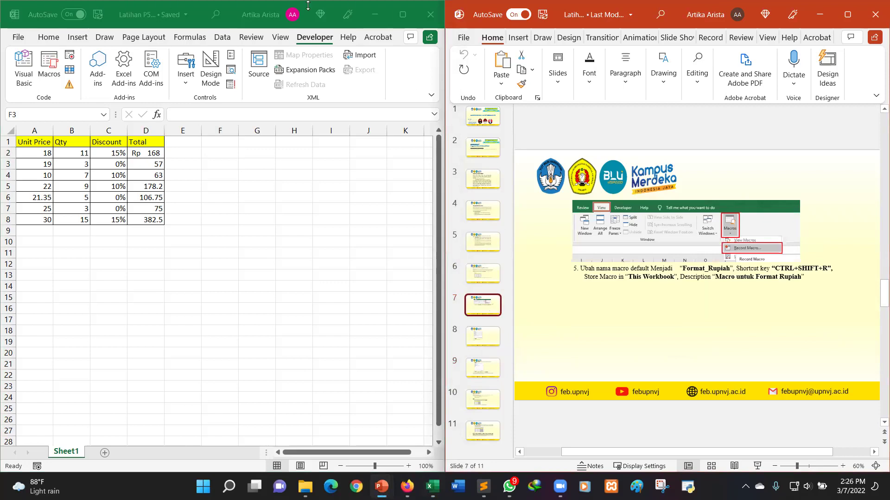
pyautogui.click(405, 13)
pyautogui.click(405, 13)
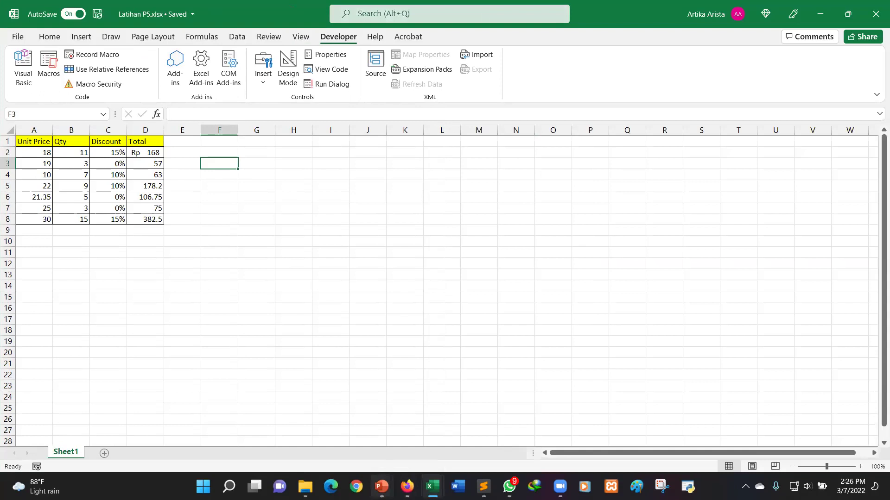
pyautogui.moveTo(380, 487)
pyautogui.click(621, 452)
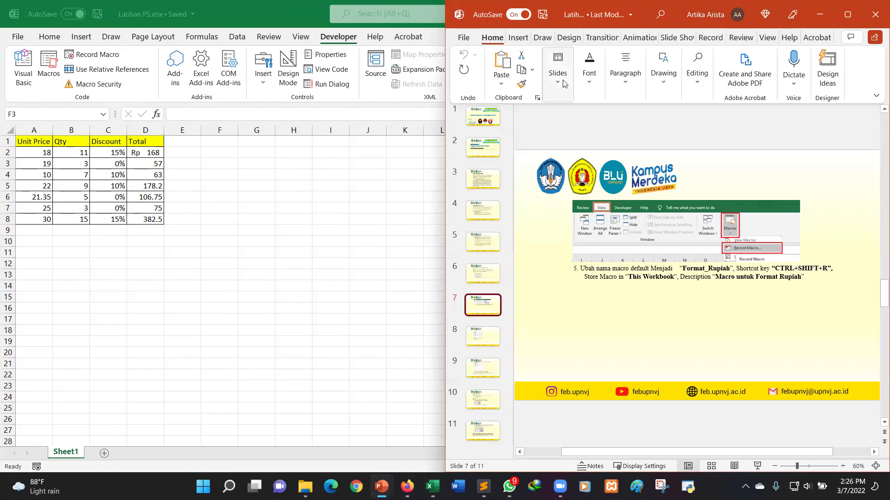
pyautogui.hotkey('alt', 'Tab')
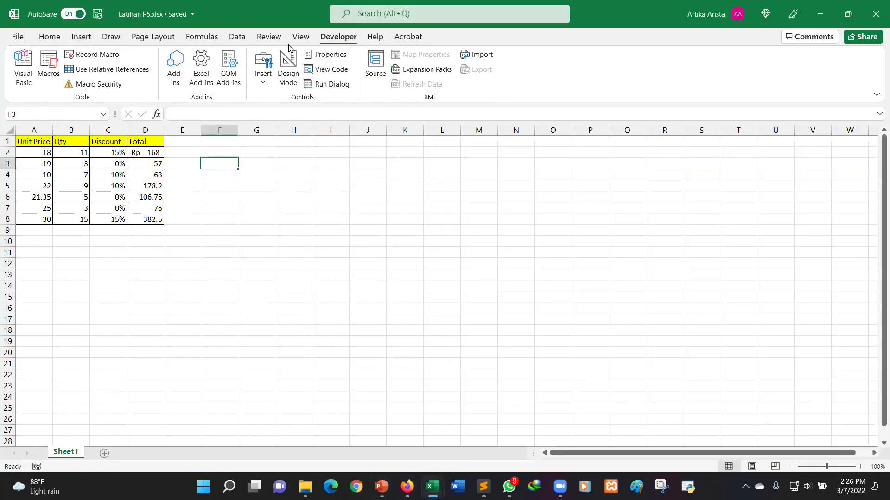
# - Run the 'Latihan P5.xlsm'!Format_Rupiah macro and check that D2 shows Rp 168
pyautogui.click(237, 39)
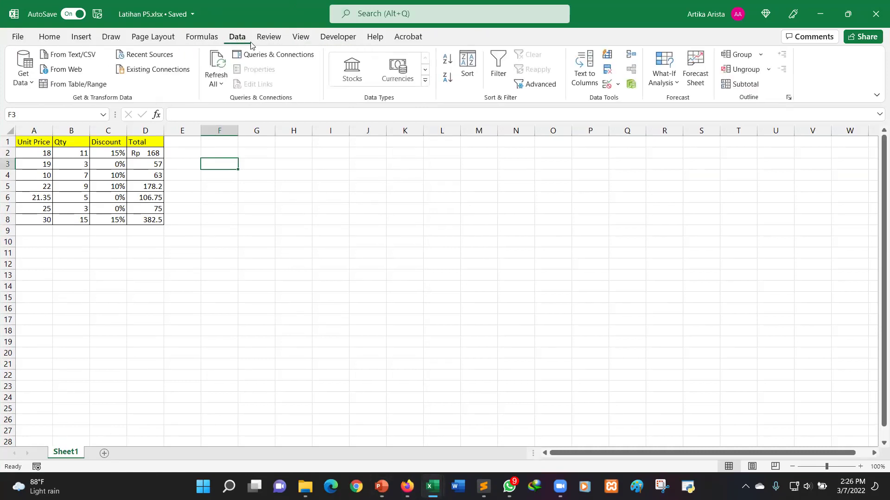
pyautogui.click(351, 36)
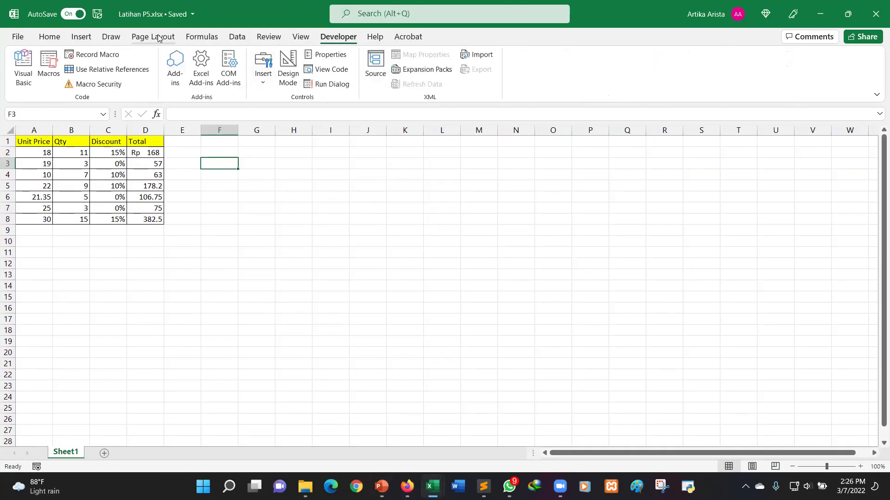
pyautogui.click(297, 36)
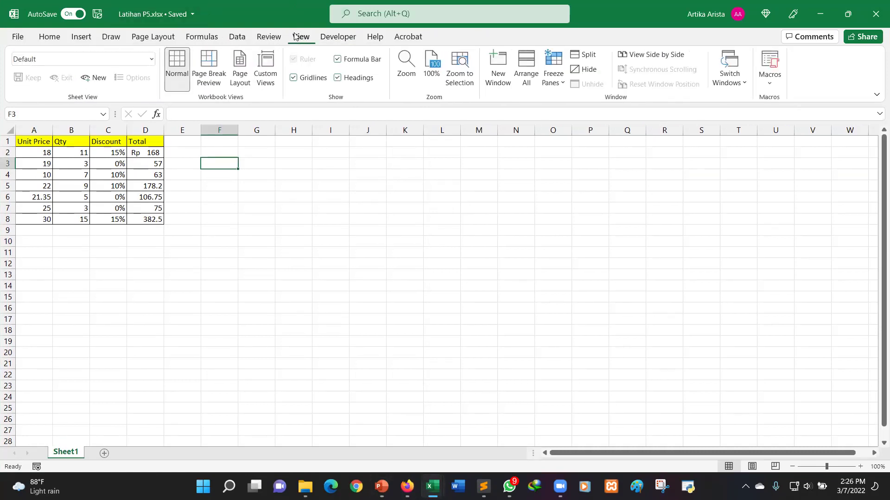
pyautogui.click(769, 75)
pyautogui.click(800, 103)
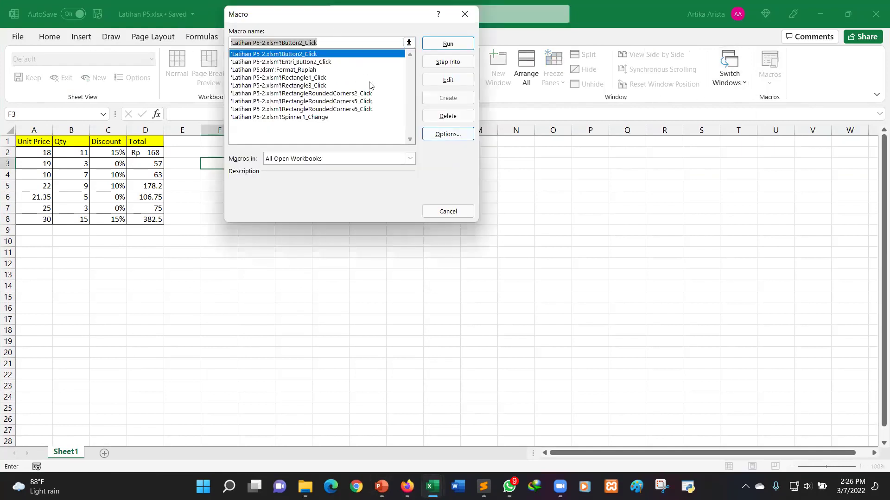
pyautogui.click(295, 70)
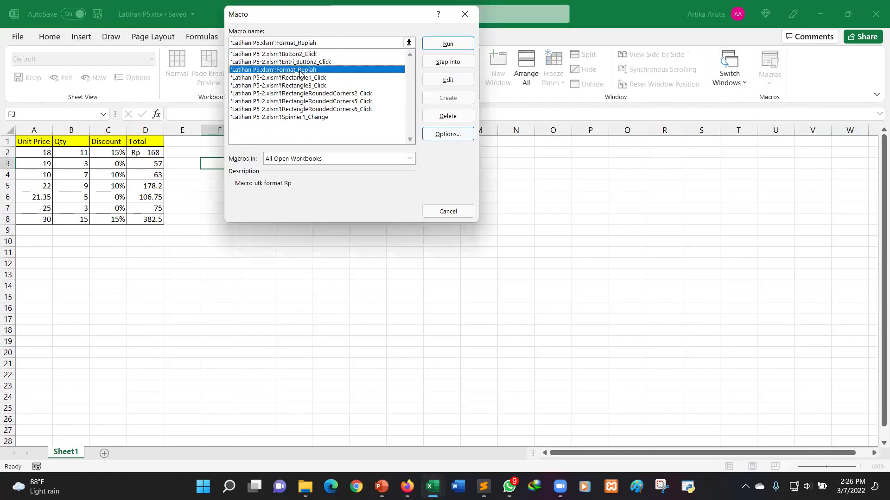
pyautogui.click(468, 45)
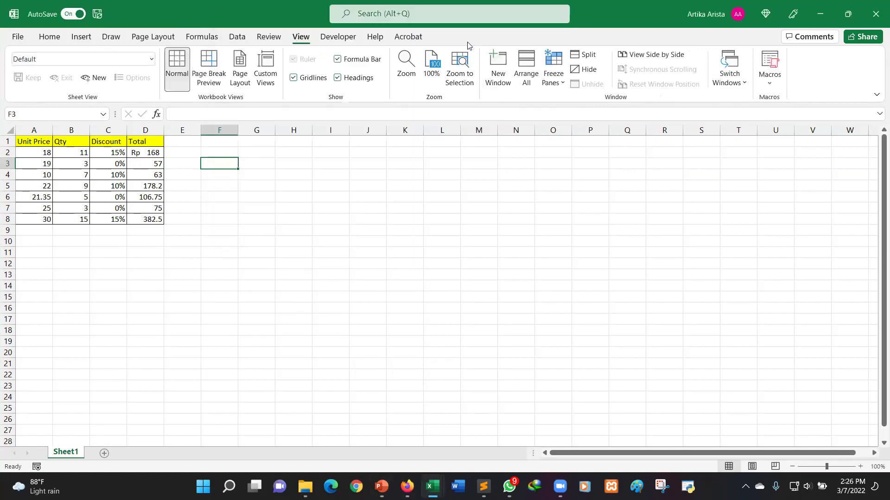
pyautogui.click(159, 151)
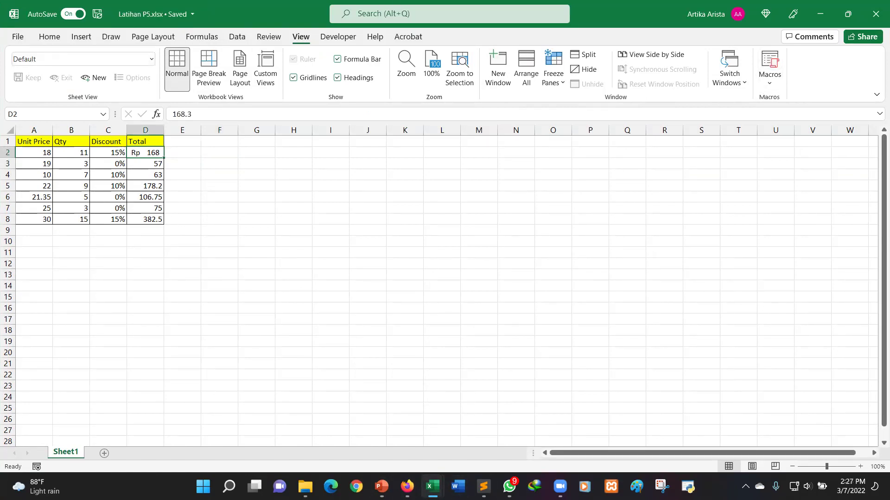
# - Review slides 8–9 on the recording settings, then minimize PowerPoint to reveal Excel
pyautogui.moveTo(381, 486)
pyautogui.click(611, 413)
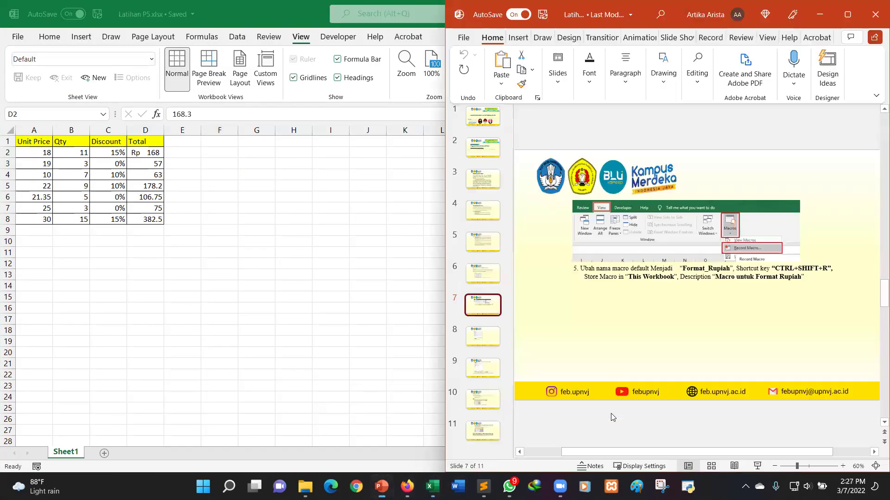
pyautogui.click(477, 337)
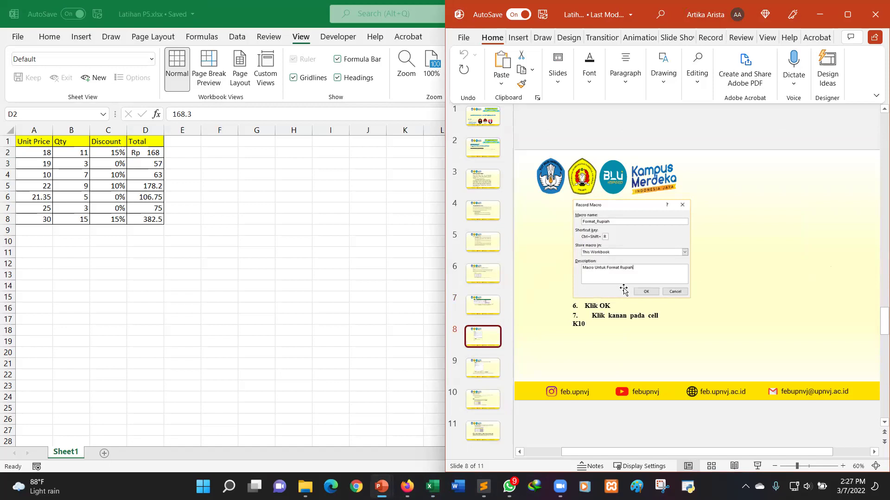
pyautogui.scroll(-1, 633, 314)
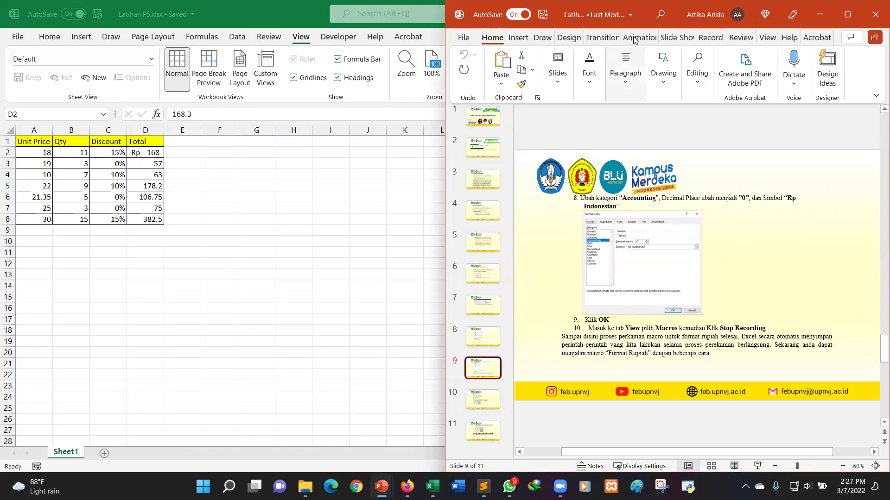
pyautogui.click(820, 15)
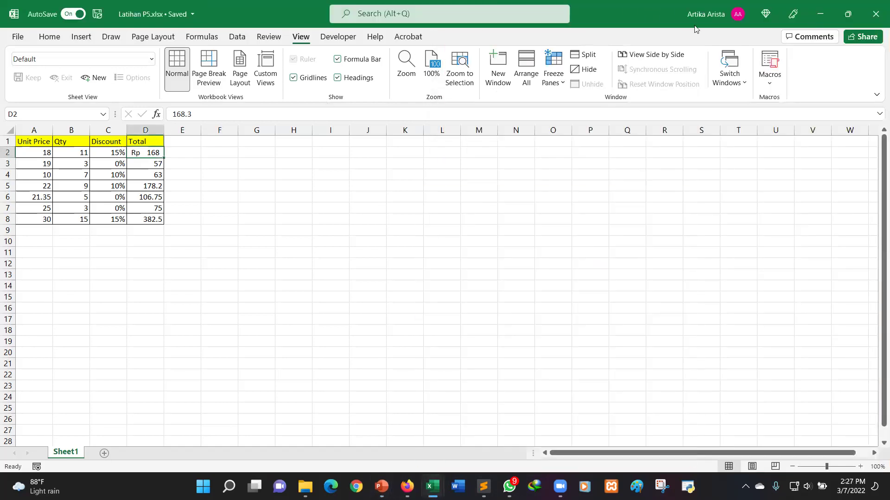
# - Open the list of existing macros from the View tab and close it
pyautogui.click(770, 86)
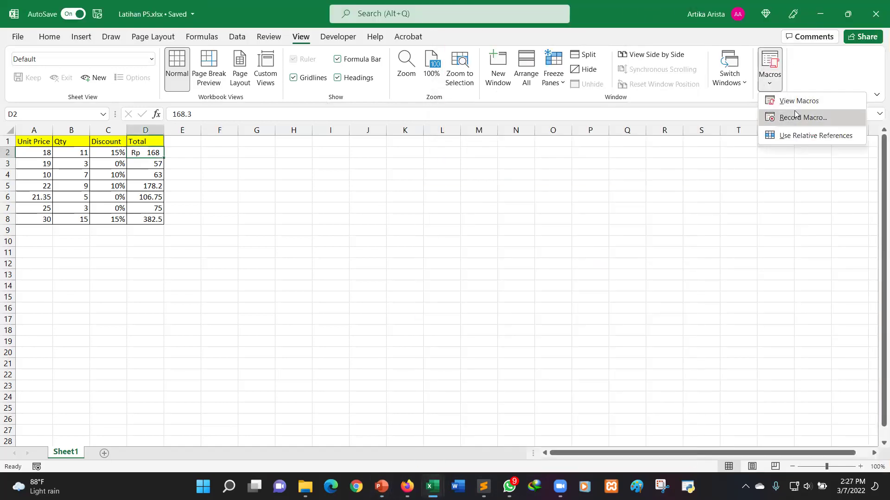
pyautogui.click(790, 101)
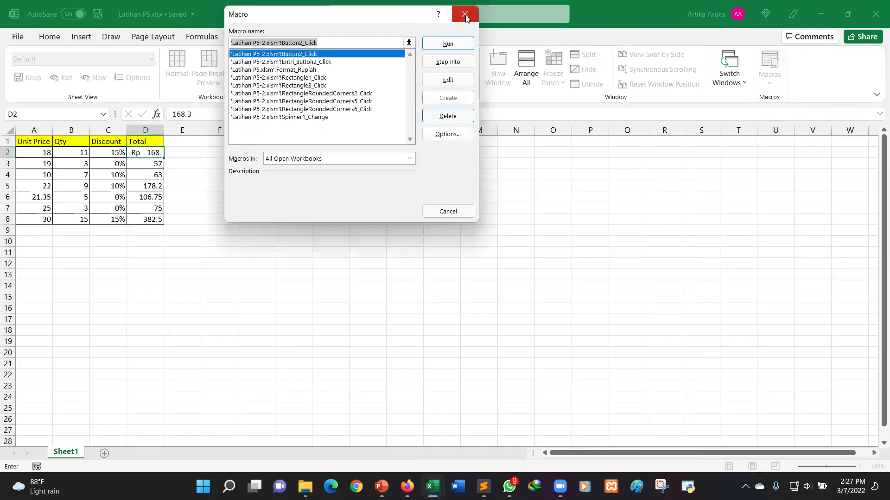
pyautogui.click(465, 14)
# - Start a new macro recording named 'Rp' on the Developer tab, then cancel it
pyautogui.click(336, 37)
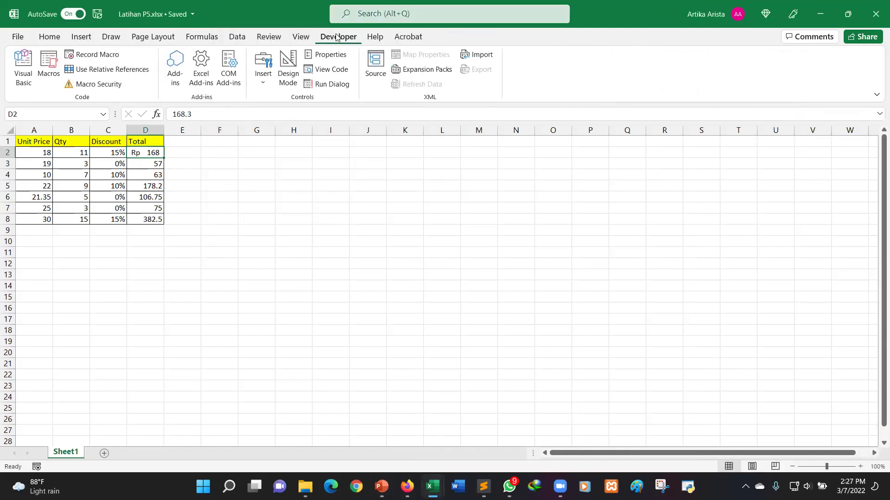
pyautogui.click(86, 57)
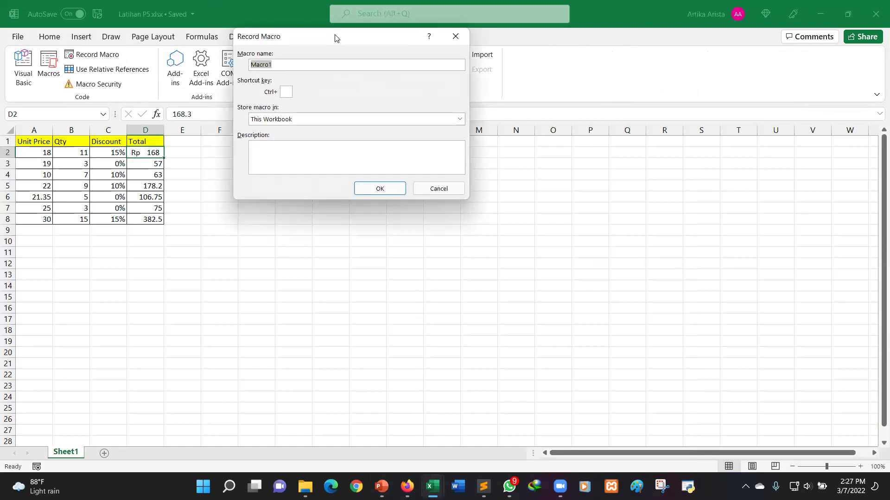
pyautogui.click(267, 175)
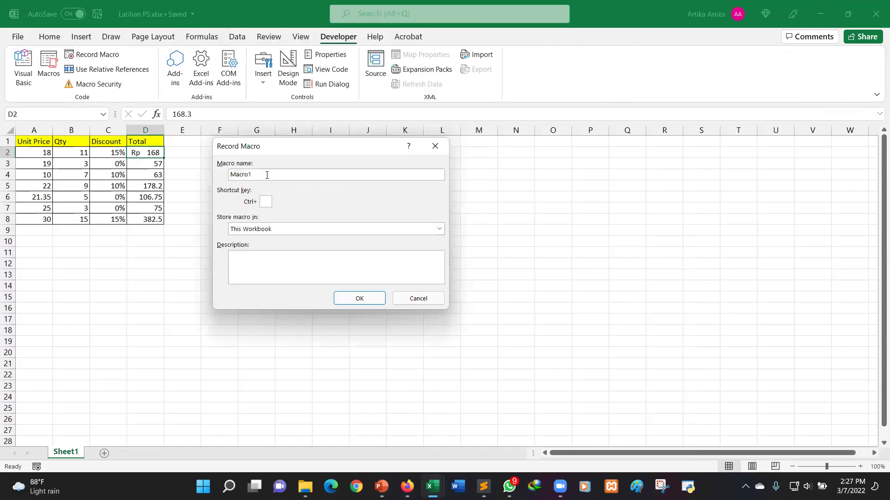
pyautogui.write('Rp')
pyautogui.click(266, 202)
pyautogui.moveTo(436, 161); pyautogui.dragTo(434, 187)
pyautogui.click(433, 172)
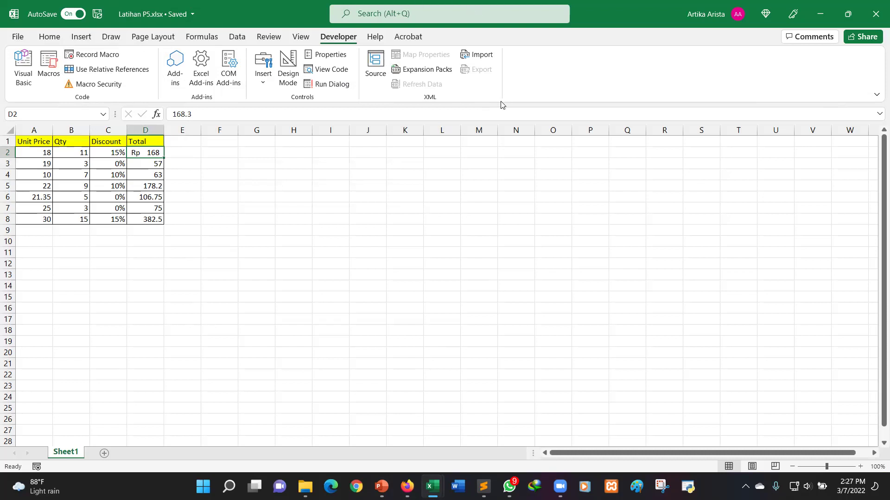
# - Switch away from the Excel window with Alt+F11
pyautogui.hotkey('alt', 'F11')
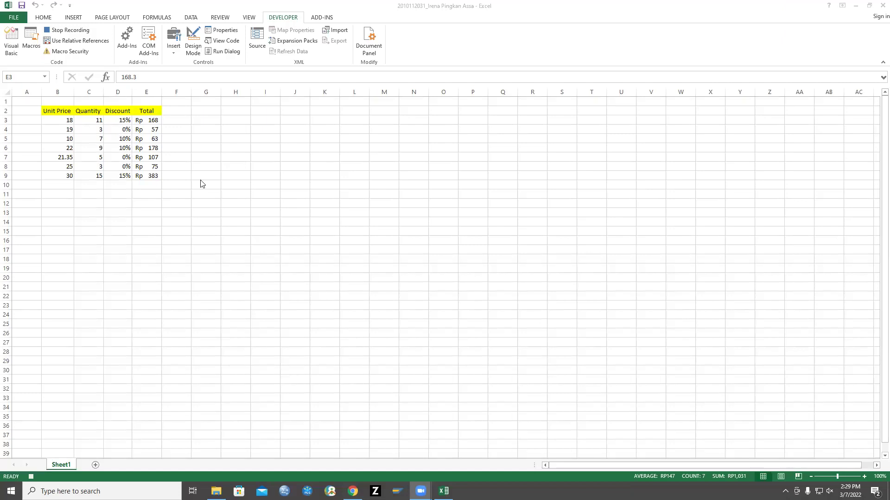
pyautogui.hotkey('ctrl', 'shift', 'Down')
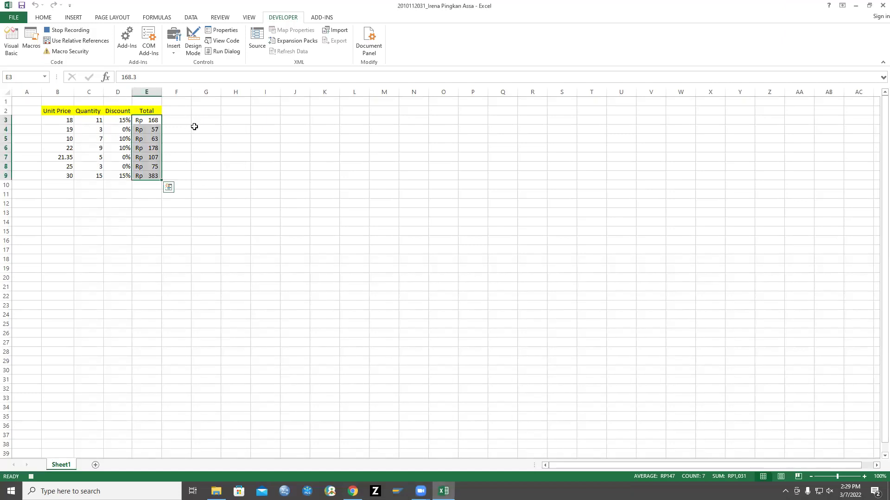
pyautogui.click(179, 120)
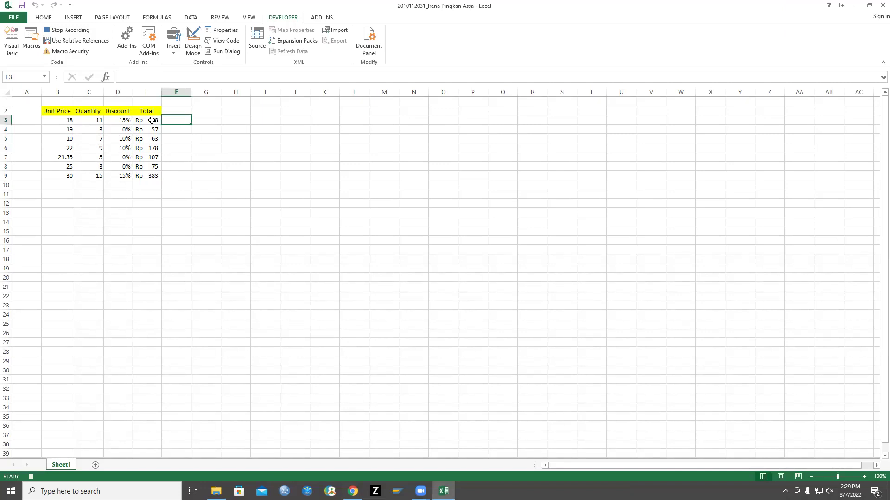
pyautogui.click(145, 225)
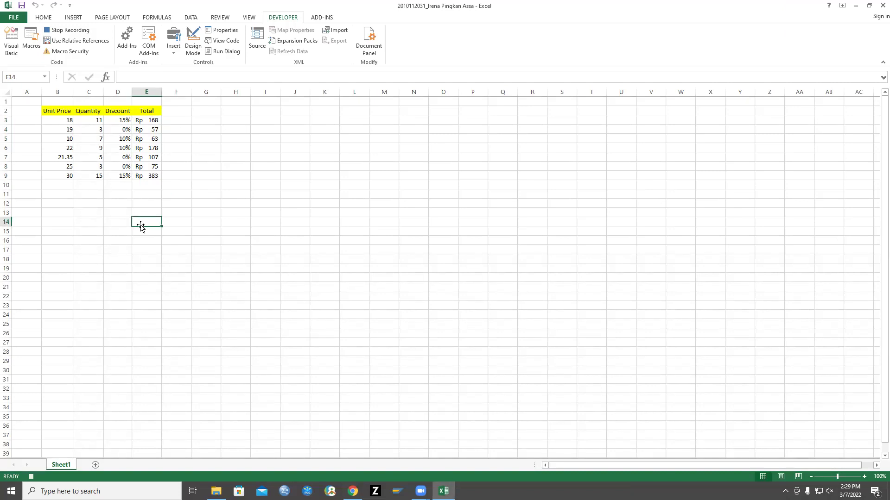
pyautogui.click(144, 121)
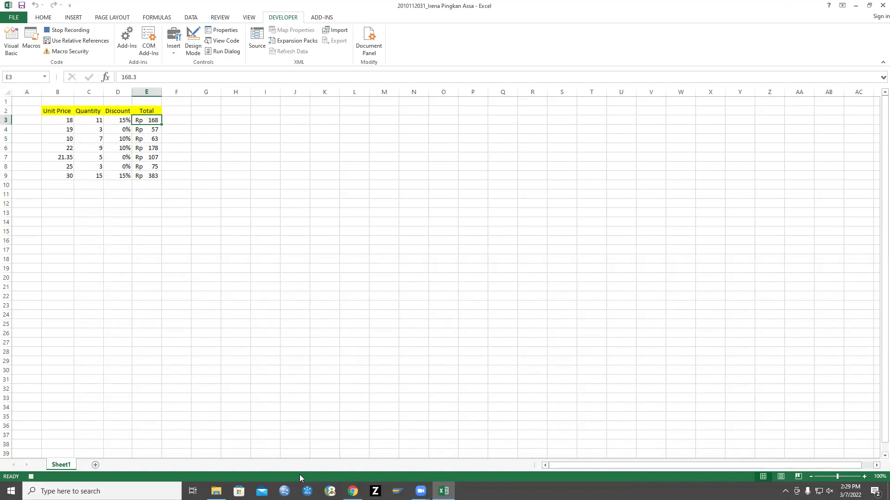
pyautogui.click(421, 491)
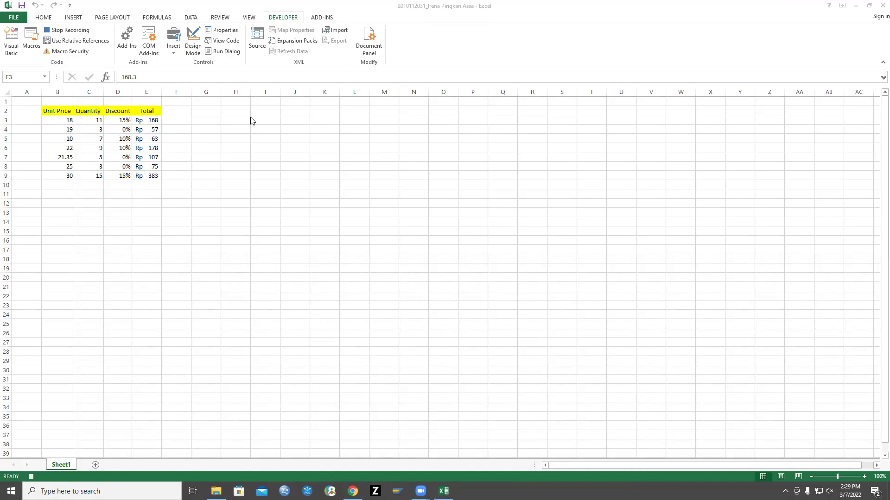
pyautogui.click(144, 122)
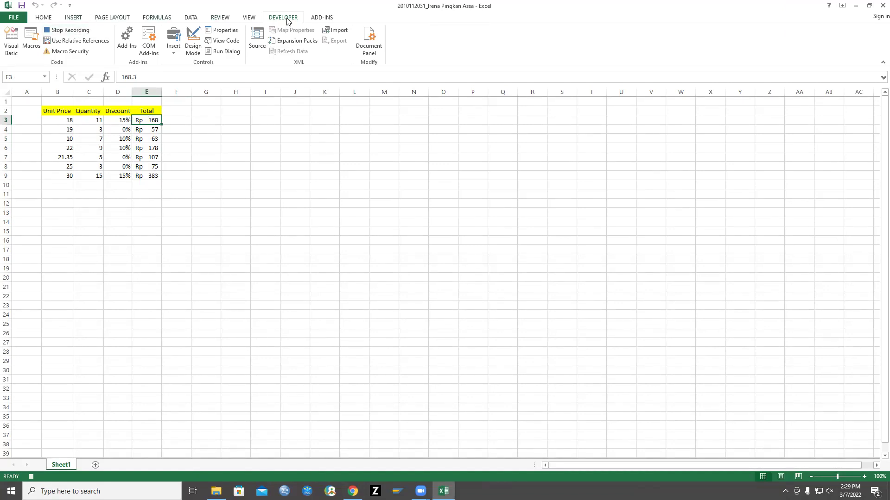
# - Stop the running macro recording and select the first Total value in E3
pyautogui.click(65, 32)
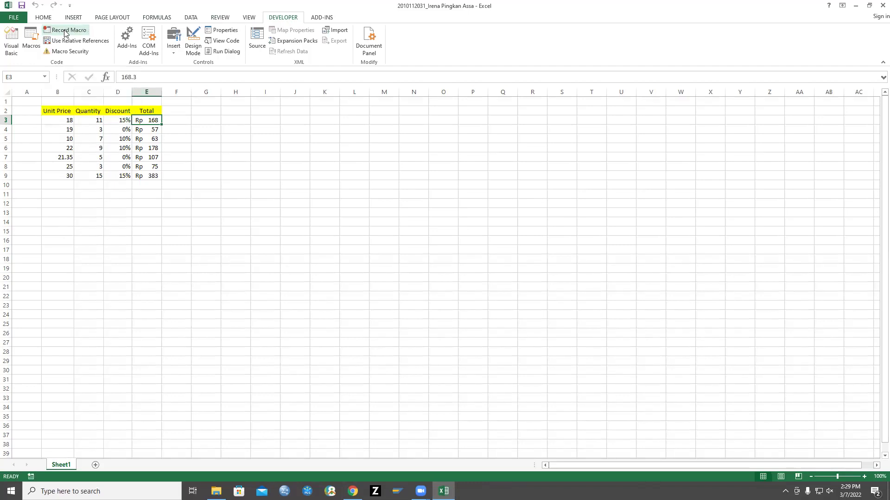
pyautogui.click(197, 149)
pyautogui.click(146, 121)
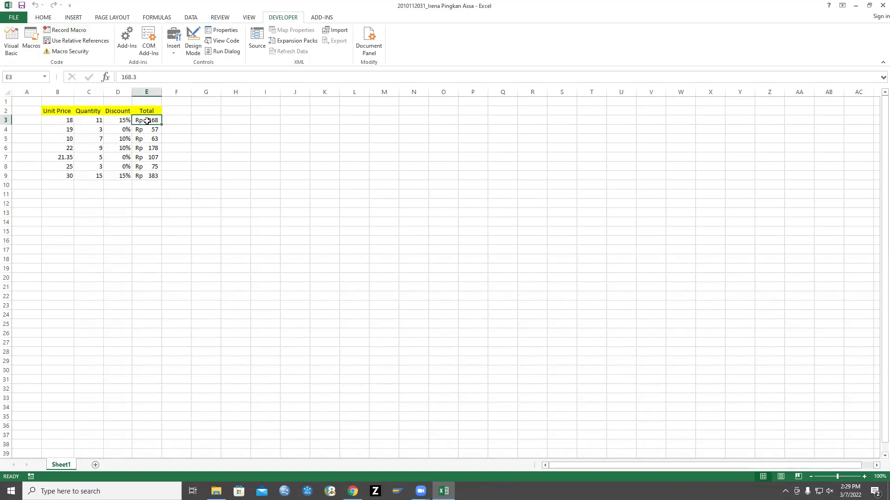
# - Set up macro Format_Rupiah with shortcut Ctrl+Shift+R and description 'Macro Untuk Format Rupiah', dismissing the conflict warning
pyautogui.click(76, 31)
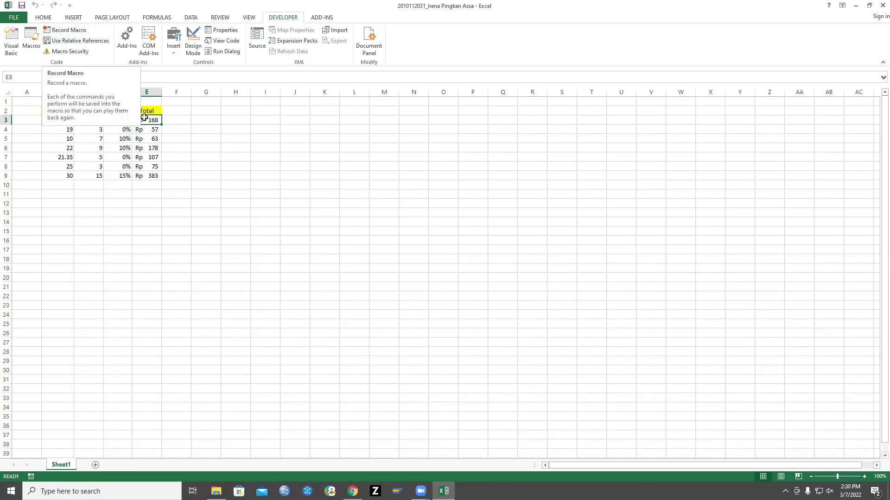
pyautogui.press('Escape')
pyautogui.click(76, 31)
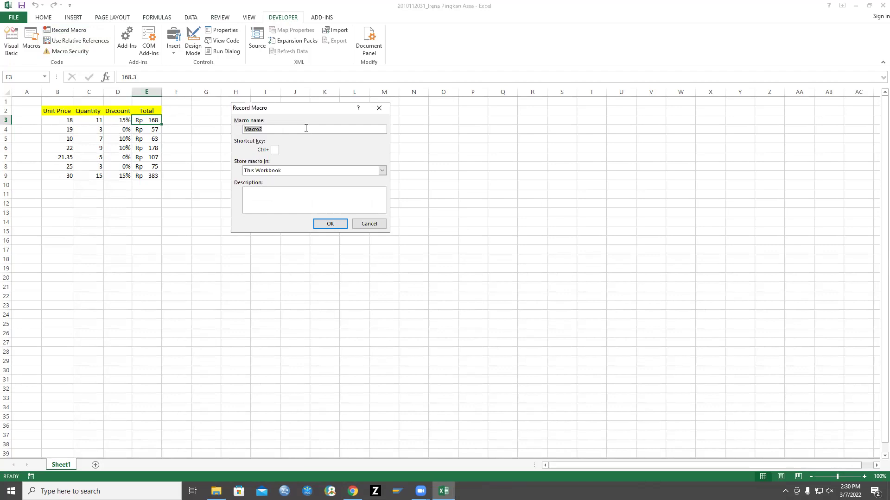
pyautogui.write('Format_Ru')
pyautogui.write('piah')
pyautogui.write('R')
pyautogui.click(271, 195)
pyautogui.write('M')
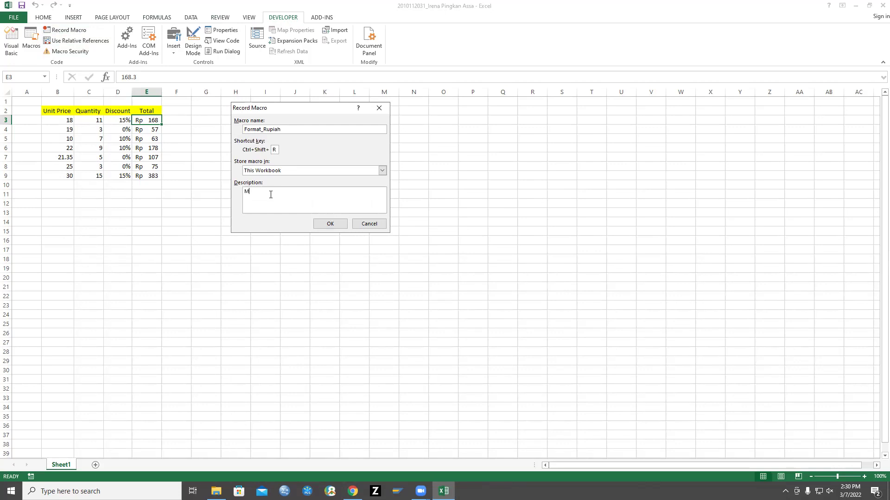
pyautogui.write('acro Untuk Format Rupiah')
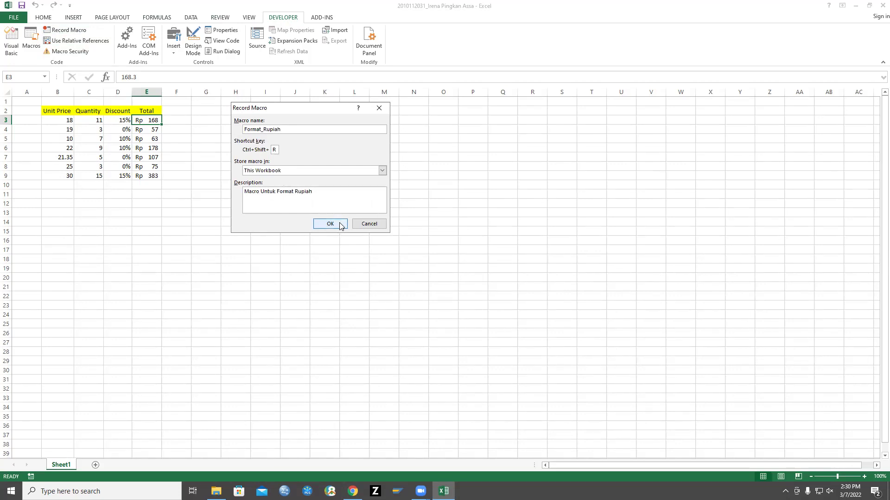
pyautogui.click(340, 224)
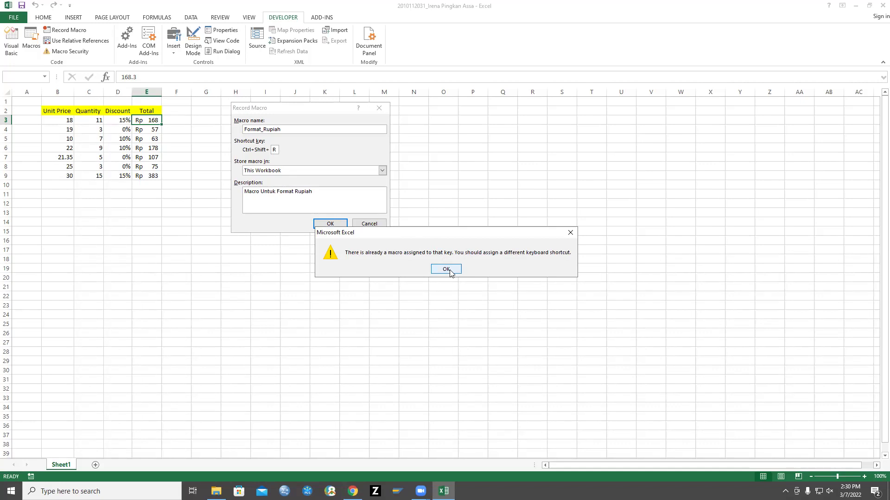
pyautogui.click(448, 271)
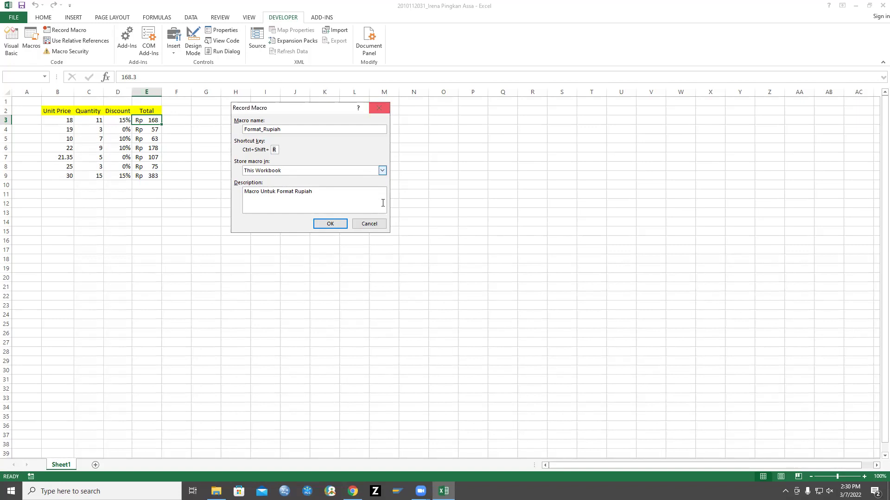
# - Cancel the macro setup and delete the saved Format_Rupiah macro
pyautogui.click(369, 224)
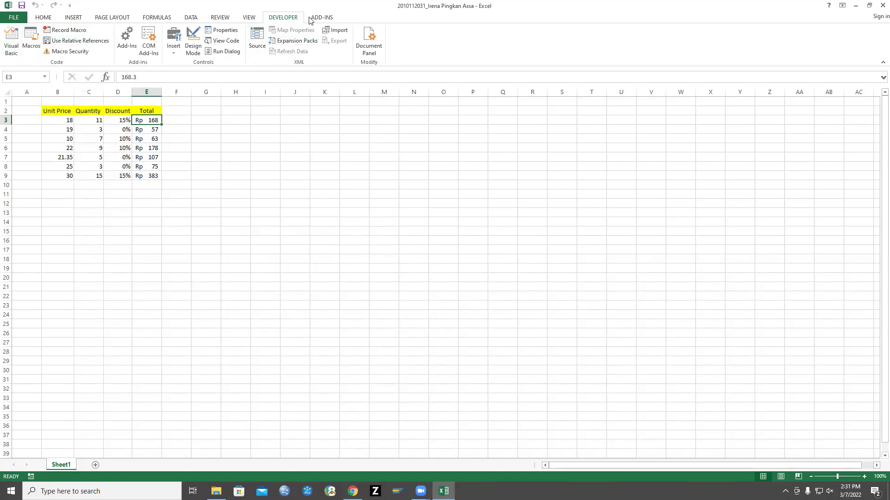
pyautogui.click(253, 19)
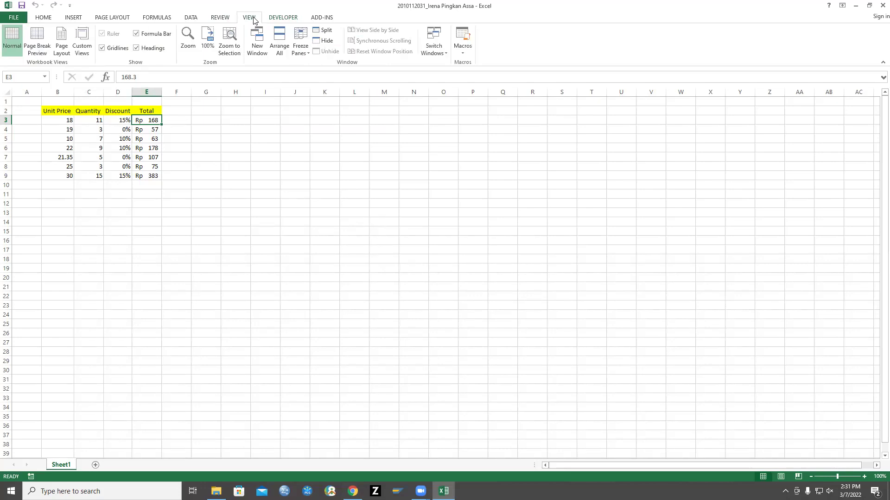
pyautogui.click(459, 35)
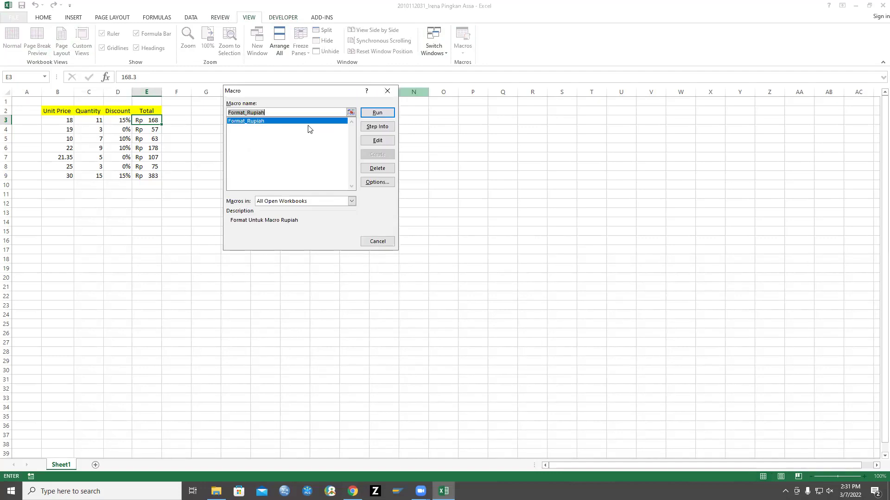
pyautogui.click(291, 116)
pyautogui.click(369, 170)
pyautogui.click(424, 268)
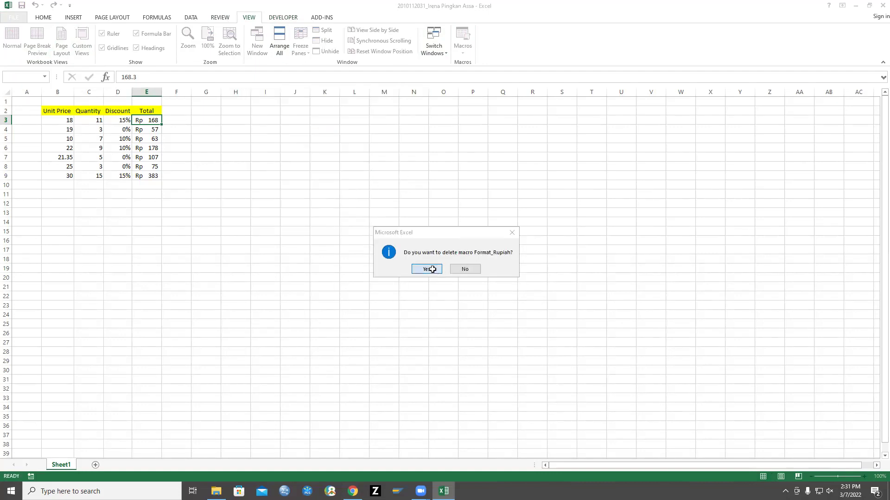
# - Reset the Total values E3:E9 to General number format
pyautogui.click(242, 166)
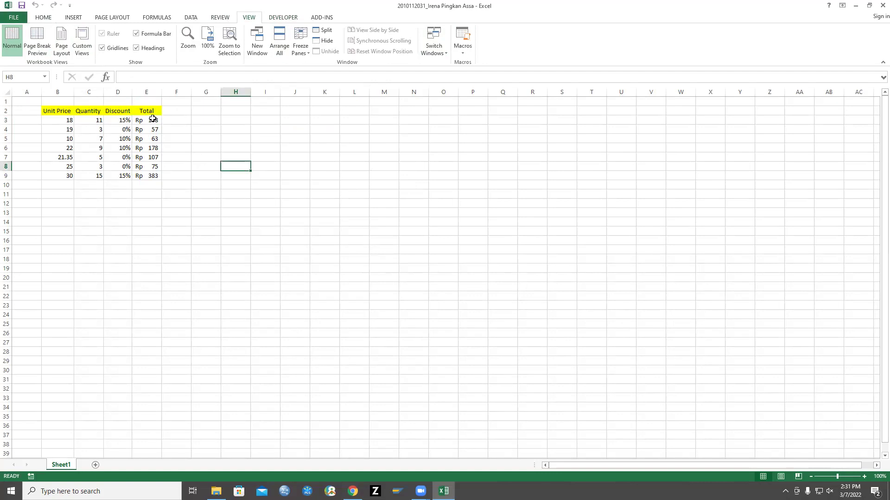
pyautogui.moveTo(152, 119); pyautogui.dragTo(153, 175)
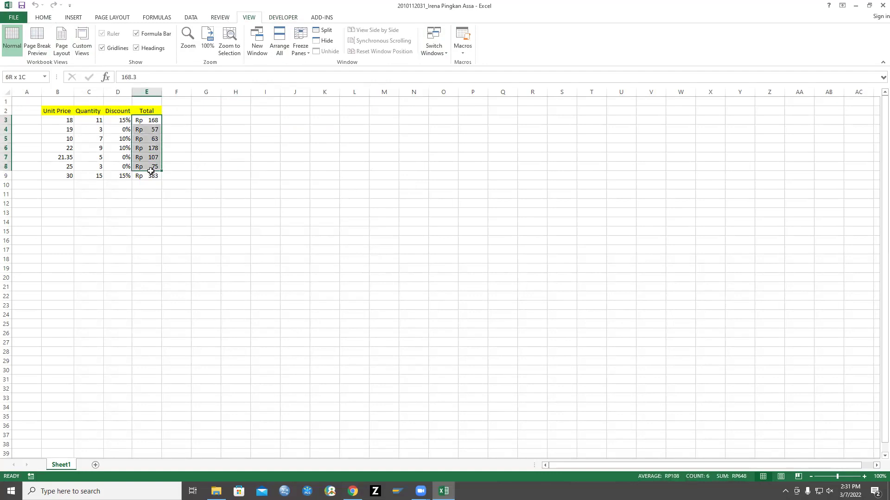
pyautogui.click(43, 18)
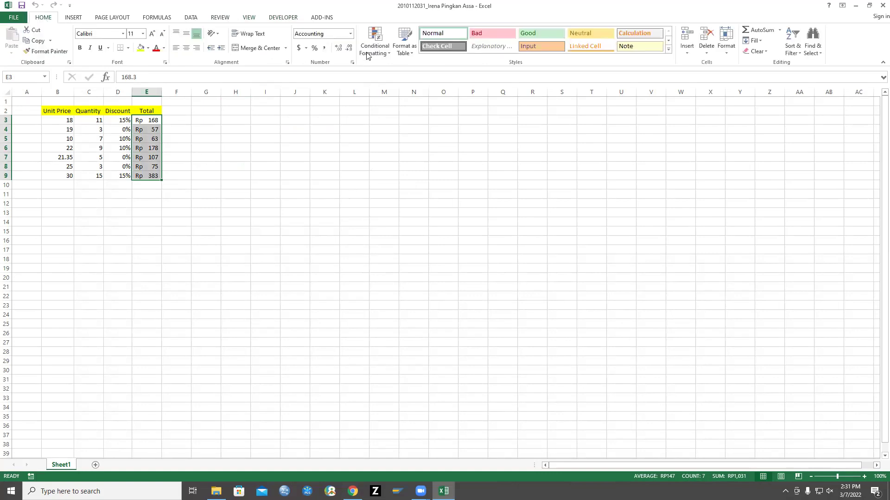
pyautogui.click(350, 33)
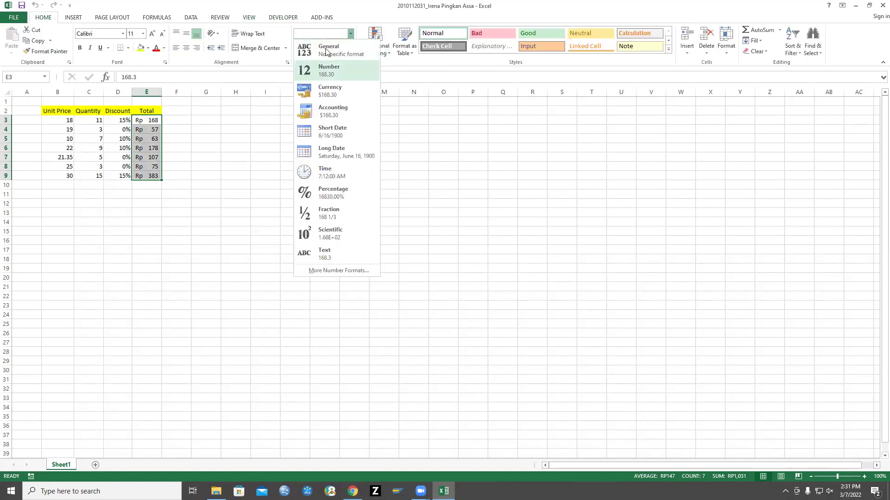
pyautogui.click(327, 50)
pyautogui.click(232, 147)
pyautogui.click(149, 121)
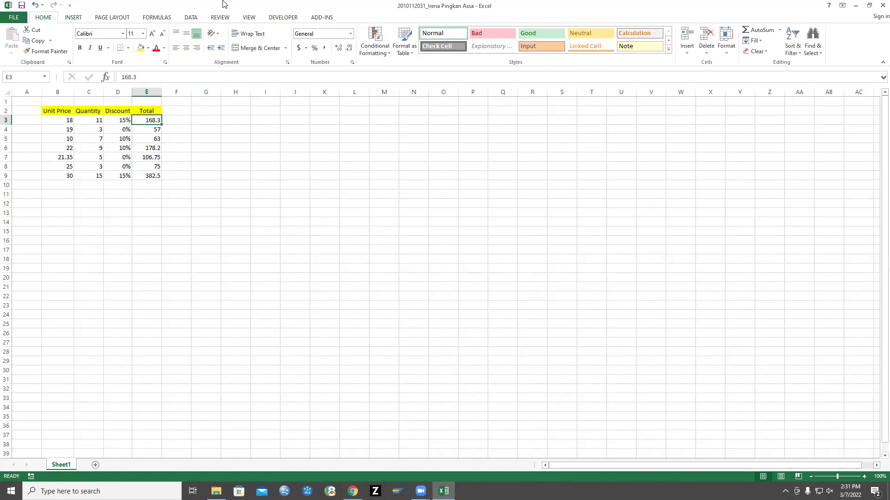
pyautogui.click(289, 20)
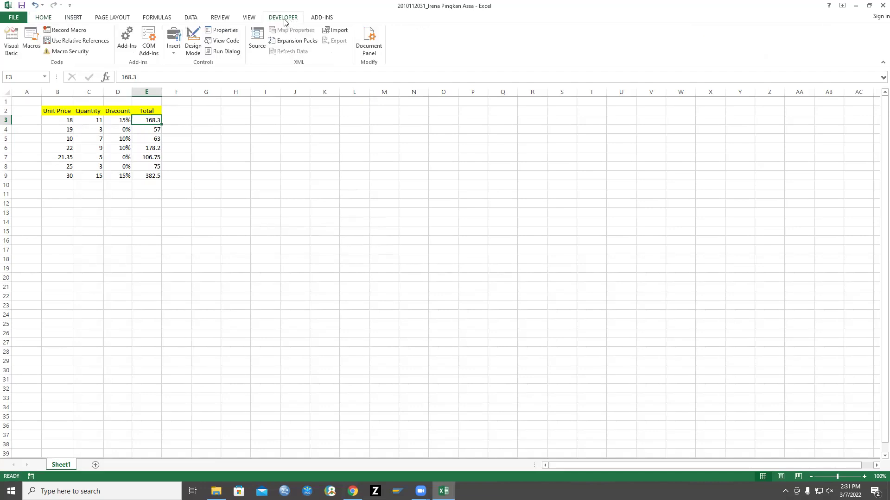
# - Start recording Format_Rupiah with shortcut Ctrl+Shift+R and description 'Macro Untuk Format Rupiah'
pyautogui.click(69, 30)
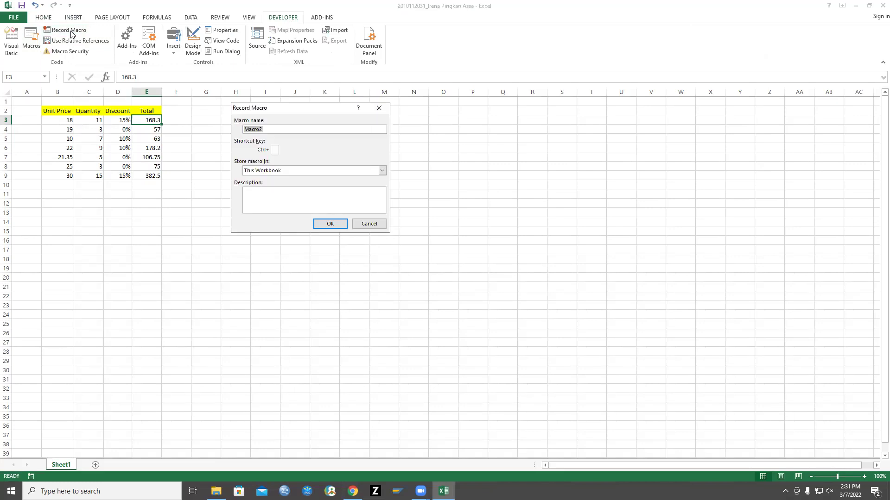
pyautogui.write('Format')
pyautogui.write('_Ru')
pyautogui.write('pia')
pyautogui.write('h')
pyautogui.write('R')
pyautogui.click(275, 197)
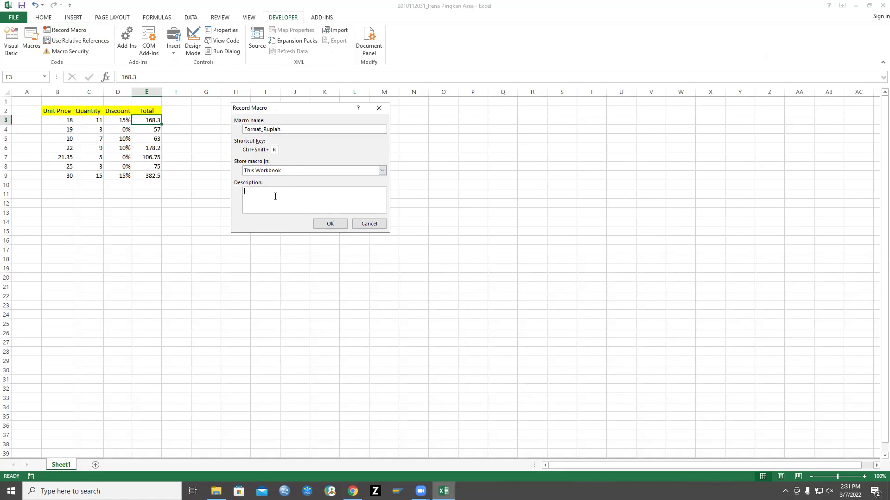
pyautogui.write('Macro Untuk Format R')
pyautogui.write('upiah')
pyautogui.click(330, 224)
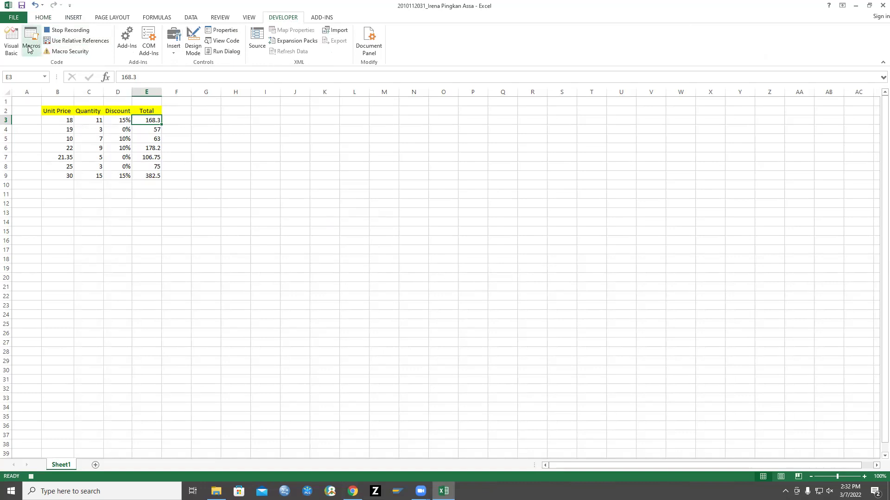
# - Format E3 as Accounting with 0 decimal places and the Rp Indonesian symbol, then select E3:E9
pyautogui.rightClick(147, 121)
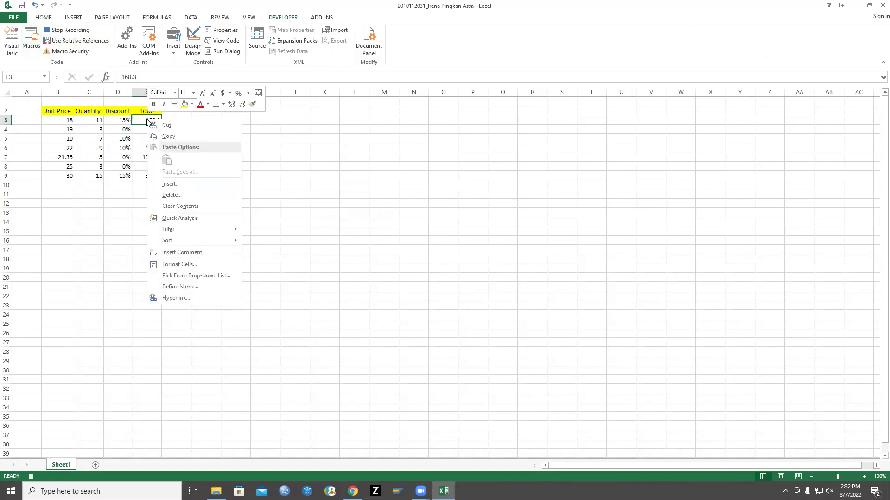
pyautogui.click(180, 264)
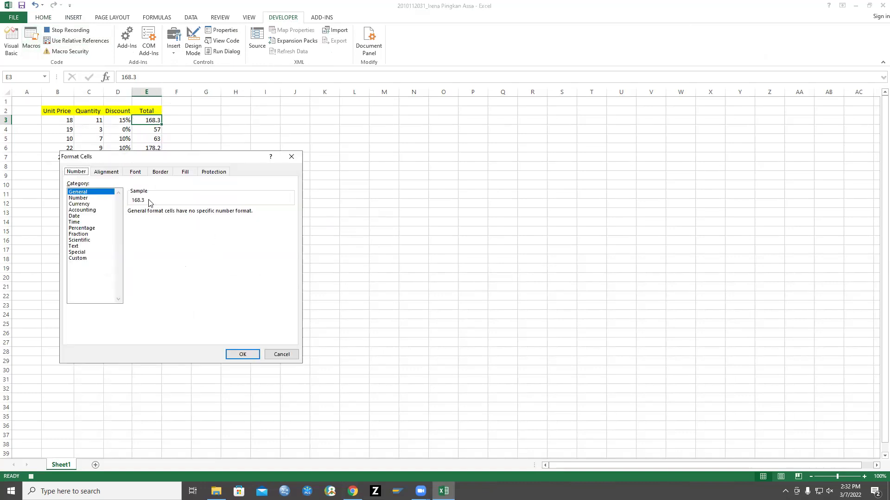
pyautogui.click(80, 211)
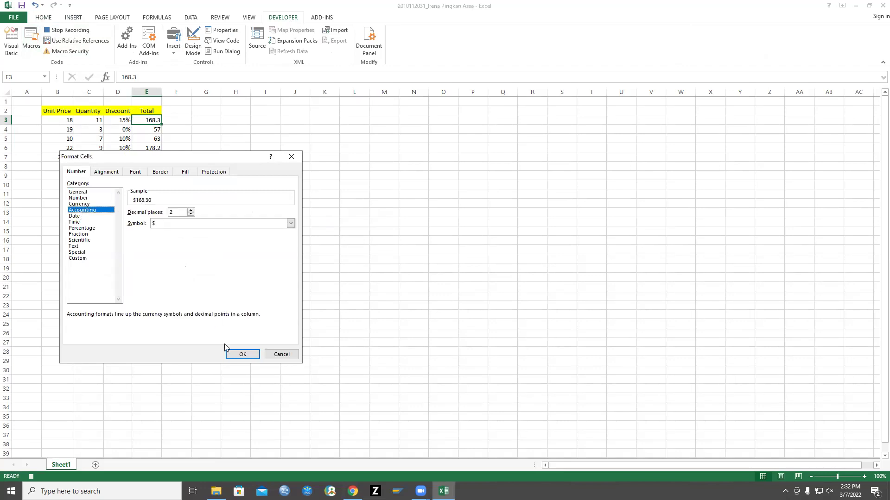
pyautogui.doubleClick(191, 214)
pyautogui.click(291, 224)
pyautogui.scroll(-3, 223, 258)
pyautogui.scroll(-3, 222, 258)
pyautogui.scroll(-3, 217, 258)
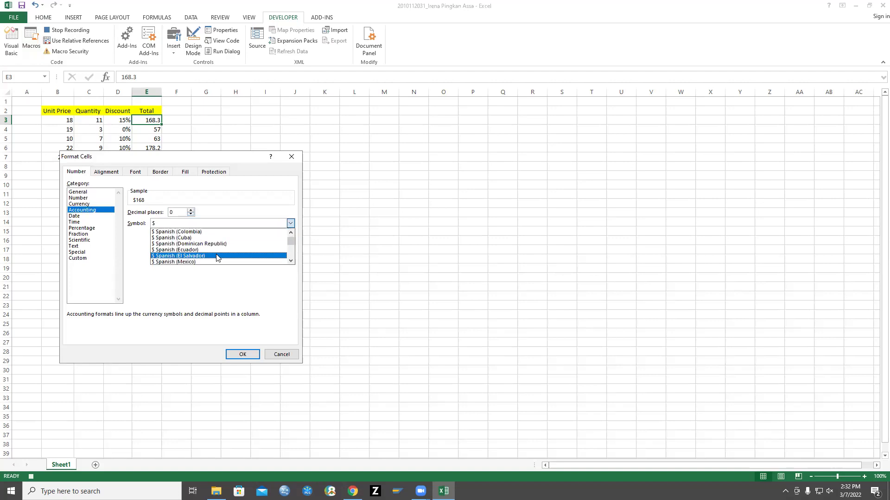
pyautogui.scroll(-3, 217, 258)
pyautogui.scroll(-3, 204, 261)
pyautogui.scroll(-5, 178, 249)
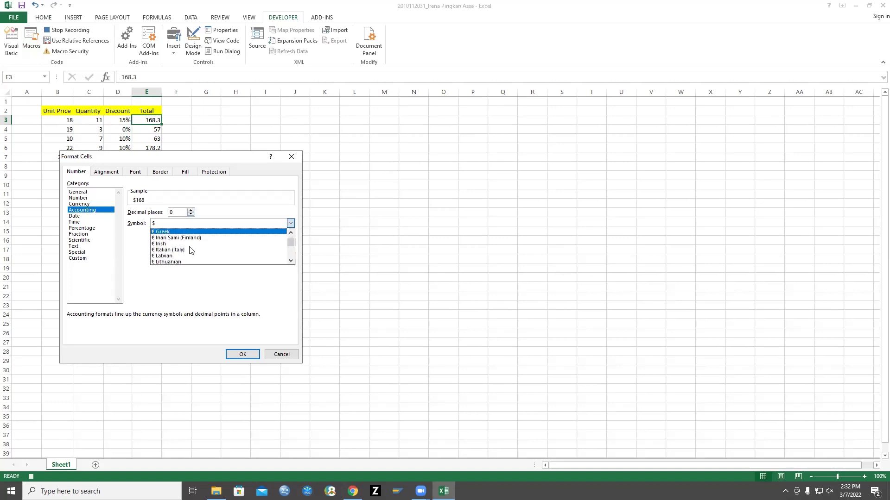
pyautogui.scroll(-5, 179, 249)
pyautogui.scroll(-5, 231, 249)
pyautogui.scroll(-3, 232, 248)
pyautogui.scroll(-3, 238, 242)
pyautogui.scroll(-3, 230, 250)
pyautogui.scroll(-3, 224, 244)
pyautogui.scroll(-3, 207, 239)
pyautogui.scroll(-3, 205, 246)
pyautogui.scroll(-3, 204, 253)
pyautogui.scroll(-3, 202, 255)
pyautogui.scroll(-3, 203, 254)
pyautogui.scroll(-3, 201, 254)
pyautogui.scroll(-3, 195, 254)
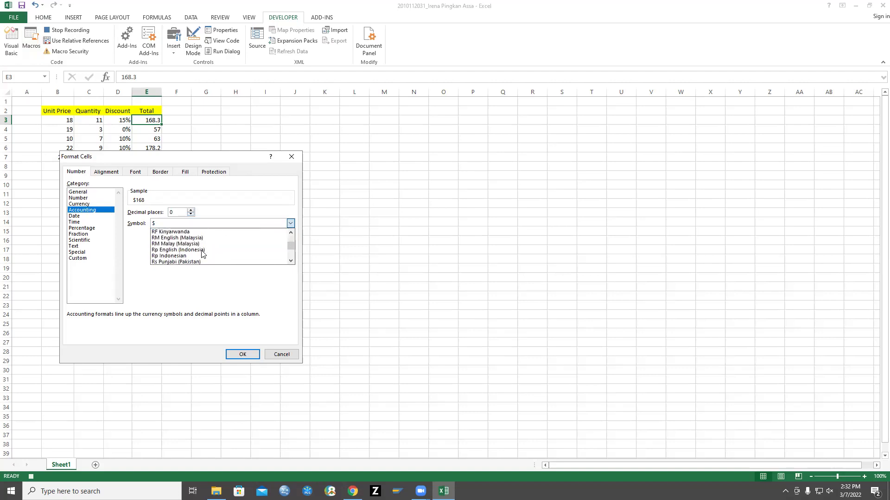
pyautogui.click(169, 255)
pyautogui.click(241, 355)
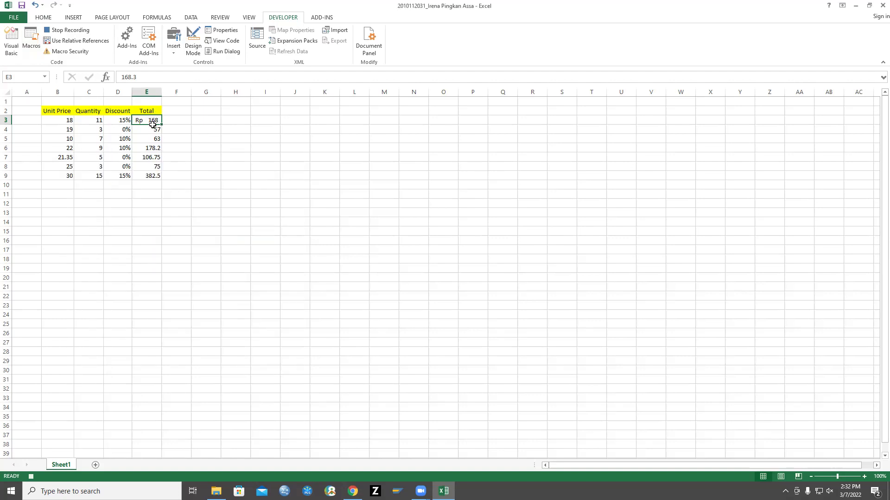
pyautogui.moveTo(150, 120); pyautogui.dragTo(152, 174)
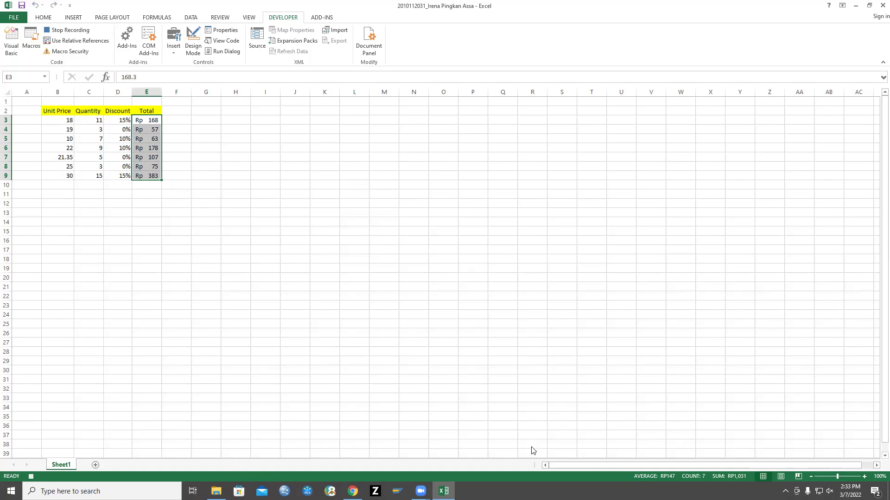
pyautogui.click(421, 491)
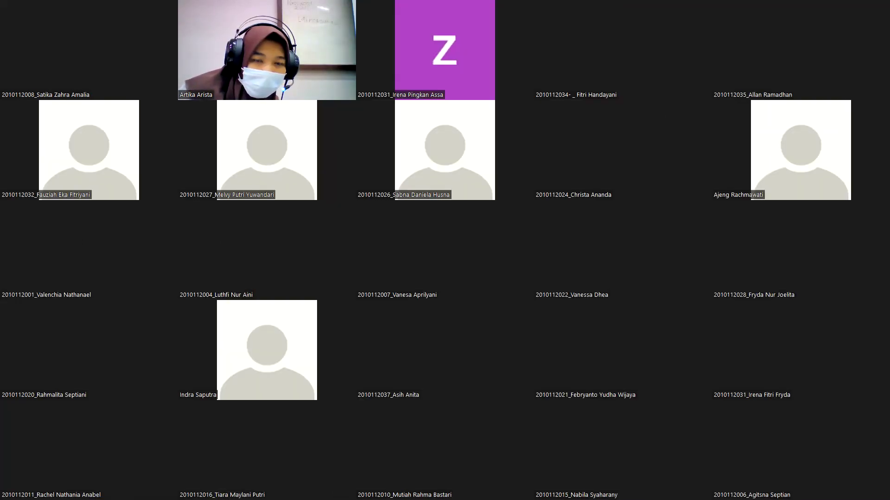
# - Show the next page of the Zoom meeting's participant gallery
pyautogui.press('pagedown')
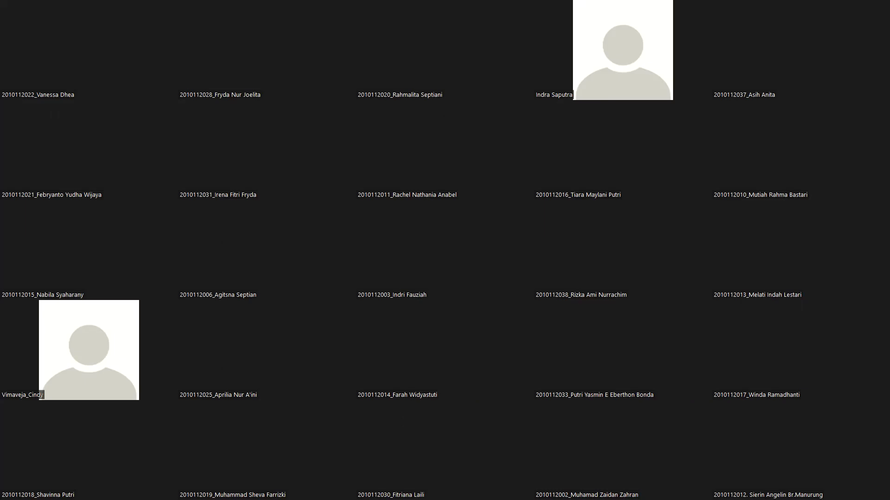
# - Bring the macro tutorial presentation forward and go via slide 10 to slide 9, the Format Cells step
pyautogui.hotkey('alt', 'Tab')
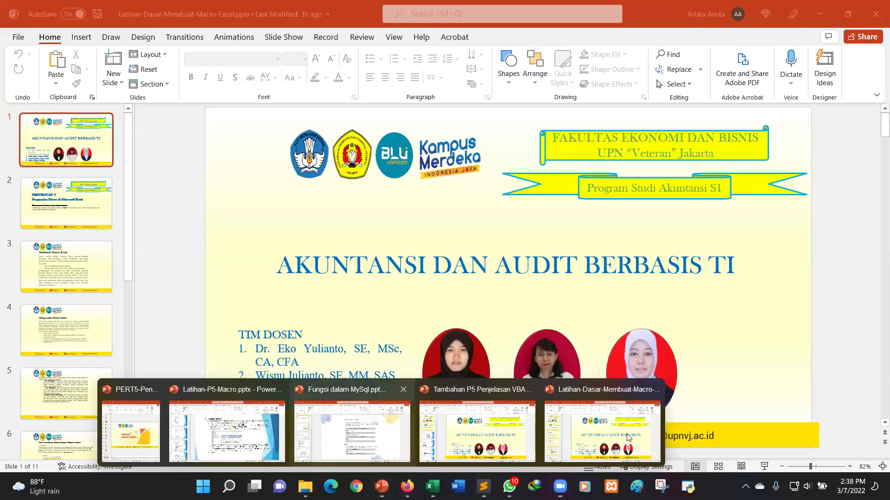
pyautogui.click(628, 437)
pyautogui.moveTo(128, 206); pyautogui.dragTo(137, 412)
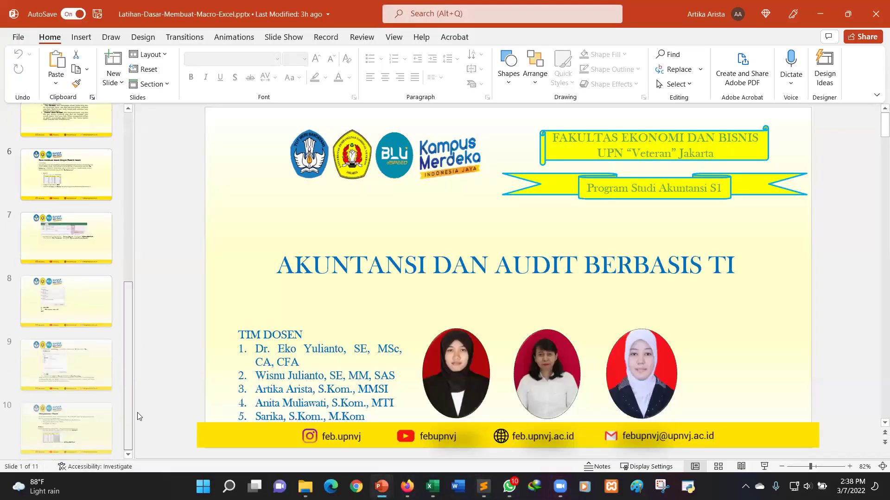
pyautogui.click(75, 356)
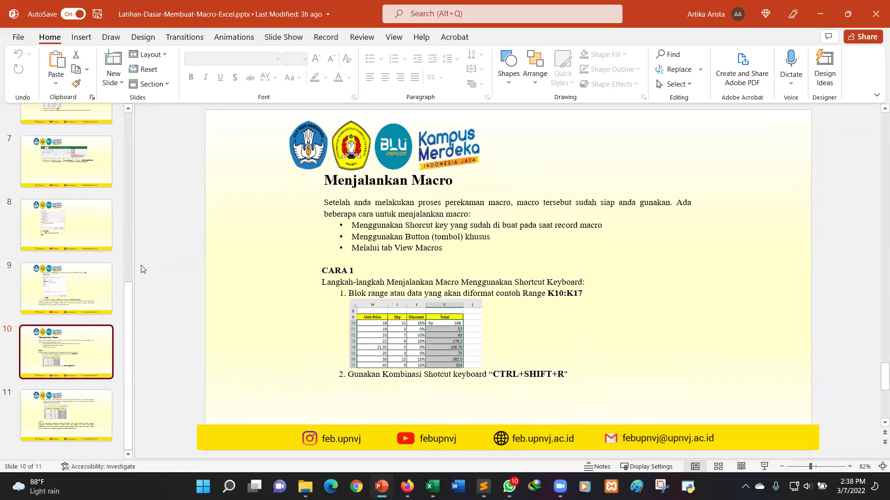
pyautogui.click(69, 299)
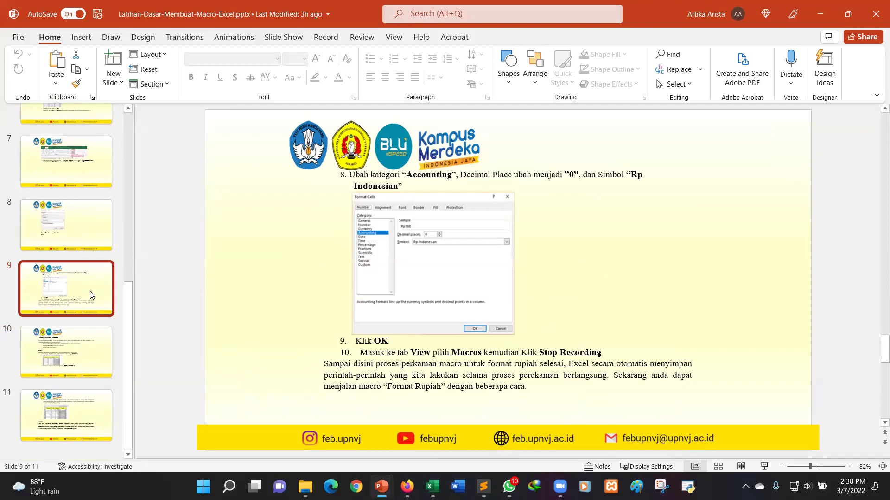
# - Undo the accidental move of slide 9's Format Cells screenshot and review slide 10 again
pyautogui.moveTo(428, 213); pyautogui.dragTo(546, 341)
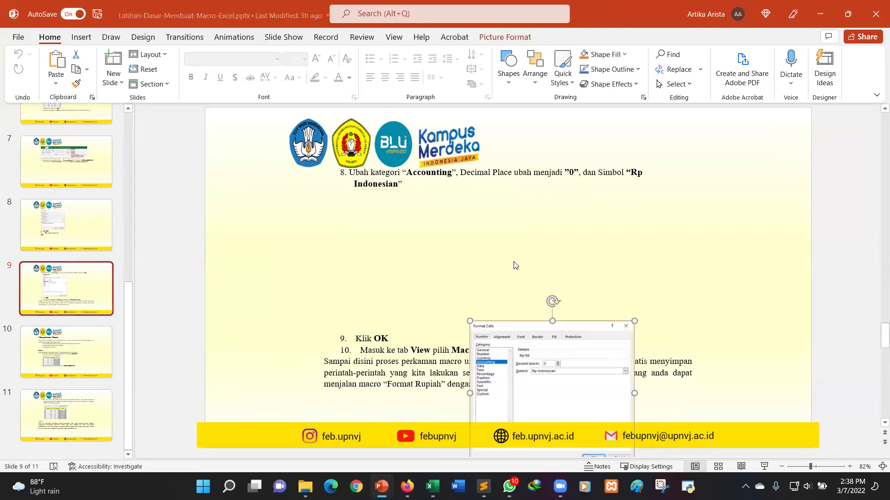
pyautogui.hotkey('ctrl', 'z')
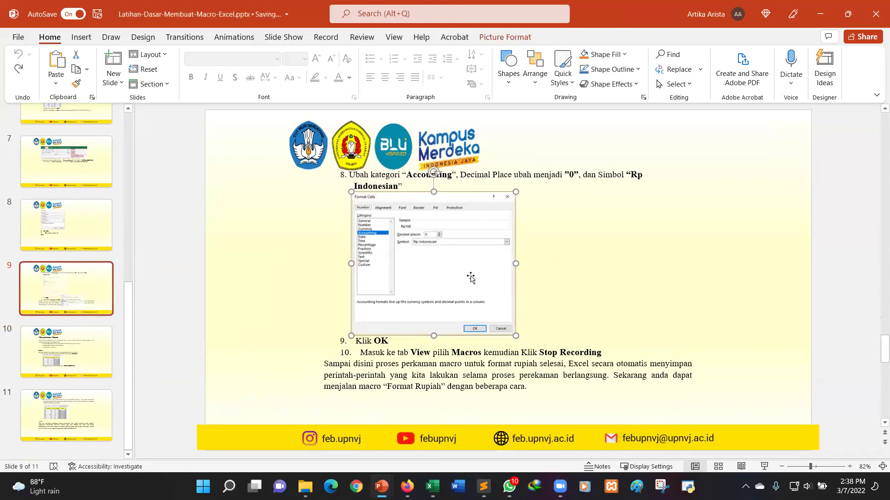
pyautogui.click(87, 365)
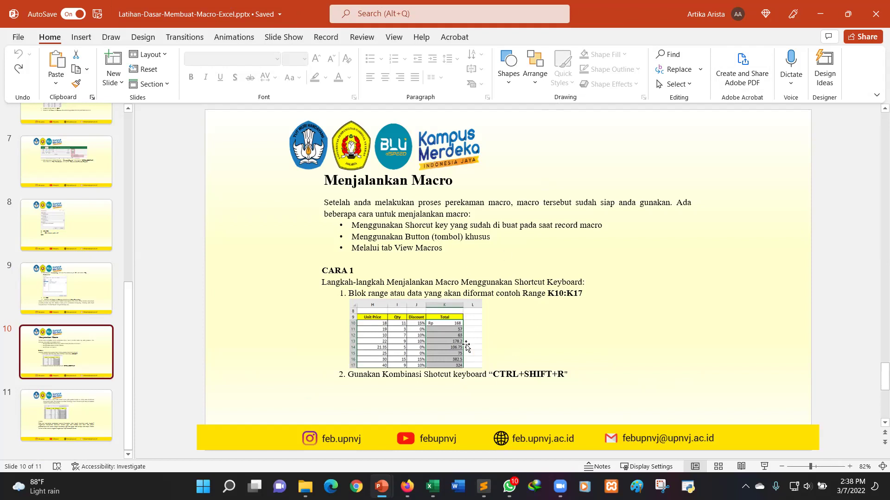
pyautogui.click(180, 330)
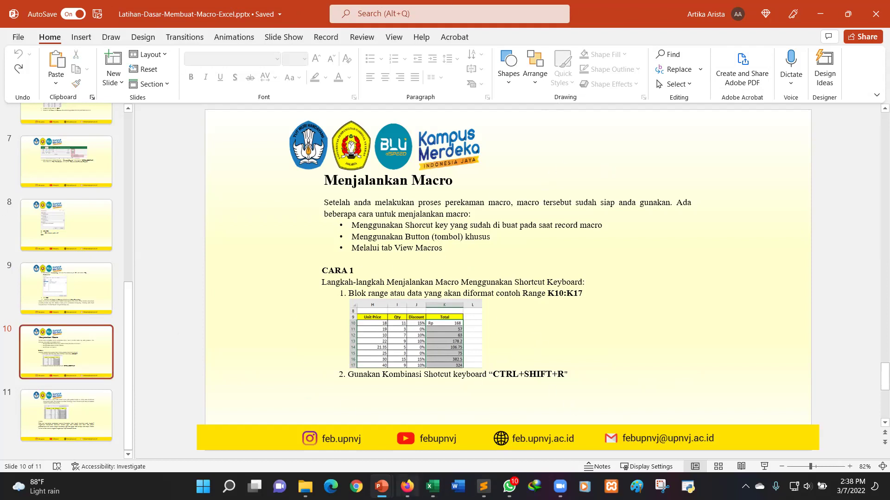
pyautogui.scroll(1, 877, 333)
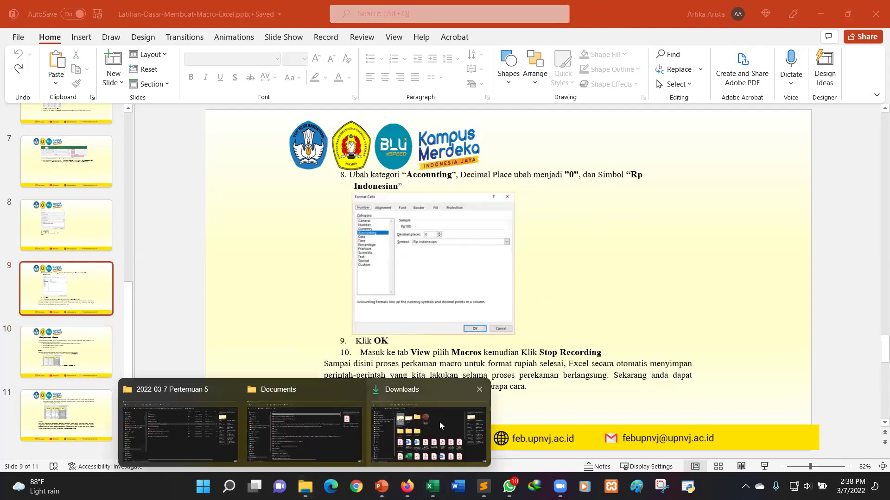
# - Open the Latihan-P5-Macro presentation from the course folder and close it again
pyautogui.click(190, 402)
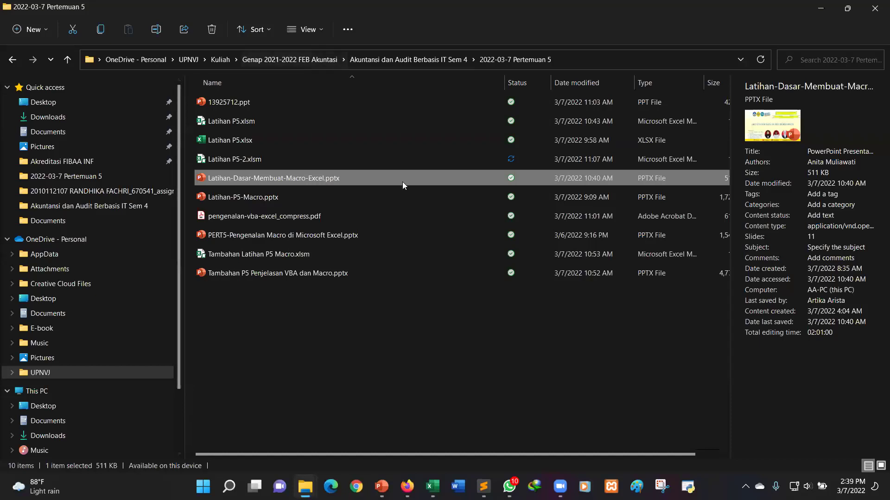
pyautogui.doubleClick(280, 199)
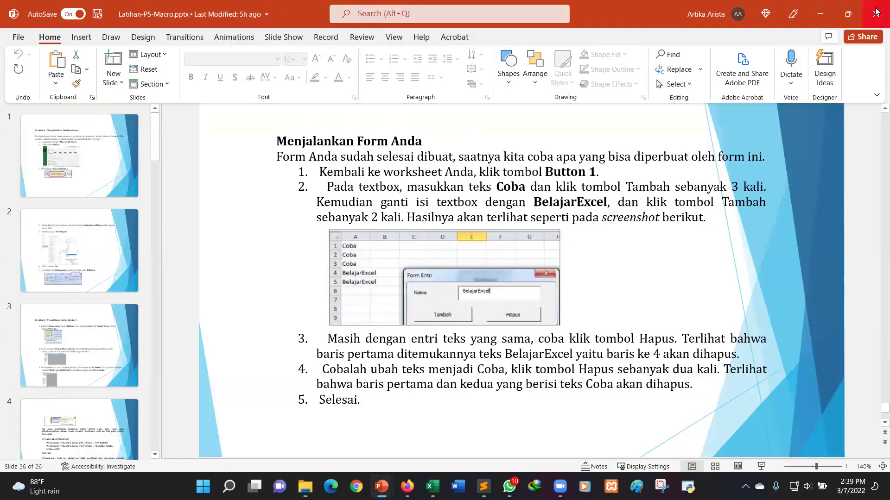
pyautogui.click(876, 14)
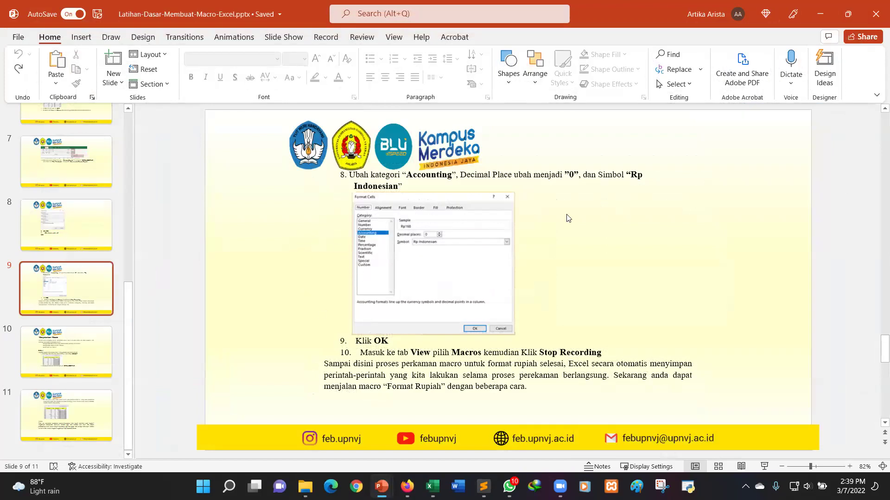
# - Select the Tambahan P5 Penjelasan VBA dan Macro file, then switch to the Latihan P5.xlsm workbook
pyautogui.moveTo(304, 486)
pyautogui.click(198, 402)
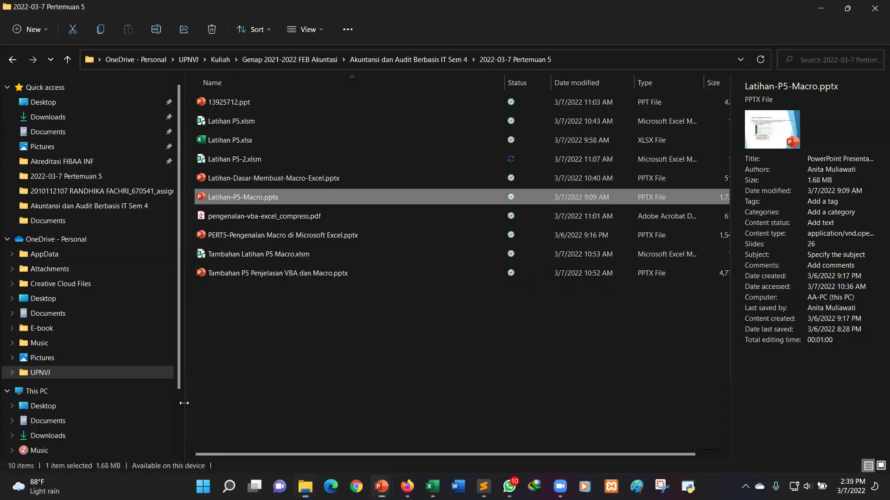
pyautogui.click(297, 273)
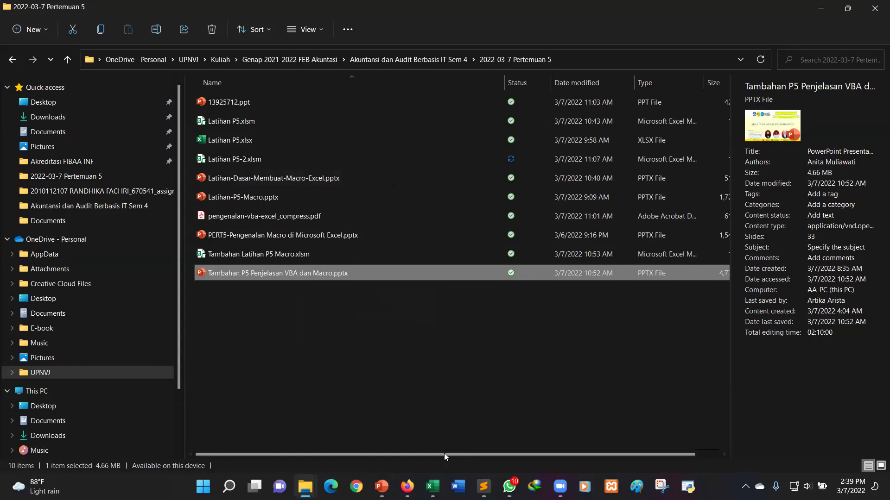
pyautogui.moveTo(432, 486)
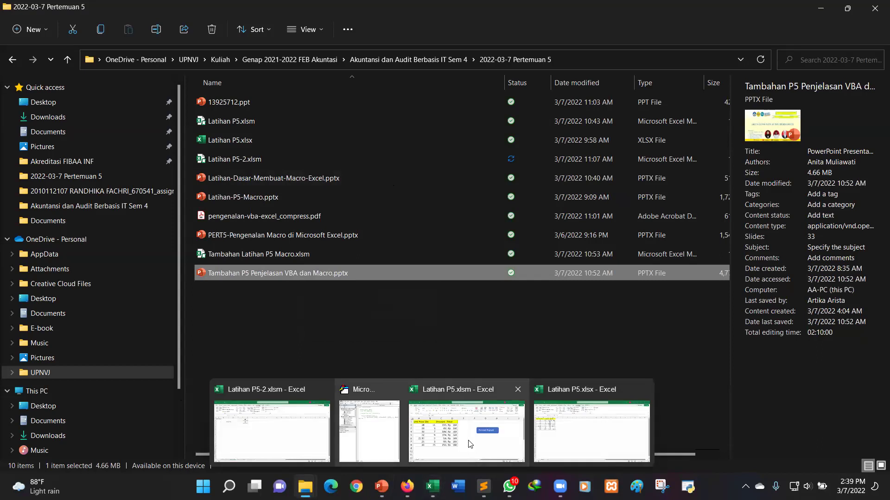
pyautogui.click(468, 440)
# - Close Latihan P5.xlsm, check the D2 value in Latihan P5.xlsx, and return to the Pertemuan 5 folder
pyautogui.click(315, 221)
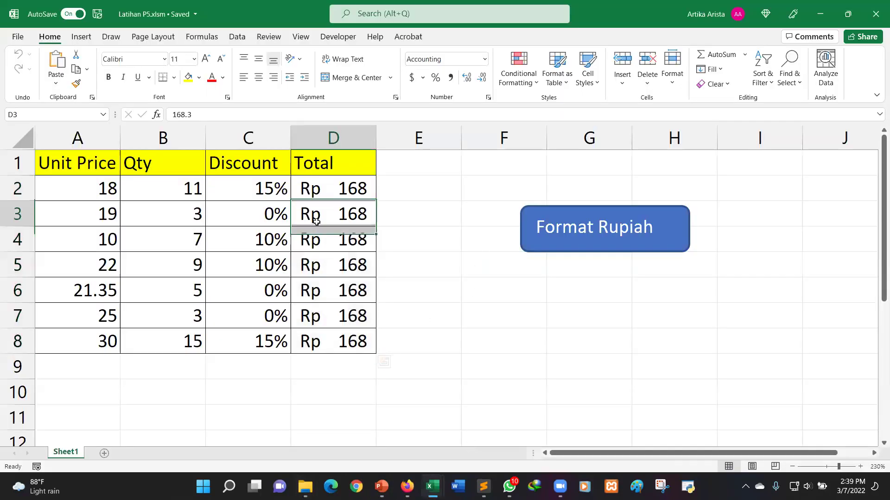
pyautogui.click(875, 13)
pyautogui.click(204, 219)
pyautogui.click(152, 154)
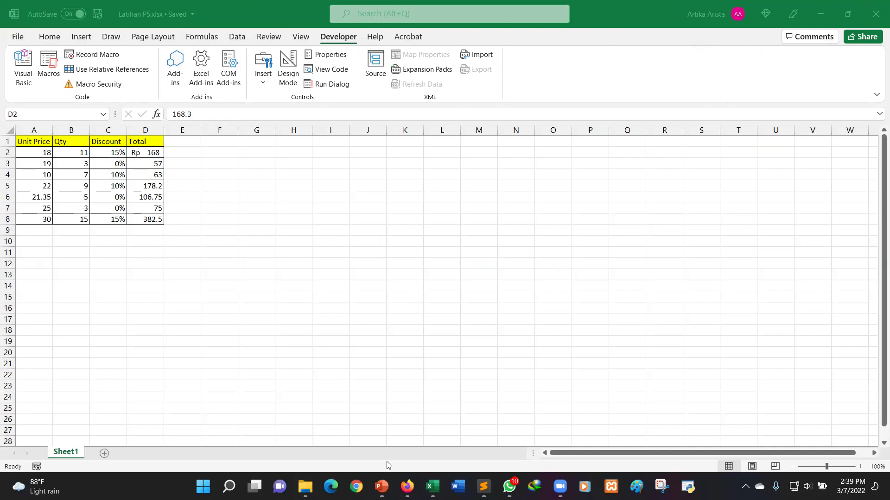
pyautogui.click(334, 463)
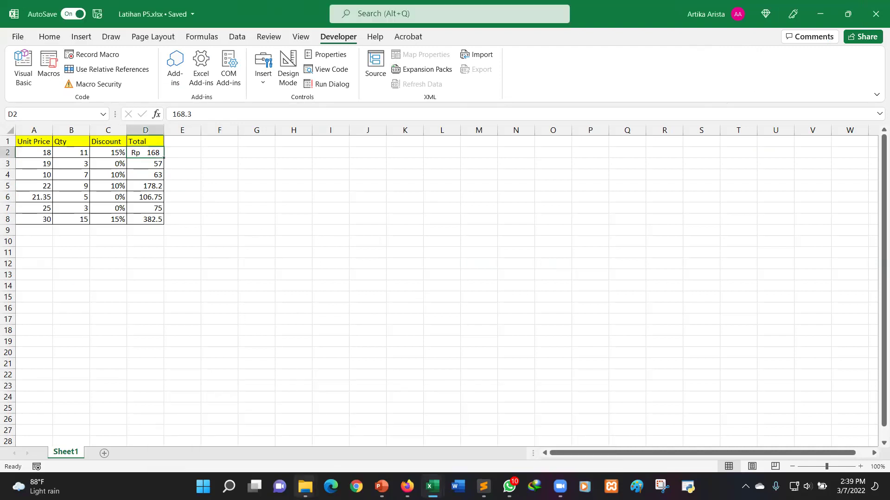
pyautogui.moveTo(305, 487)
pyautogui.click(186, 439)
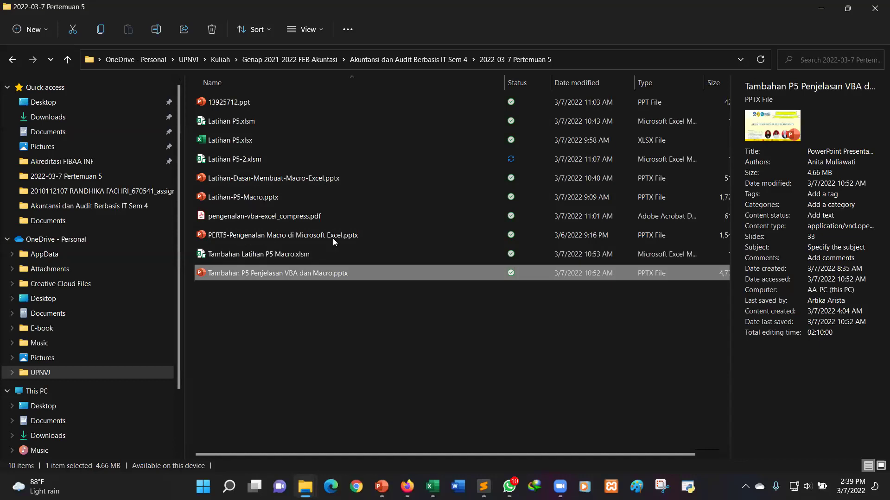
# - Open the Tambahan P5 Penjelasan VBA dan Macro deck and page through slides 2 to 9
pyautogui.doubleClick(297, 273)
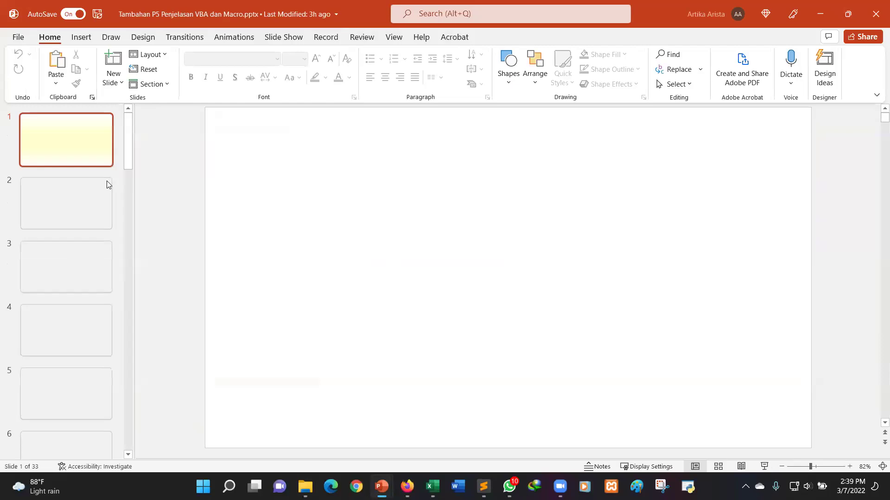
pyautogui.click(93, 204)
pyautogui.click(80, 260)
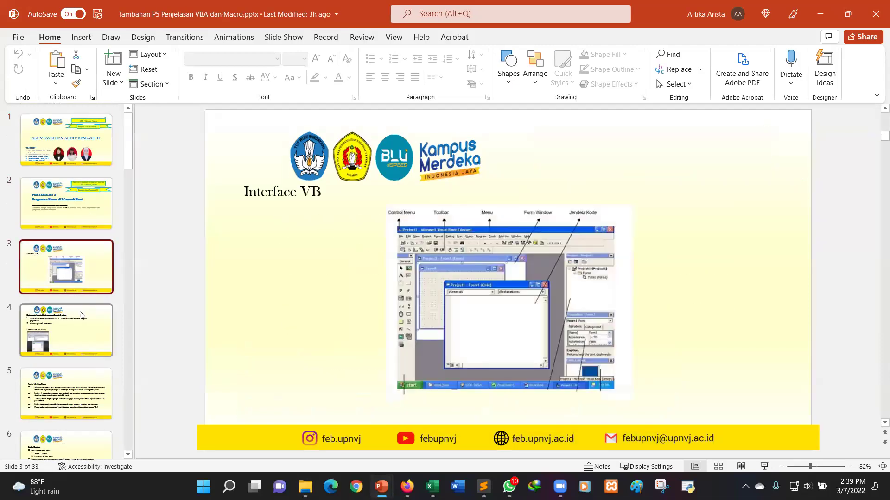
pyautogui.click(80, 315)
pyautogui.click(72, 394)
pyautogui.scroll(-3, 72, 403)
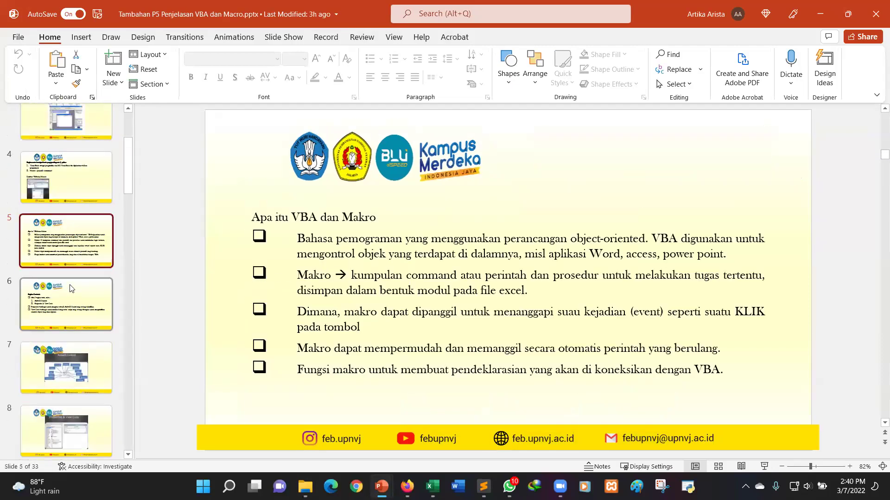
pyautogui.click(71, 289)
pyautogui.click(74, 366)
pyautogui.scroll(-2, 74, 332)
pyautogui.click(75, 332)
pyautogui.click(66, 376)
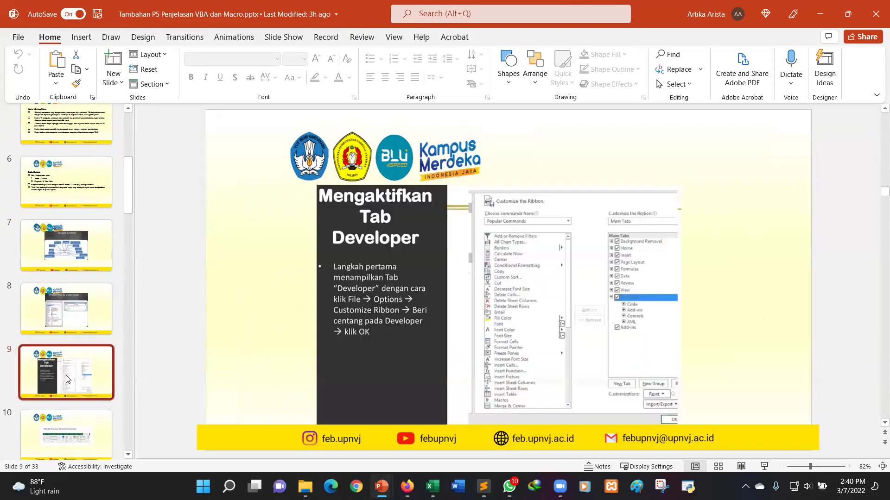
# - Continue through slides 11, 12, 14, 16 and 17
pyautogui.scroll(-3, 66, 375)
pyautogui.click(70, 336)
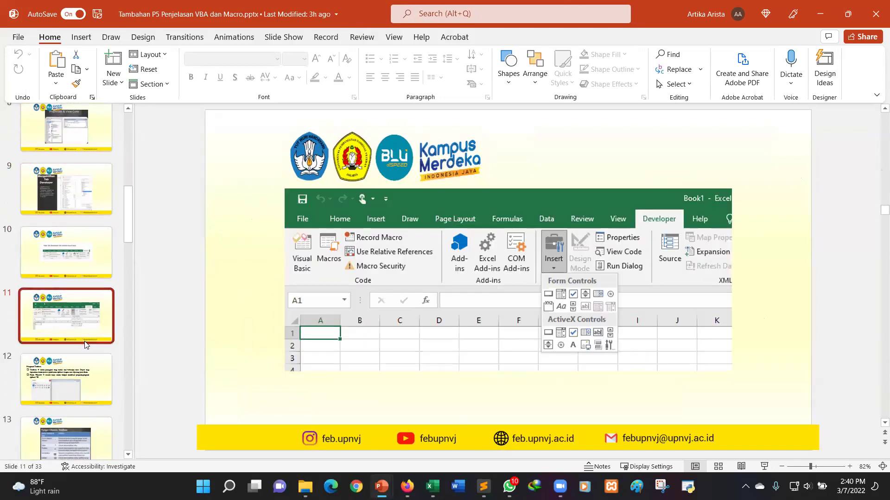
pyautogui.click(70, 393)
pyautogui.scroll(-2, 75, 379)
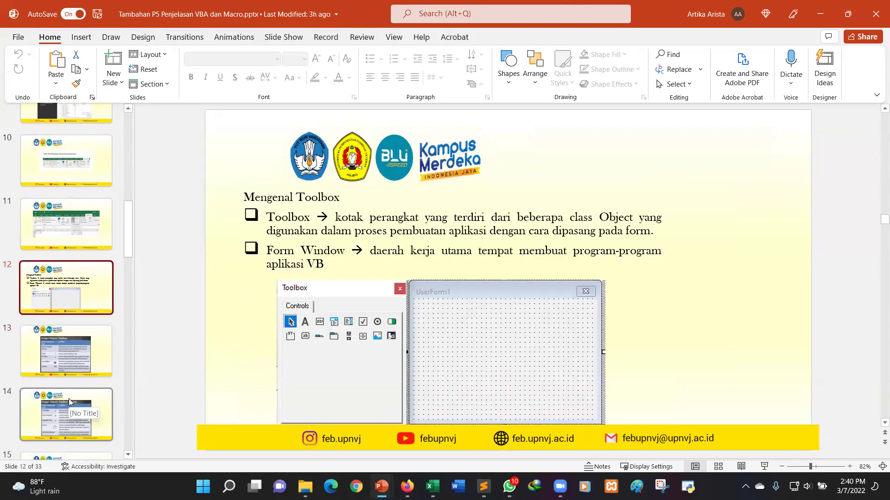
pyautogui.click(68, 398)
pyautogui.scroll(-3, 72, 389)
pyautogui.scroll(-1, 73, 377)
pyautogui.click(73, 377)
pyautogui.click(73, 427)
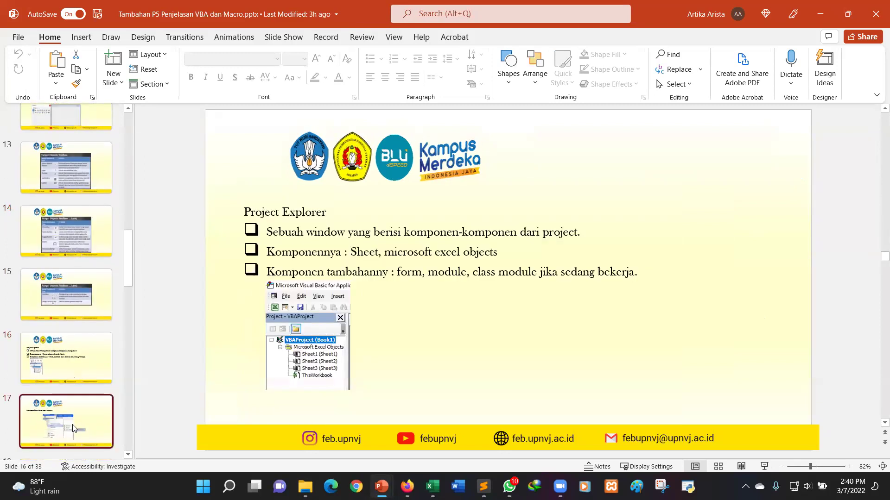
pyautogui.scroll(-3, 72, 417)
# - Skip ahead to the Membuat Fungsi slide, then slides 29 and 30
pyautogui.click(73, 390)
pyautogui.scroll(-3, 77, 375)
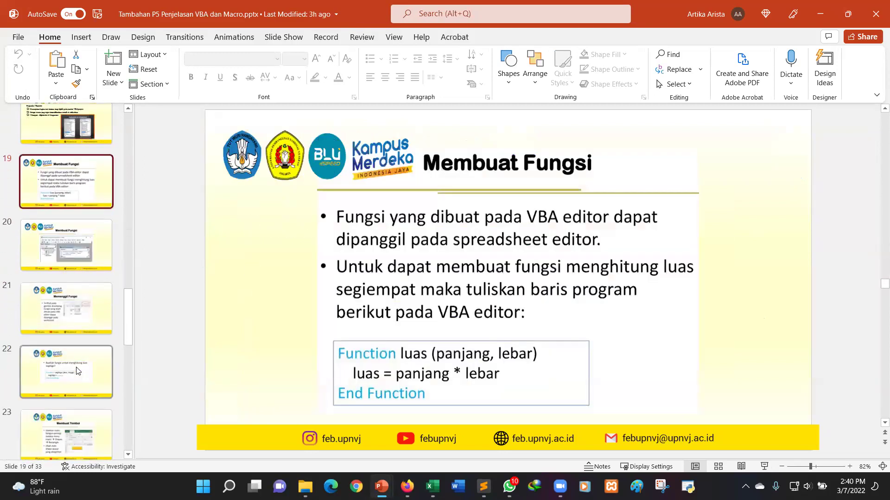
pyautogui.scroll(-3, 73, 366)
pyautogui.scroll(-2, 75, 324)
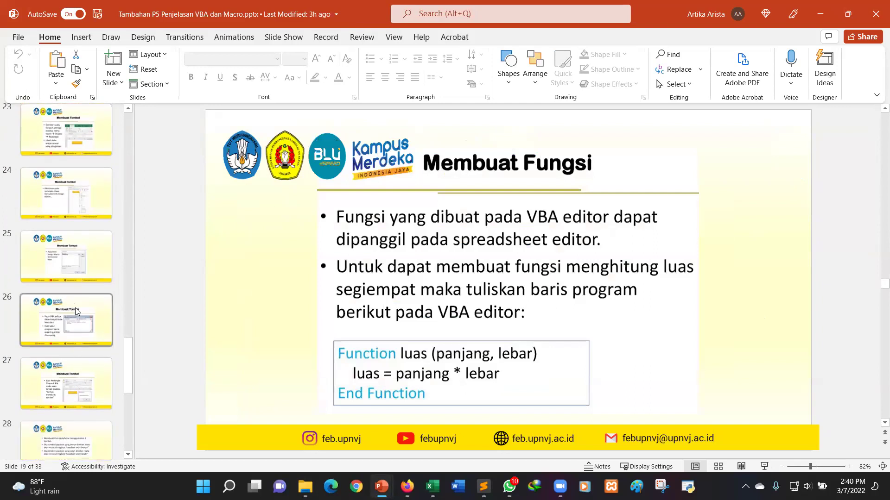
pyautogui.scroll(-3, 76, 325)
pyautogui.click(84, 362)
pyautogui.scroll(-1, 84, 365)
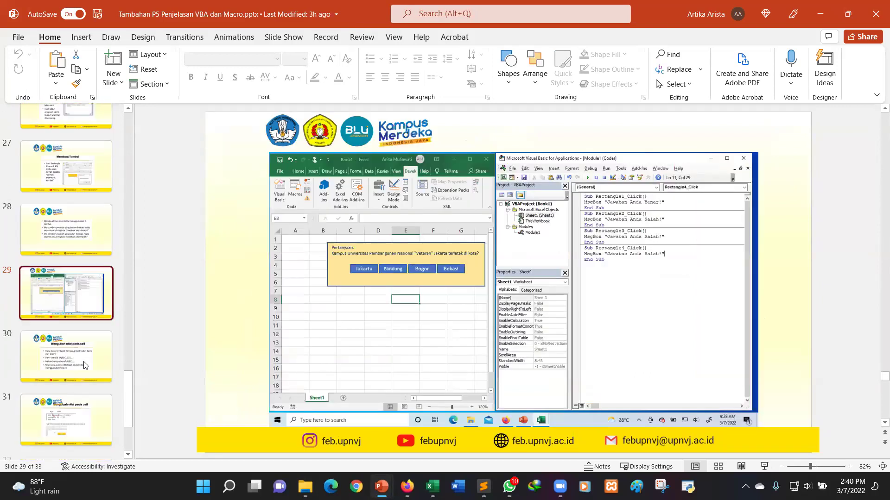
pyautogui.scroll(1, 84, 365)
pyautogui.click(84, 365)
# - Go back through slides 26, 25, 23, 21 and 22 to slide 20's luas function code
pyautogui.scroll(2, 84, 342)
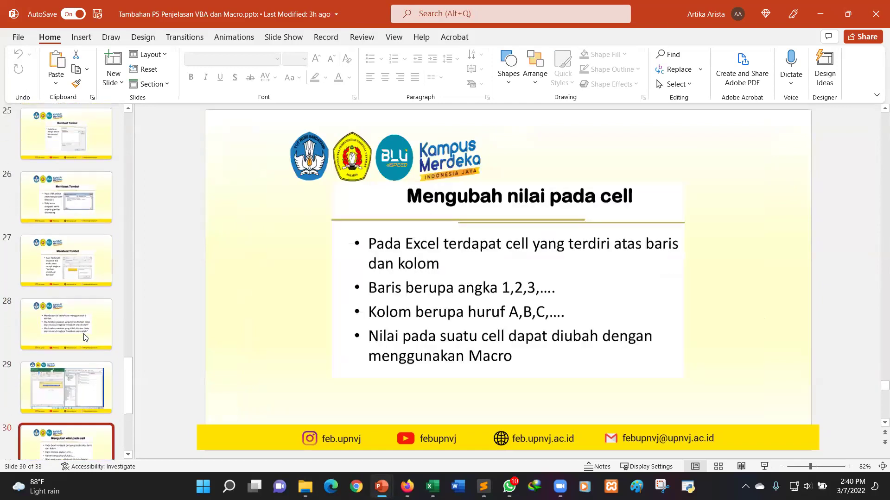
pyautogui.click(70, 213)
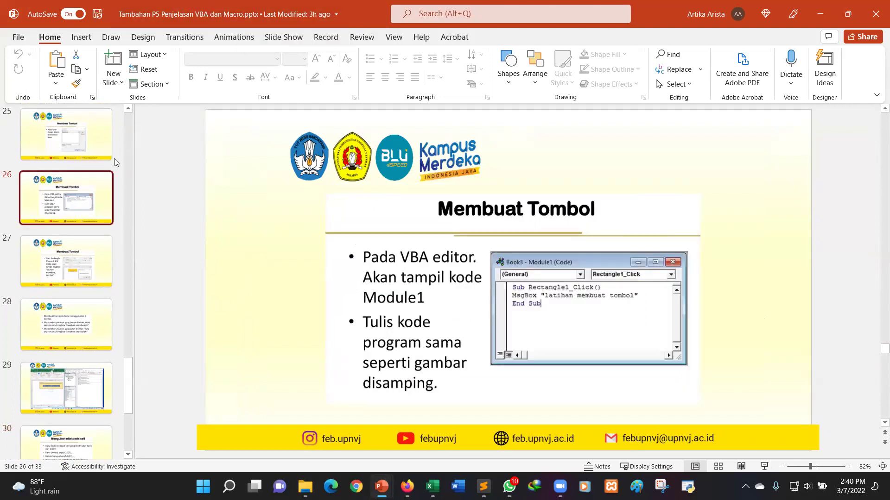
pyautogui.scroll(2, 80, 185)
pyautogui.click(72, 265)
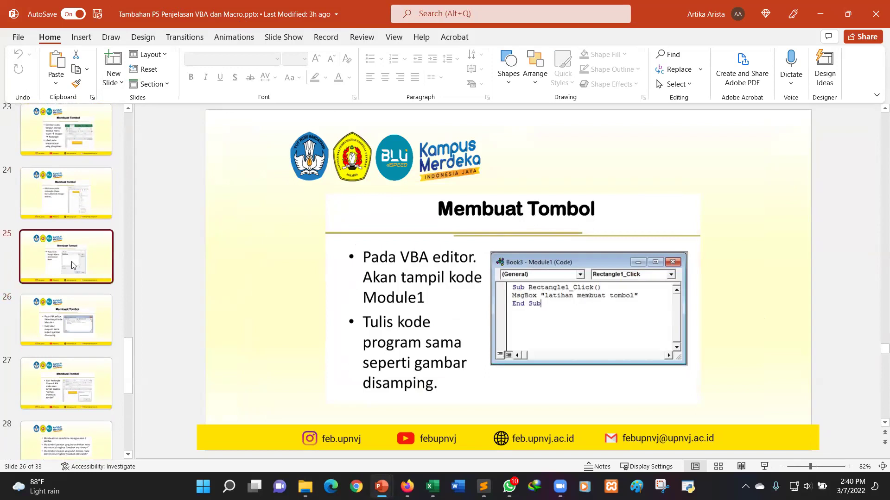
pyautogui.click(79, 135)
pyautogui.scroll(3, 78, 185)
pyautogui.click(63, 148)
pyautogui.scroll(2, 74, 232)
pyautogui.click(83, 344)
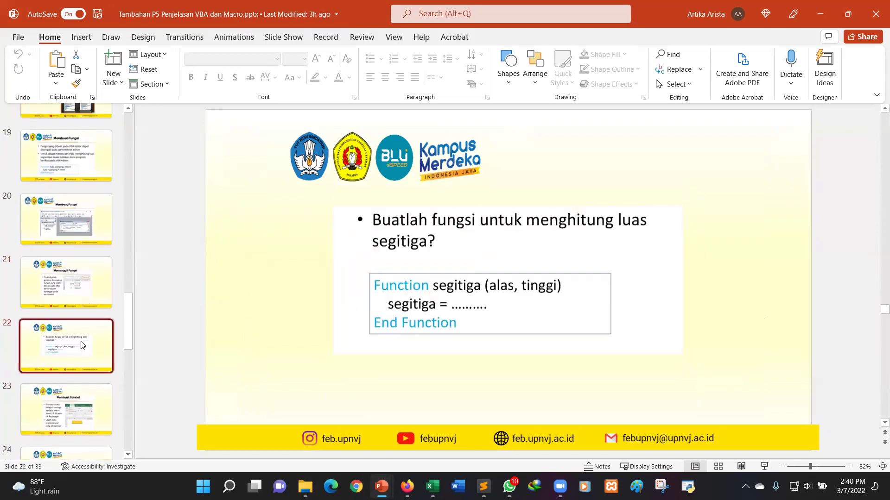
pyautogui.click(70, 217)
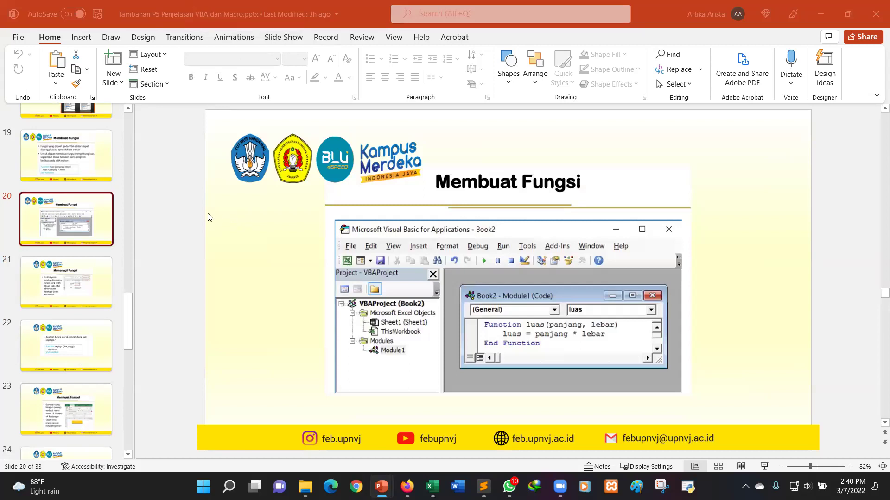
# - Return via slides 18 and 17 to slide 16, Project Explorer, and snap PowerPoint right
pyautogui.scroll(2, 61, 232)
pyautogui.click(56, 213)
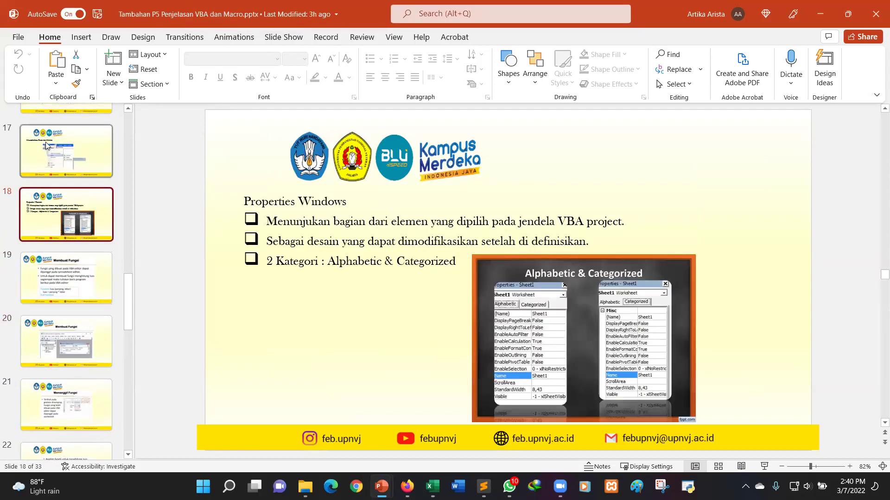
pyautogui.click(47, 146)
pyautogui.scroll(3, 60, 162)
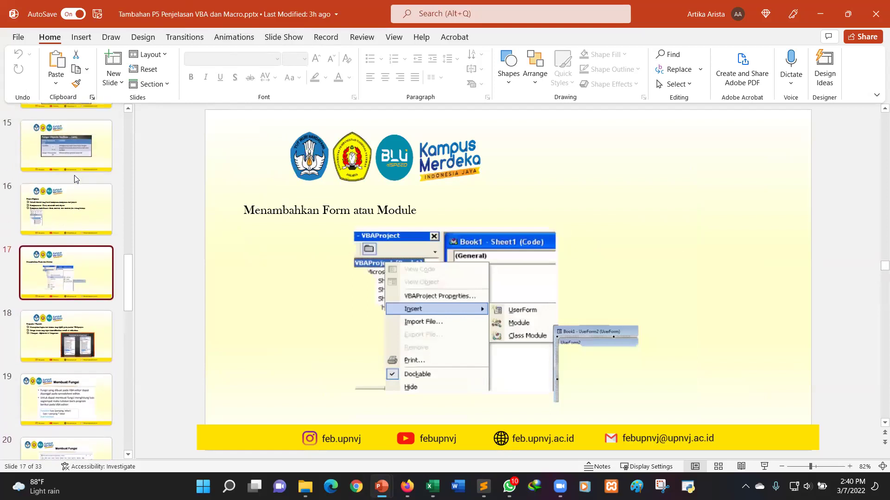
pyautogui.click(80, 205)
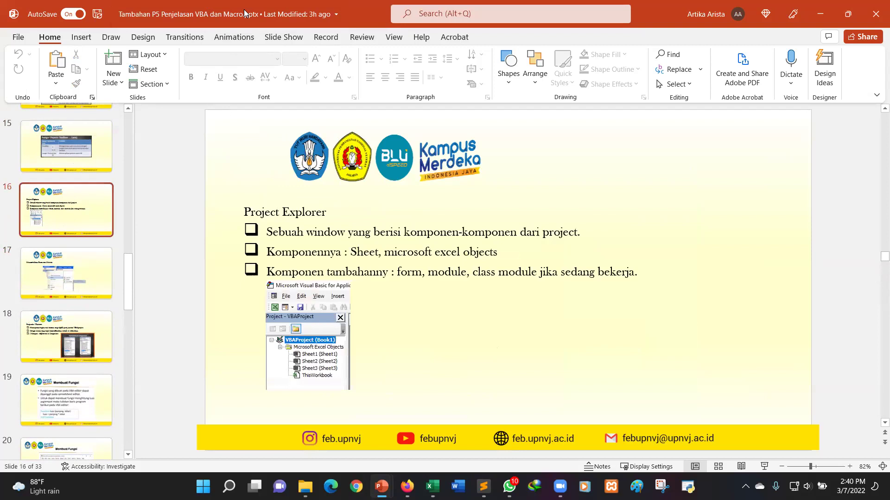
pyautogui.press('super+Right')
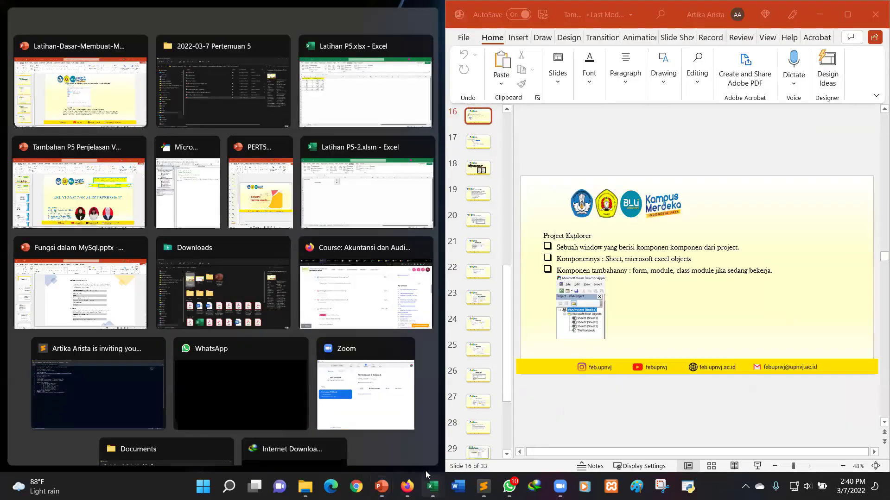
# - Bring Latihan P5-2.xlsm forward and step through its sheets to the Function sheet
pyautogui.click(431, 485)
pyautogui.click(343, 430)
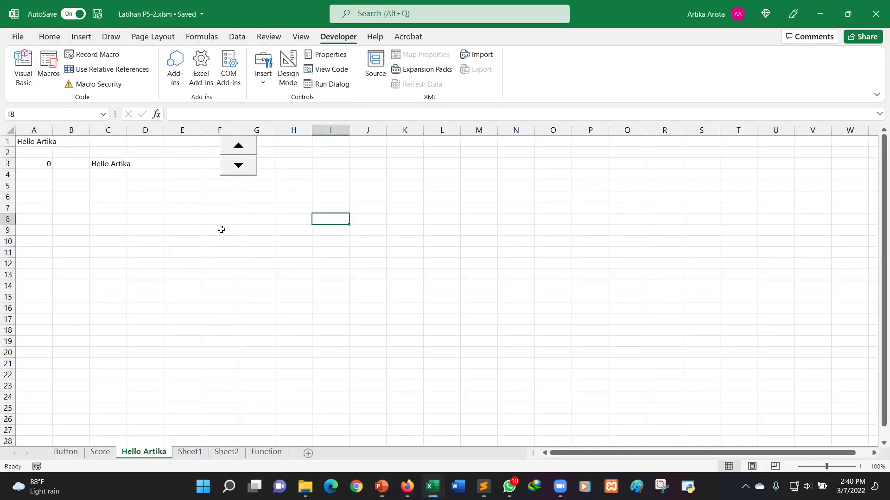
pyautogui.click(69, 454)
pyautogui.click(111, 452)
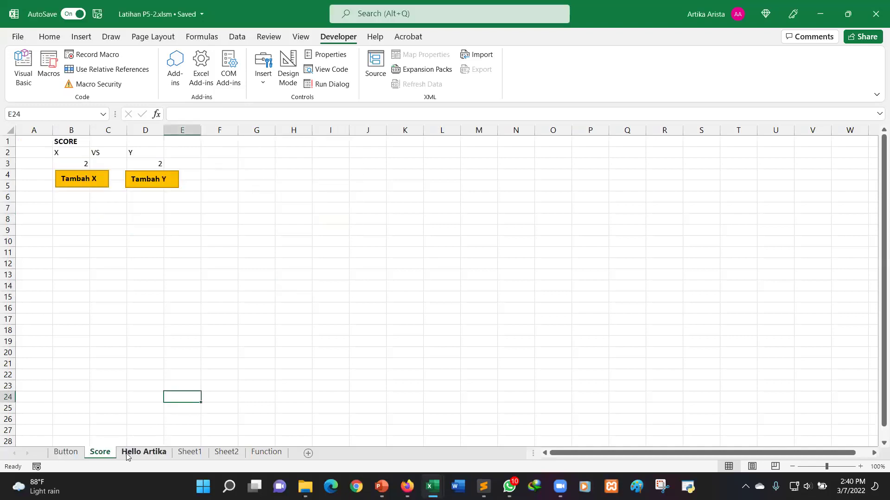
pyautogui.click(134, 453)
pyautogui.click(189, 453)
pyautogui.click(226, 453)
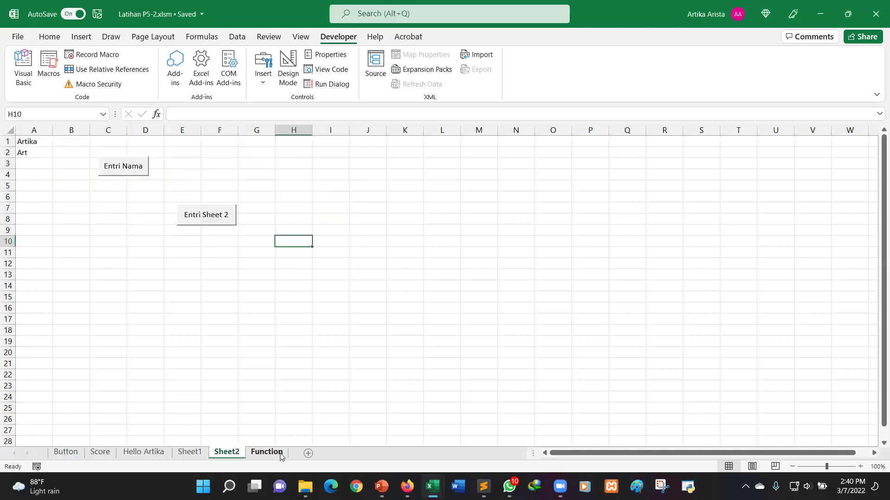
pyautogui.click(274, 453)
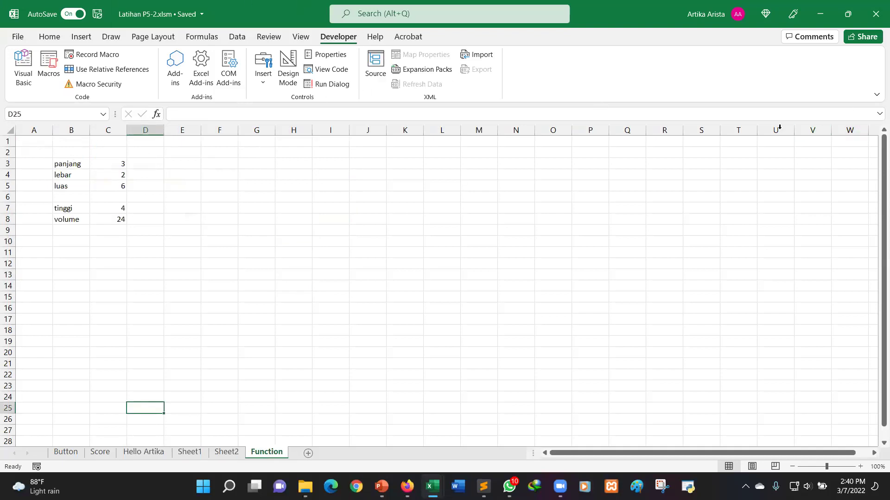
# - Open the workbook's VBA editor, then bring the presentation back and maximize it
pyautogui.hotkey('alt', 'F11')
pyautogui.hotkey('alt', 'F11')
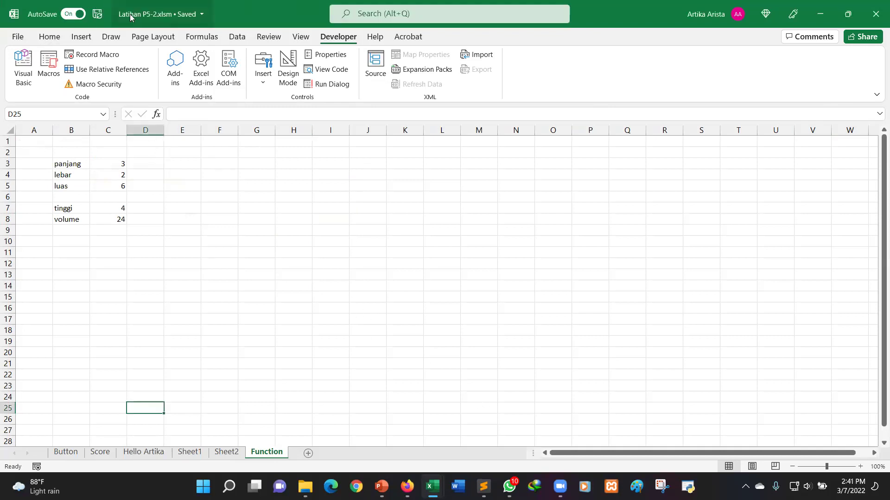
pyautogui.click(24, 78)
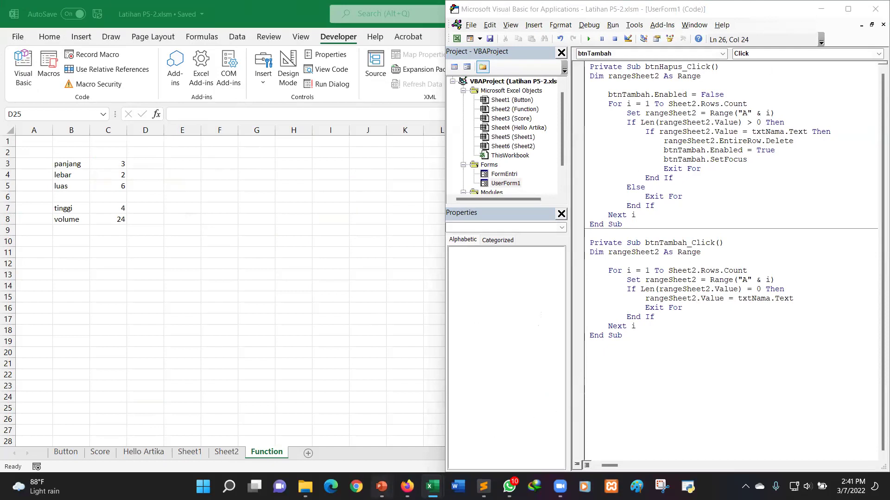
pyautogui.click(583, 450)
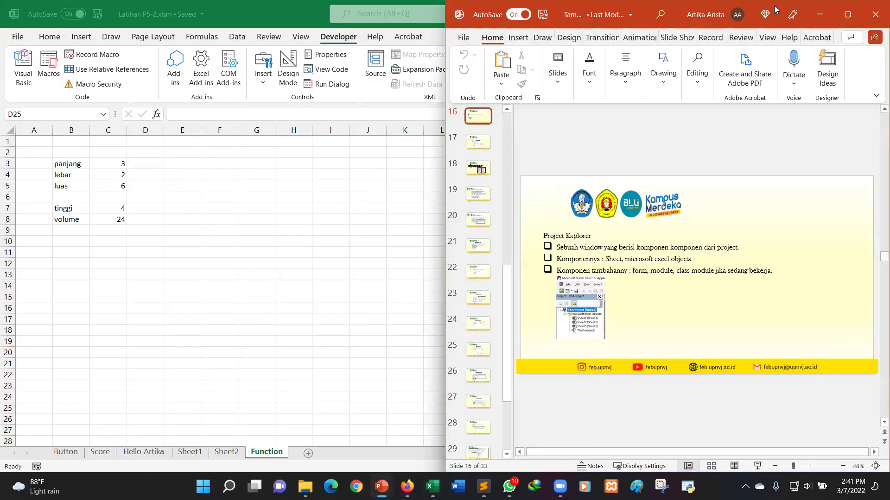
pyautogui.click(847, 14)
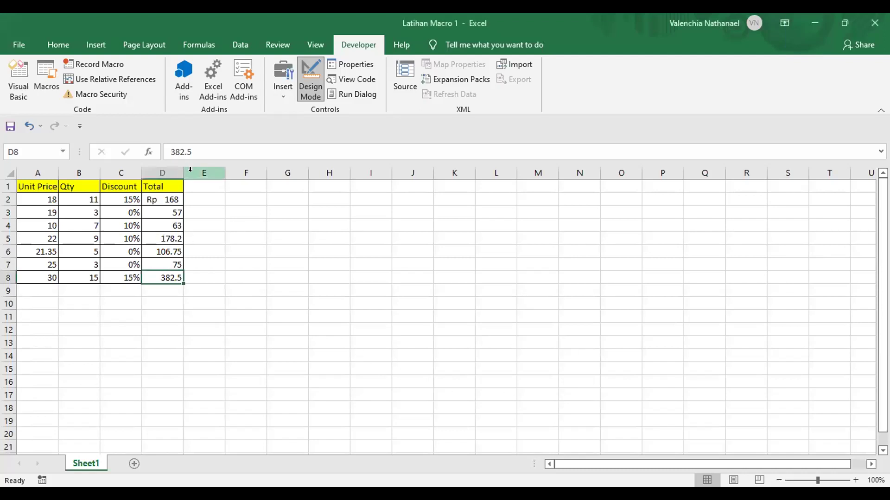
# - Correct the Total in D2 to 168
pyautogui.click(162, 186)
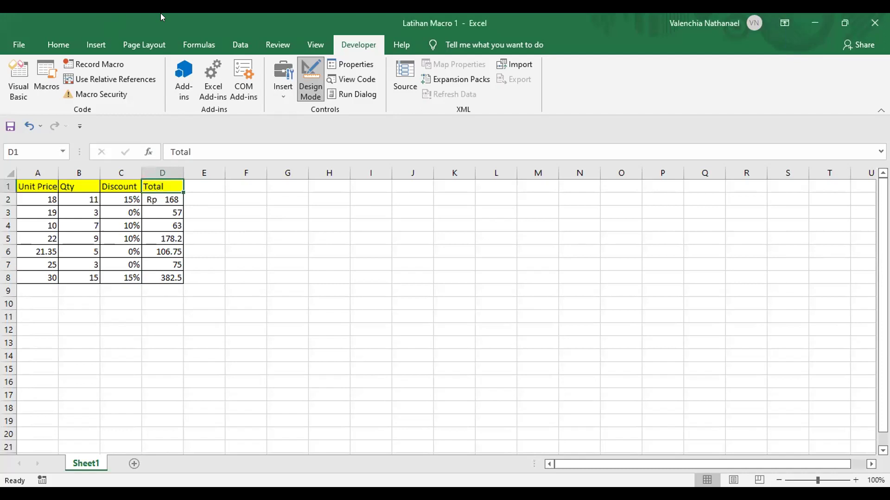
pyautogui.hotkey('alt', 'F11')
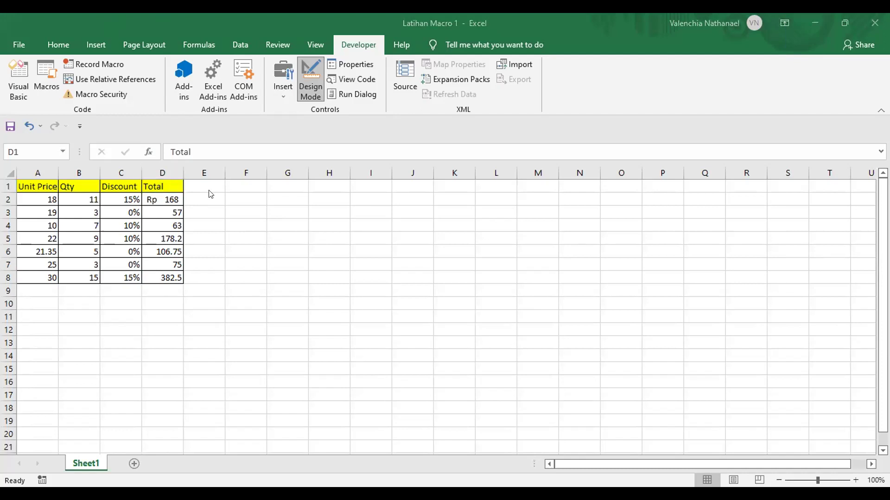
pyautogui.press('F2')
pyautogui.click(160, 199)
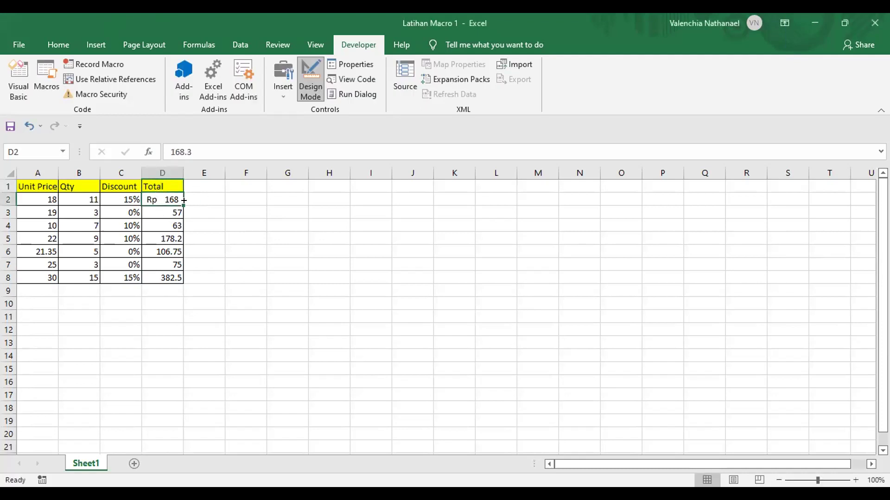
pyautogui.write('165')
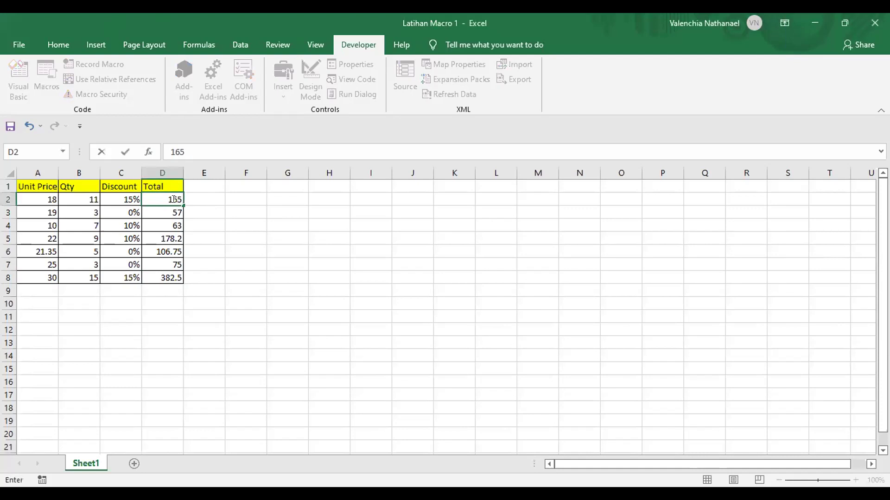
pyautogui.write('168')
pyautogui.press('Return')
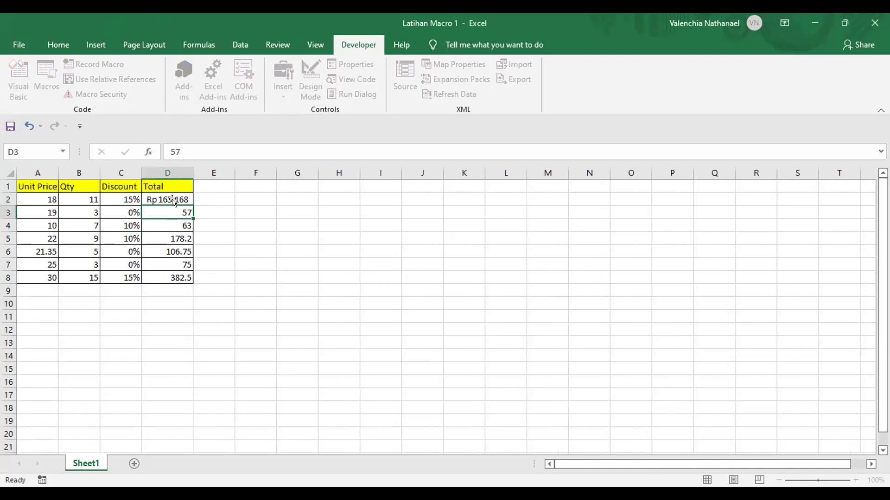
pyautogui.click(171, 198)
pyautogui.write('168')
pyautogui.press('Return')
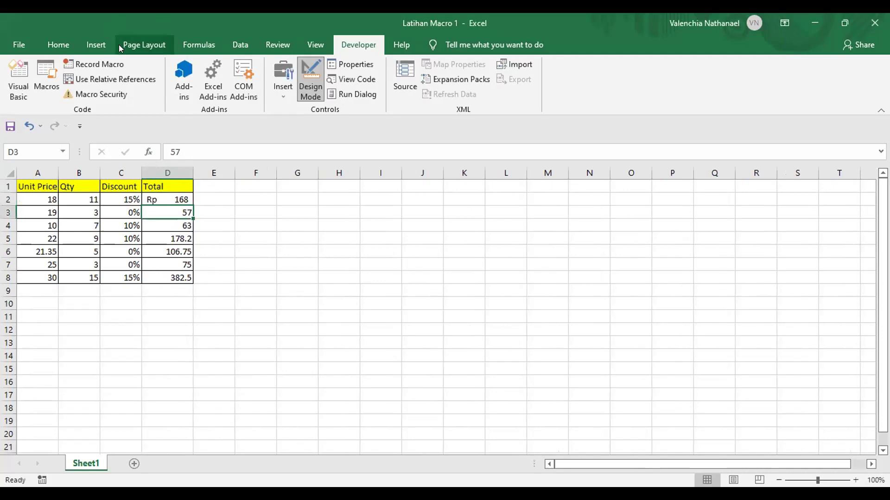
# - Reset D2 to the General number format, leaving E1 selected
pyautogui.click(57, 45)
pyautogui.press('Up')
pyautogui.click(487, 70)
pyautogui.click(440, 91)
pyautogui.click(176, 253)
pyautogui.click(197, 188)
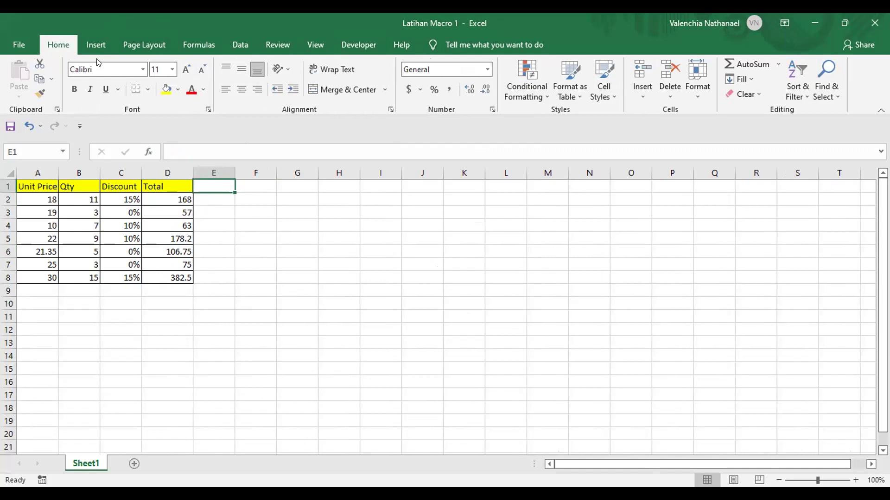
# - Open Record Macro from the Developer tab, then cancel without recording
pyautogui.click(356, 44)
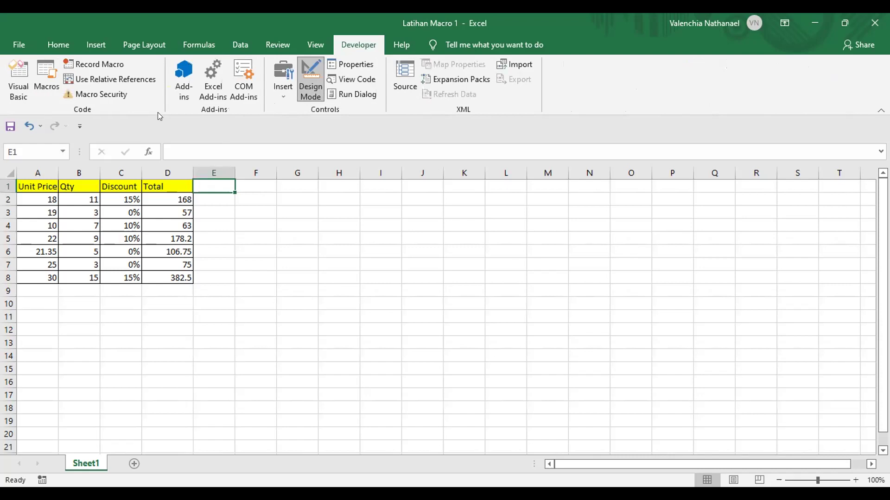
pyautogui.click(95, 65)
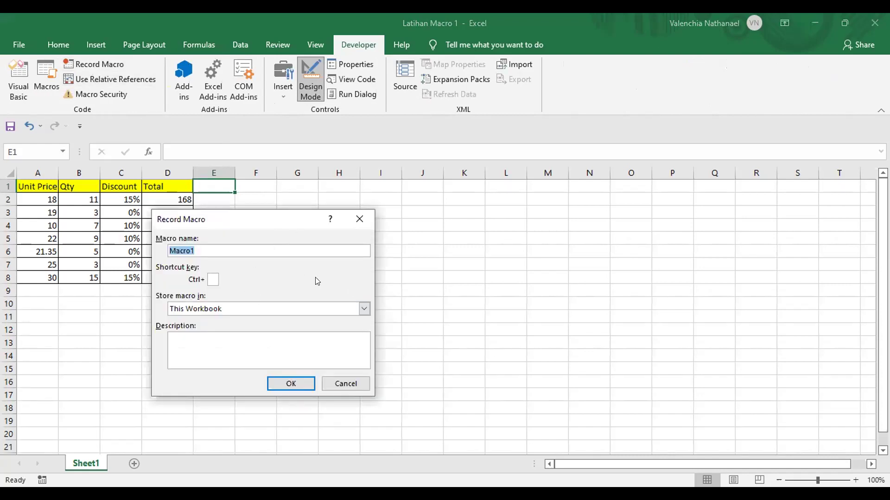
pyautogui.click(360, 223)
# - Format D2 as Accounting with 0 decimals and Rp Indonesian symbol, then select D2:D8
pyautogui.click(184, 199)
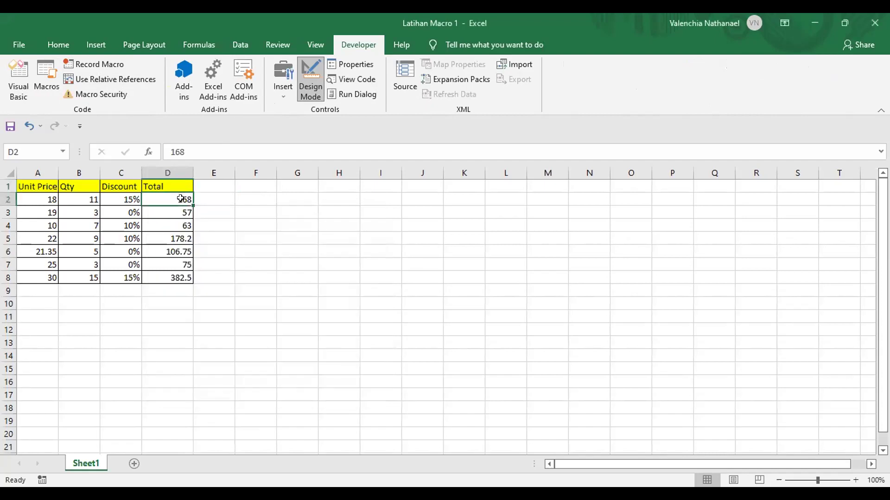
pyautogui.rightClick(187, 197)
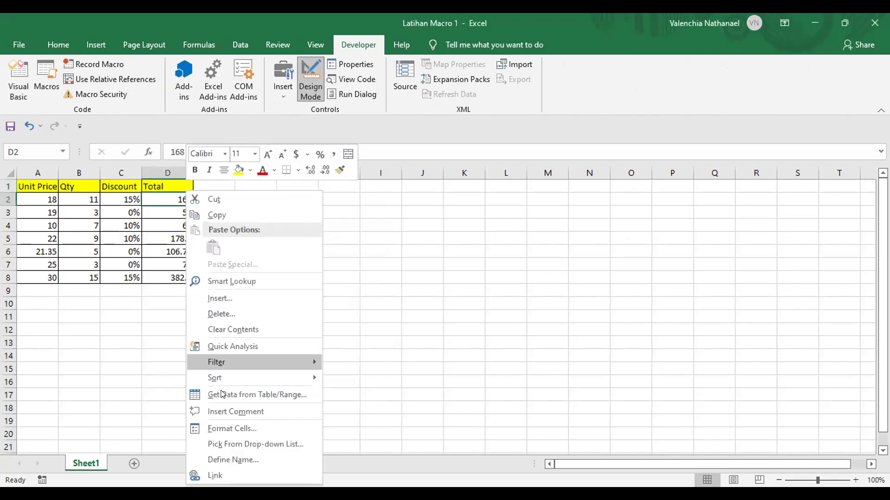
pyautogui.click(214, 427)
pyautogui.click(85, 254)
pyautogui.click(227, 259)
pyautogui.click(227, 259)
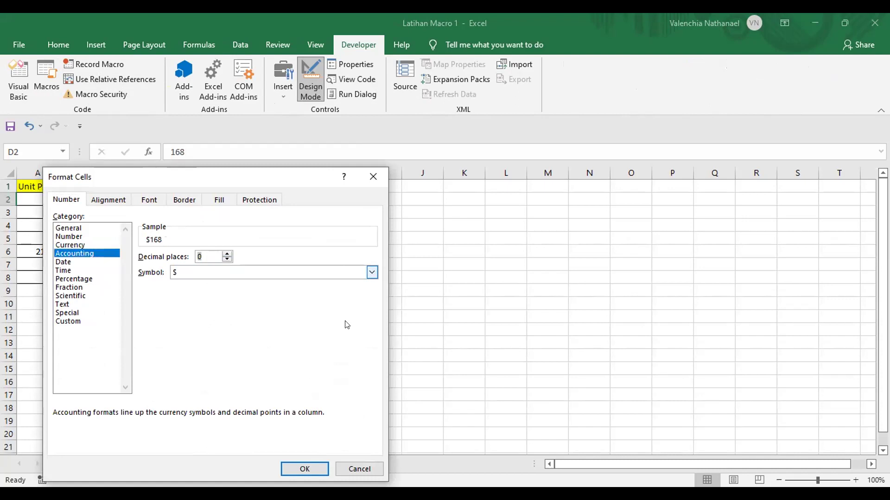
pyautogui.click(372, 273)
pyautogui.moveTo(371, 295); pyautogui.dragTo(359, 356)
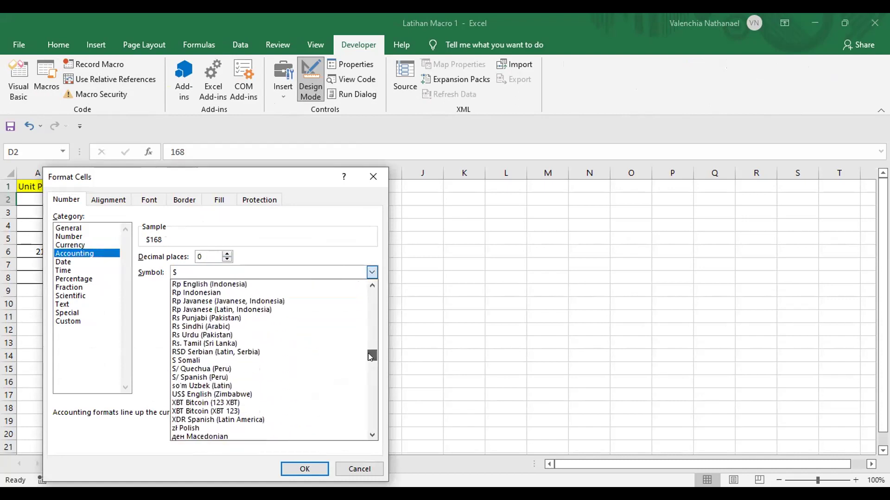
pyautogui.click(250, 353)
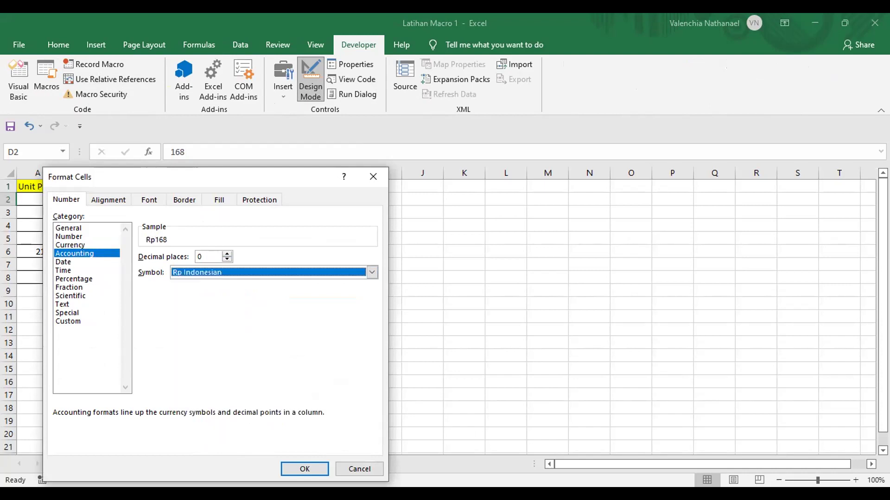
pyautogui.click(304, 469)
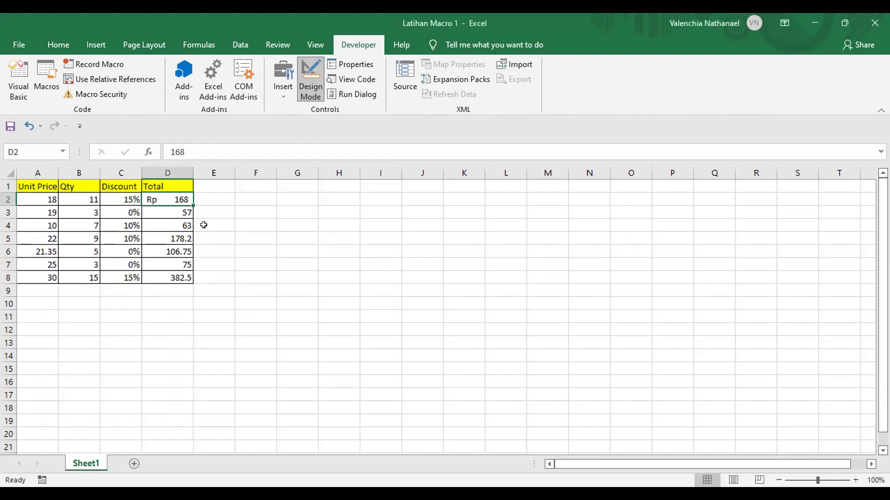
pyautogui.click(183, 207)
pyautogui.moveTo(182, 200); pyautogui.dragTo(184, 270)
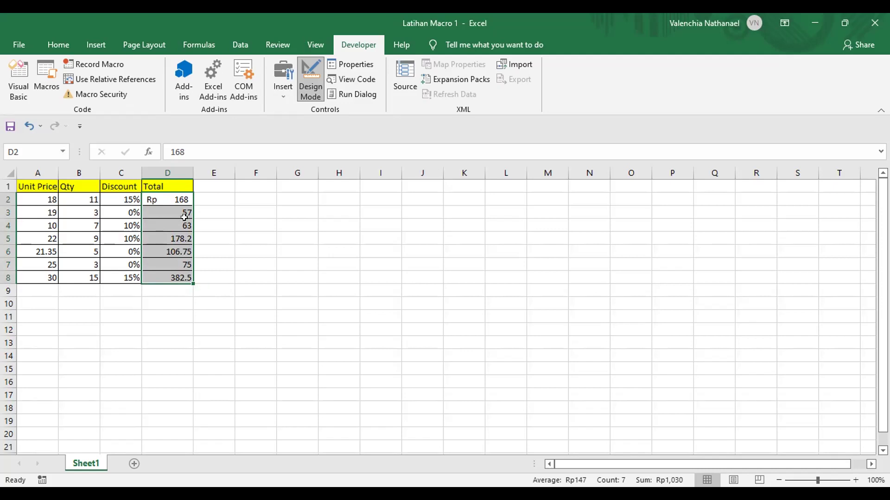
# - Confirm via View > Macros > View Macros that the workbook has no macros yet
pyautogui.click(181, 199)
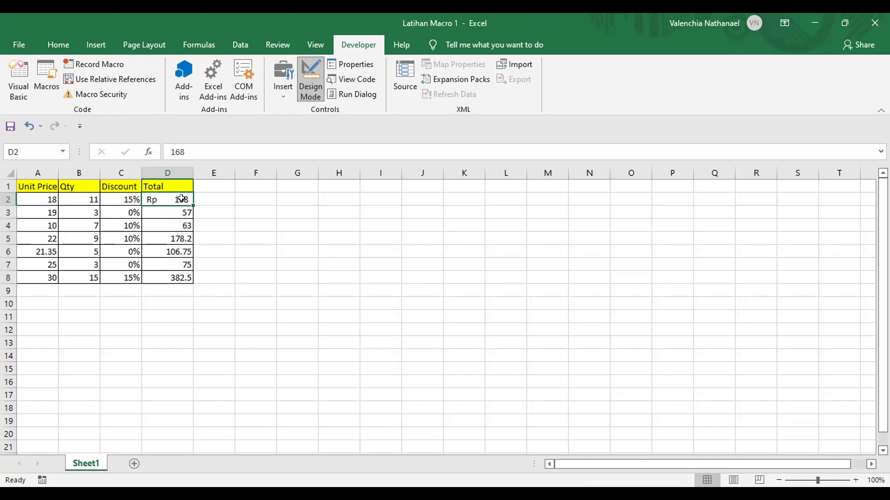
pyautogui.click(315, 46)
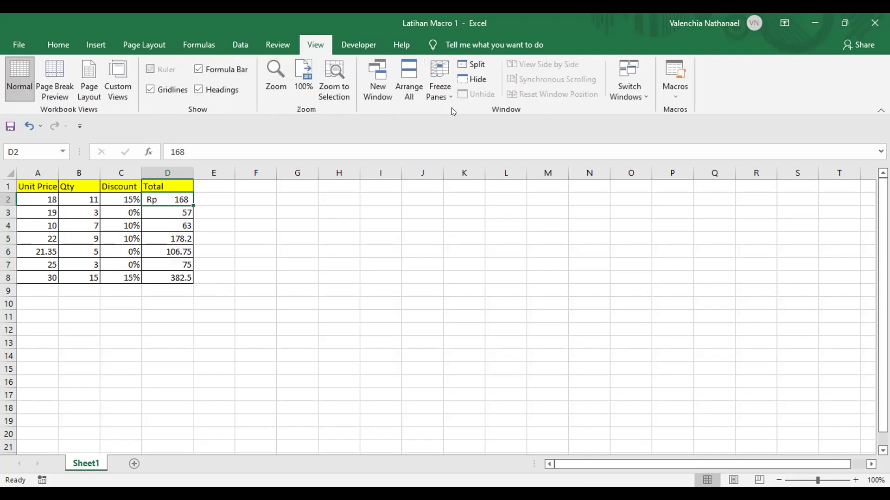
pyautogui.click(674, 91)
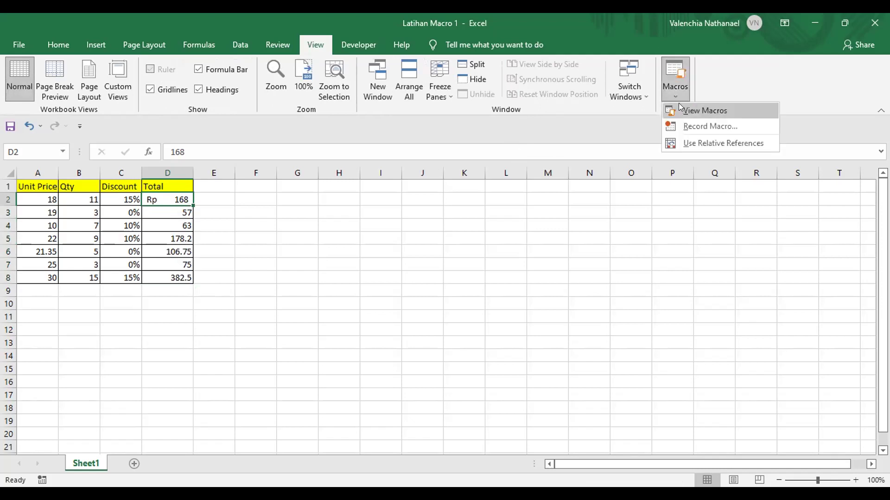
pyautogui.click(680, 109)
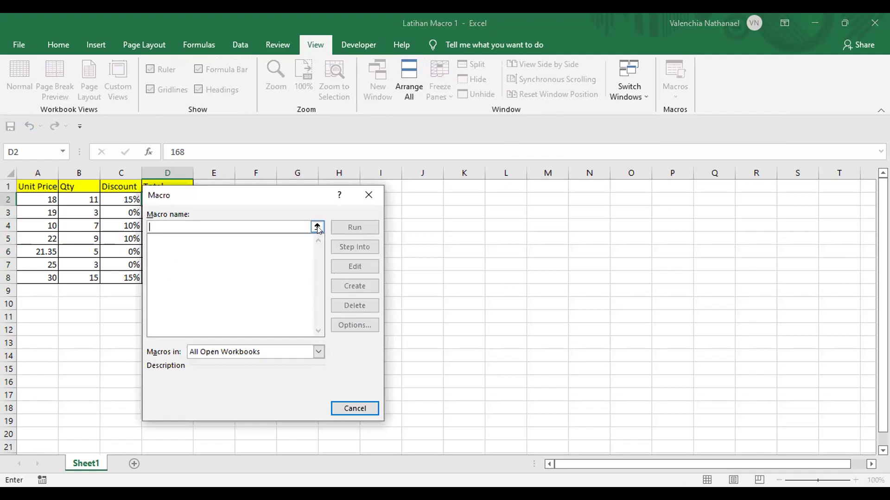
pyautogui.click(368, 195)
# - Start a new macro recording named Format_Rupiah
pyautogui.click(358, 44)
pyautogui.click(78, 64)
pyautogui.write('Format_Rupiah')
# - Give the macro shortcut Ctrl+Shift+R and description 'Macro Untuk Format Rupiah', and start recording
pyautogui.click(213, 279)
pyautogui.hotkey('shift', 'r')
pyautogui.click(226, 339)
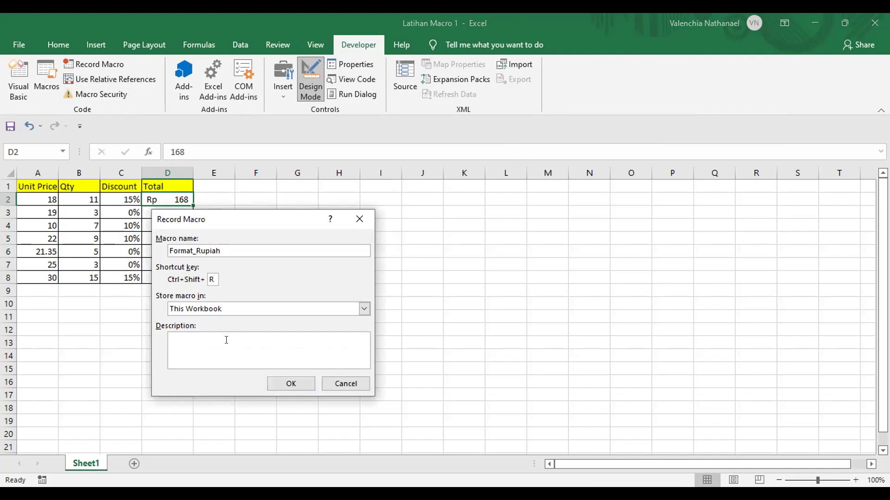
pyautogui.write('Macro Untuk Format Rupiah')
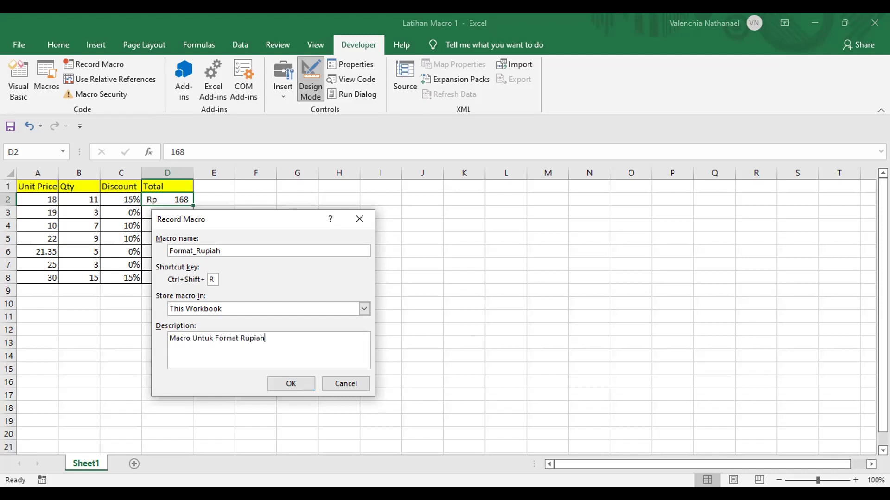
pyautogui.click(278, 380)
# - Select the Total values D2:D8 during recording, ending with D2 selected
pyautogui.click(191, 211)
pyautogui.click(172, 196)
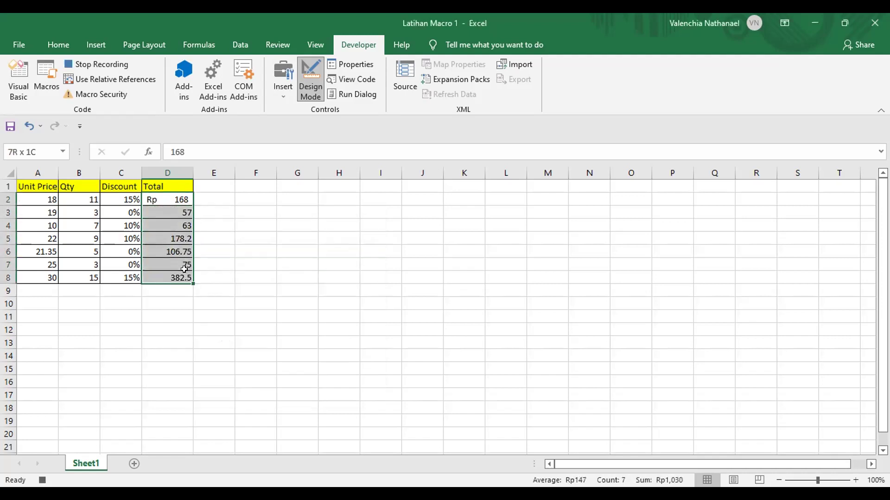
pyautogui.moveTo(184, 269); pyautogui.dragTo(184, 274)
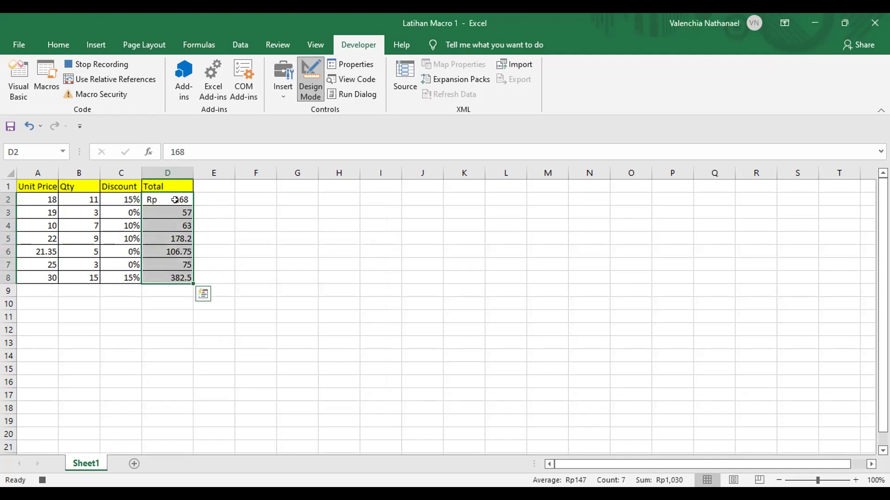
pyautogui.click(175, 201)
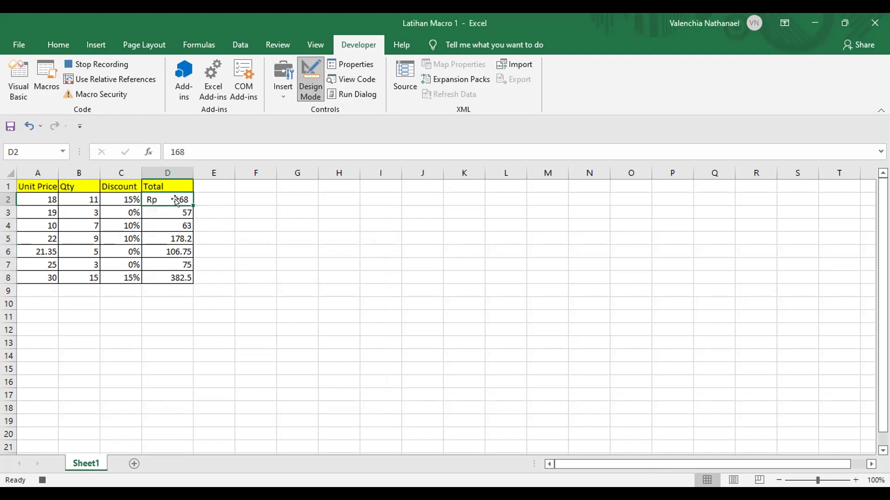
pyautogui.click(180, 206)
pyautogui.moveTo(182, 198); pyautogui.dragTo(174, 270)
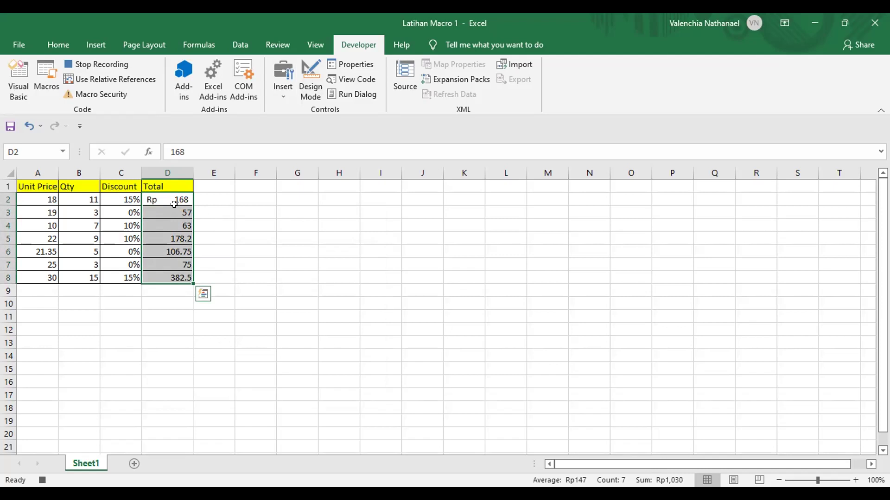
pyautogui.click(175, 203)
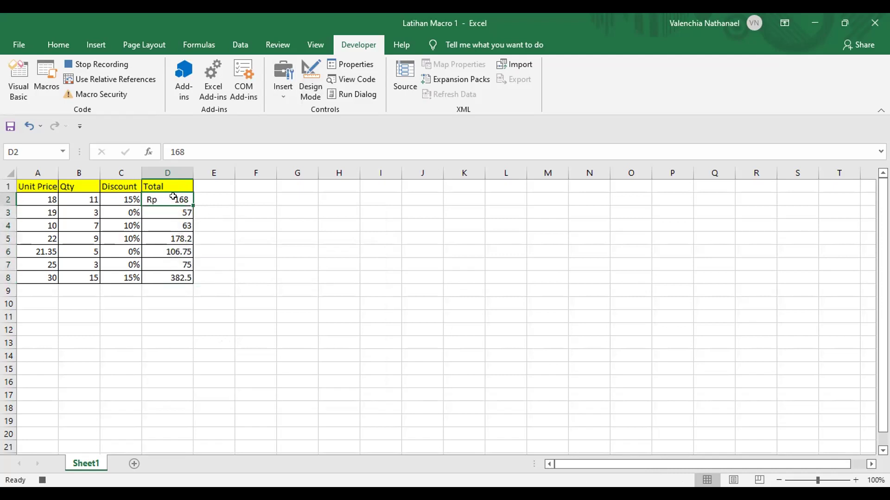
# - Undo the Rupiah formatting so D2 shows plain 168 again
pyautogui.rightClick(174, 197)
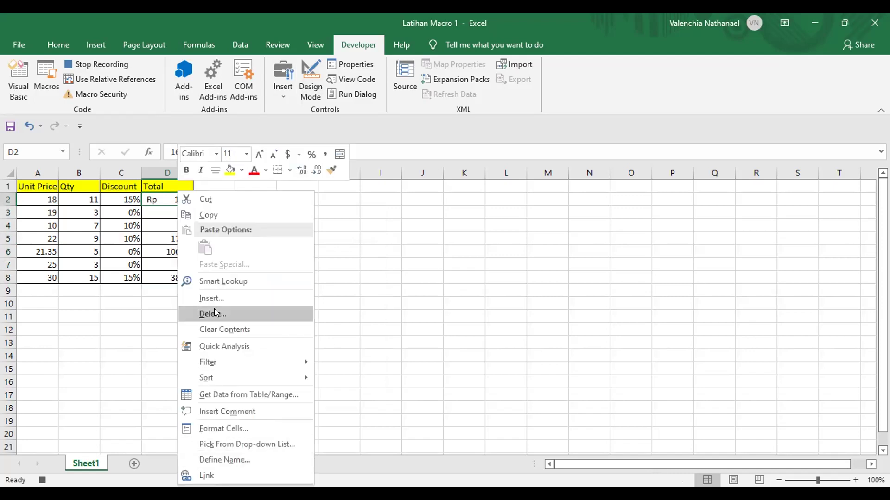
pyautogui.click(56, 48)
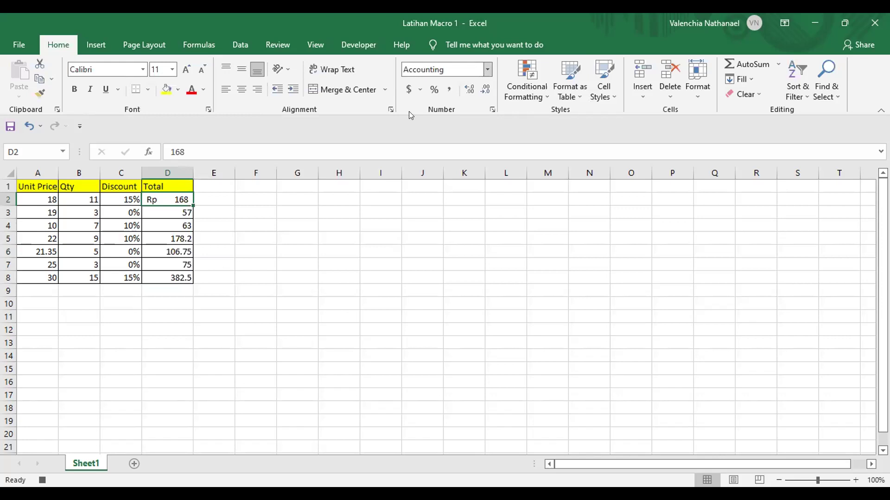
pyautogui.hotkey('ctrl', 'z')
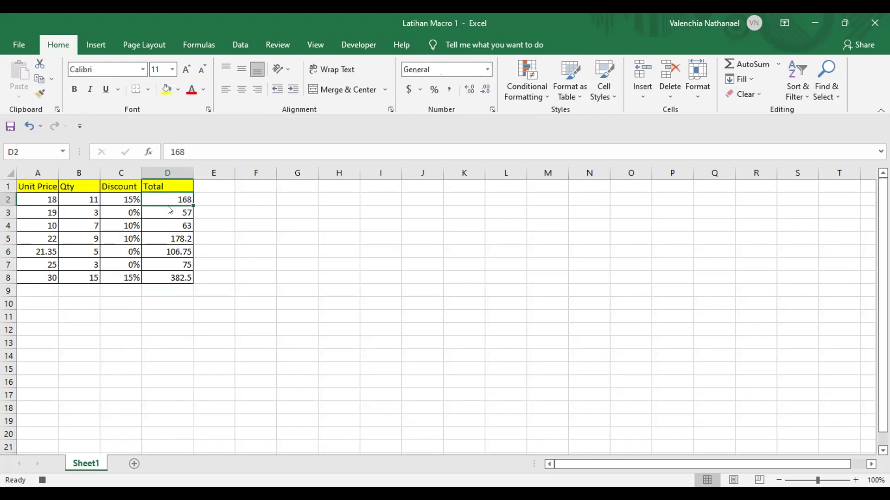
# - Bring up the workbook's macro list with Alt+F8
pyautogui.rightClick(170, 209)
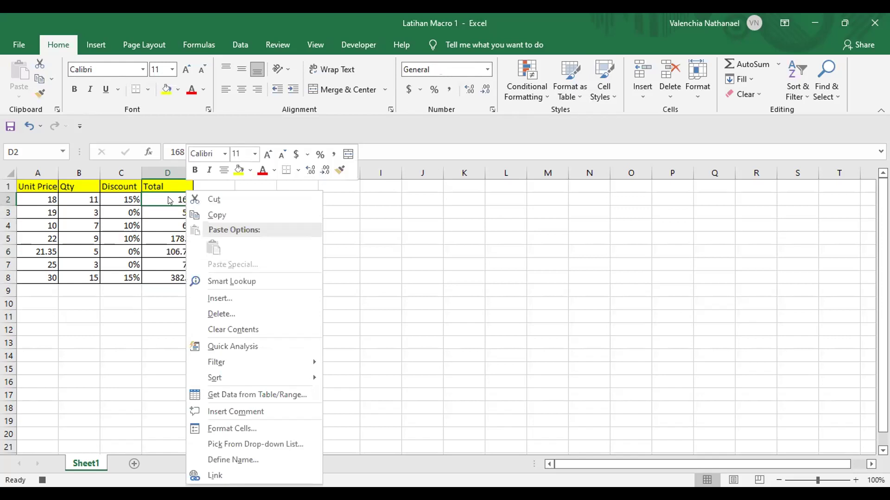
pyautogui.click(306, 49)
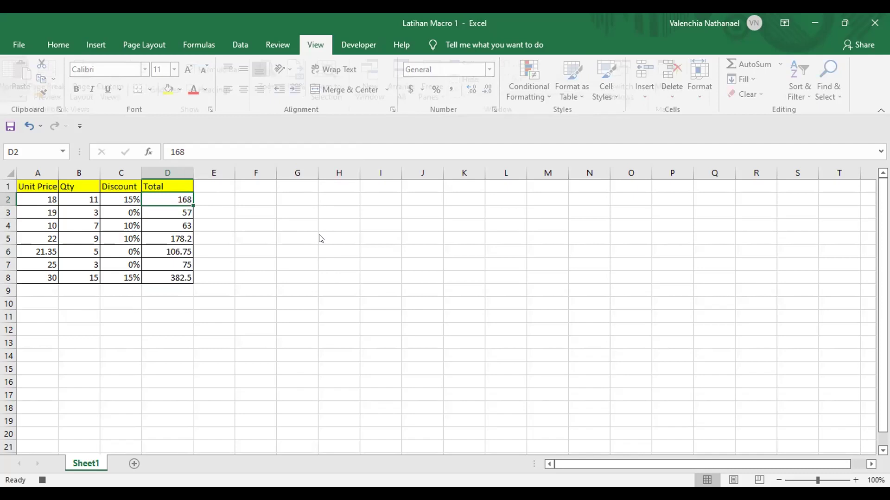
pyautogui.hotkey('alt', 'F8')
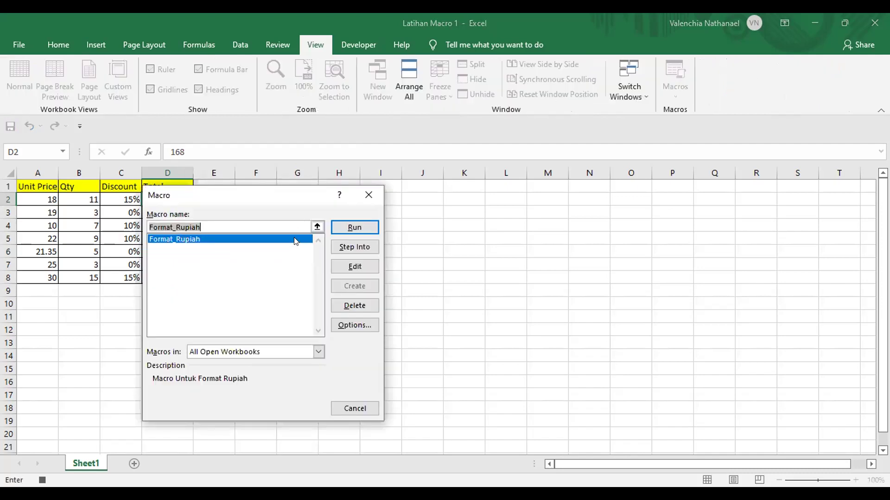
# - Delete the Format_Rupiah macro, confirming with Yes, and stop the still-running recording
pyautogui.click(346, 312)
pyautogui.click(430, 293)
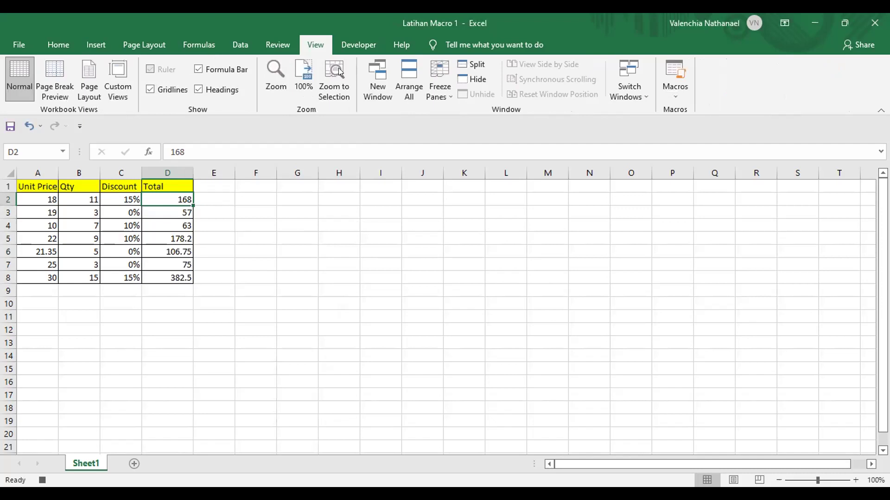
pyautogui.click(358, 44)
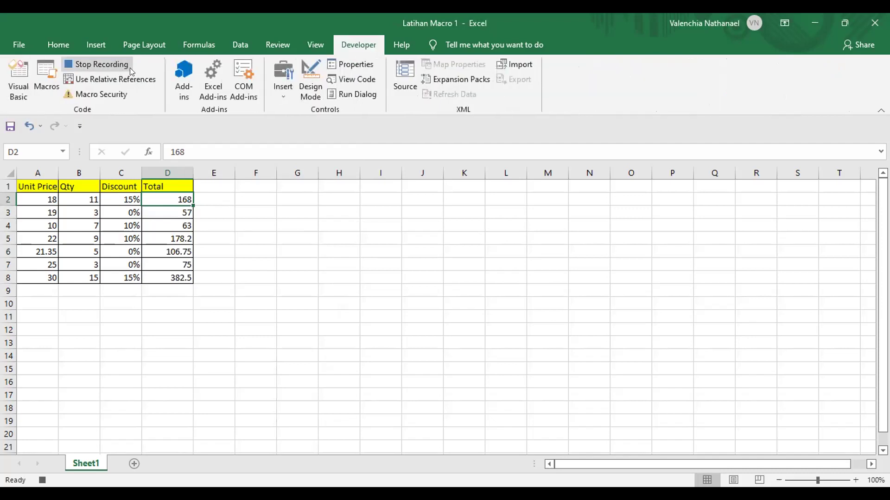
pyautogui.click(116, 64)
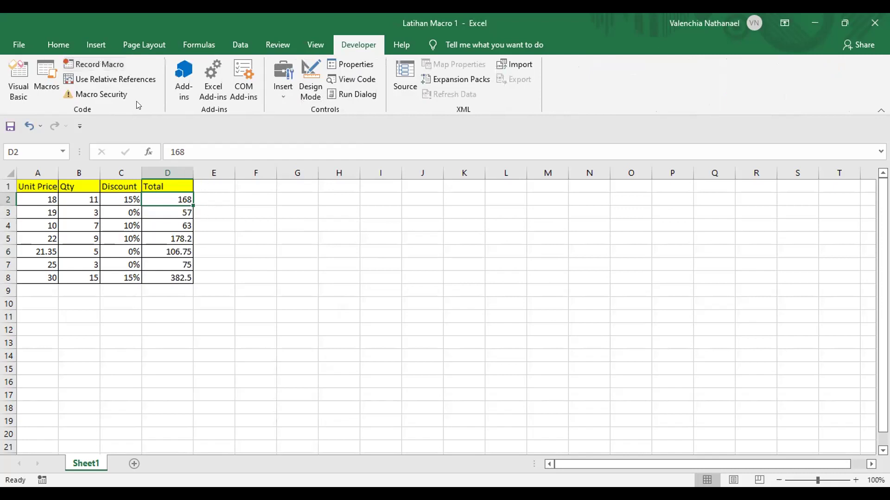
# - Record a new macro Format_Rupiah with shortcut Ctrl+Shift+R and description 'Format untuk rupiah'
pyautogui.click(109, 59)
pyautogui.write('Format_Rupiah')
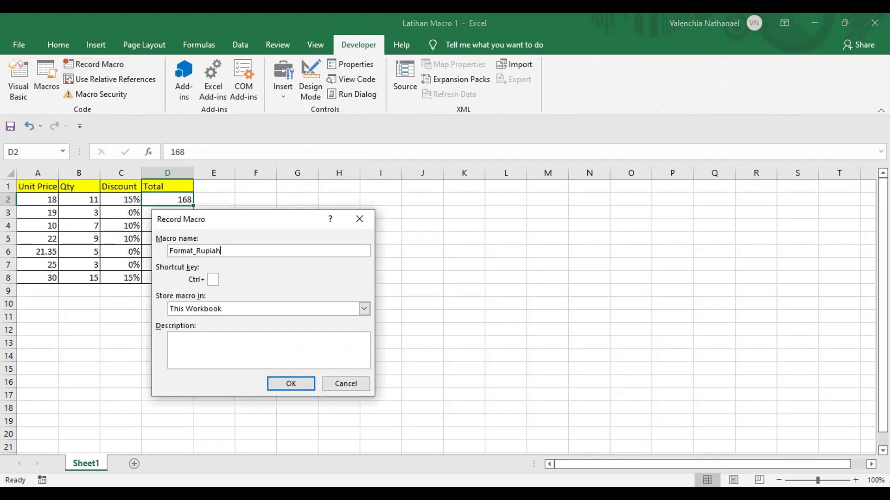
pyautogui.click(213, 279)
pyautogui.write('R')
pyautogui.click(256, 339)
pyautogui.write('Format untuk R')
pyautogui.press('BackSpace')
pyautogui.press('BackSpace')
pyautogui.press('BackSpace')
pyautogui.press('BackSpace')
pyautogui.press('BackSpace')
pyautogui.press('BackSpace')
pyautogui.write('rupiah')
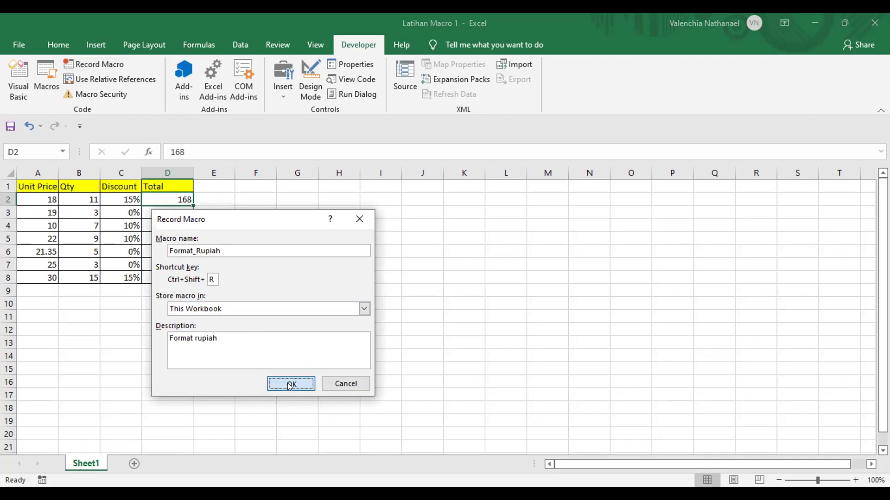
pyautogui.click(291, 384)
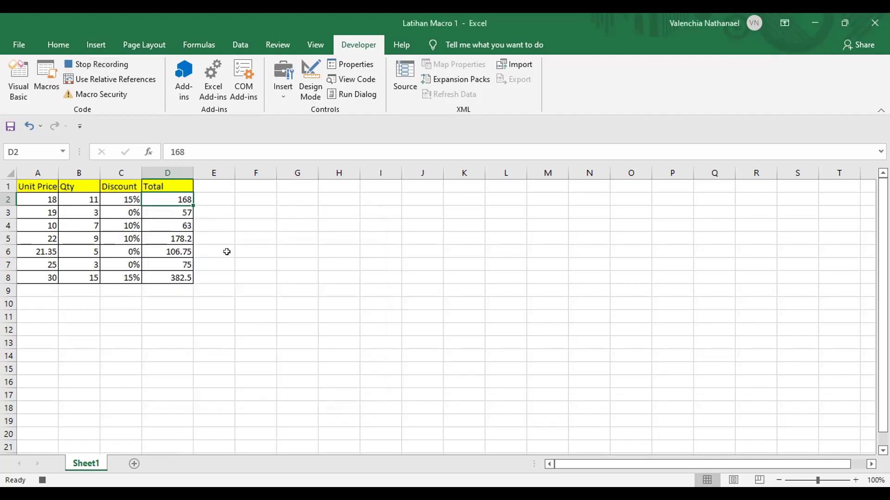
# - Format D2 as Accounting with 0 decimal places and the Rp Indonesian symbol
pyautogui.rightClick(181, 198)
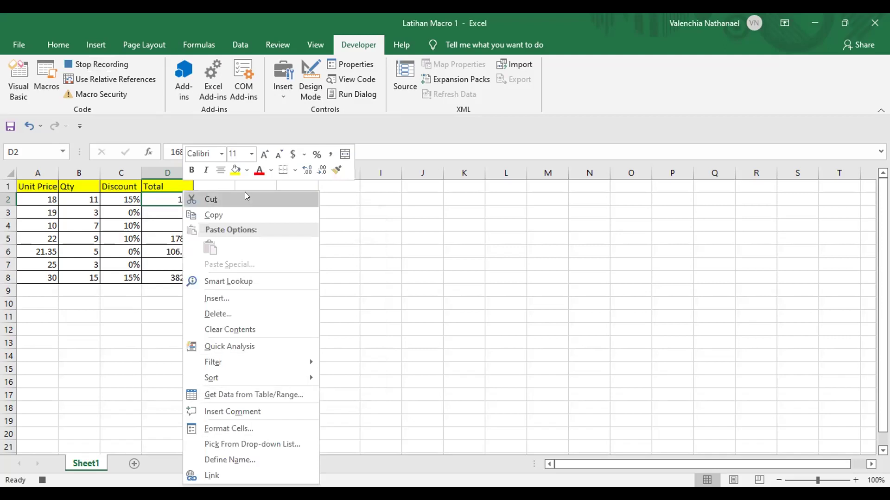
pyautogui.click(159, 199)
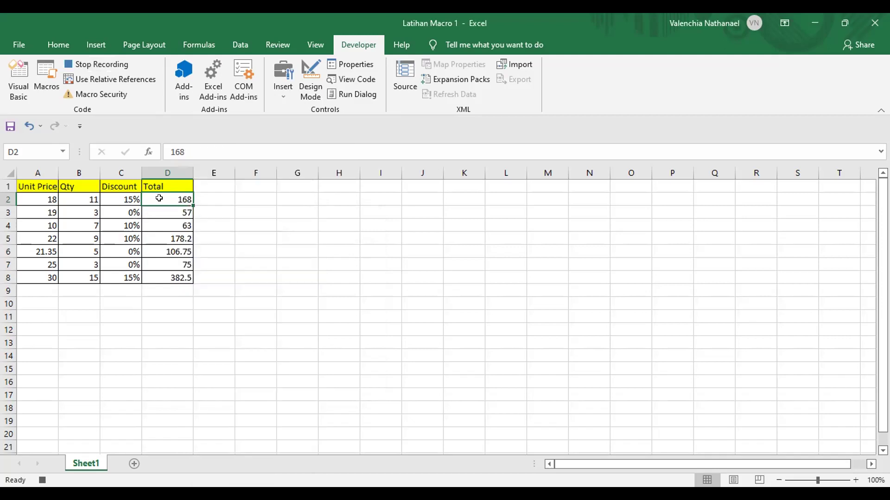
pyautogui.hotkey('shift', 'F10')
pyautogui.click(223, 433)
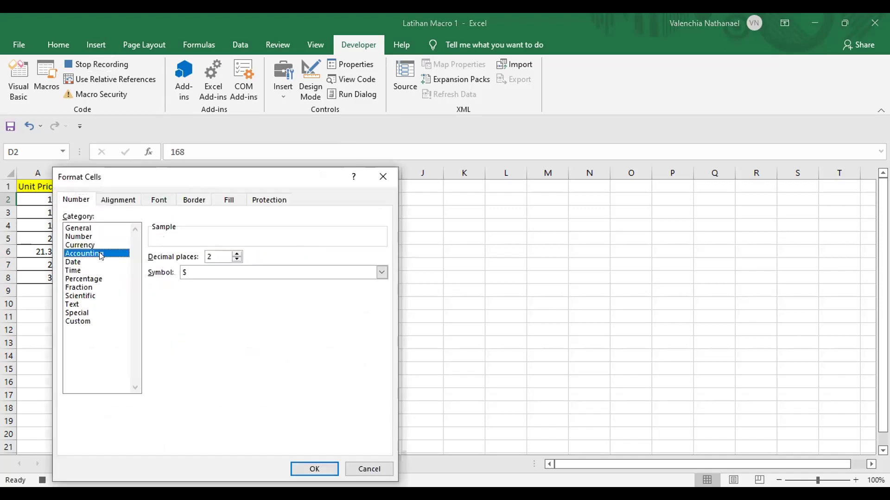
pyautogui.click(84, 253)
pyautogui.click(237, 260)
pyautogui.click(236, 260)
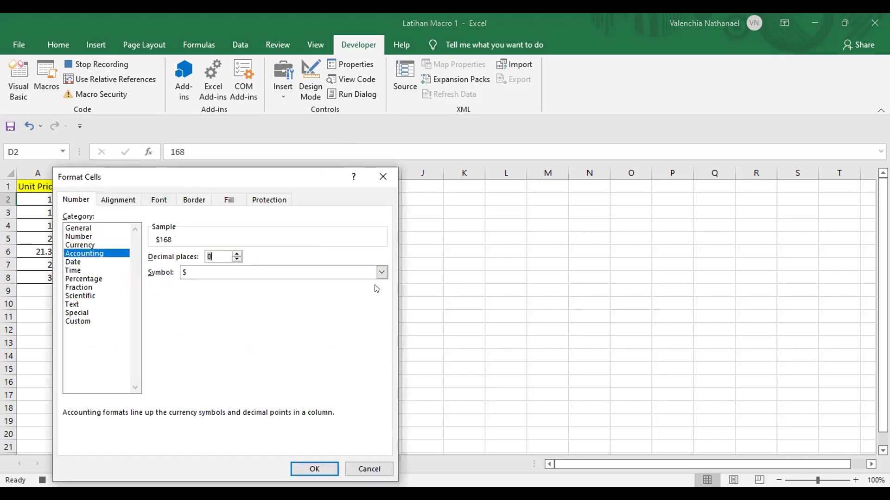
pyautogui.click(379, 272)
pyautogui.moveTo(379, 301); pyautogui.dragTo(380, 339)
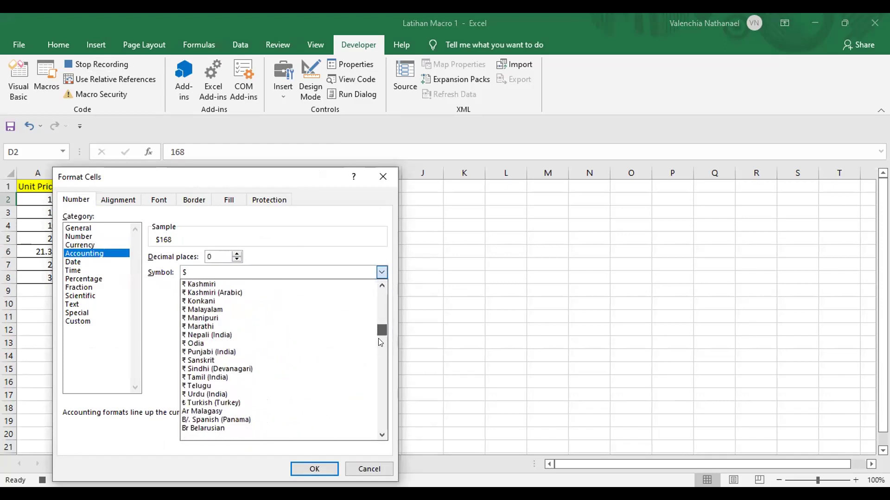
pyautogui.moveTo(380, 340); pyautogui.dragTo(378, 353)
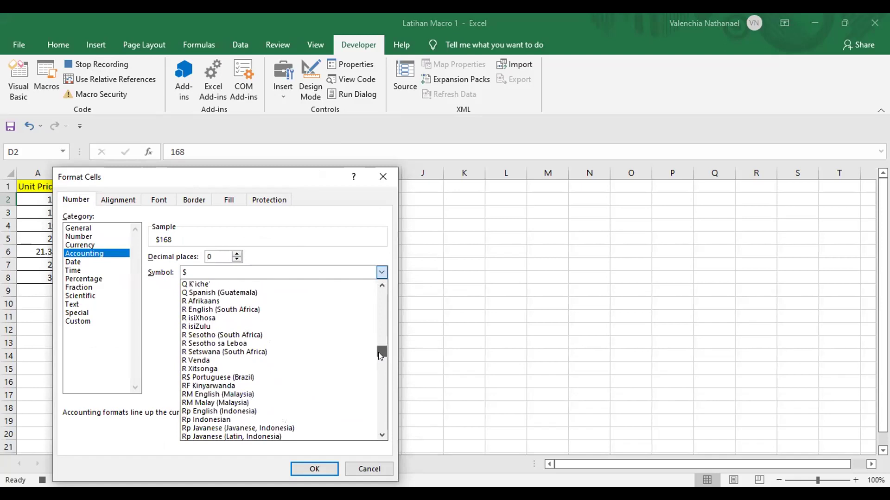
pyautogui.click(244, 414)
pyautogui.click(306, 472)
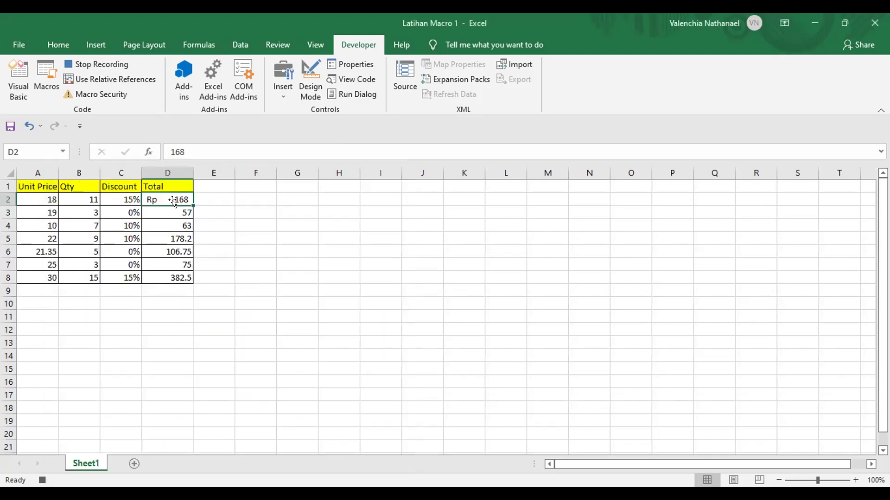
# - Stop the recording, then run Format_Rupiah with Ctrl+Shift+R on D2:D8
pyautogui.moveTo(177, 198); pyautogui.dragTo(184, 273)
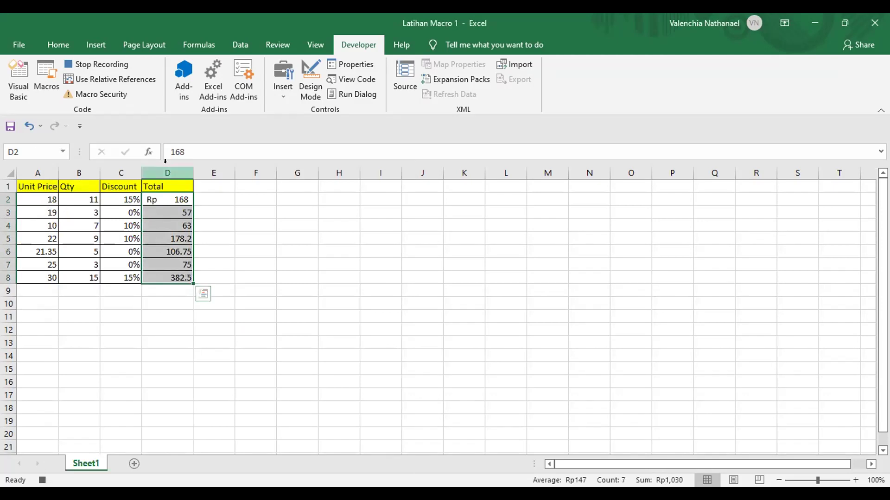
pyautogui.click(183, 213)
pyautogui.click(100, 64)
pyautogui.moveTo(185, 199); pyautogui.dragTo(183, 282)
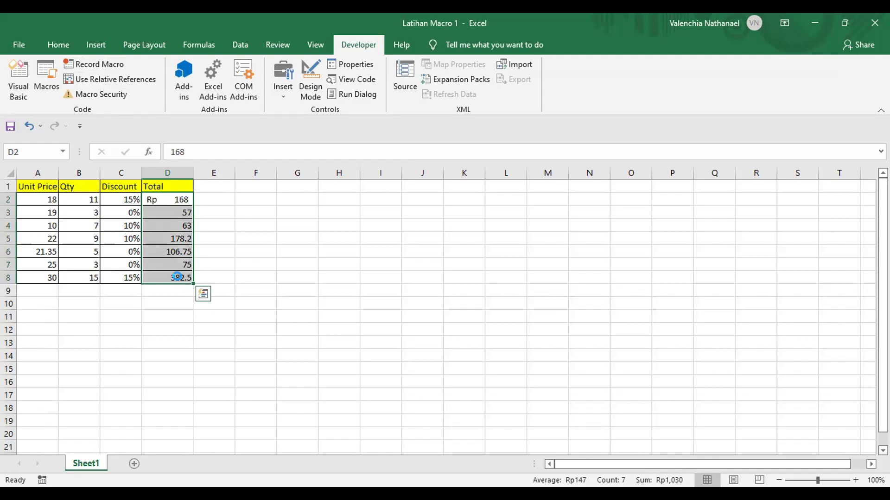
pyautogui.hotkey('ctrl', 'shift', 'r')
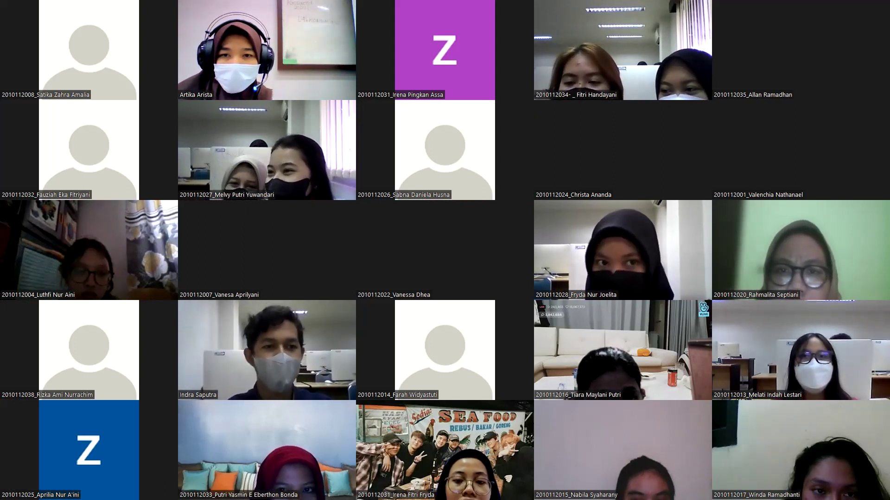
# - Show the next page of participant tiles in the Zoom gallery
pyautogui.press('pagedown')
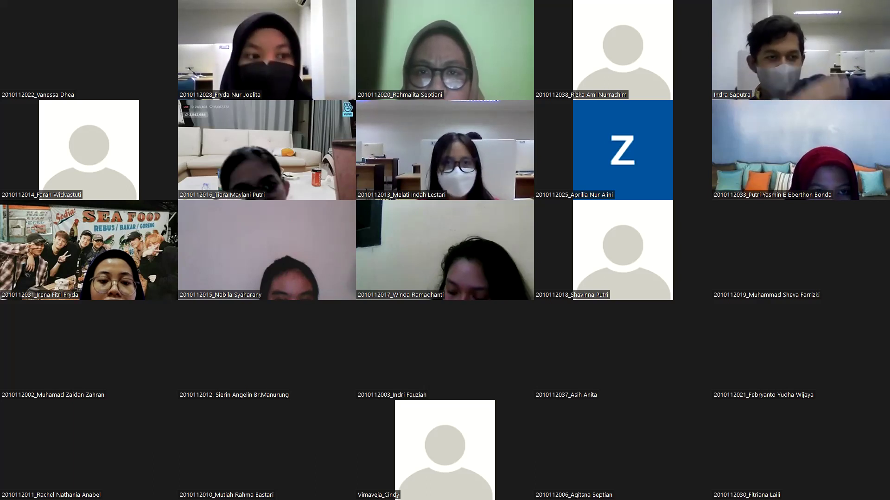